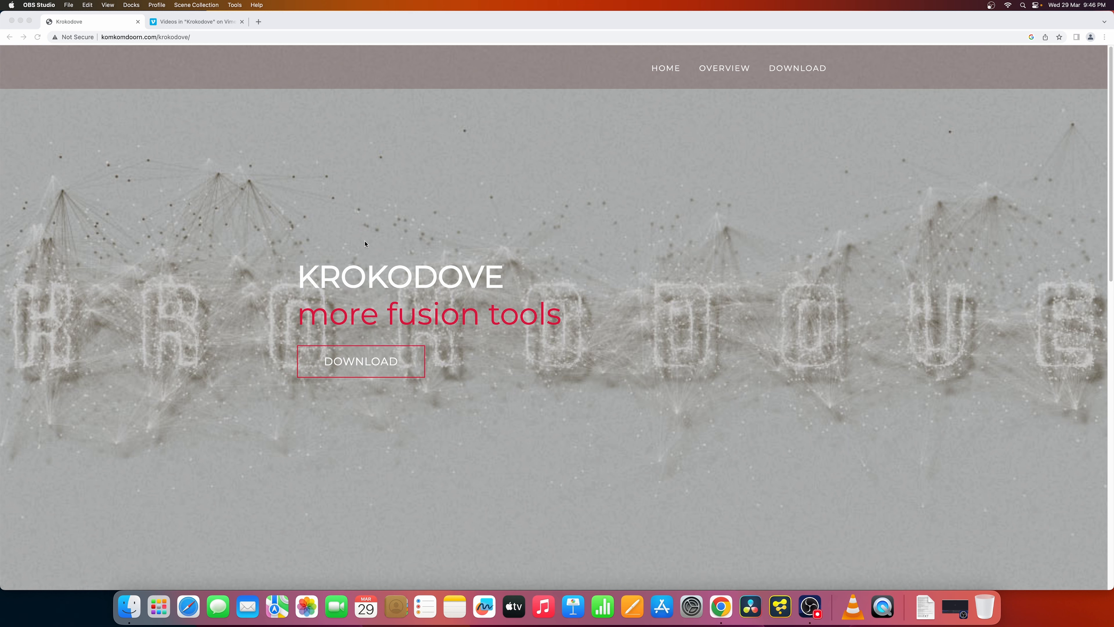
- Browse the Krokodove example videos on pages 1 and 2 of the Vimeo channel and open page 3
click(208, 23)
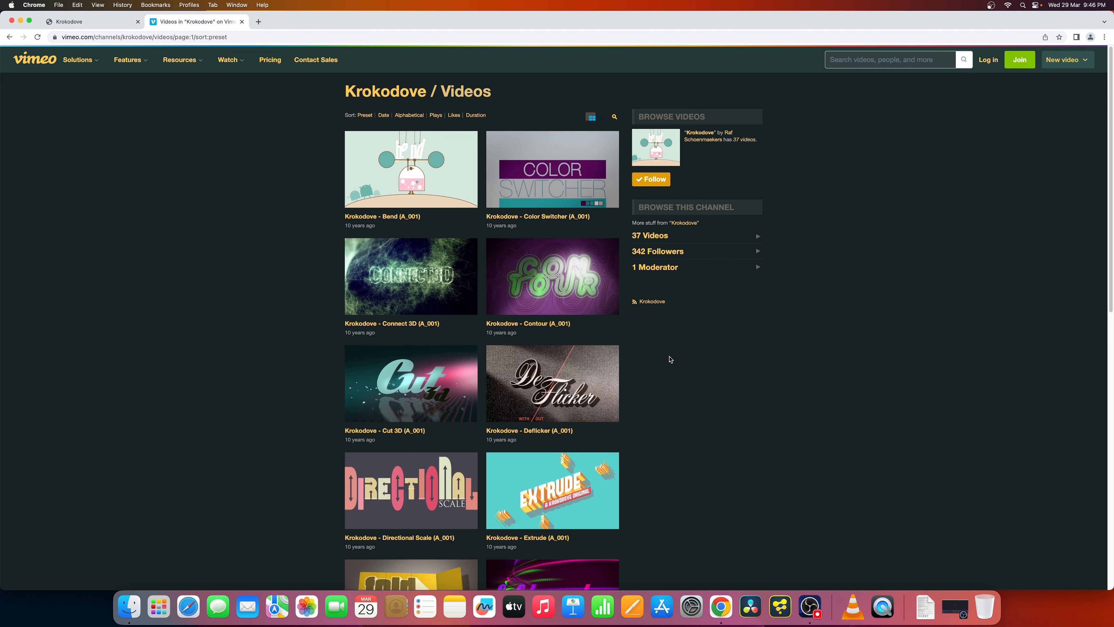
scroll(669, 359, down, 4)
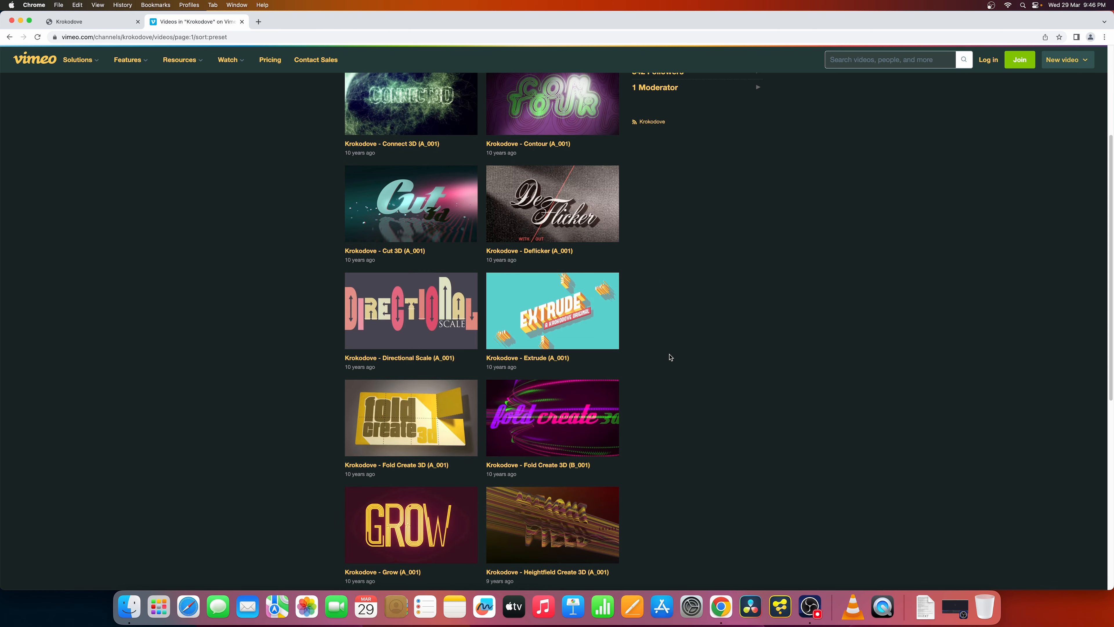
scroll(670, 357, down, 5)
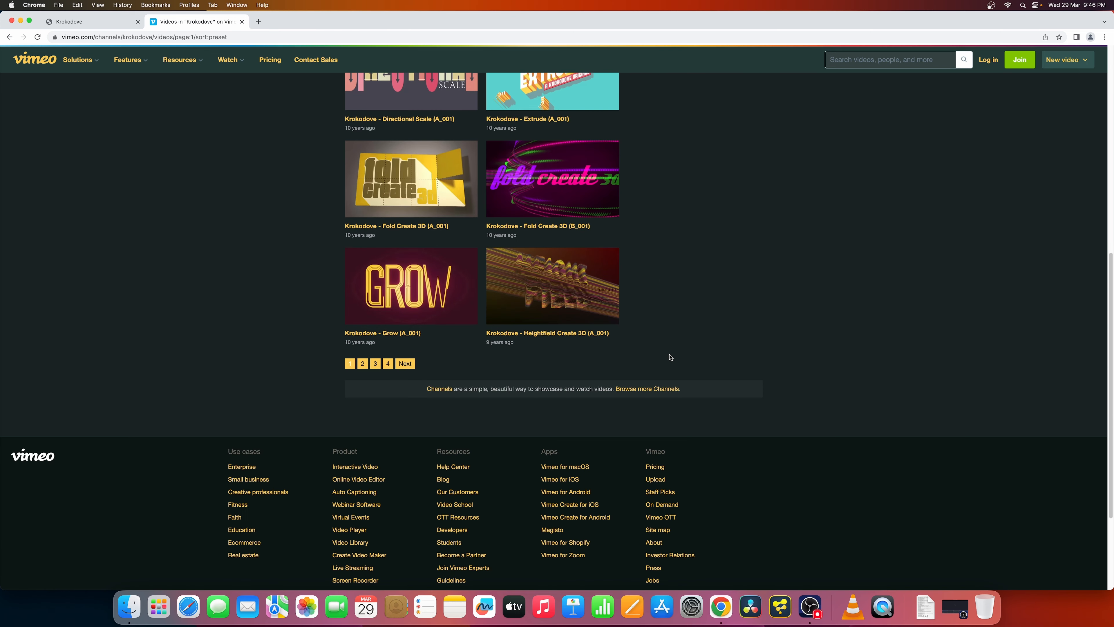
click(362, 363)
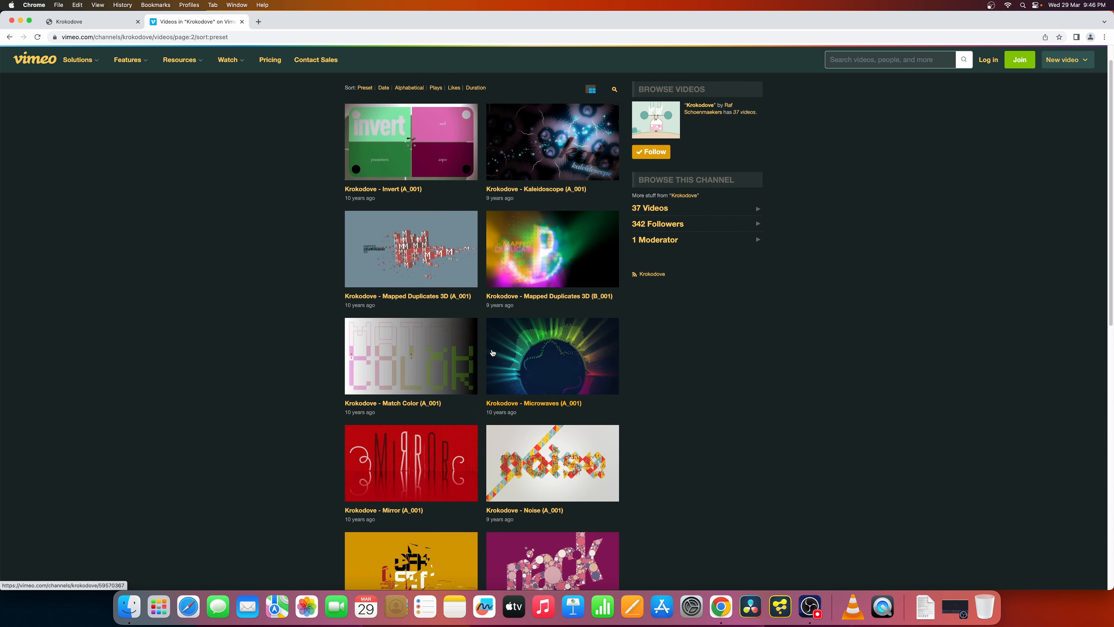
scroll(494, 351, down, 4)
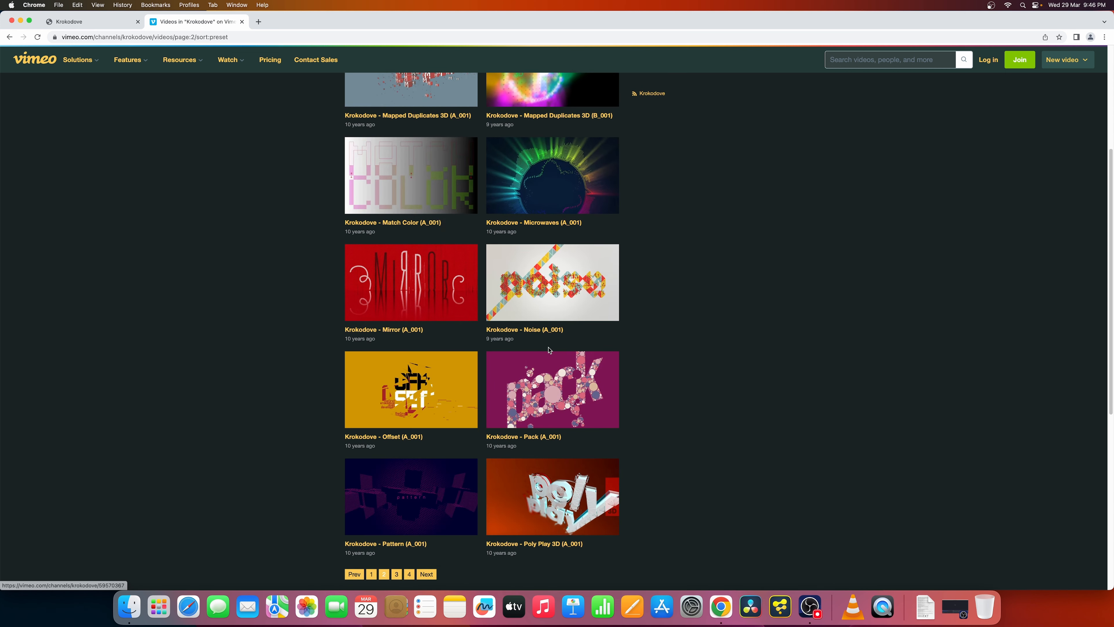
scroll(632, 339, down, 4)
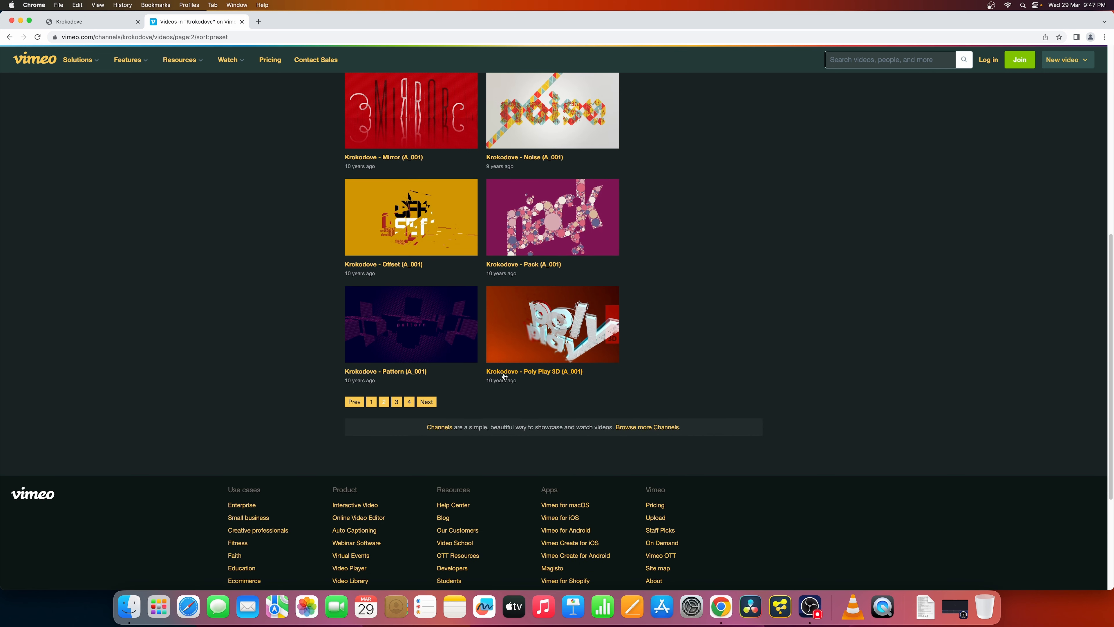
click(396, 401)
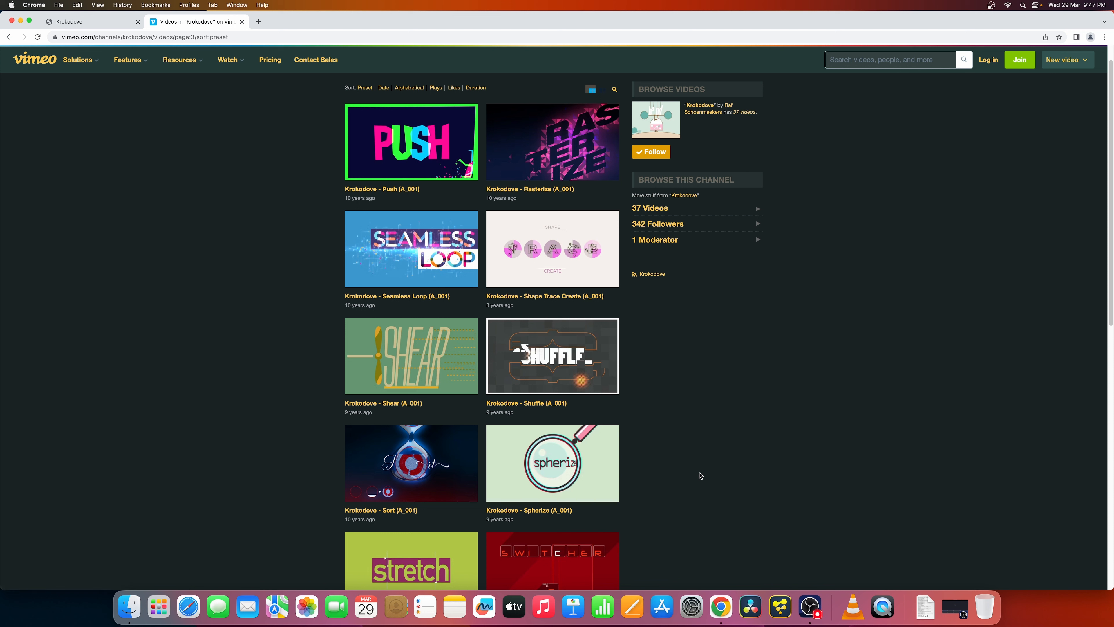
- Switch to Fusion Studio, show Reactor's Comps folder and open its Krokodove subfolder
click(776, 600)
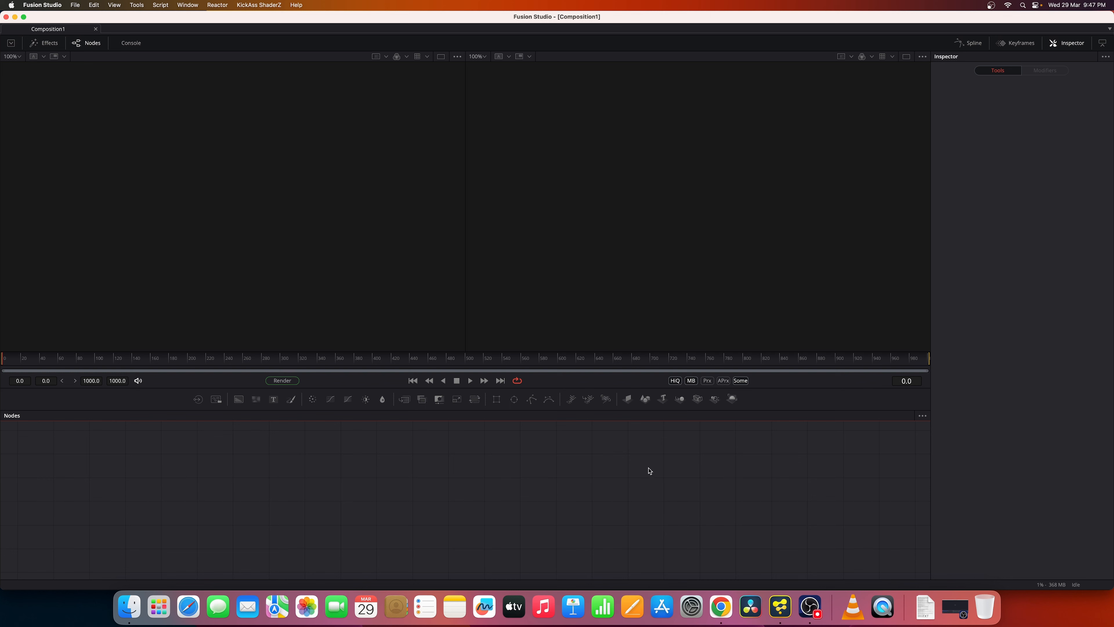
click(751, 598)
click(94, 5)
click(219, 5)
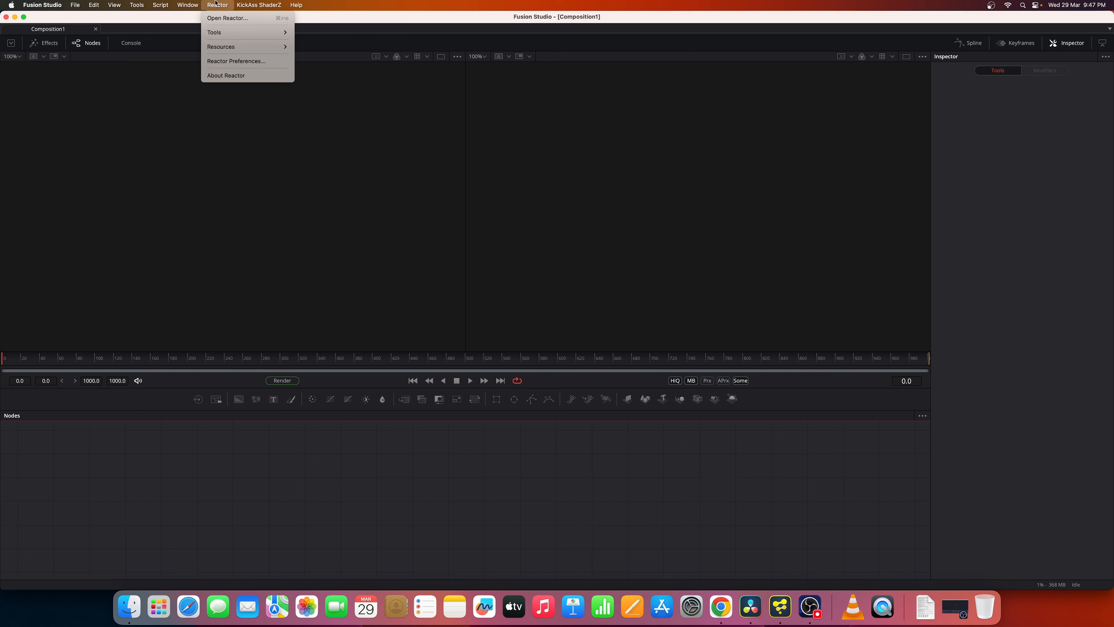
mouse_move(223, 52)
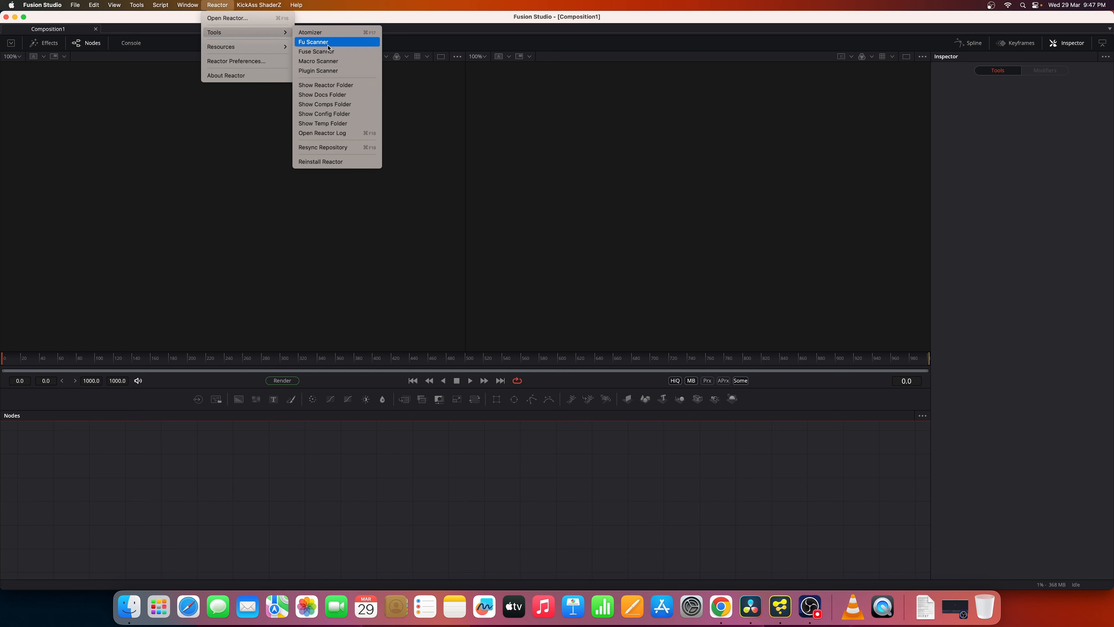
click(332, 105)
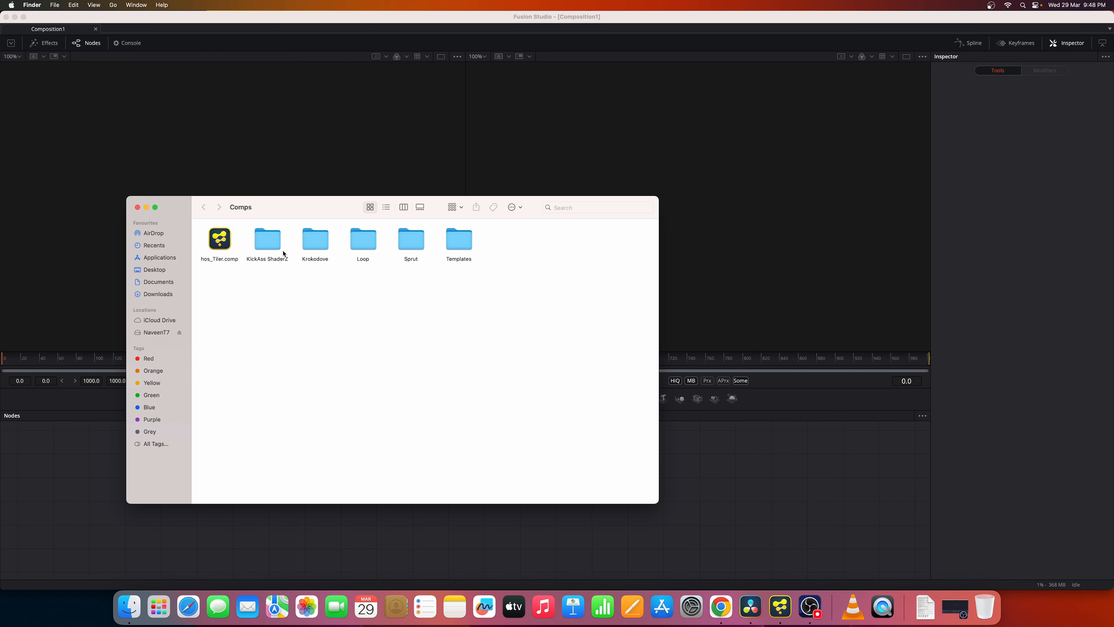
double_click(312, 259)
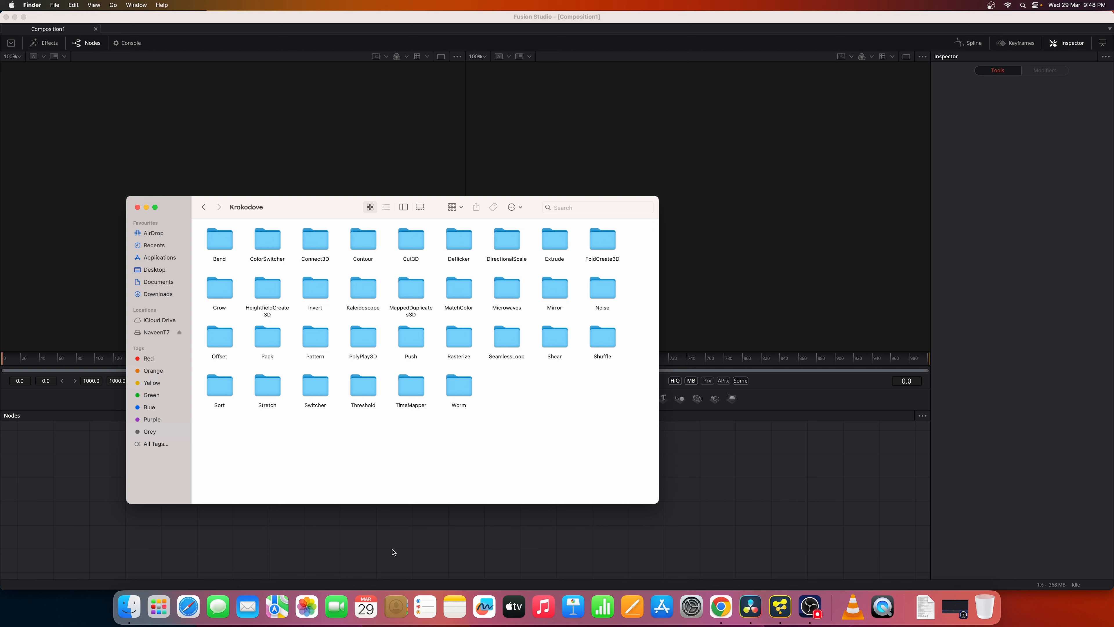
- Return to the Vimeo channel in Chrome and look back through the Krokodove videos from page 3 to page 1
click(721, 607)
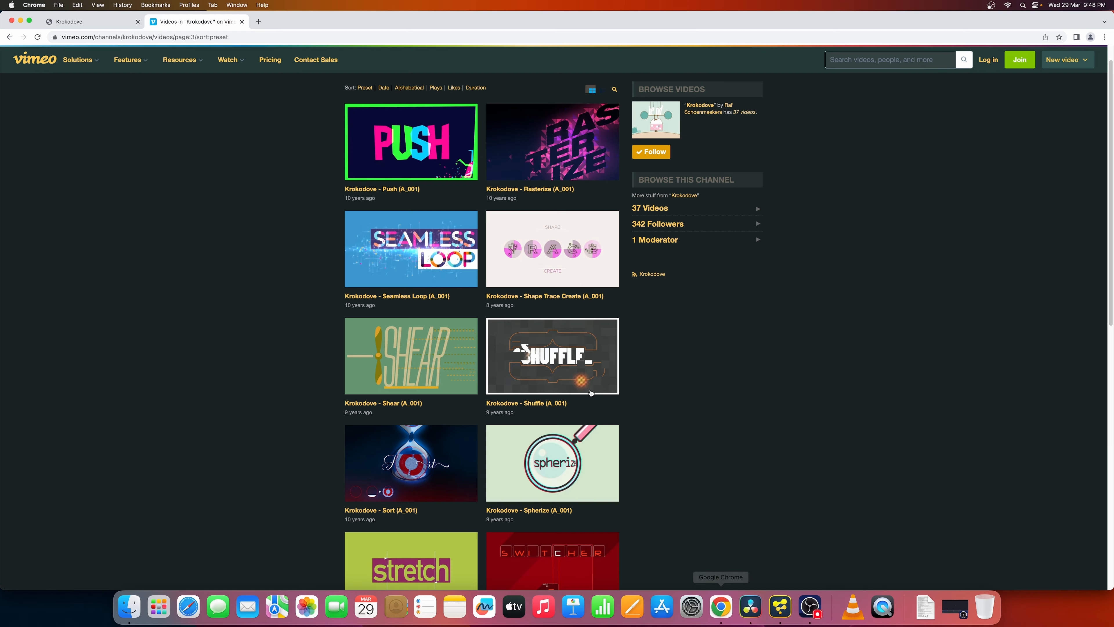
scroll(544, 357, down, 15)
scroll(543, 358, up, 15)
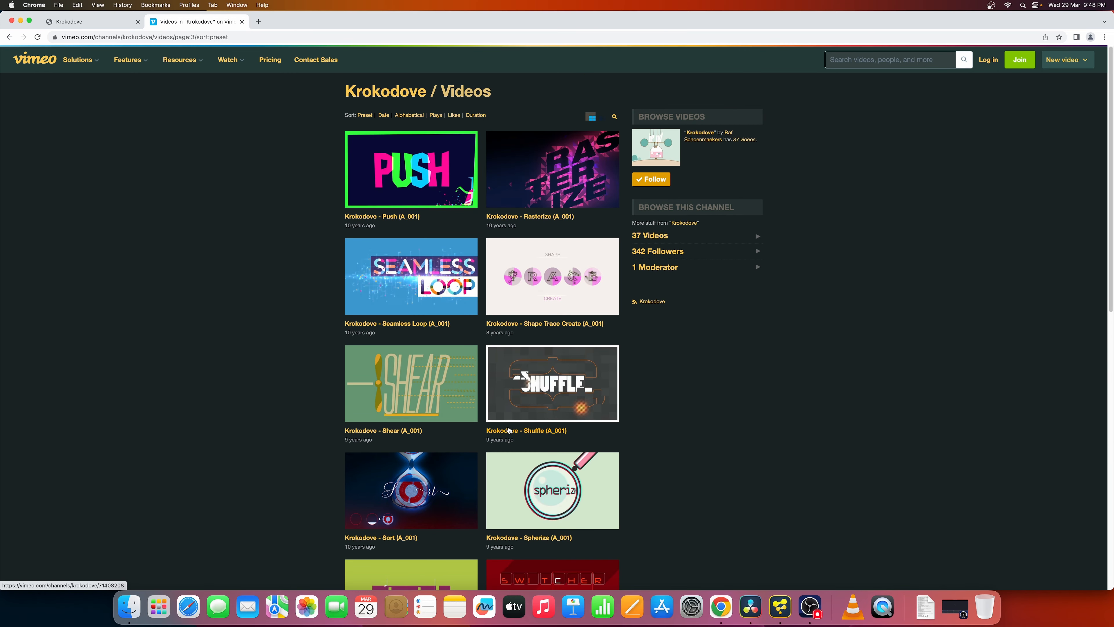
scroll(500, 458, down, 8)
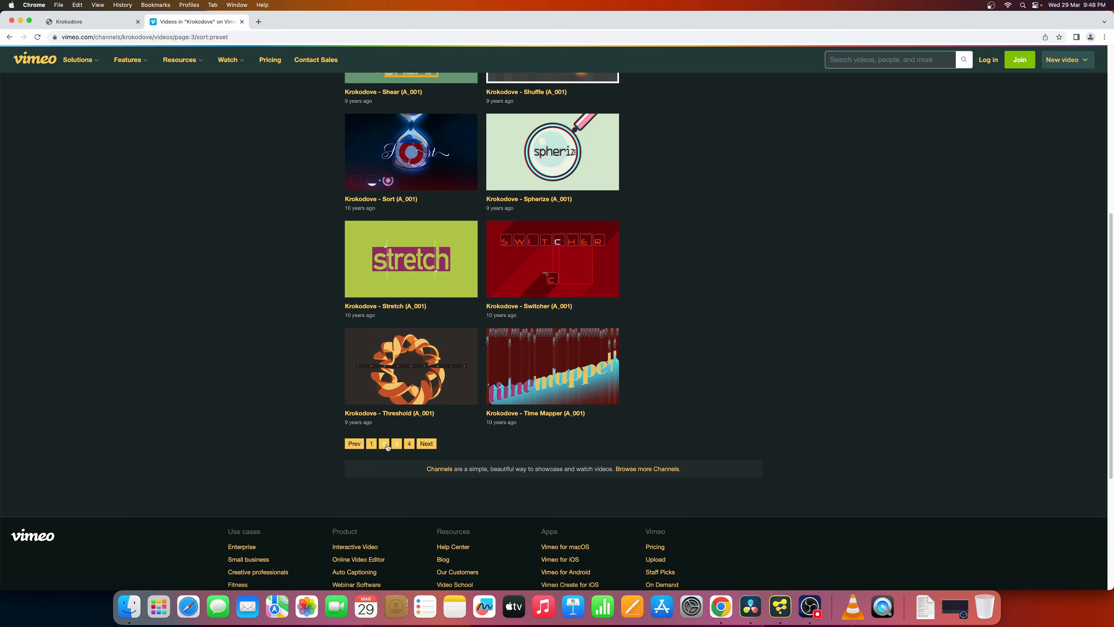
click(384, 443)
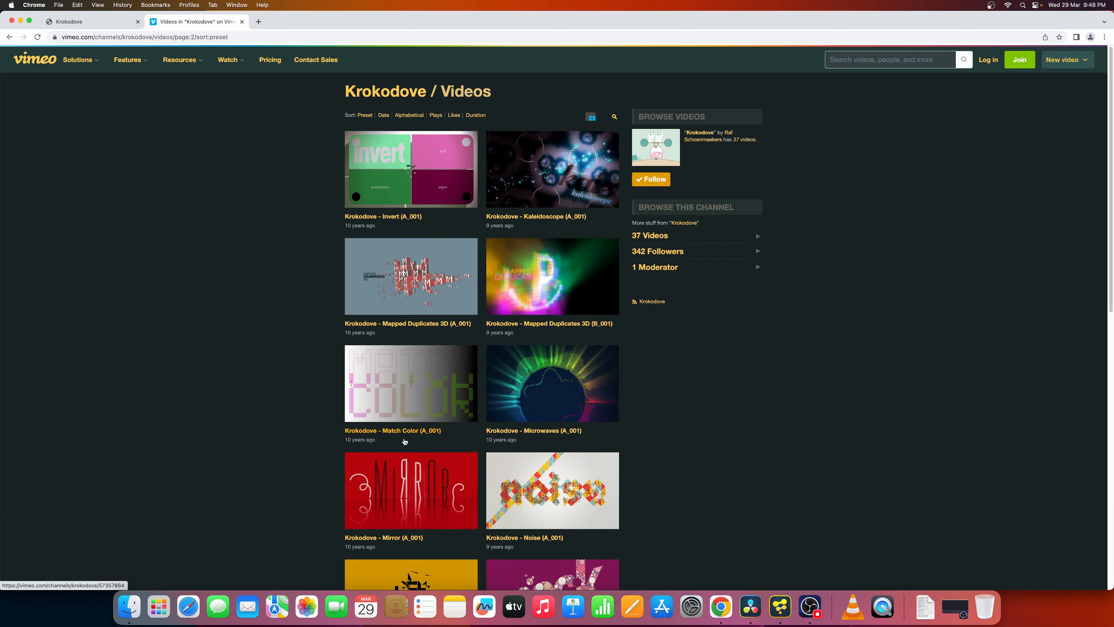
scroll(386, 448, down, 8)
click(370, 450)
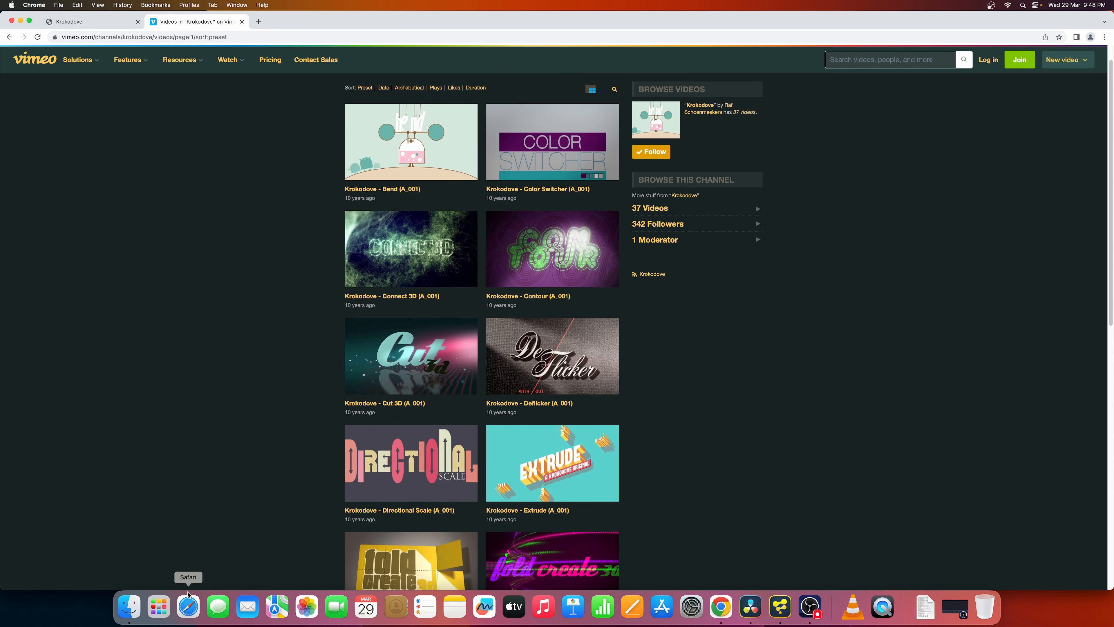
- Open the example composition Extrude_A_001.comp from the Extrude folder in Finder
click(117, 608)
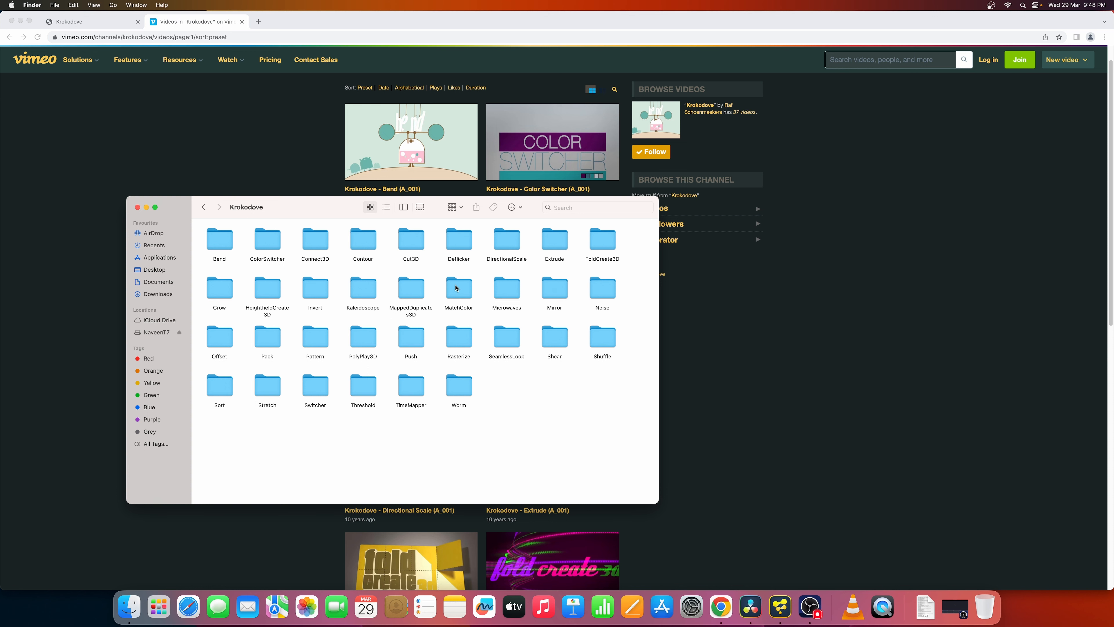
double_click(542, 247)
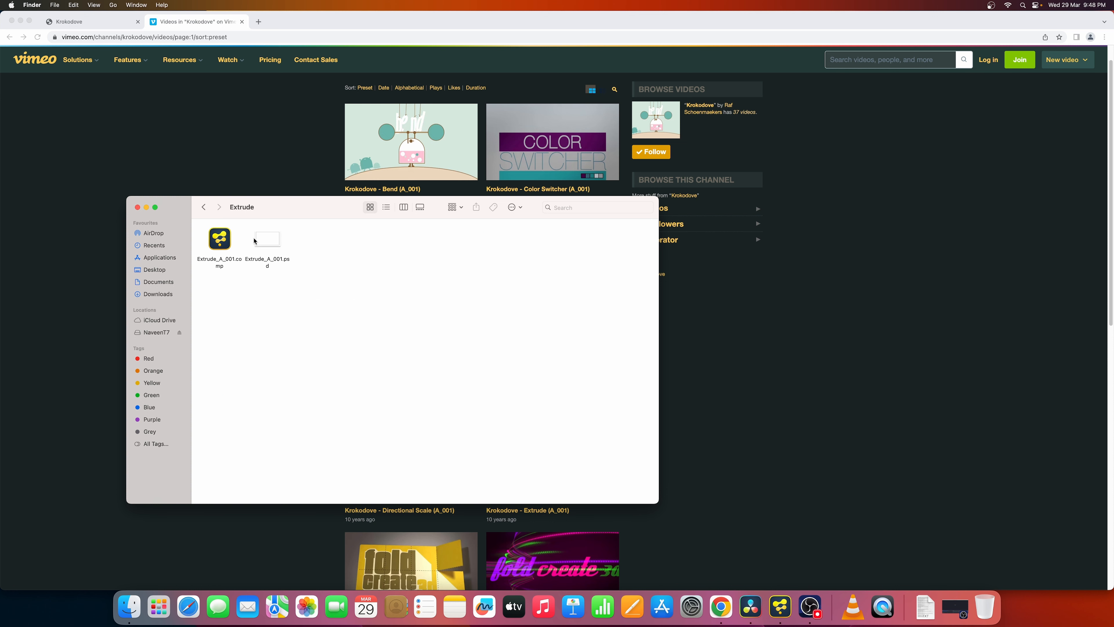
double_click(221, 241)
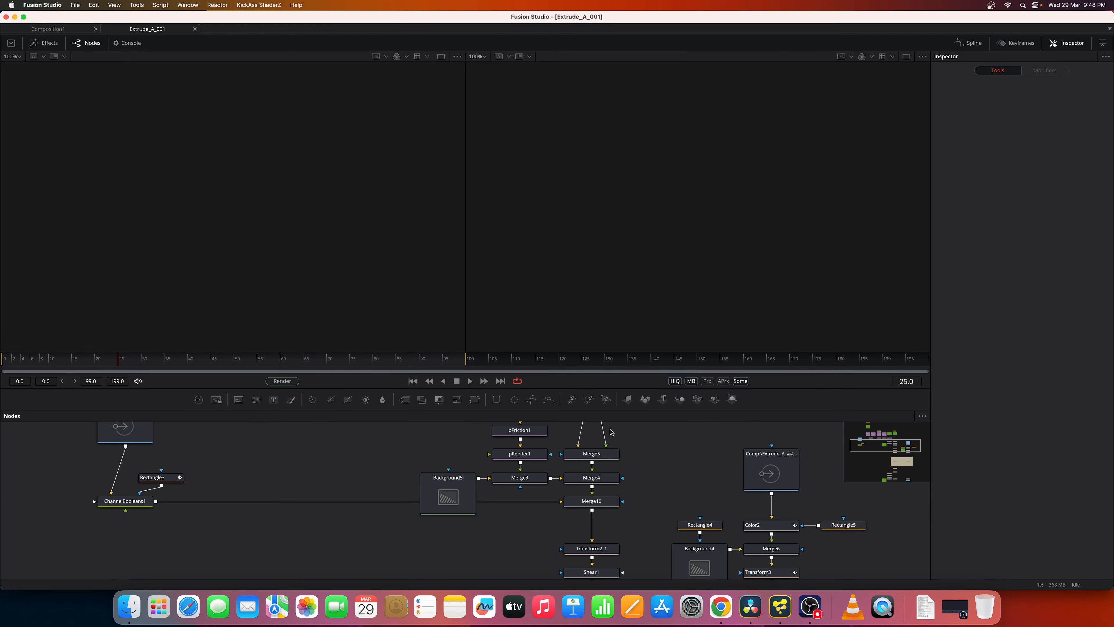
- Show Merge7 in the first viewer and play the Extrude composition from its first frame
drag(652, 457, 462, 216)
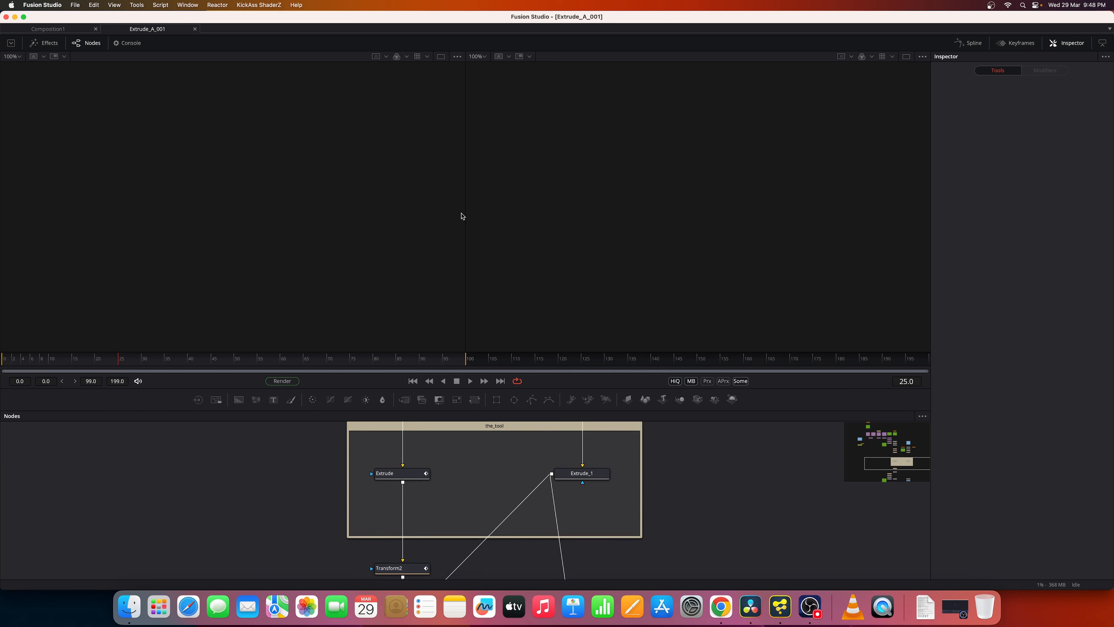
drag(679, 490, 622, 328)
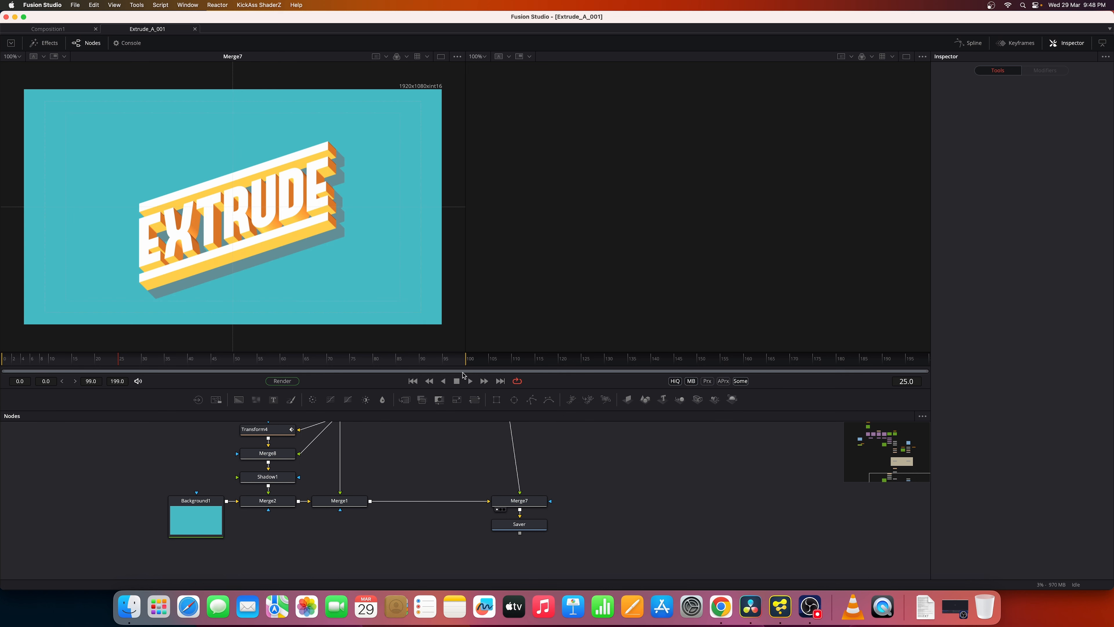
click(412, 381)
click(470, 381)
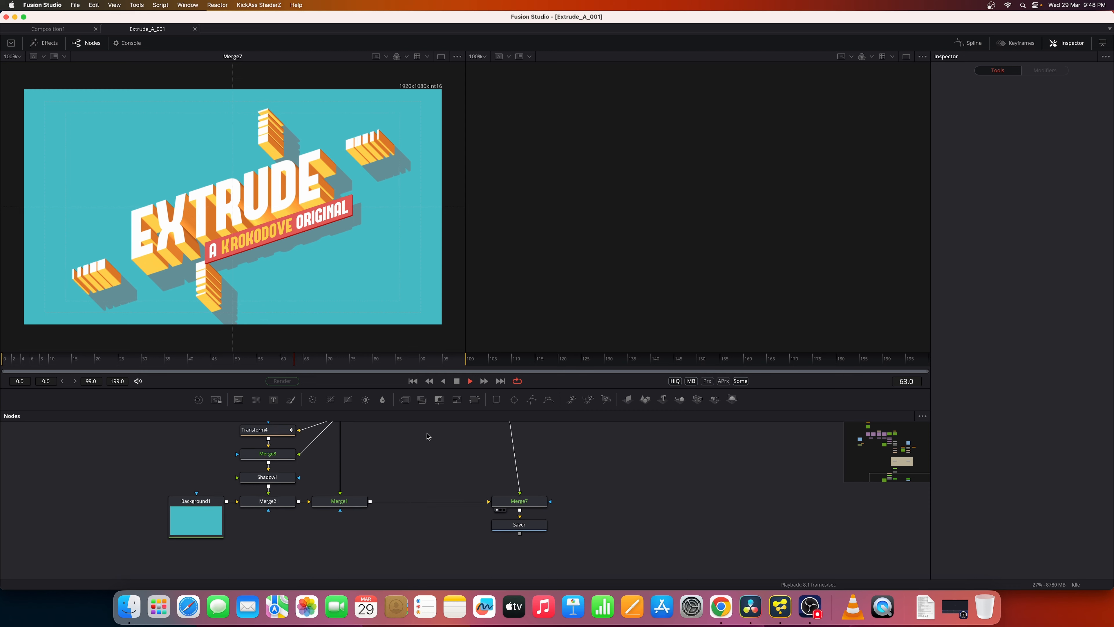
- Examine the Extrude node tree from the final merges up past the the_tool group, and stop the playback
drag(432, 436, 524, 543)
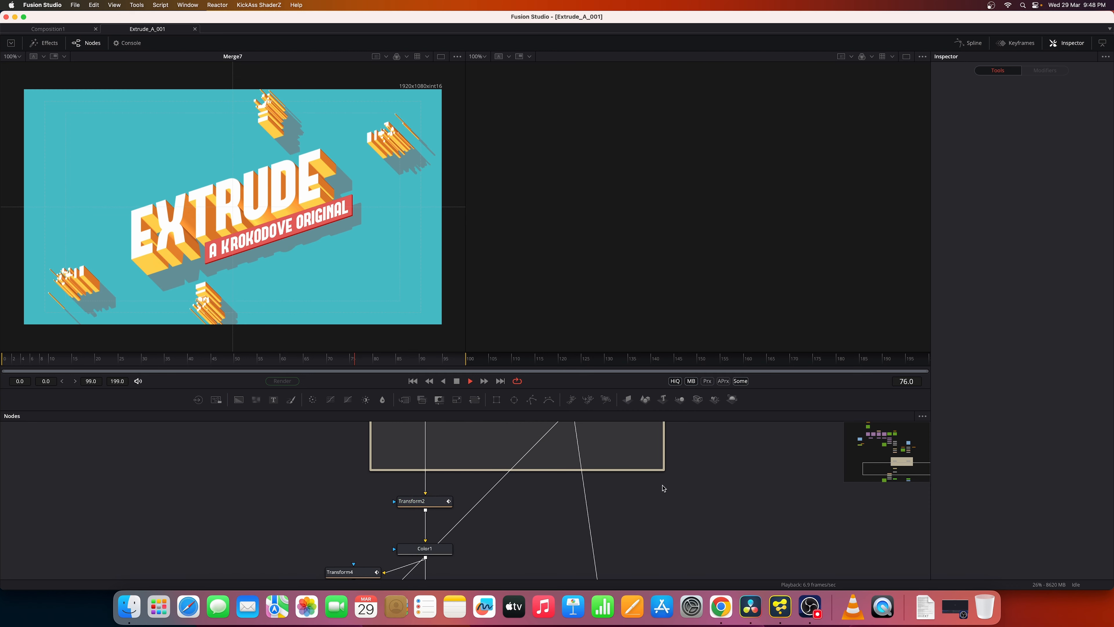
drag(664, 488, 674, 499)
mouse_move(736, 469)
mouse_down()
mouse_move(775, 552)
mouse_move(772, 530)
mouse_up()
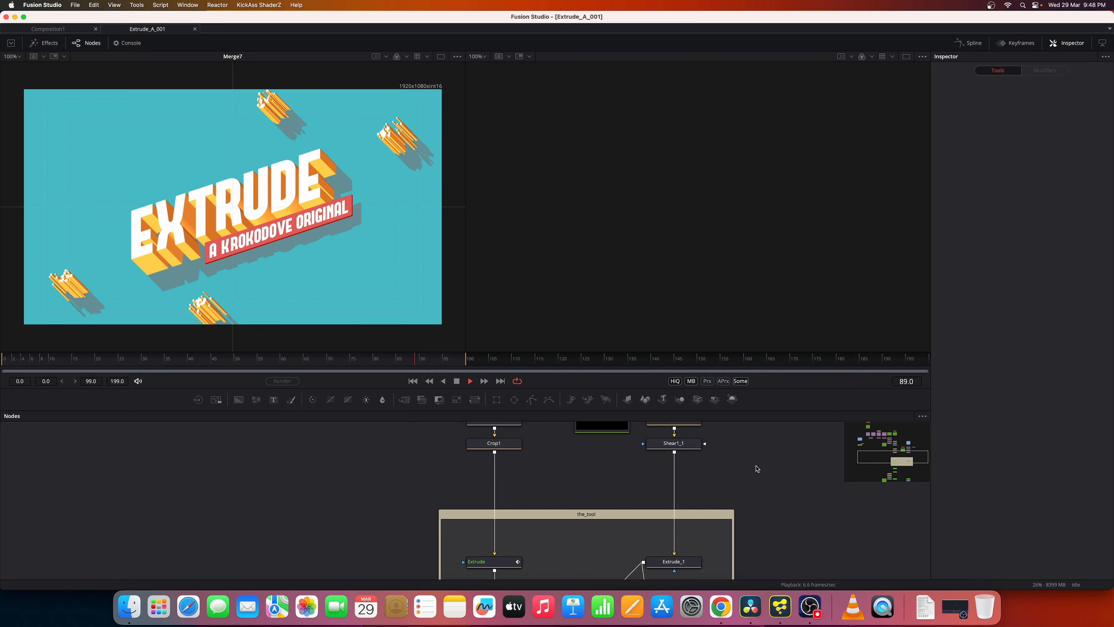
drag(758, 451, 761, 528)
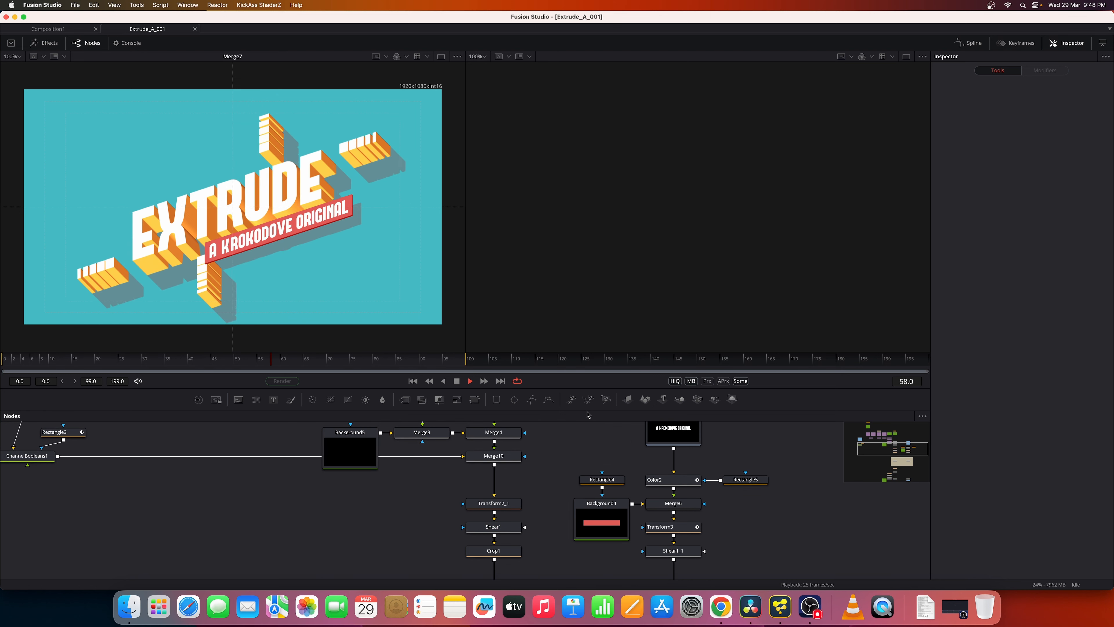
key(space)
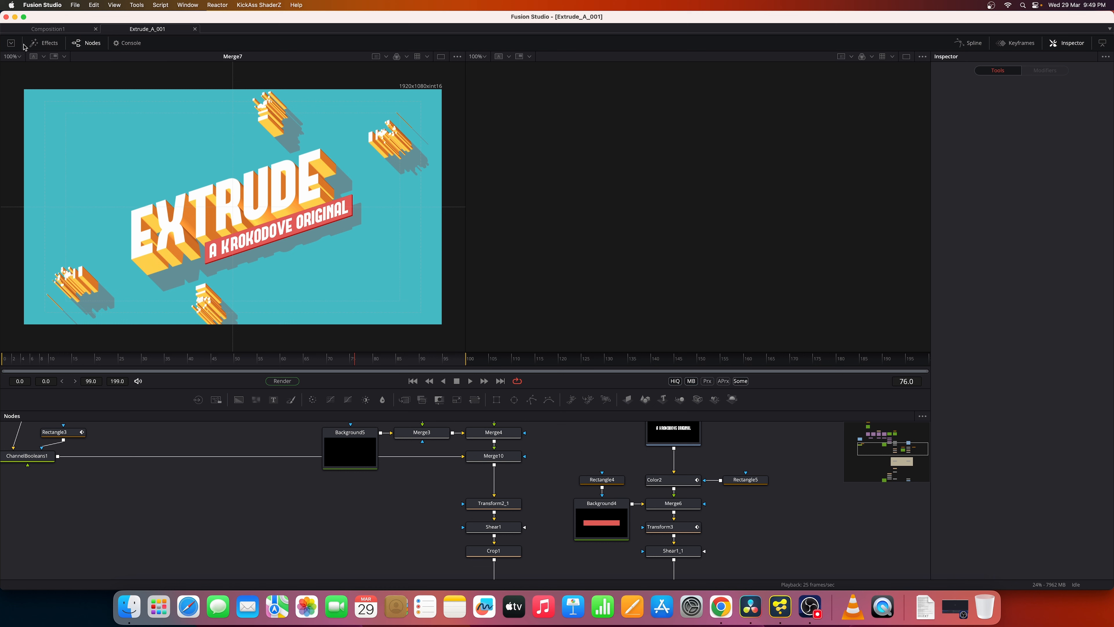
- Close the Fusion Studio window and quit DaVinci Resolve, going back to the Krokodove examples folder in Finder
click(6, 18)
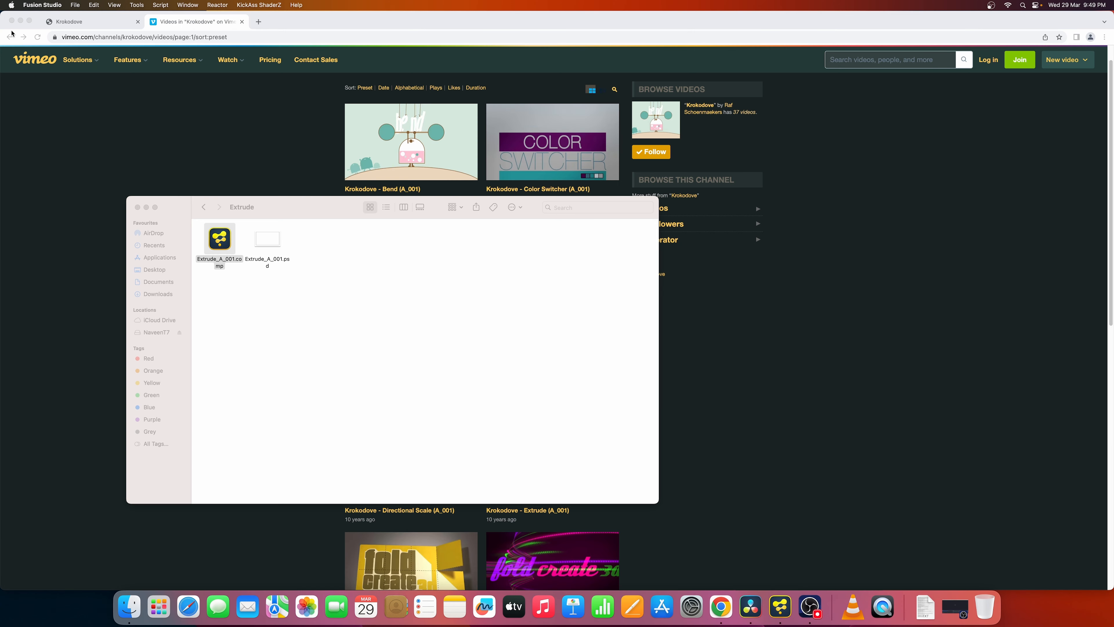
click(205, 206)
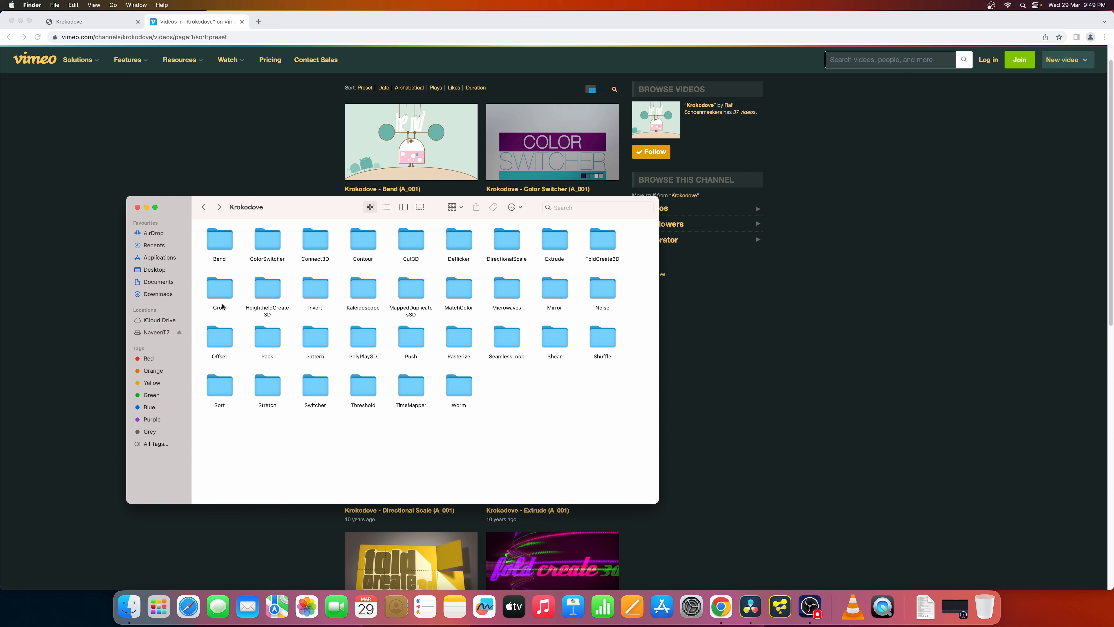
right_click(760, 596)
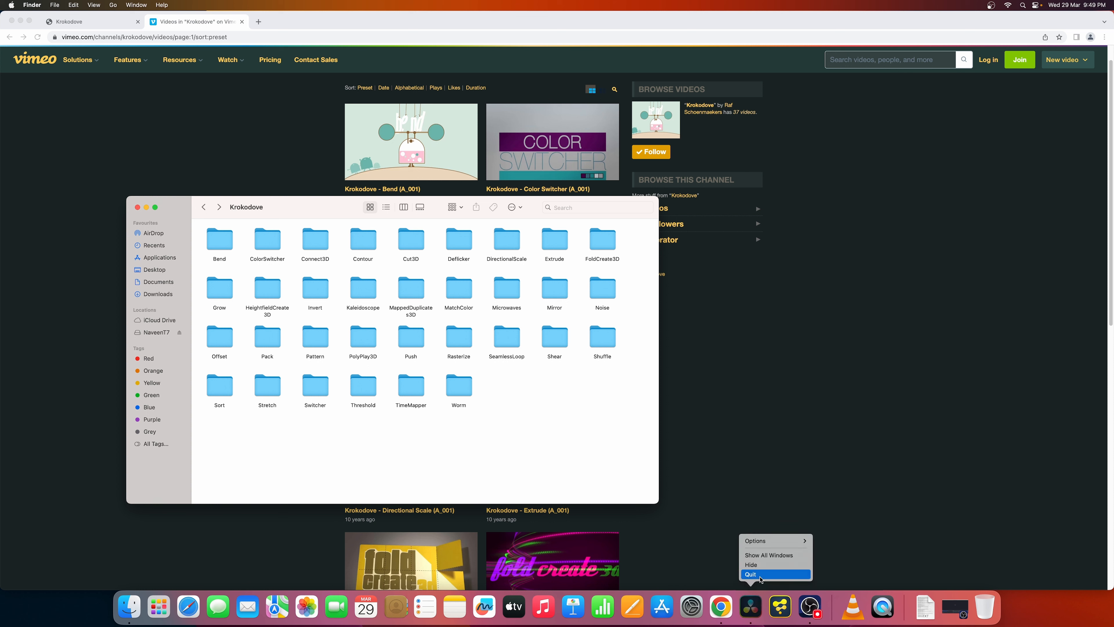
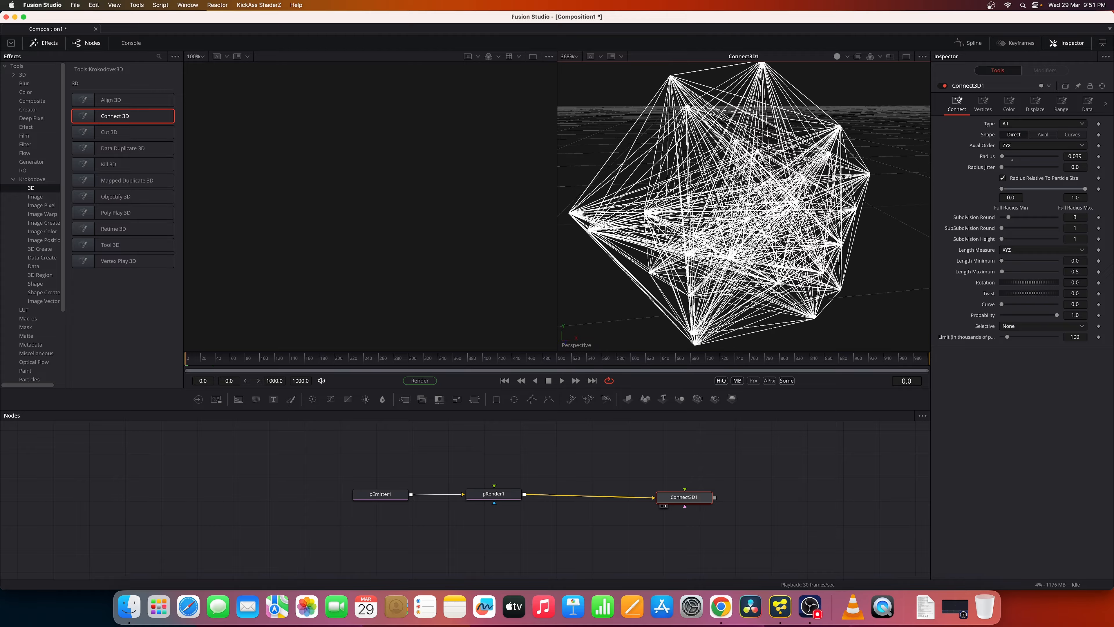
right_click(781, 272)
click(743, 276)
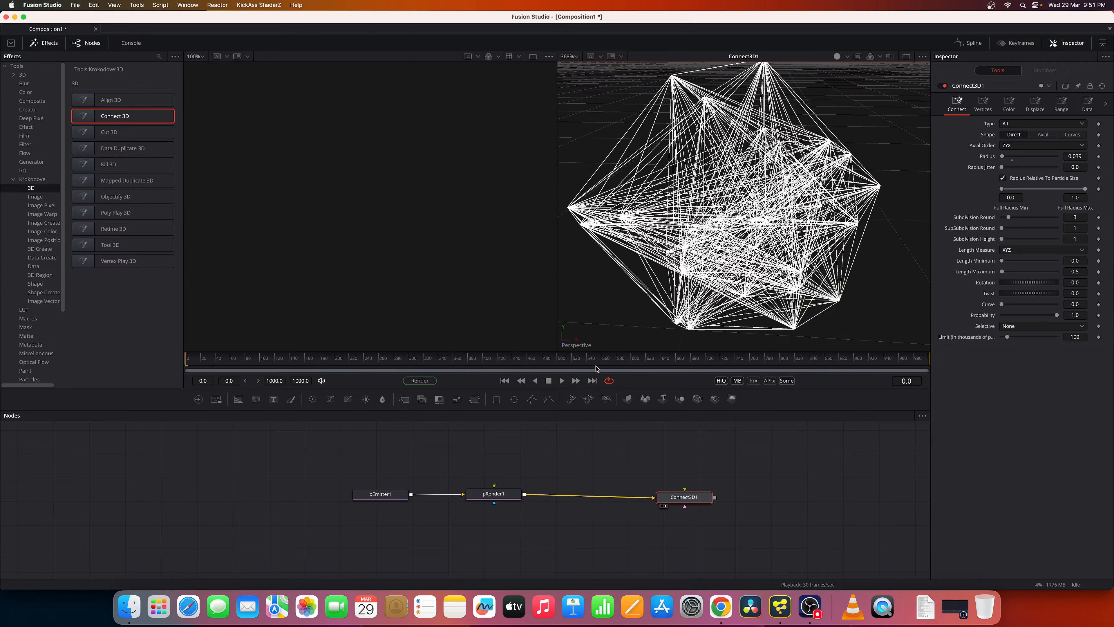
click(435, 469)
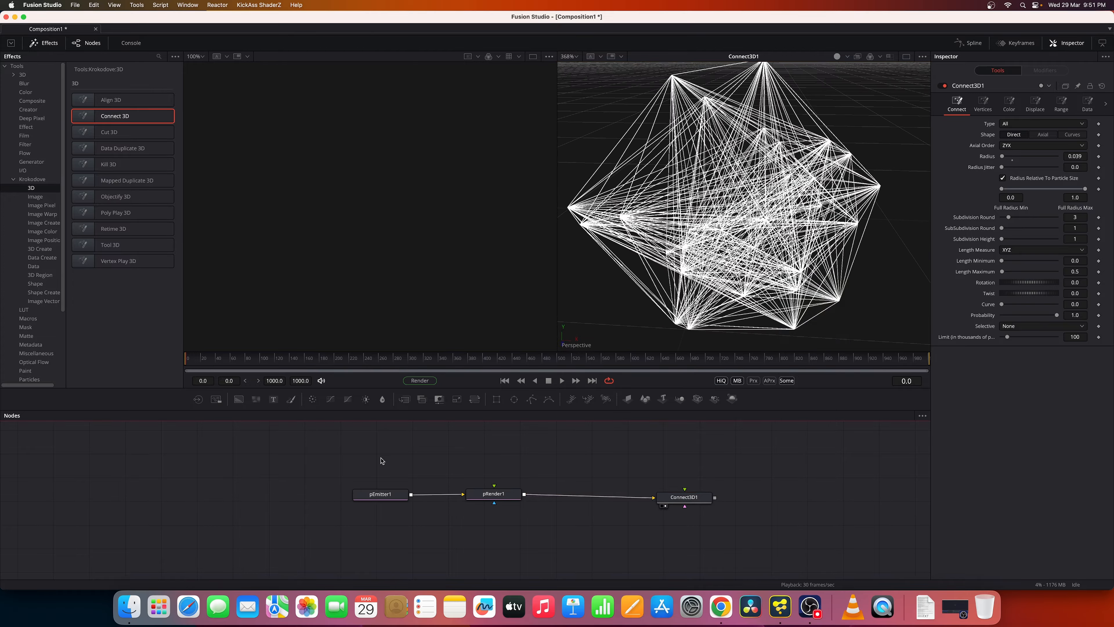
- Open the KrokoFiles folder on the Desktop in Finder
click(129, 605)
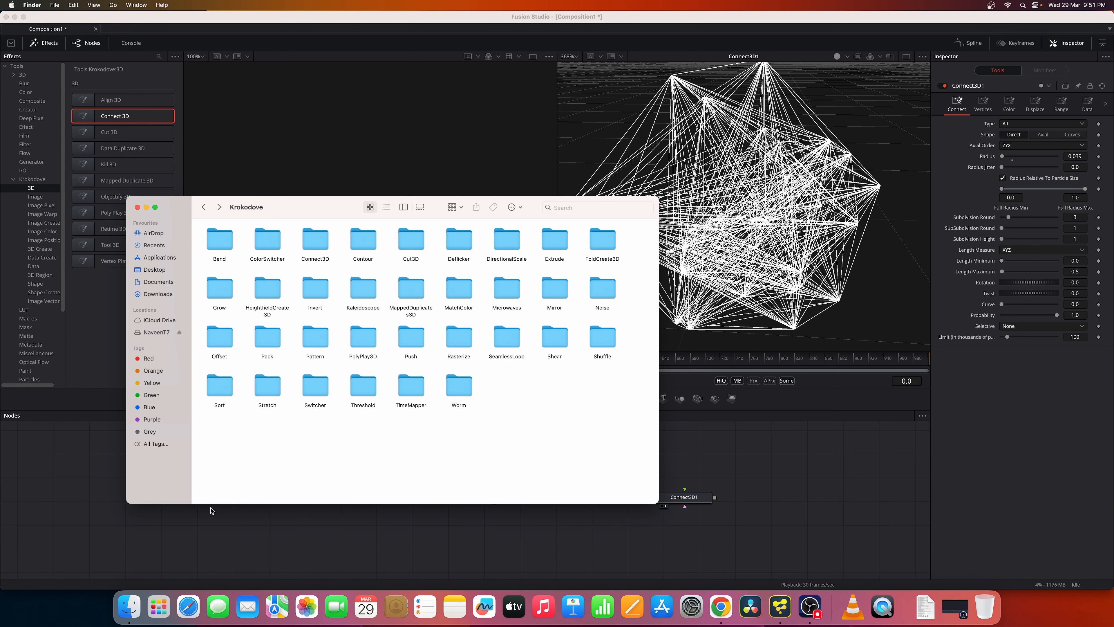
click(160, 271)
double_click(217, 244)
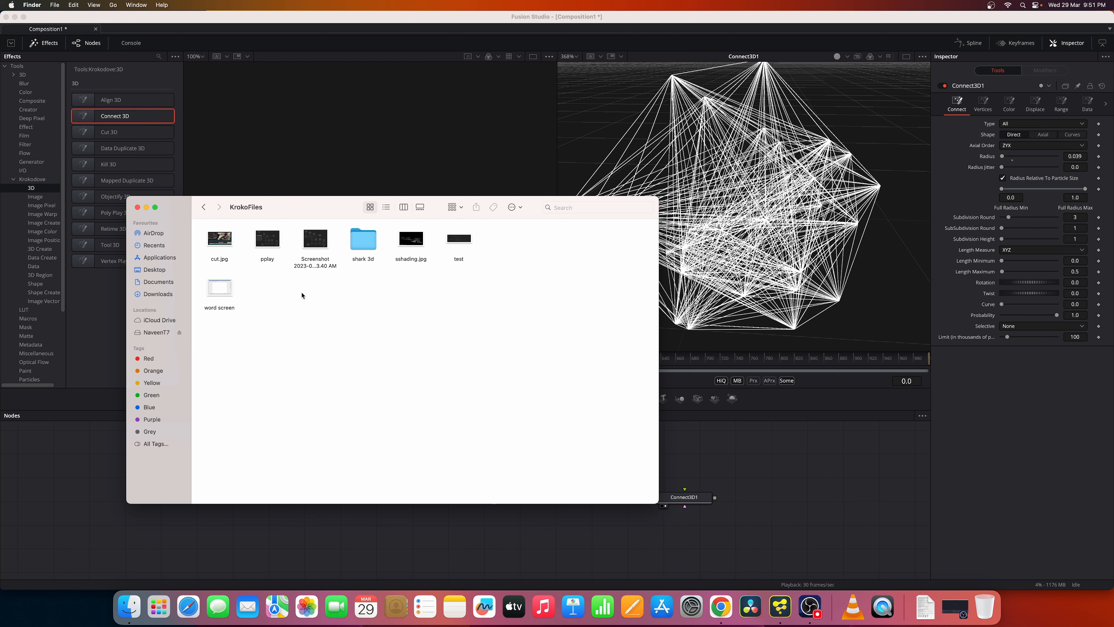
- Import megalodon.FBX from the shark 3d folder into the composition and view the mesh in the first viewer
double_click(361, 241)
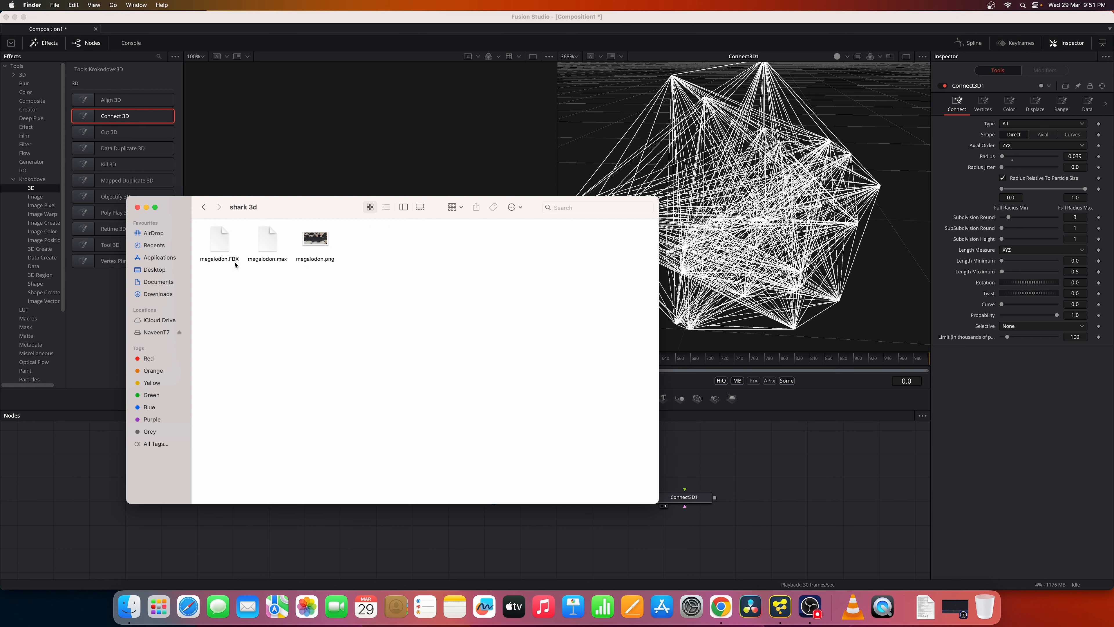
drag(229, 262, 361, 467)
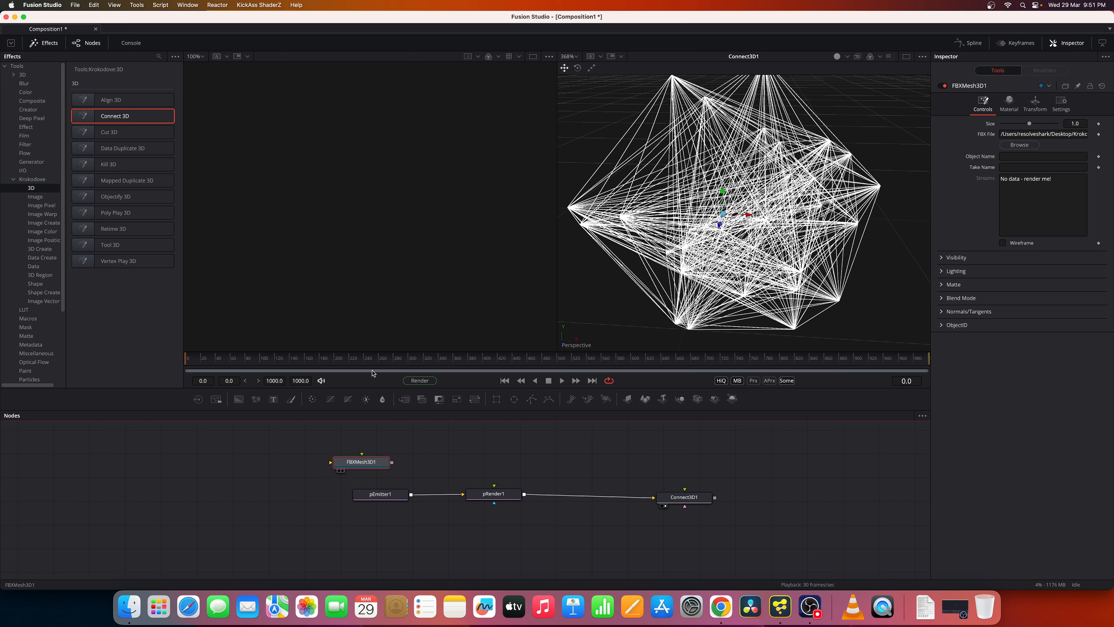
drag(373, 372, 367, 302)
drag(423, 278, 362, 291)
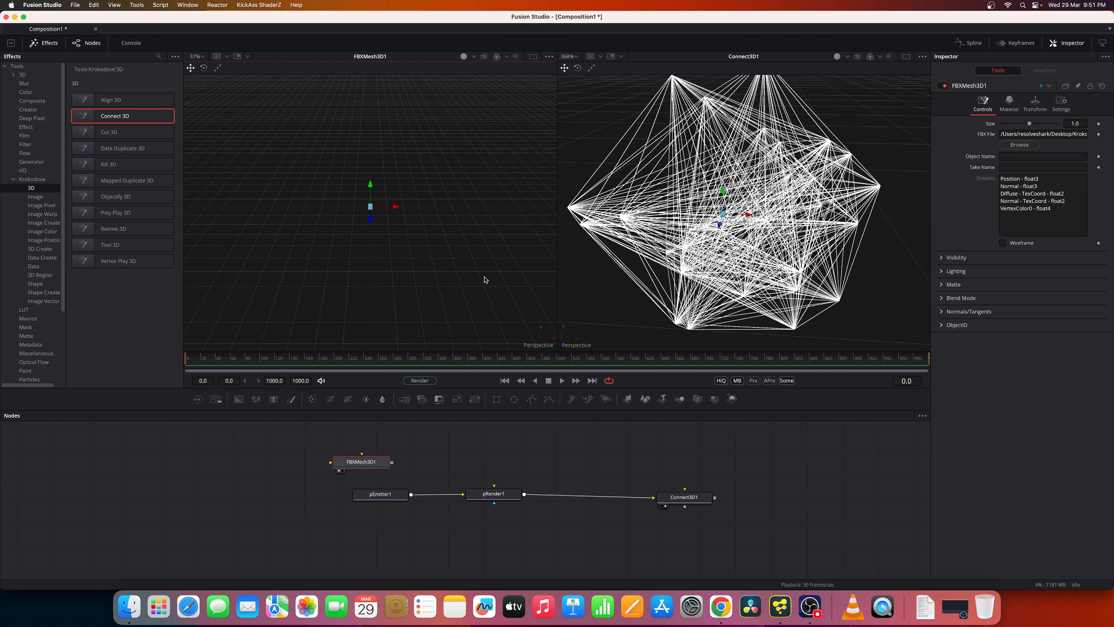
drag(486, 280, 246, 293)
drag(361, 274, 306, 248)
right_click(306, 250)
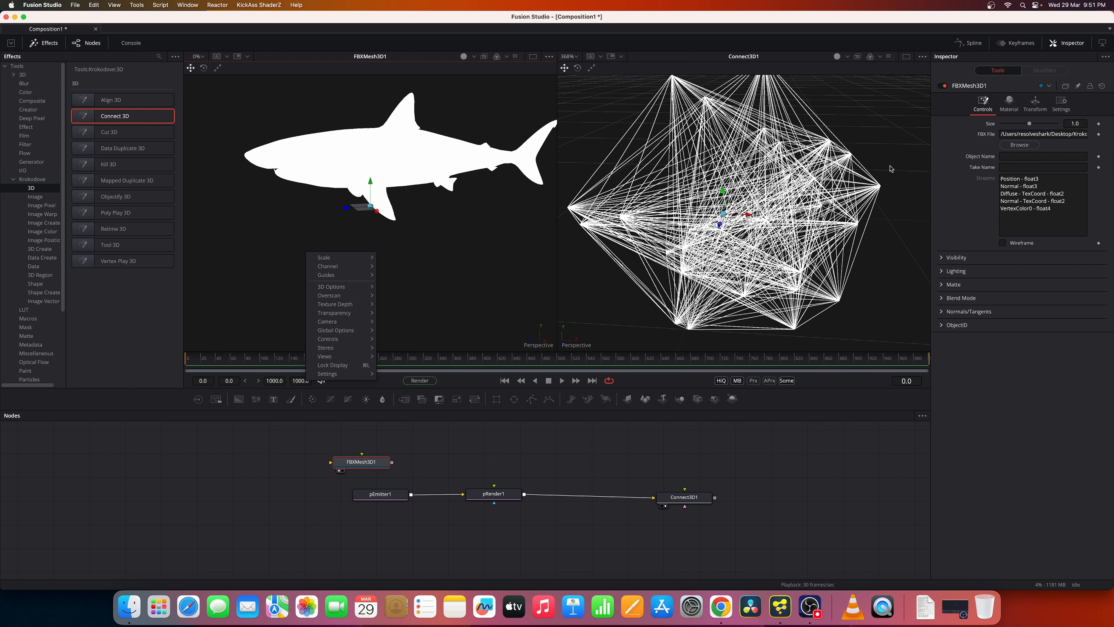
- Set the size of the imported shark mesh to 0.1
click(1080, 125)
text(0.)
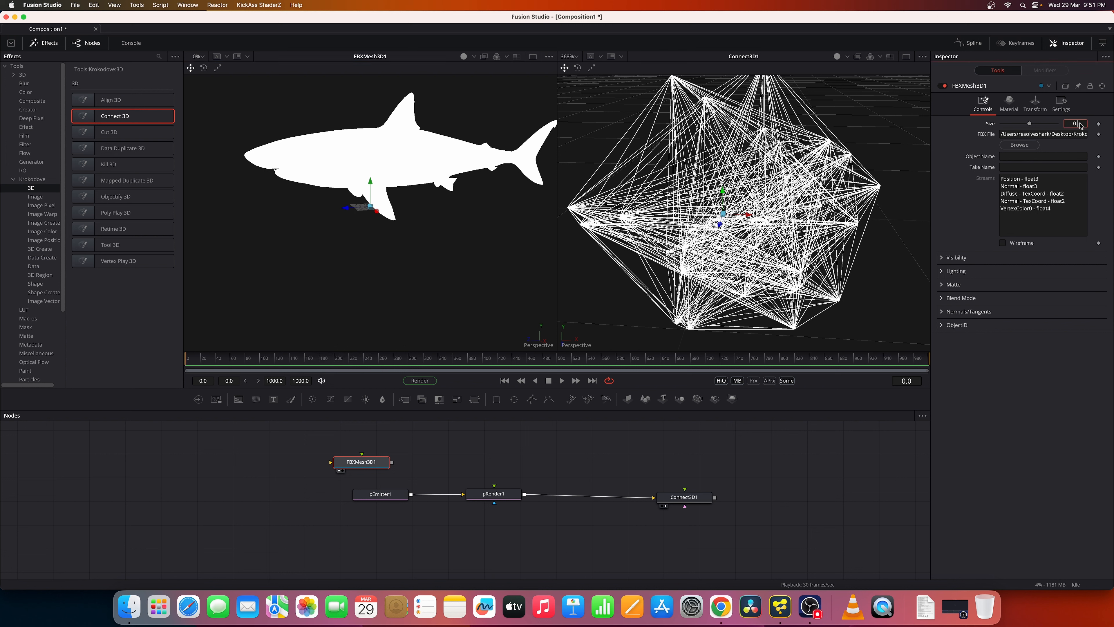
text(1)
key(Tab)
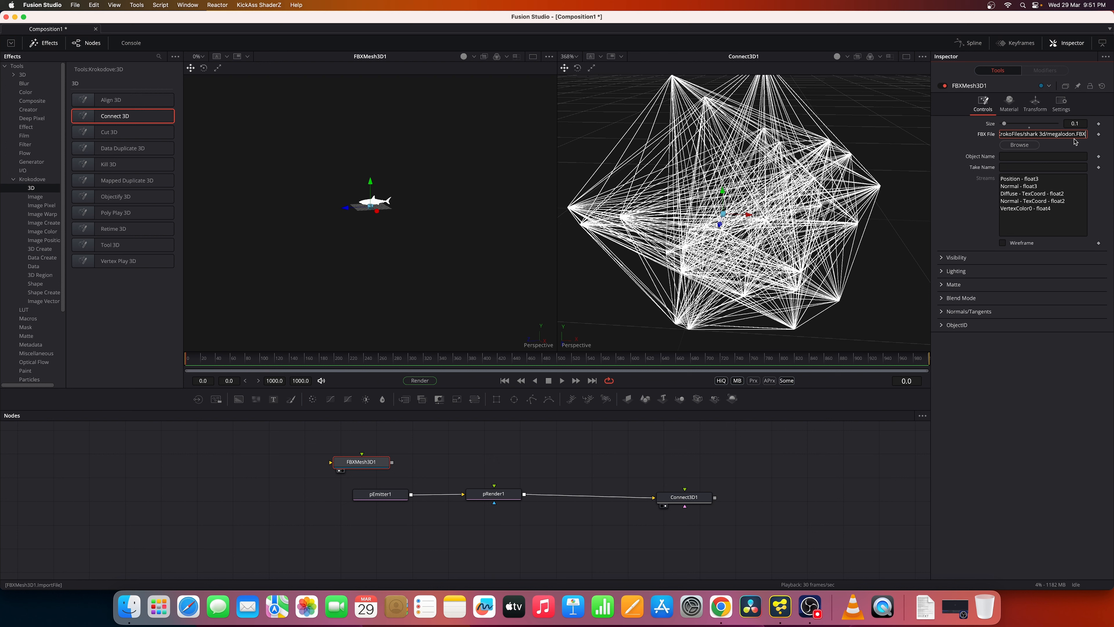
- Set the shark mesh's size to 0.001 and fit the model in the first viewer
click(1079, 123)
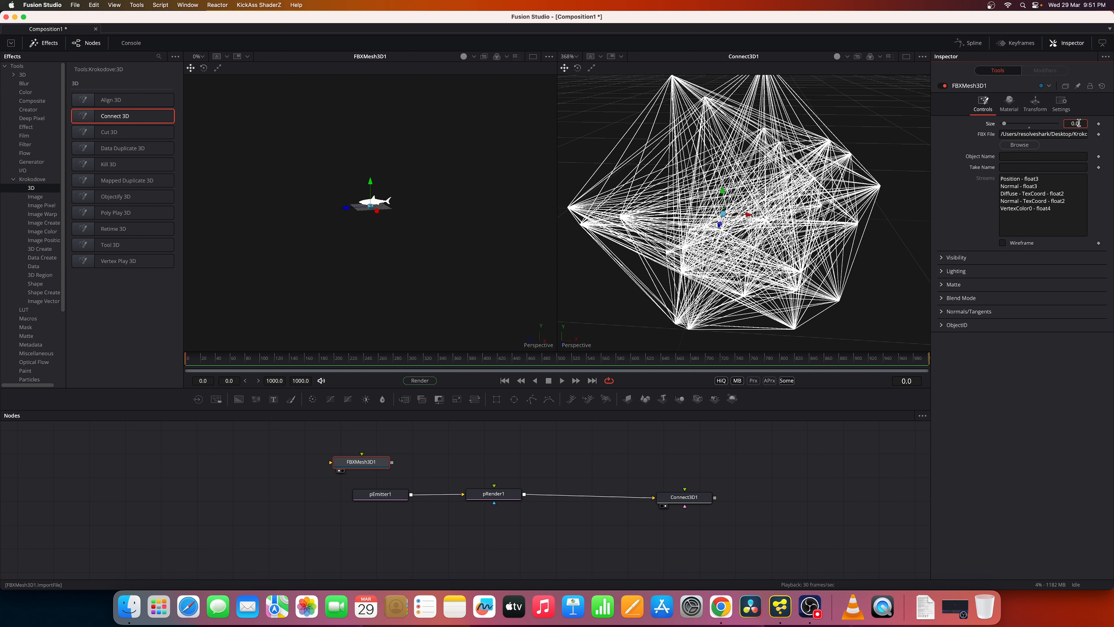
text(0.001)
key(Tab)
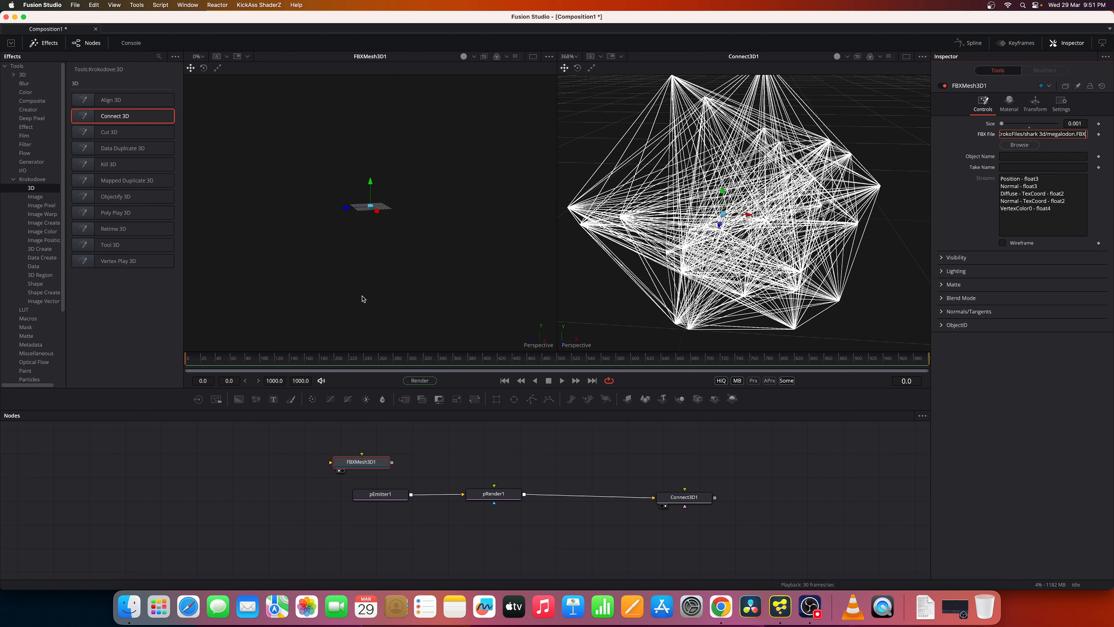
click(371, 250)
key(f)
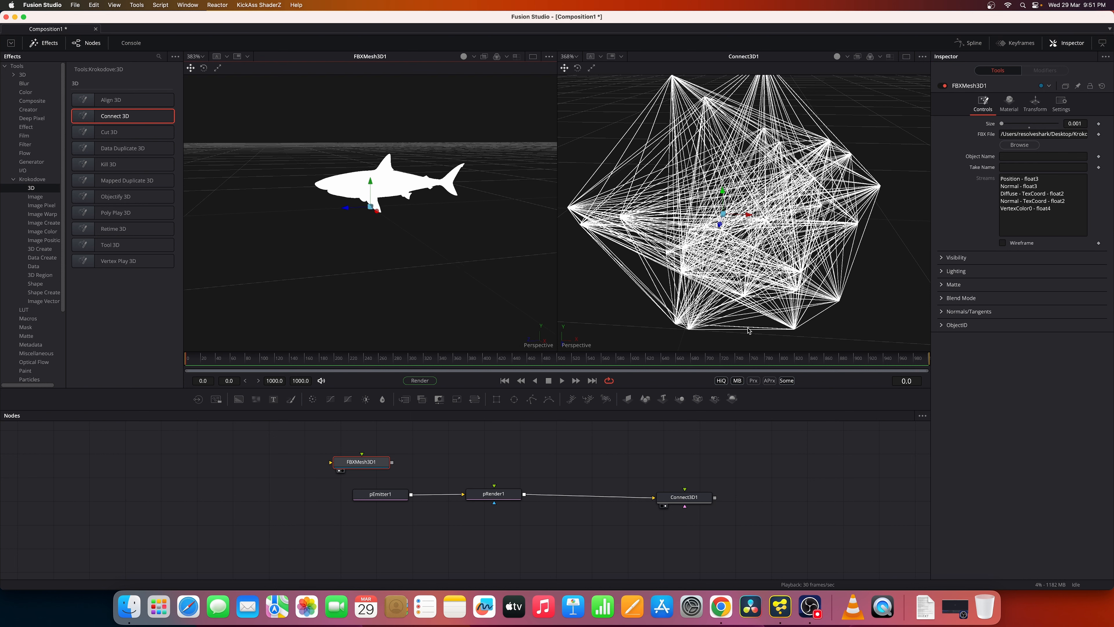
key(f)
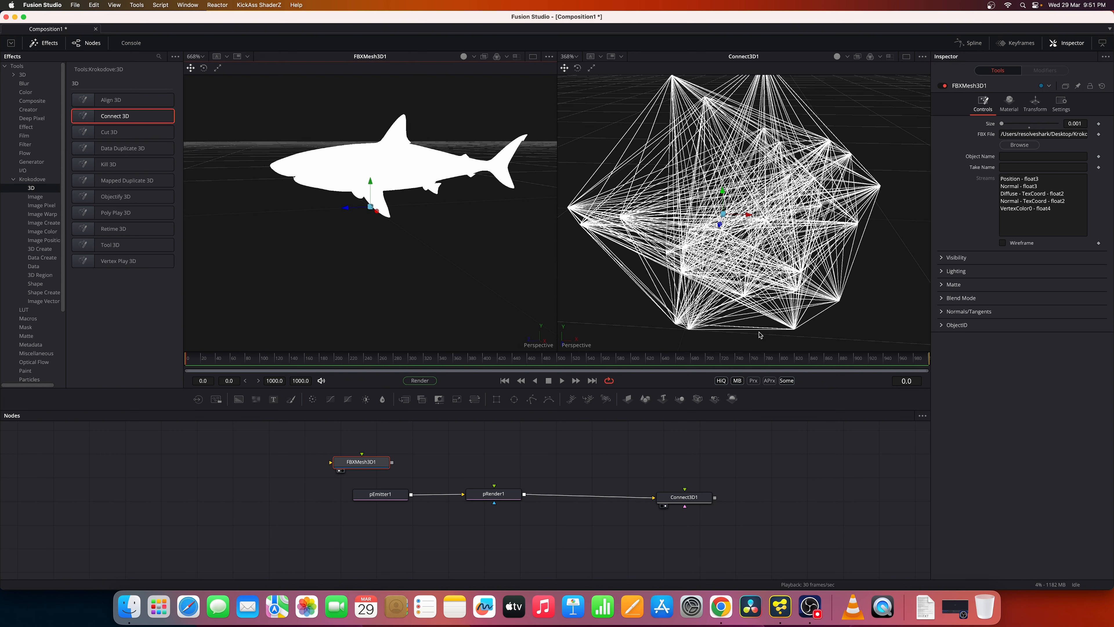
- Turn on Lights shading in the first viewer and look at the shaded shark
right_click(511, 253)
click(473, 61)
click(474, 58)
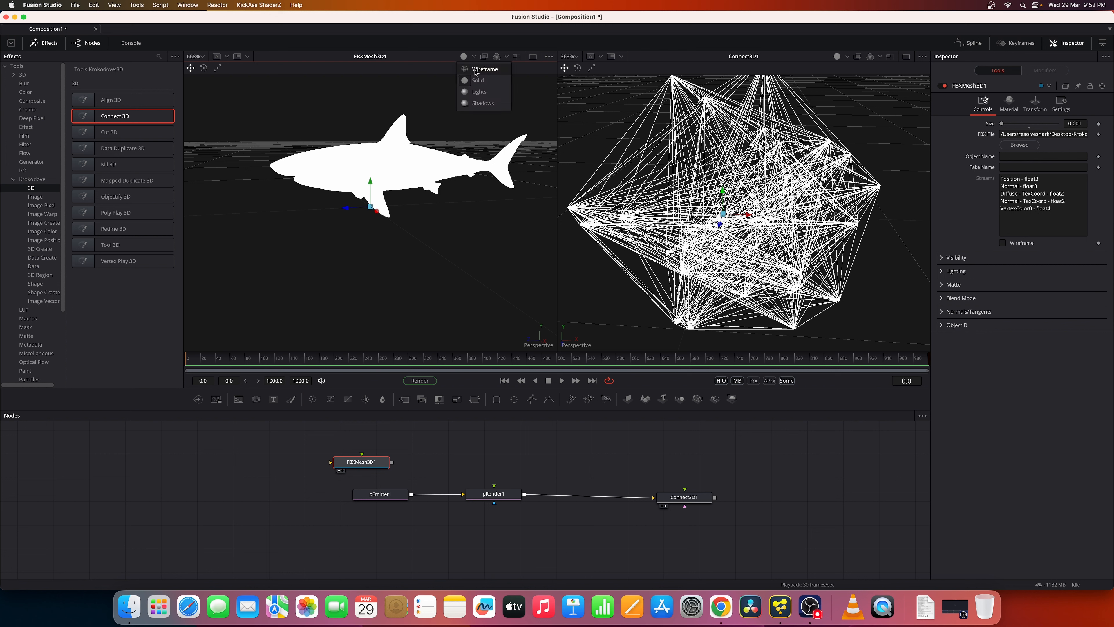
click(477, 92)
drag(401, 170, 361, 173)
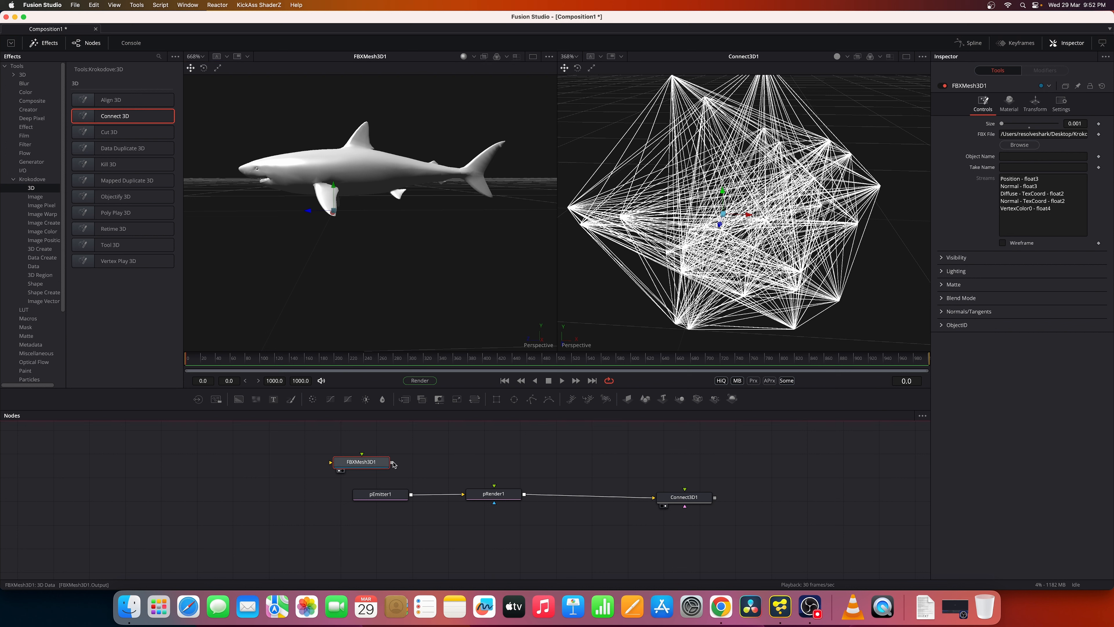
- Feed FBXMesh3D1 into Connect3D1 in place of pRender1 and view the connected shark in the second viewer
drag(392, 463, 648, 478)
drag(707, 340, 697, 264)
right_click(697, 263)
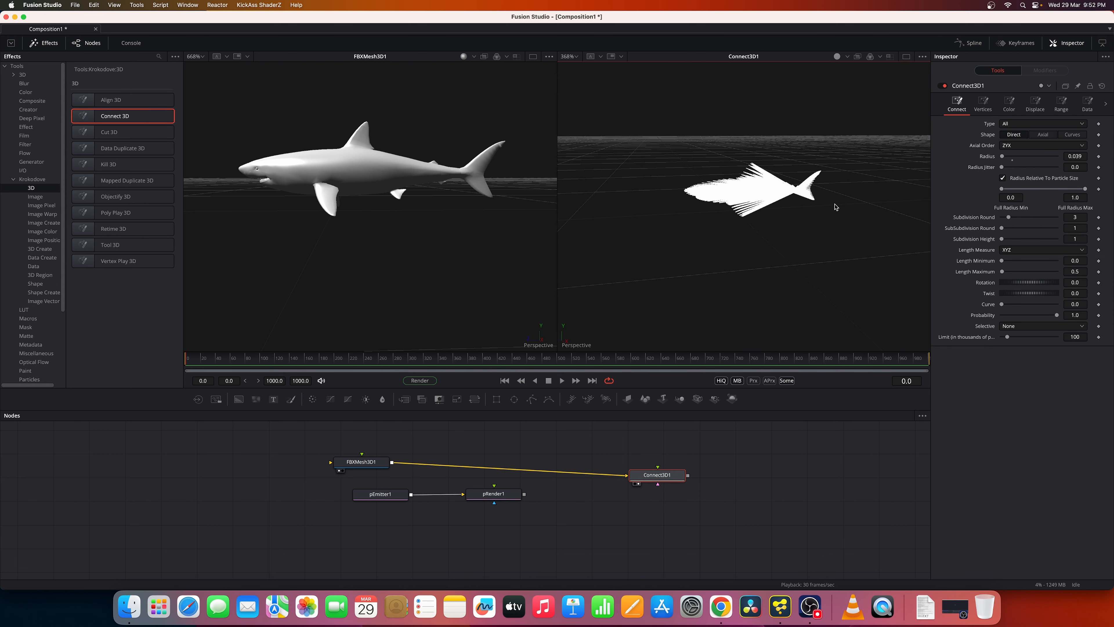
scroll(805, 235, up, 4)
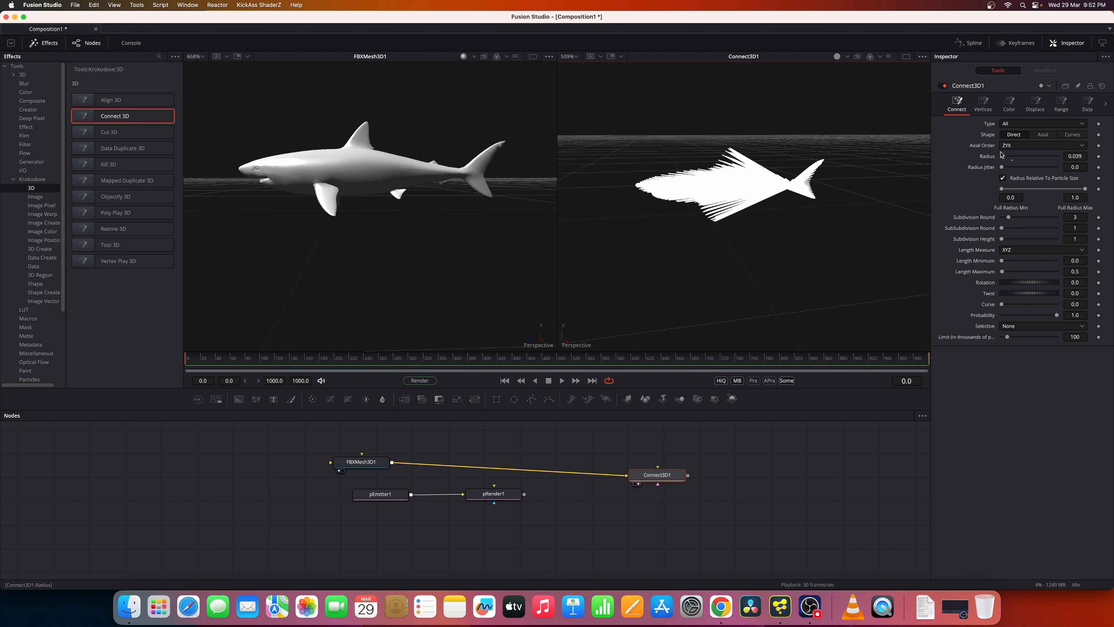
- Set the Connect 3D connection type to Edges and view the shark up close
click(1029, 124)
click(1025, 144)
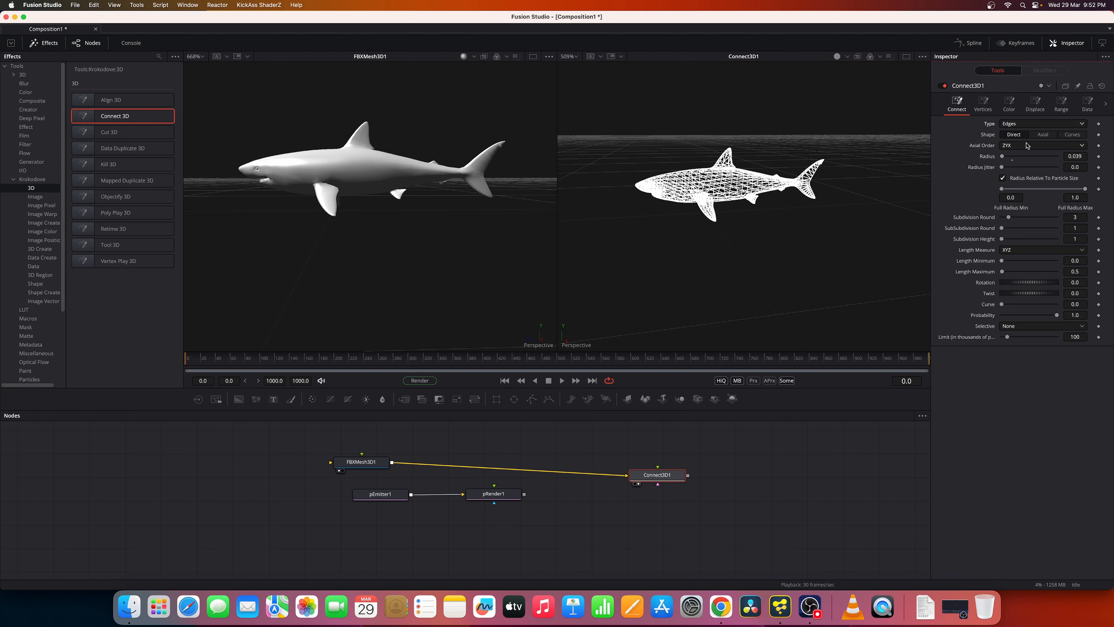
drag(791, 190, 763, 229)
right_click(781, 196)
click(727, 199)
scroll(777, 211, up, 8)
scroll(764, 232, down, 5)
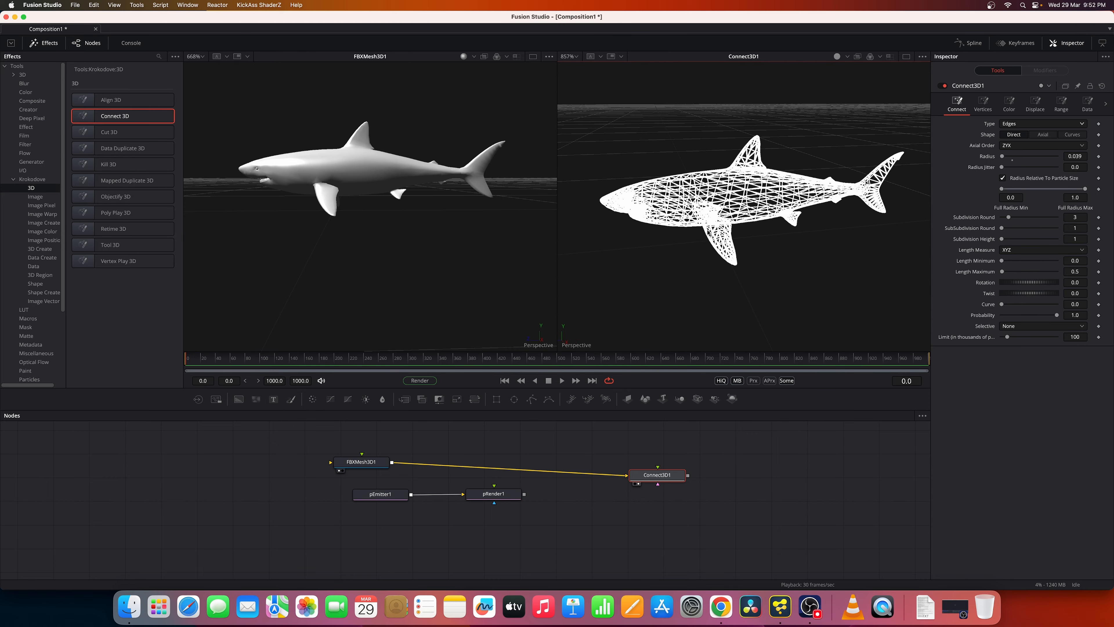
- Display the original shark mesh as a wireframe to inspect its edges, and return the first viewer to solid, unlit shading
click(474, 58)
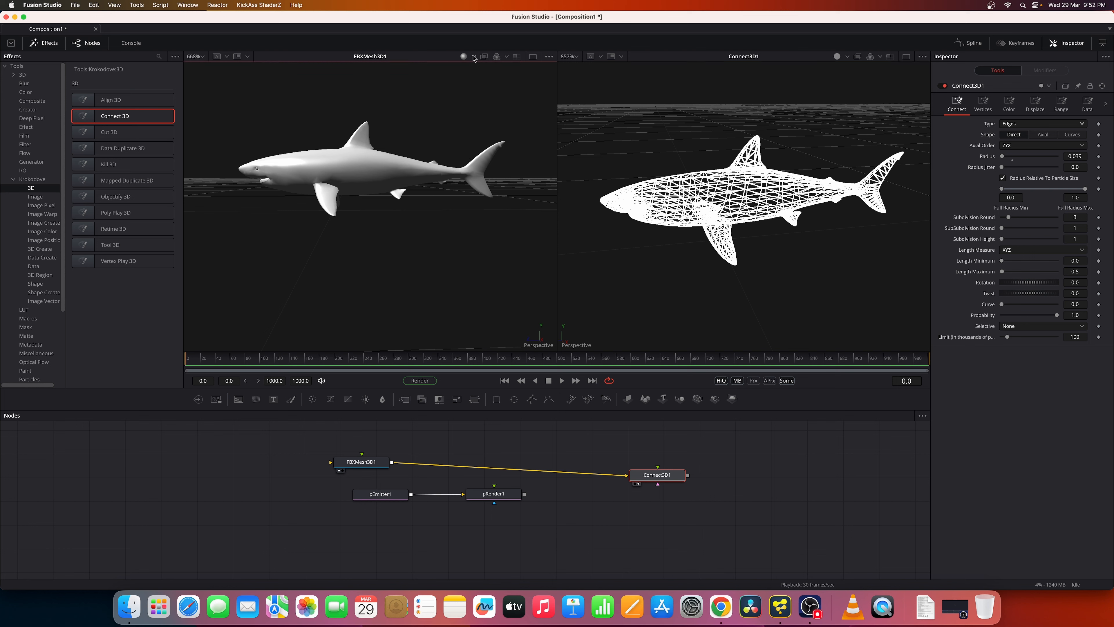
click(474, 58)
click(473, 68)
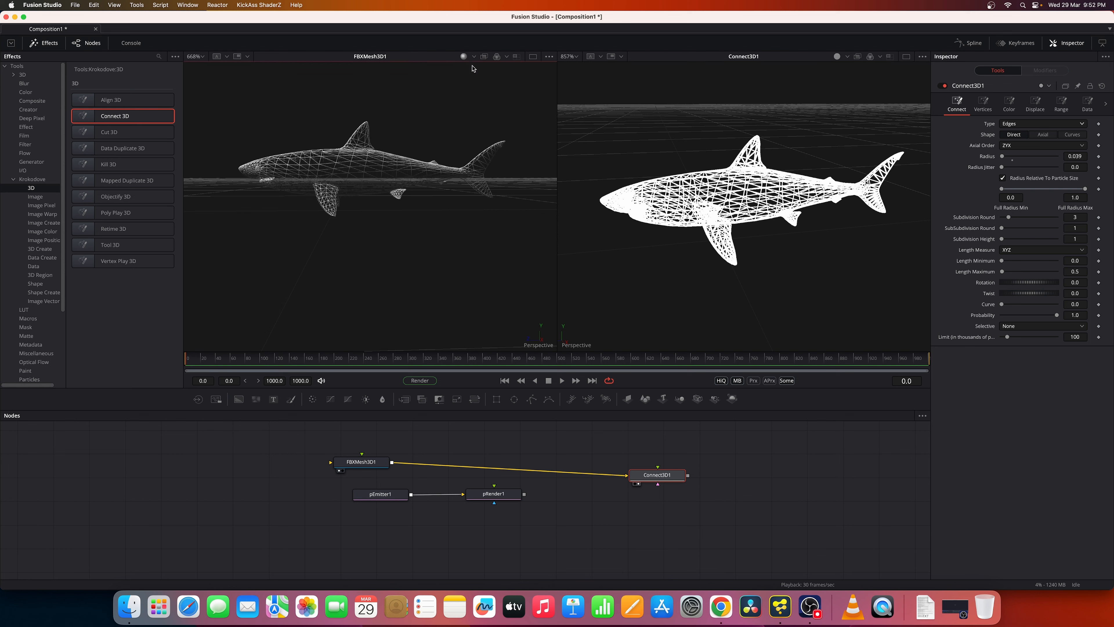
scroll(371, 161, up, 3)
scroll(346, 175, up, 3)
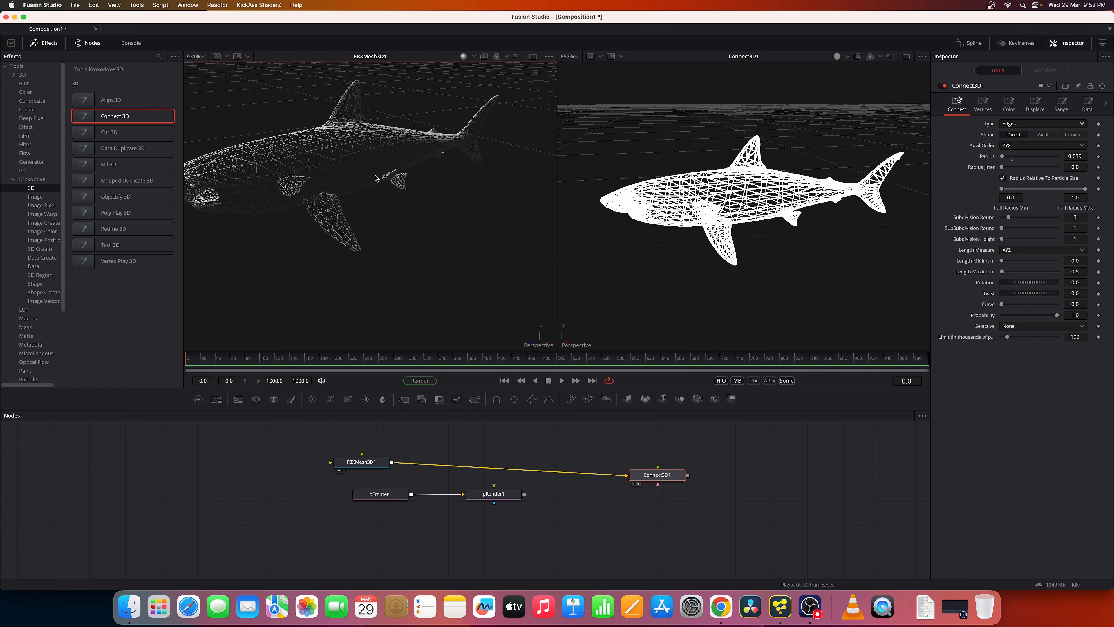
right_click(346, 175)
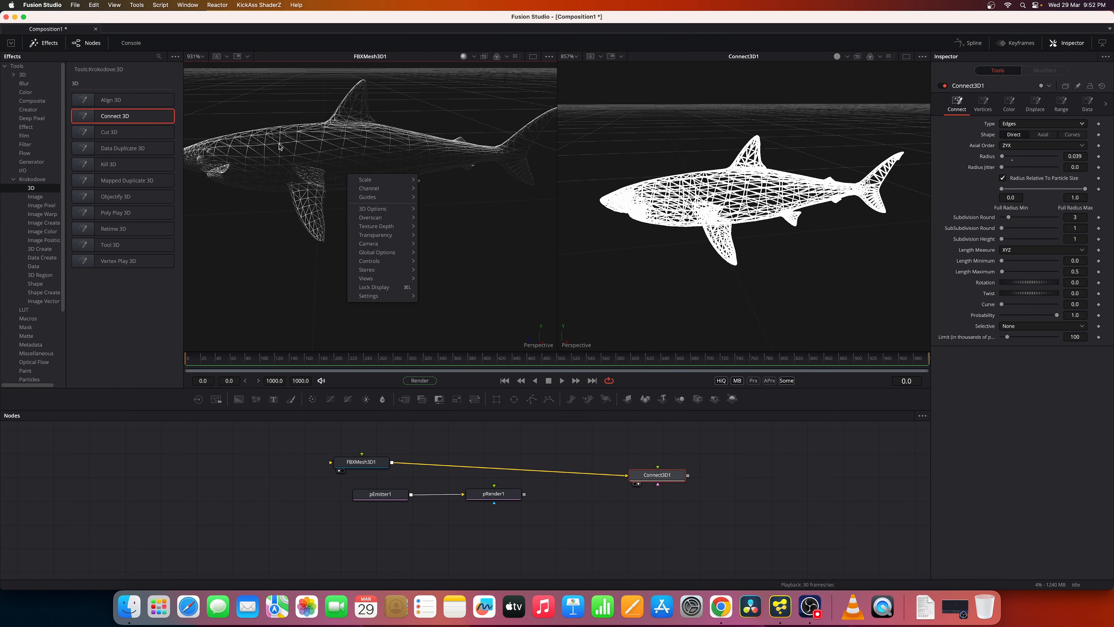
click(387, 132)
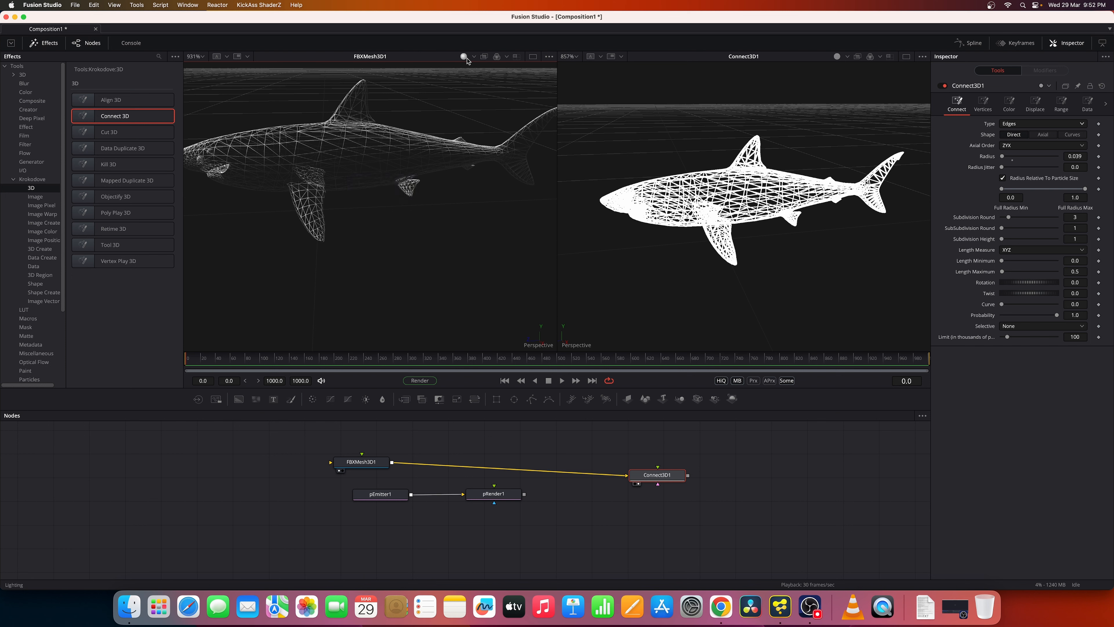
click(466, 58)
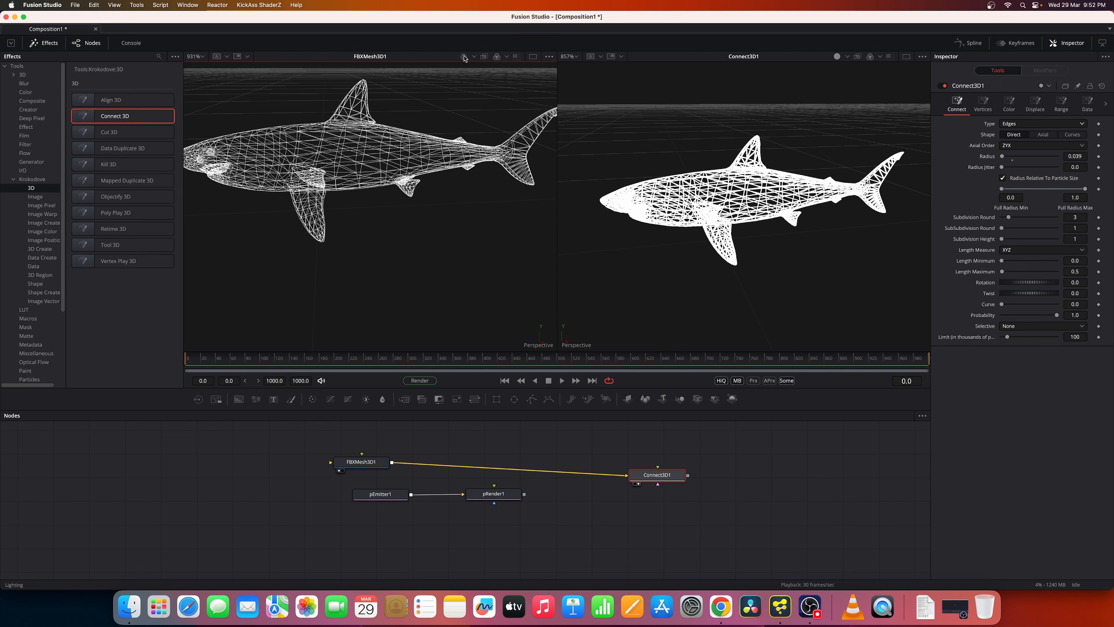
click(464, 58)
- Reduce the Connect 3D radius to 0.019 and view the thinner shark lines from another angle
mouse_move(630, 159)
mouse_down()
mouse_move(658, 159)
mouse_move(661, 145)
mouse_move(642, 150)
mouse_up()
right_click(641, 151)
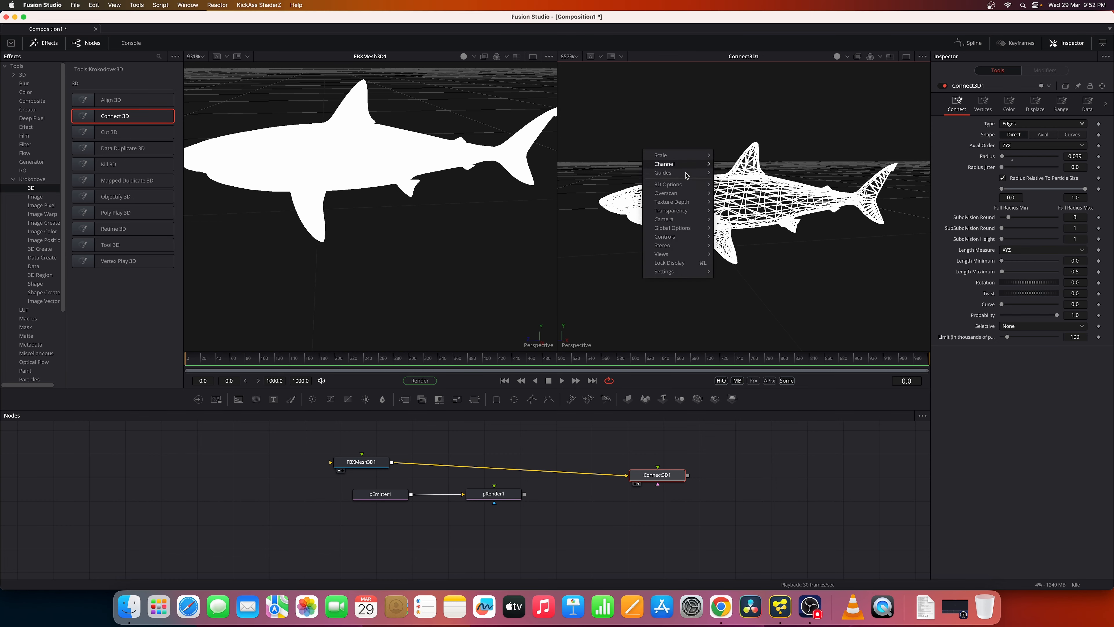
click(795, 200)
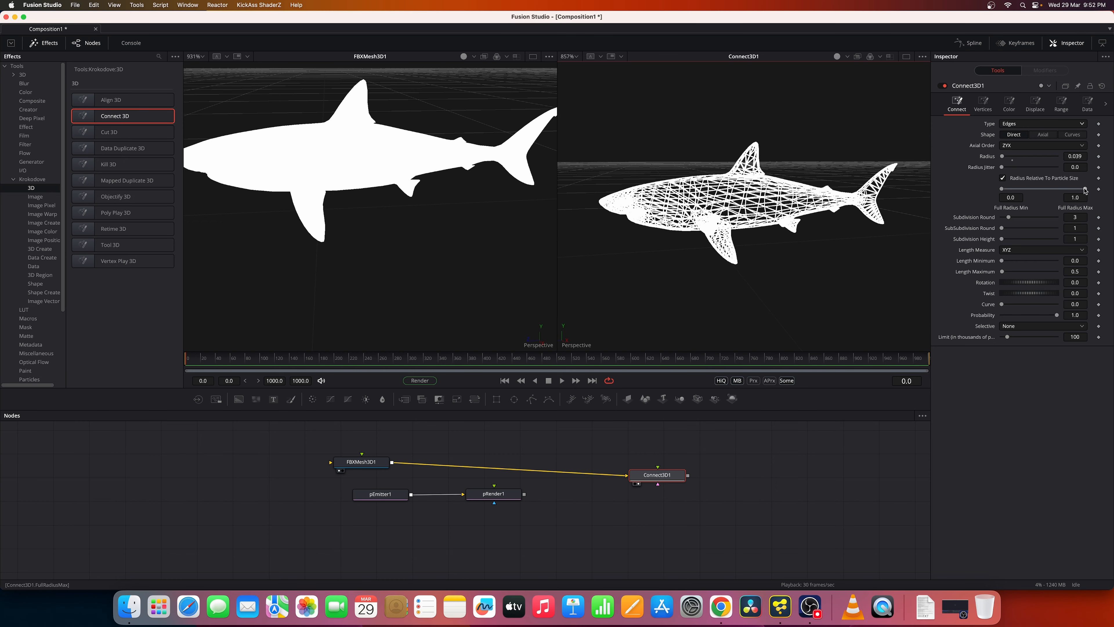
drag(1085, 188, 1059, 159)
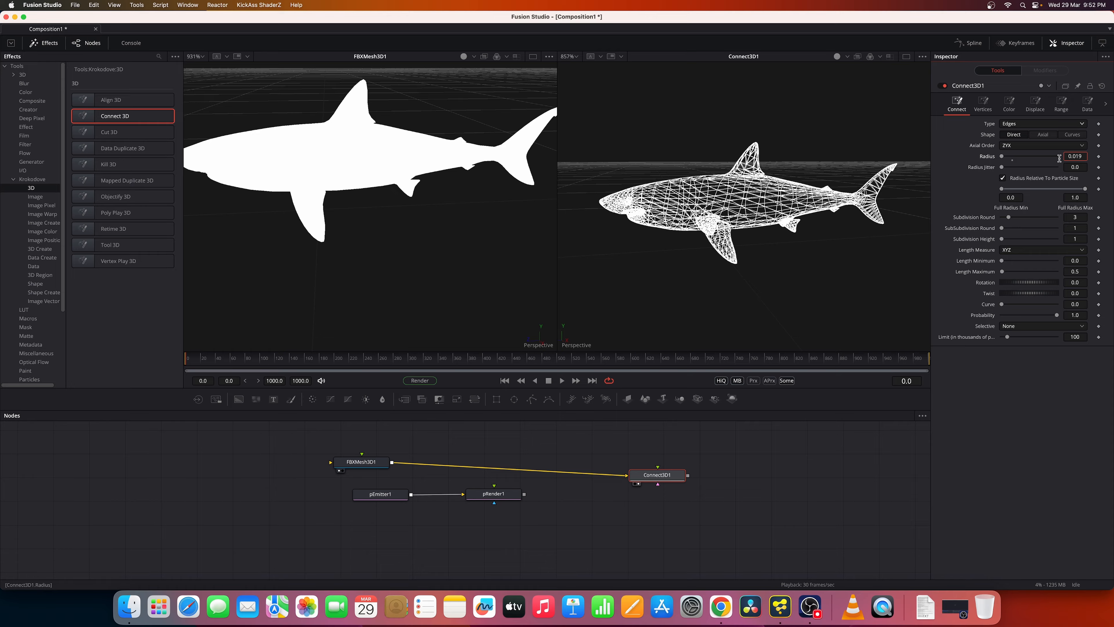
drag(772, 288, 787, 235)
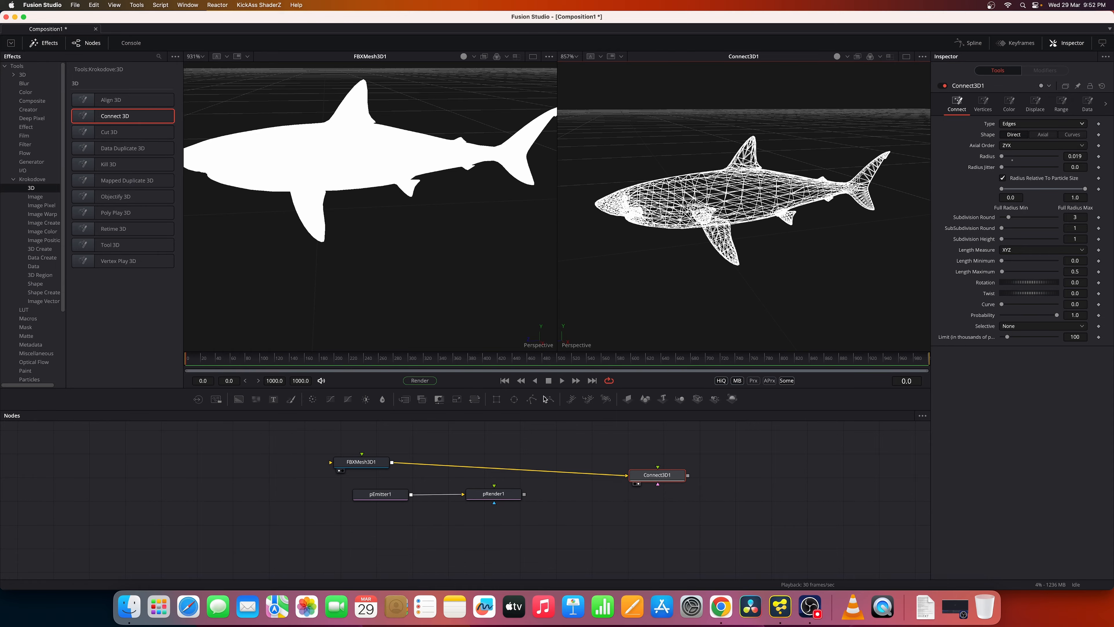
- Load megalodon.png from the shark 3d folder and connect it to FBXMesh3D1 as the shark's texture
click(129, 607)
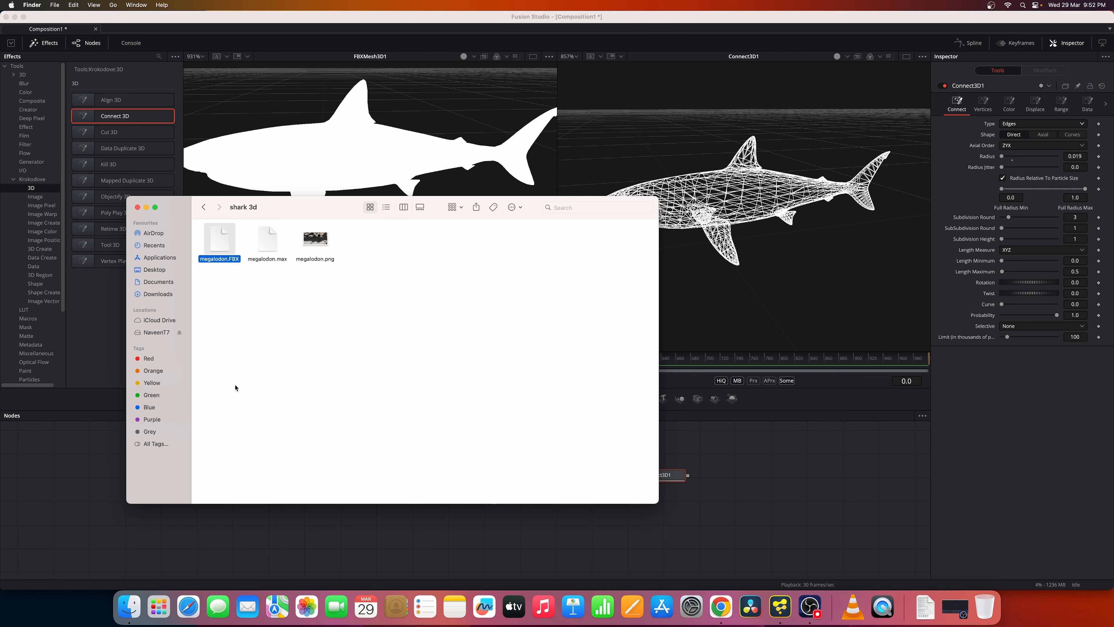
drag(321, 258, 351, 461)
click(137, 207)
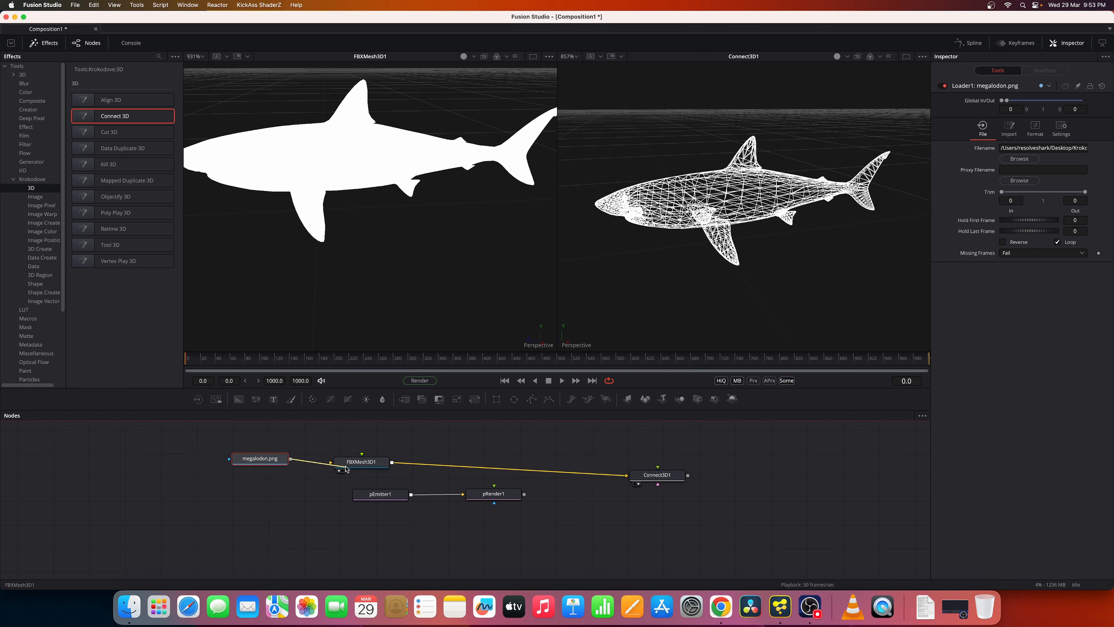
drag(390, 309, 350, 294)
right_click(349, 294)
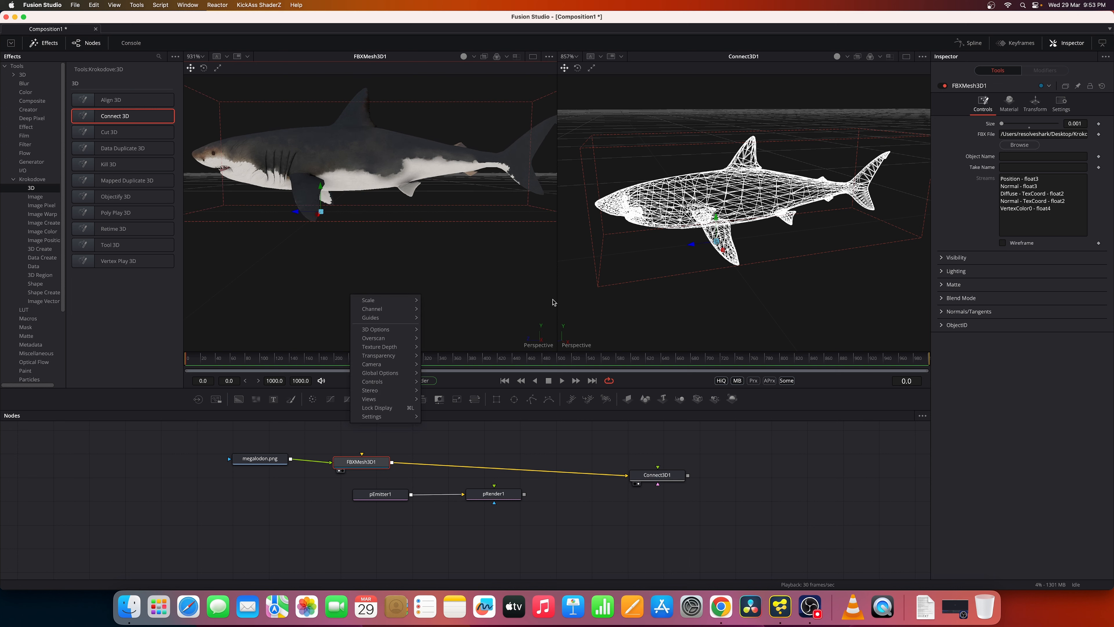
click(650, 308)
- Line up the Connect3D1 node with FBXMesh3D1 and set its Colors mode to Random
drag(660, 475, 652, 461)
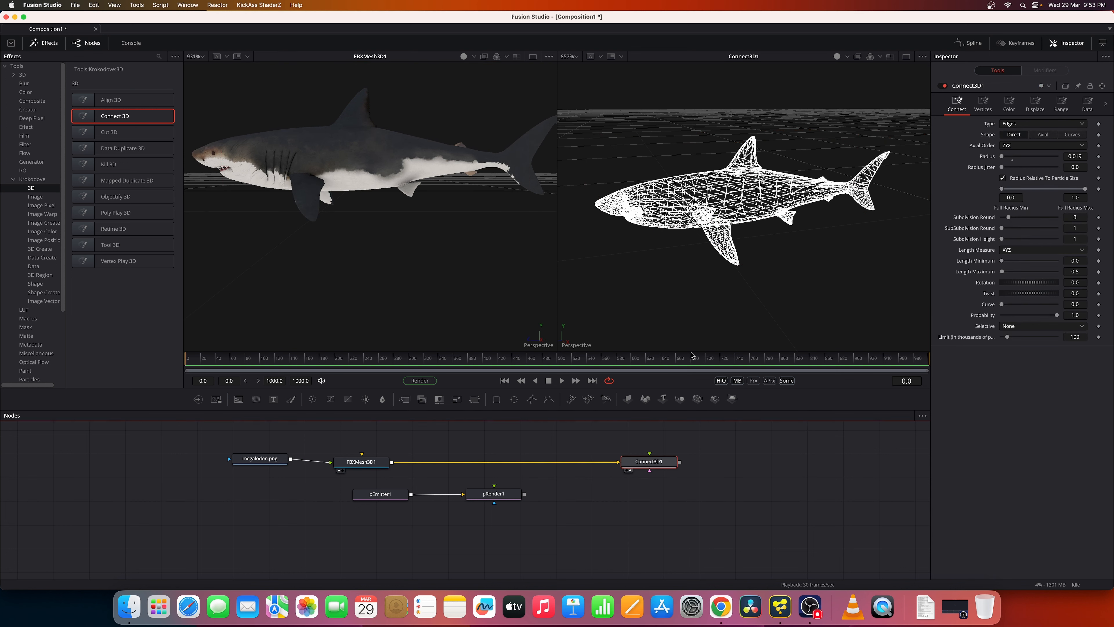
drag(734, 289, 730, 264)
click(660, 463)
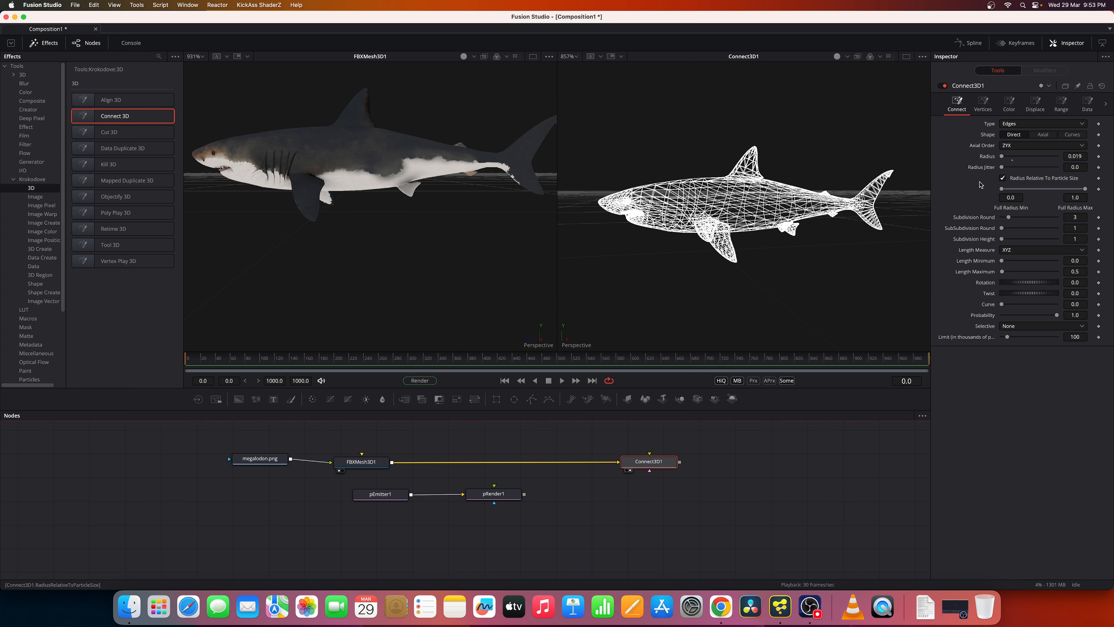
click(1008, 106)
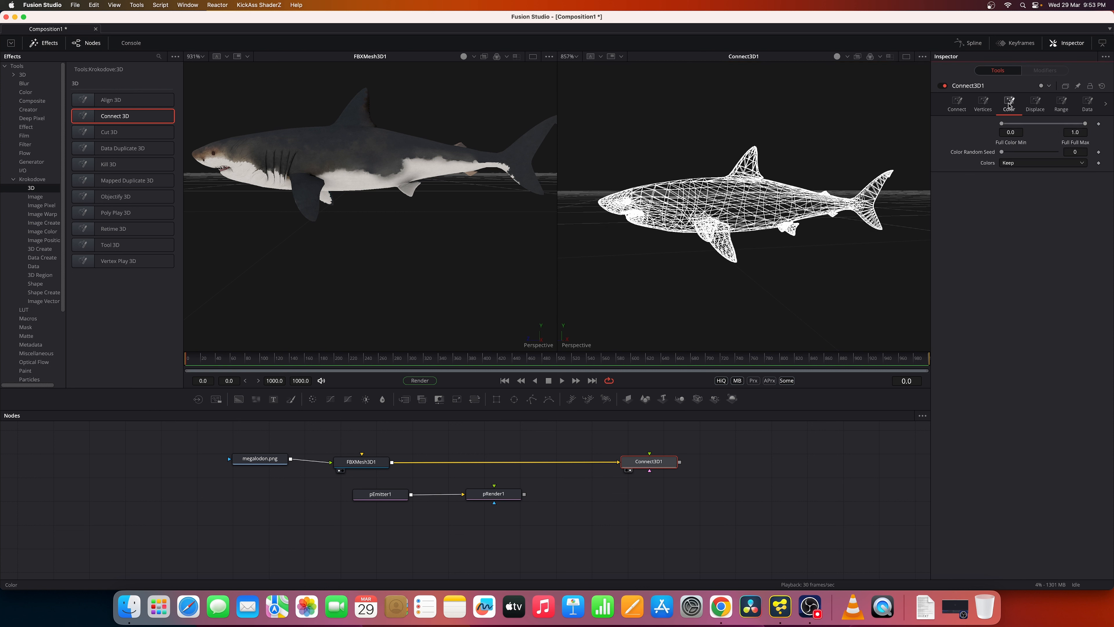
click(1019, 164)
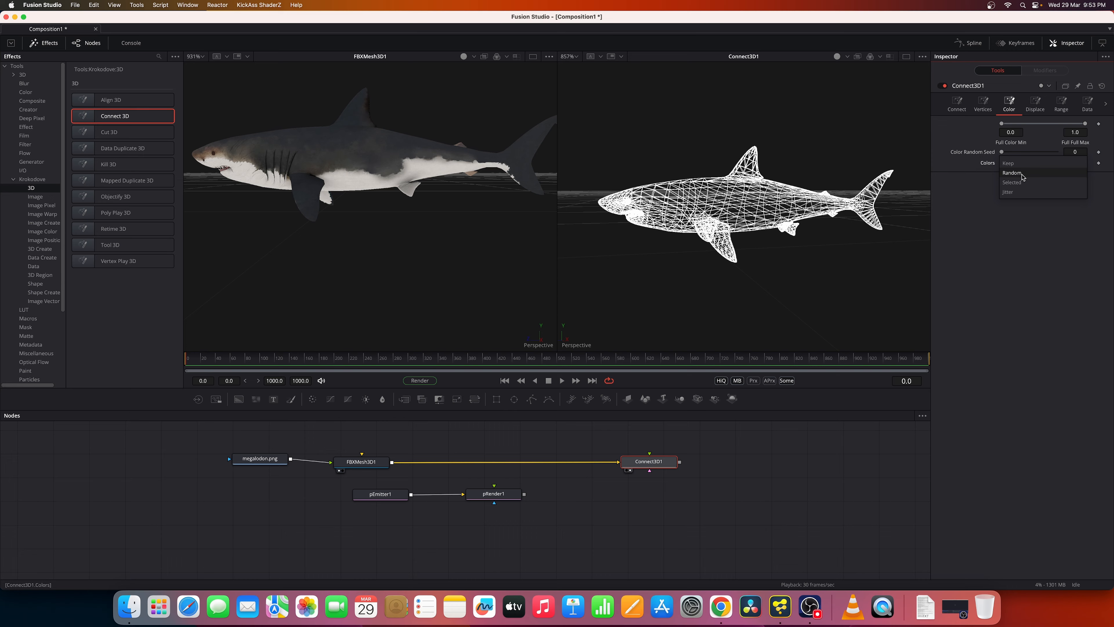
click(1012, 172)
scroll(784, 228, up, 3)
scroll(784, 229, down, 2)
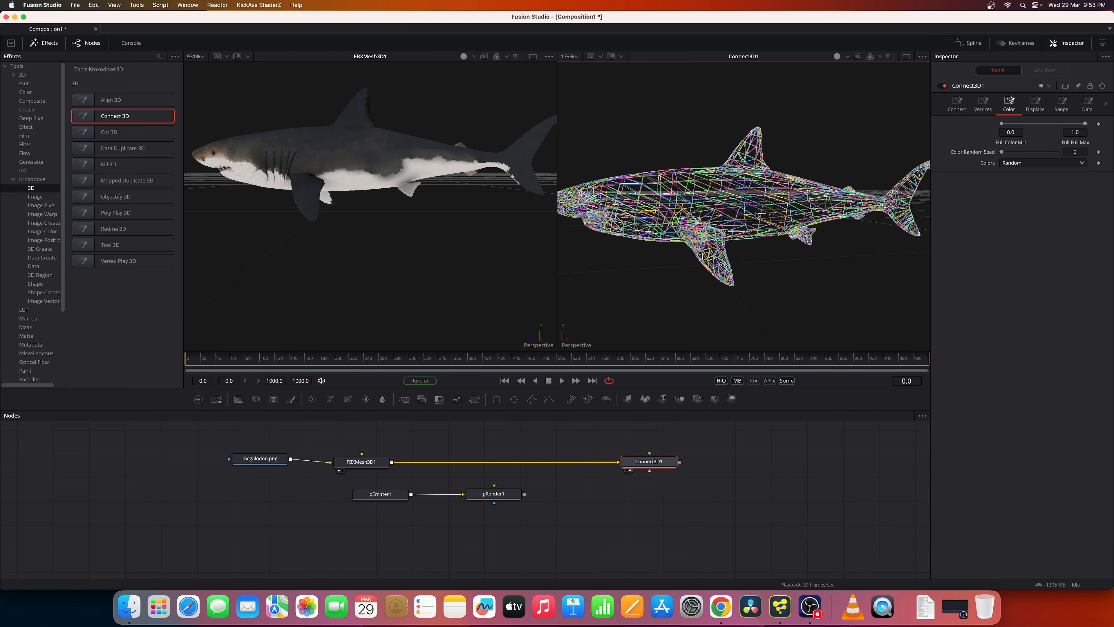
scroll(816, 209, down, 1)
- Set Connect3D1's Colors mode back to Keep and bring up its displacement settings
click(1018, 164)
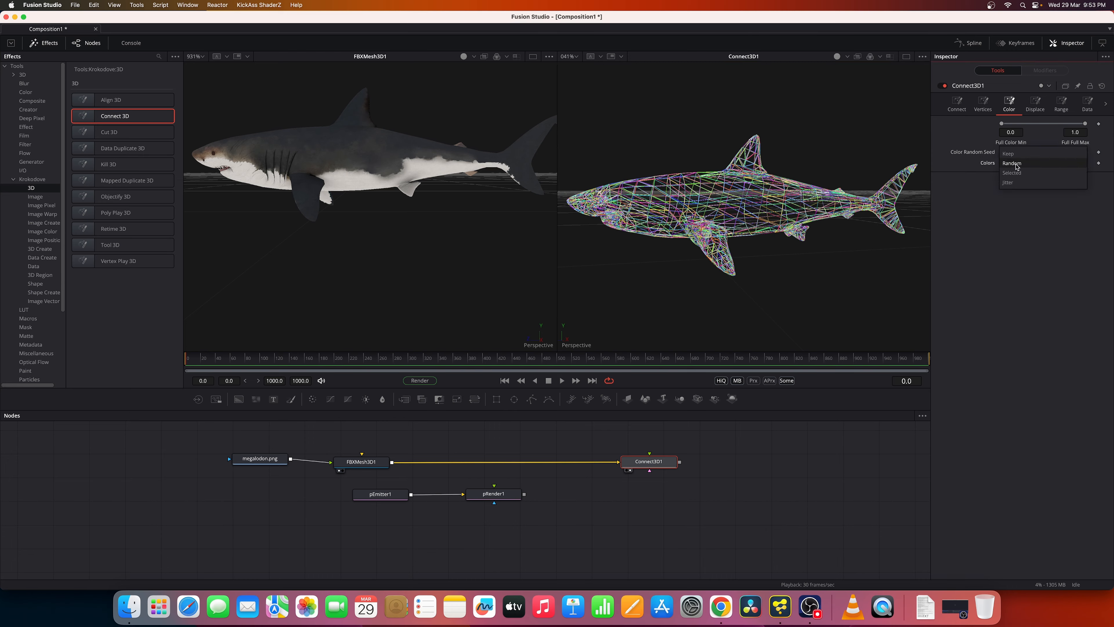
click(1017, 154)
click(1035, 104)
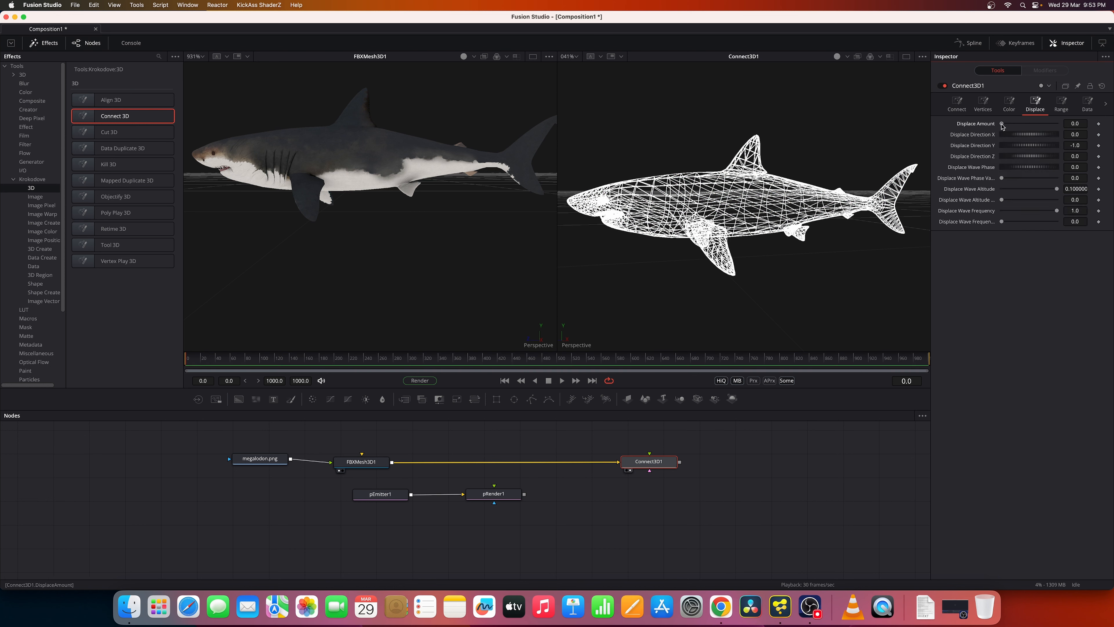
- Try the Displace Amount on the shark lines, and set the wave phase, altitude and frequency variation to 0.1 each
mouse_move(1002, 125)
mouse_down()
mouse_move(1060, 126)
mouse_move(998, 128)
mouse_up()
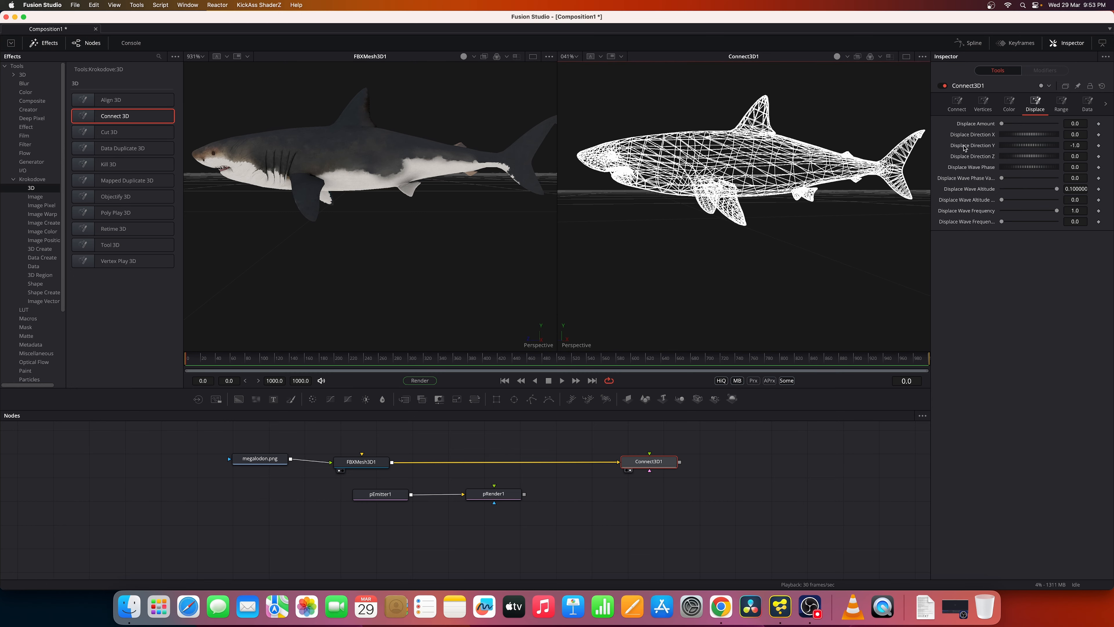
click(1014, 179)
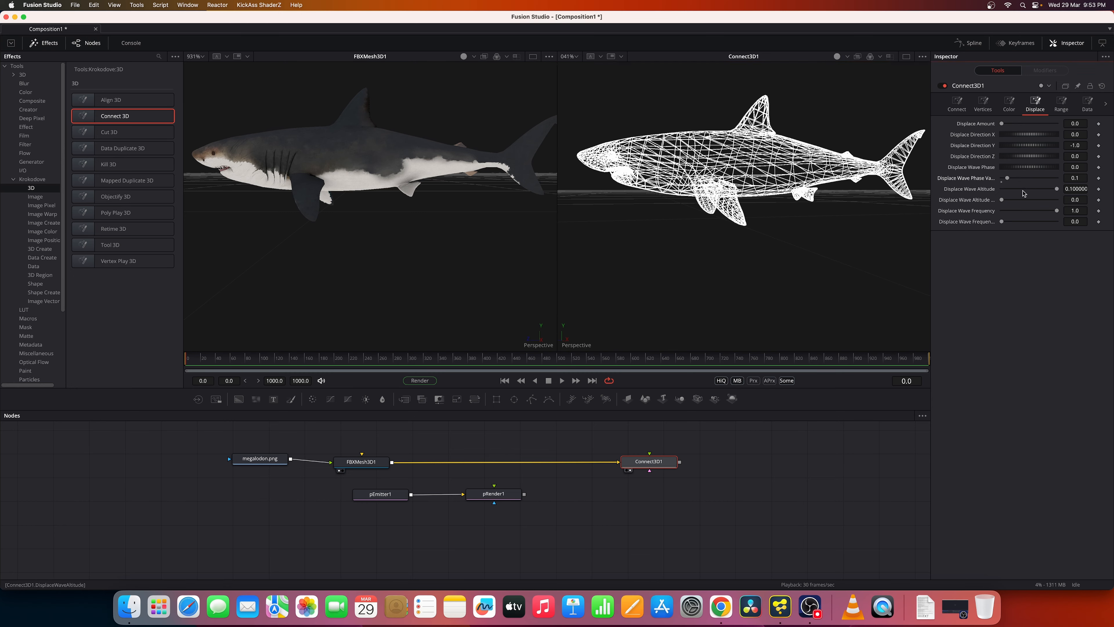
click(1025, 199)
click(1022, 222)
- Try Displace Amounts of 1.0 and 10 on the shark lines, and return the amount to 0
drag(1002, 124, 1059, 126)
double_click(989, 136)
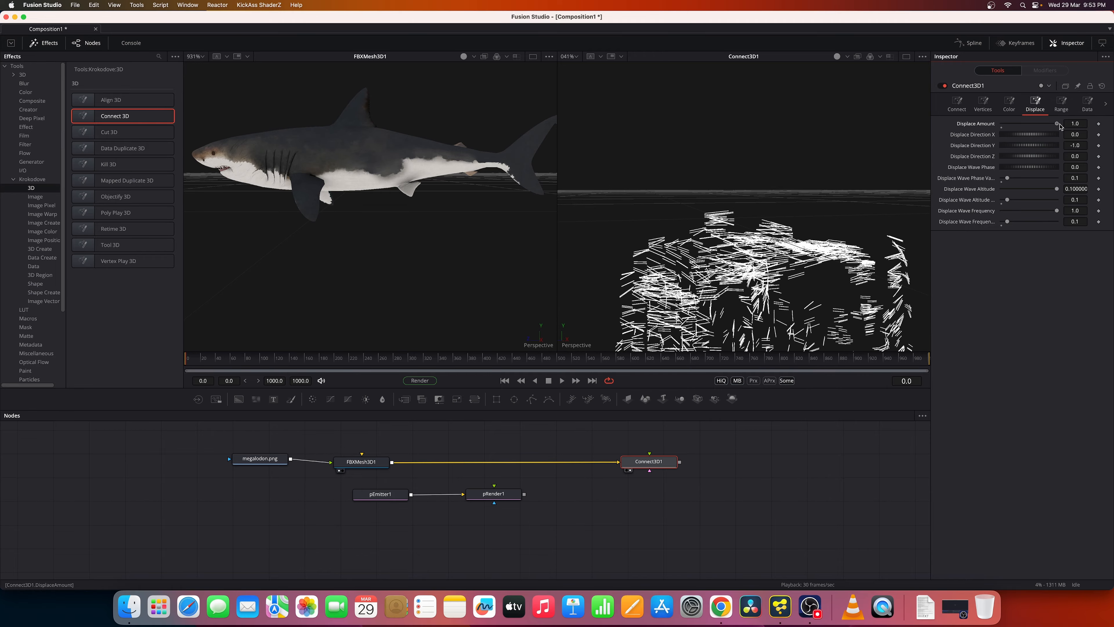
double_click(990, 125)
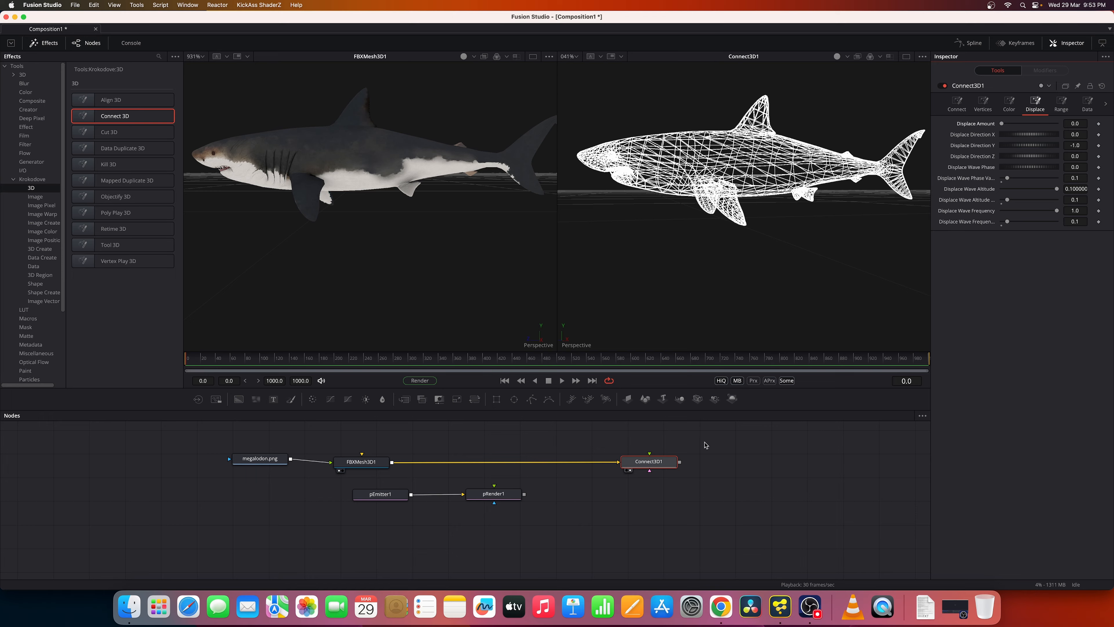
drag(1002, 126, 1057, 125)
click(1073, 123)
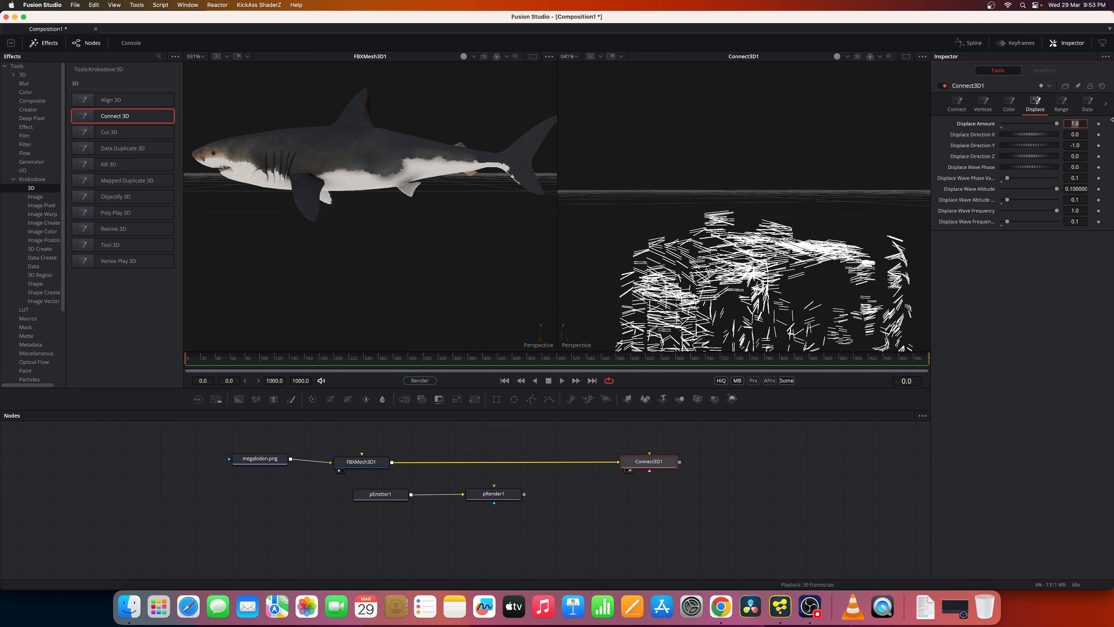
text(10)
key(Tab)
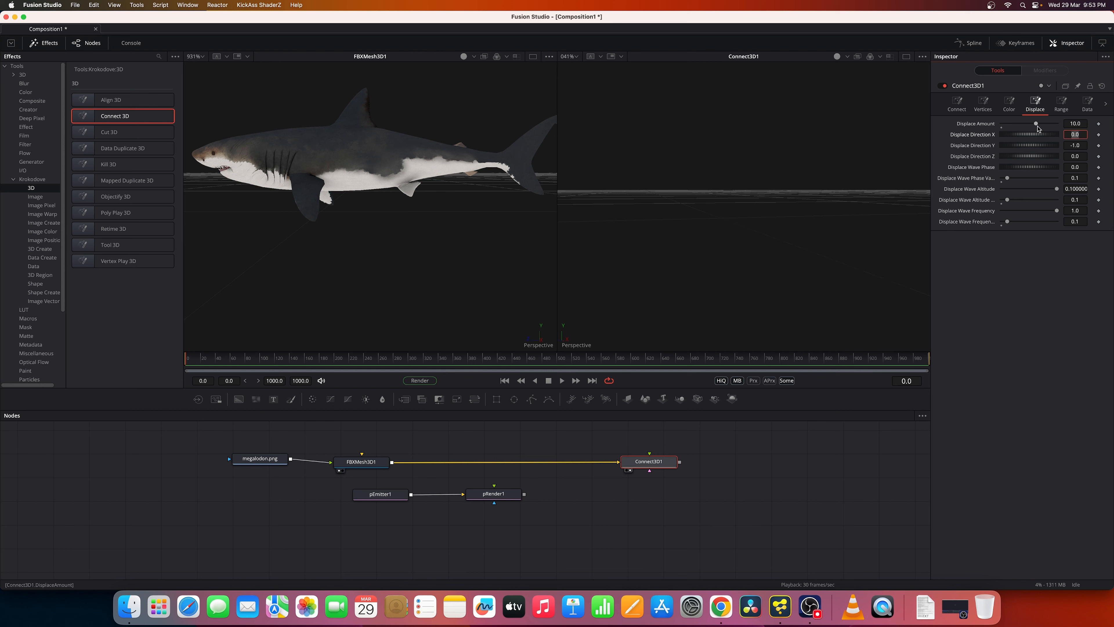
drag(1037, 125, 1000, 127)
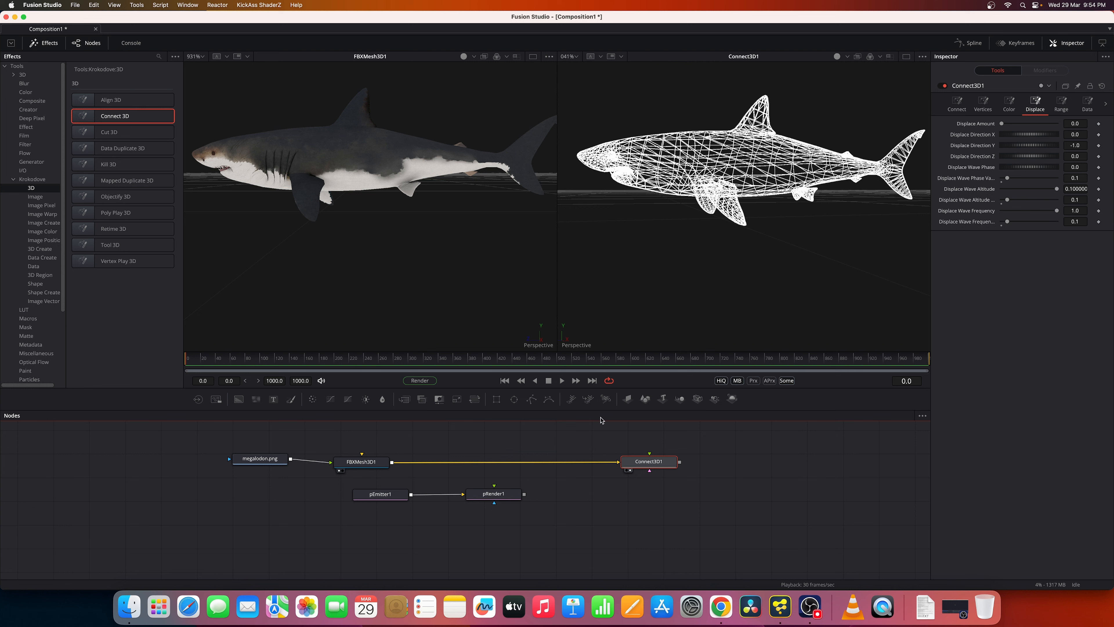
- Add a Text 3D node and connect it to Connect3D1 in place of FBXMesh3D1
scroll(469, 451, left, 5)
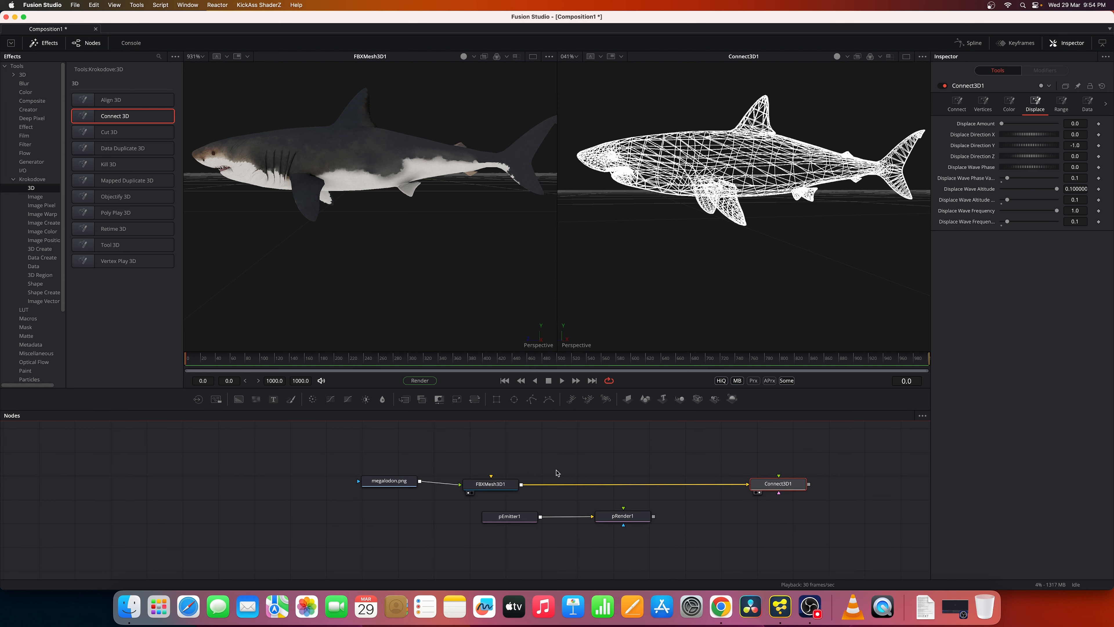
click(490, 485)
key(shift+space)
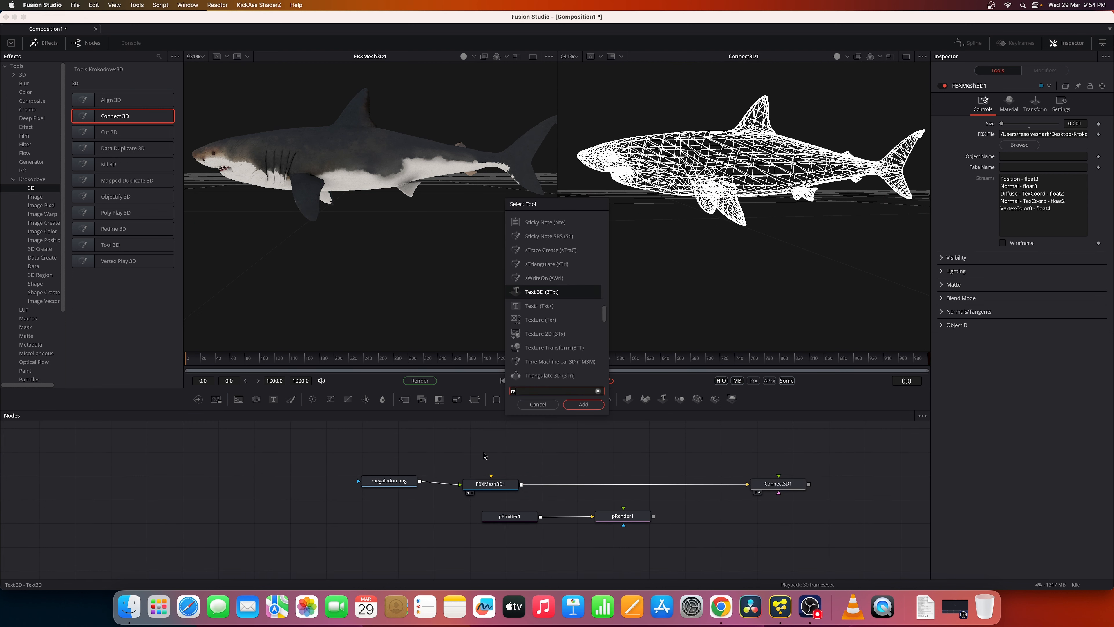
text(text)
key(Return)
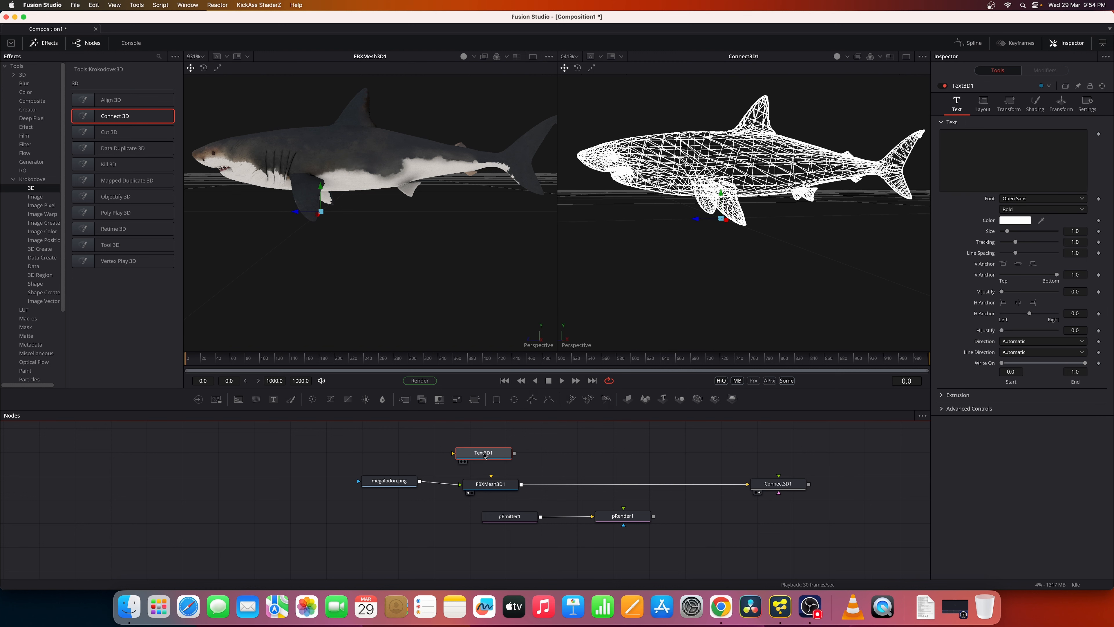
drag(515, 453, 747, 486)
- Enter the letter O as Text3D1's text and view its connected lines from the front
click(956, 179)
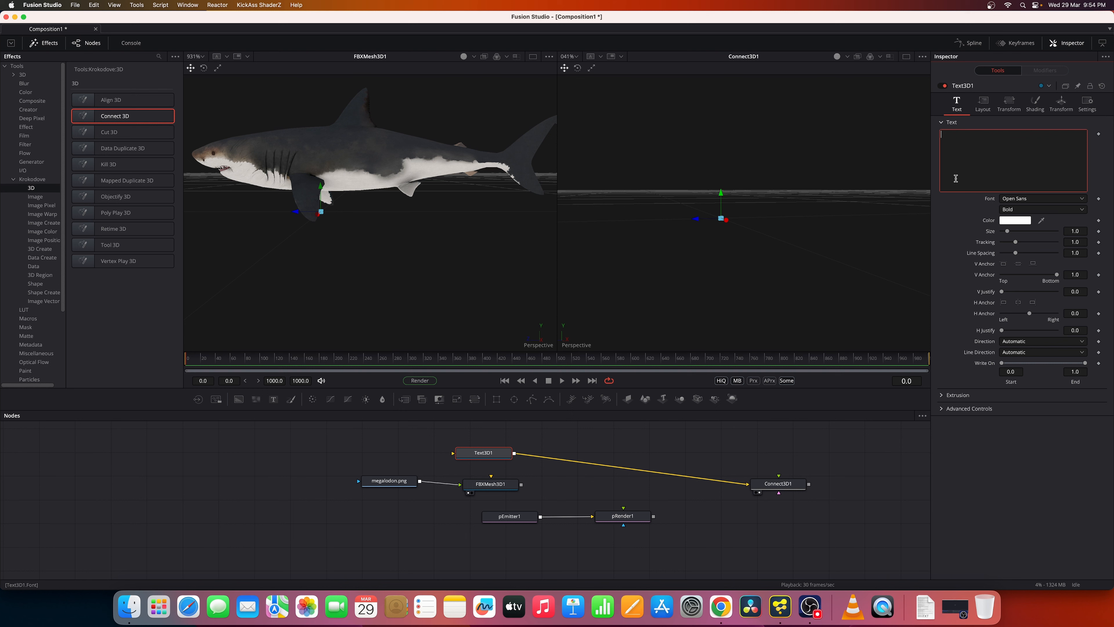
text(RES)
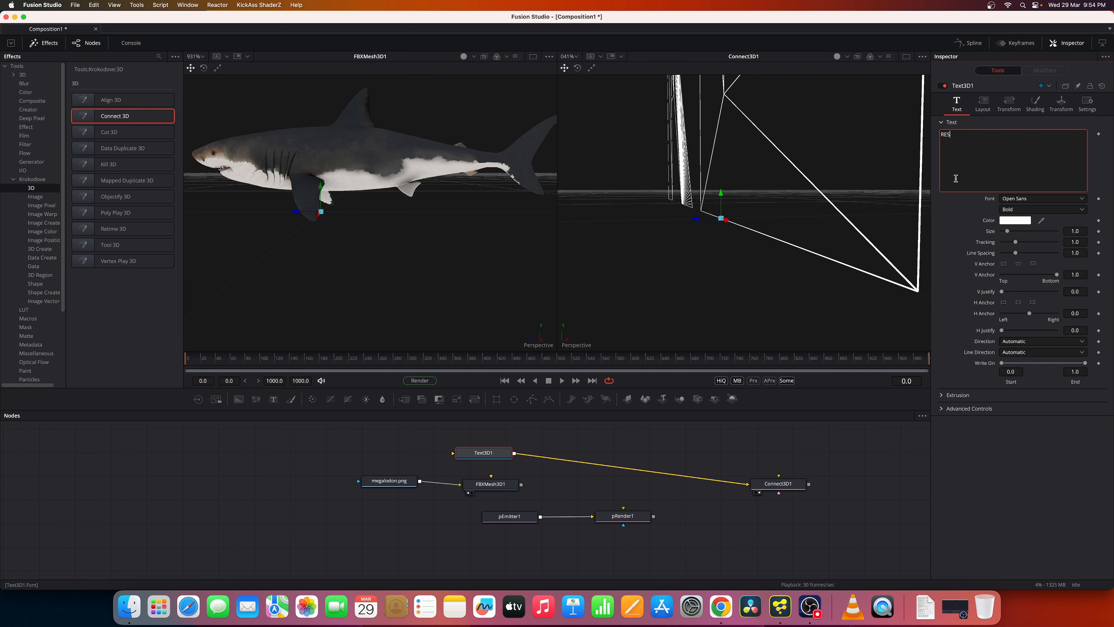
key(BackSpace)
key(BackSpace)
text(O)
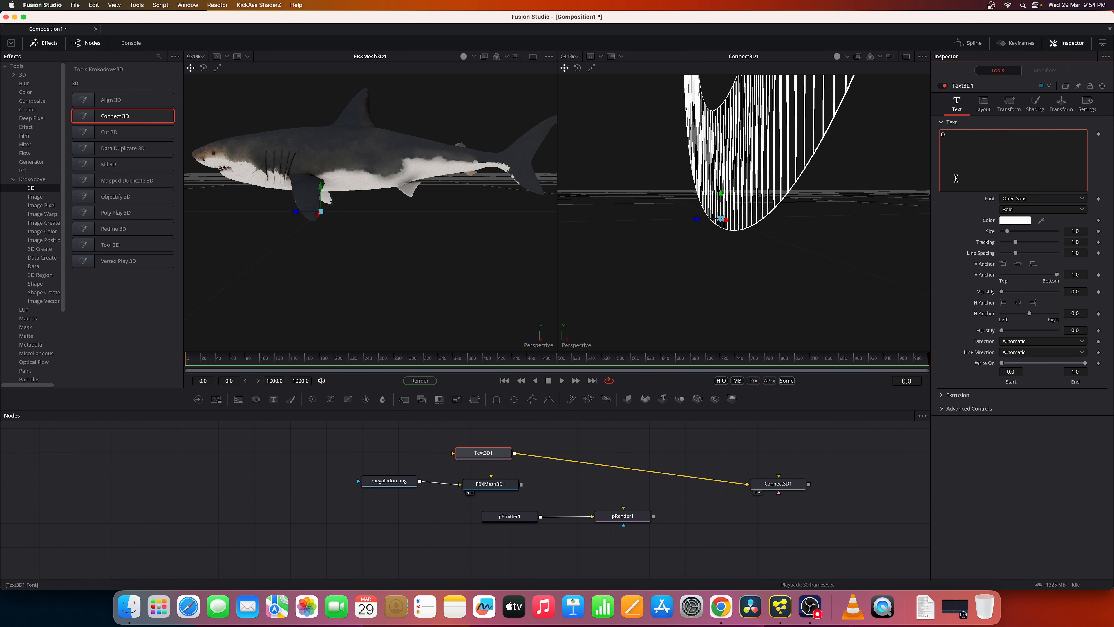
drag(812, 212, 689, 255)
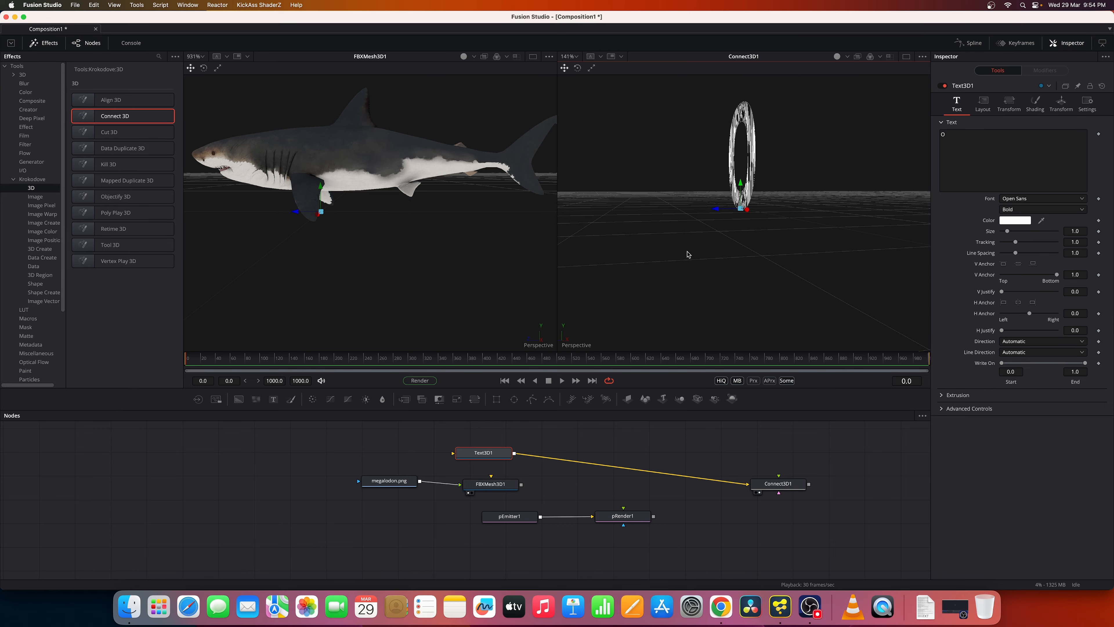
drag(809, 208, 701, 220)
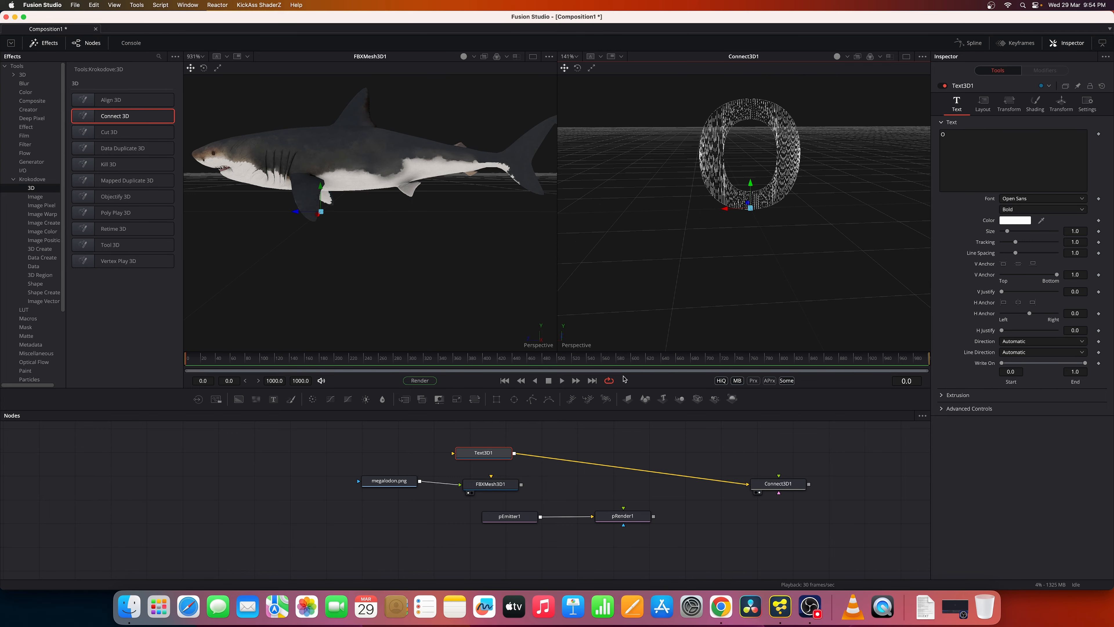
- Display Text3D1 in the second viewer, set its Extrusion Depth to 0.0299, and show Connect3D1 there again
click(501, 456)
key(2)
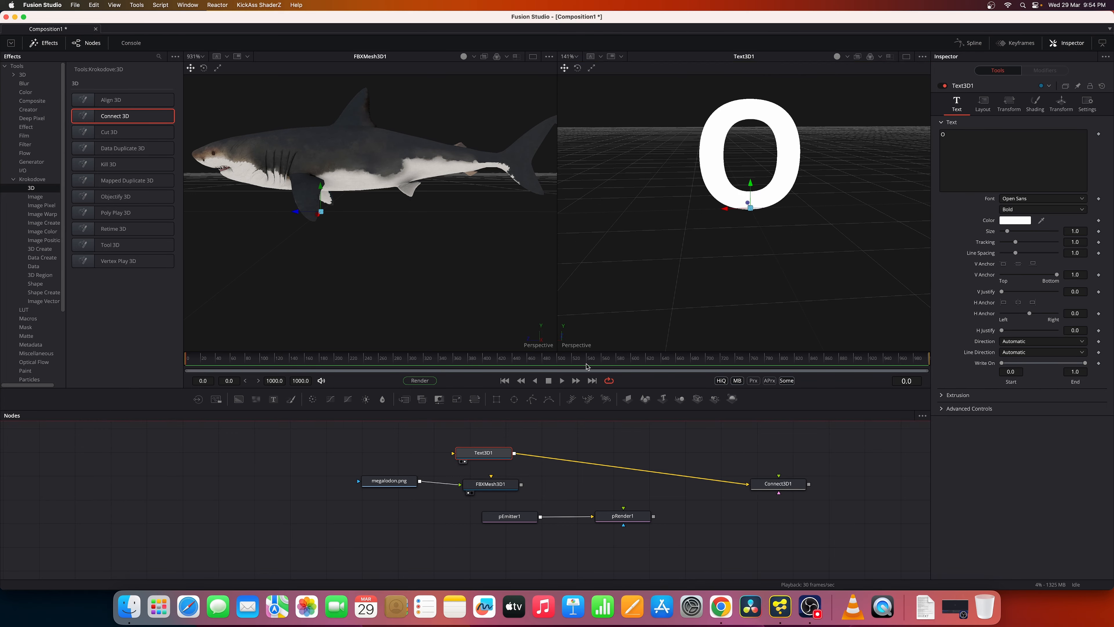
click(941, 395)
drag(1004, 420, 1012, 422)
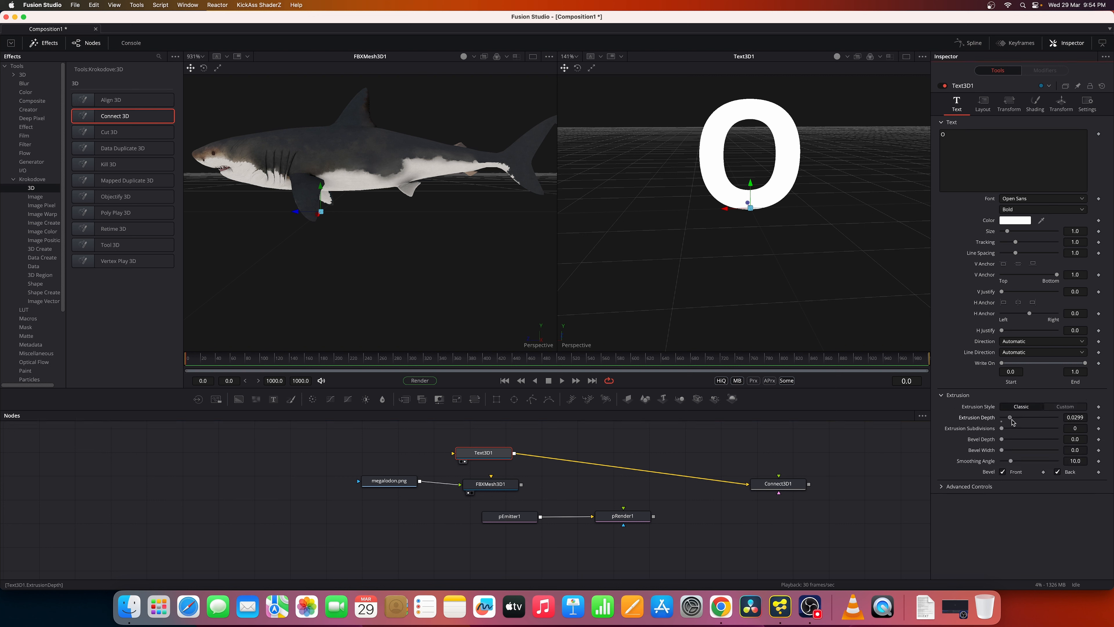
click(759, 492)
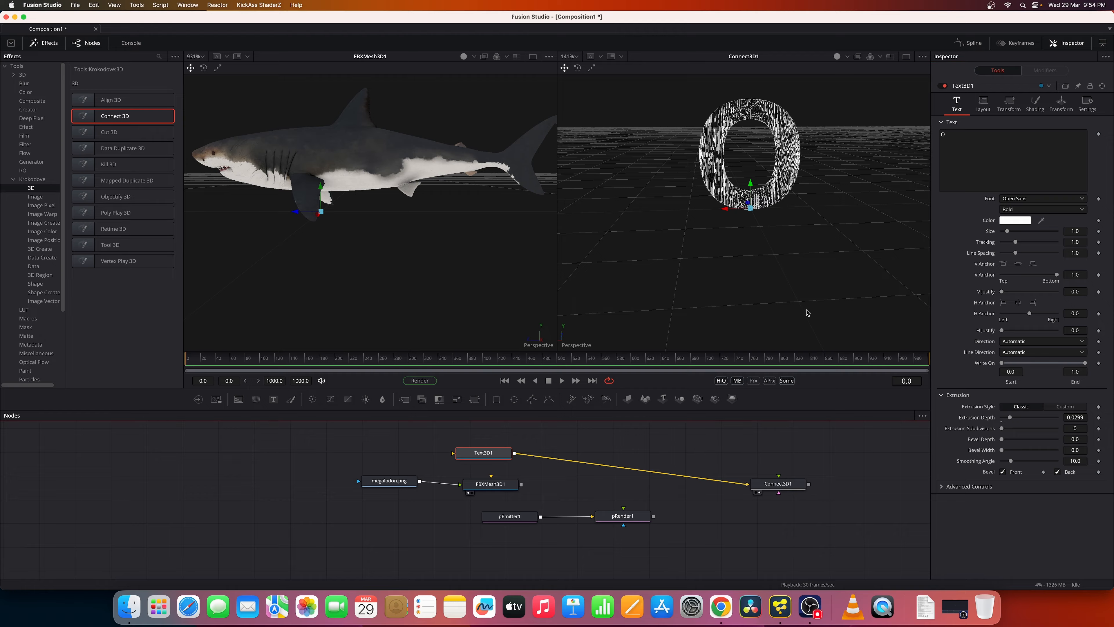
- View the extruded O's connected lines up close and move the Connect3D1 node nearer to Text3D1
drag(802, 263, 727, 298)
drag(691, 254, 832, 233)
drag(762, 225, 714, 208)
right_click(714, 208)
drag(667, 502, 476, 529)
drag(581, 514, 539, 487)
key(shift+space)
text(srender)
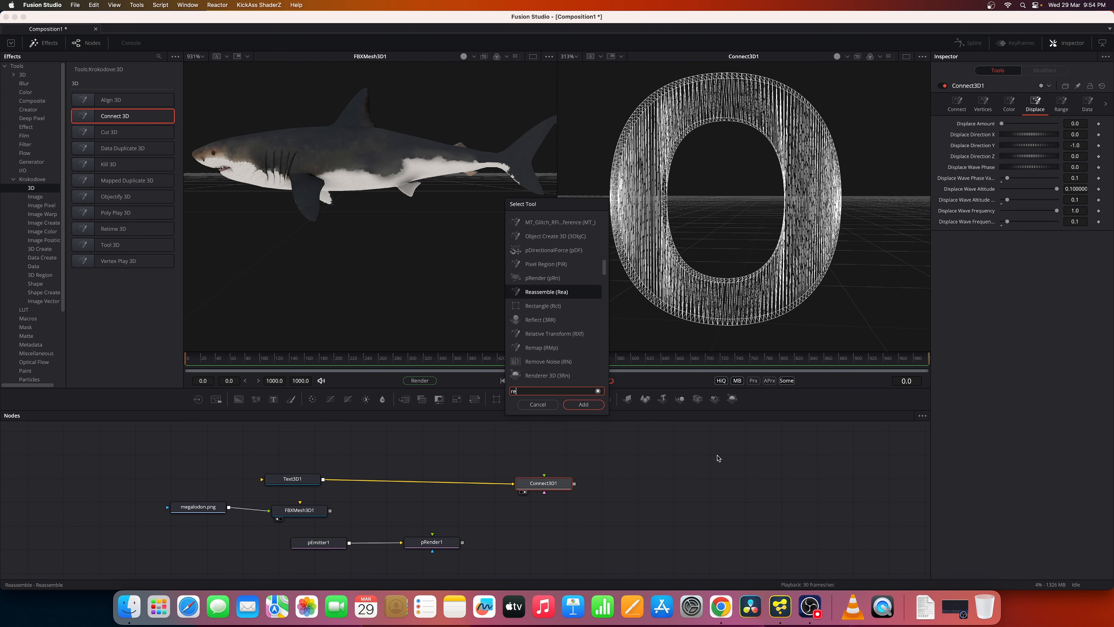
key(Return)
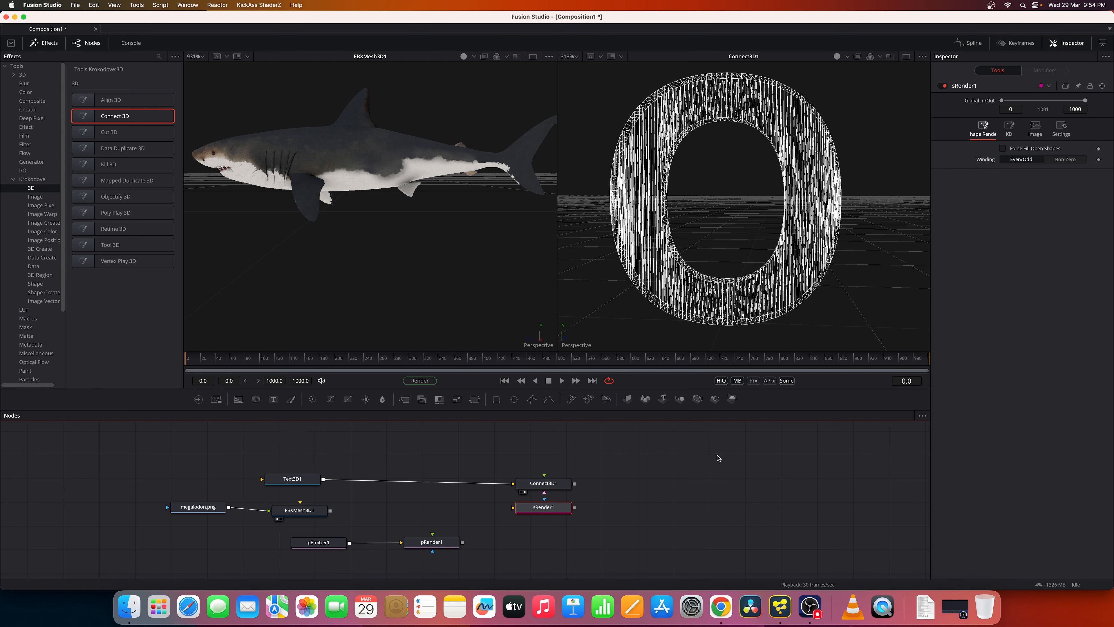
key(Delete)
- Add a Renderer 3D node, place it beyond Connect3D1, and feed Connect3D1's output into it
key(shift+space)
text(rend)
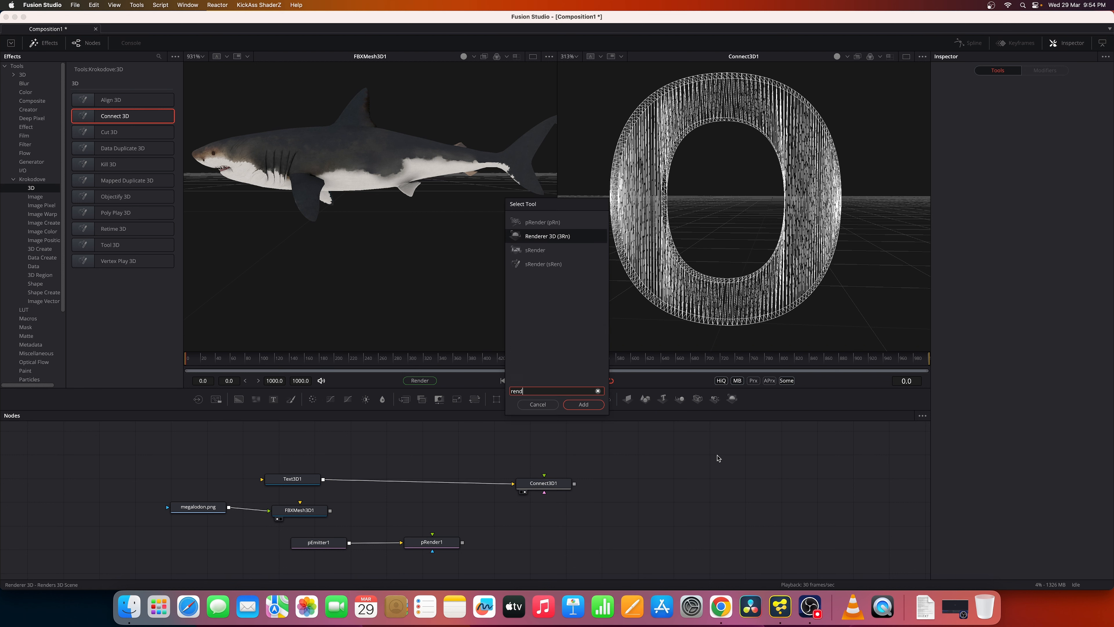
key(Return)
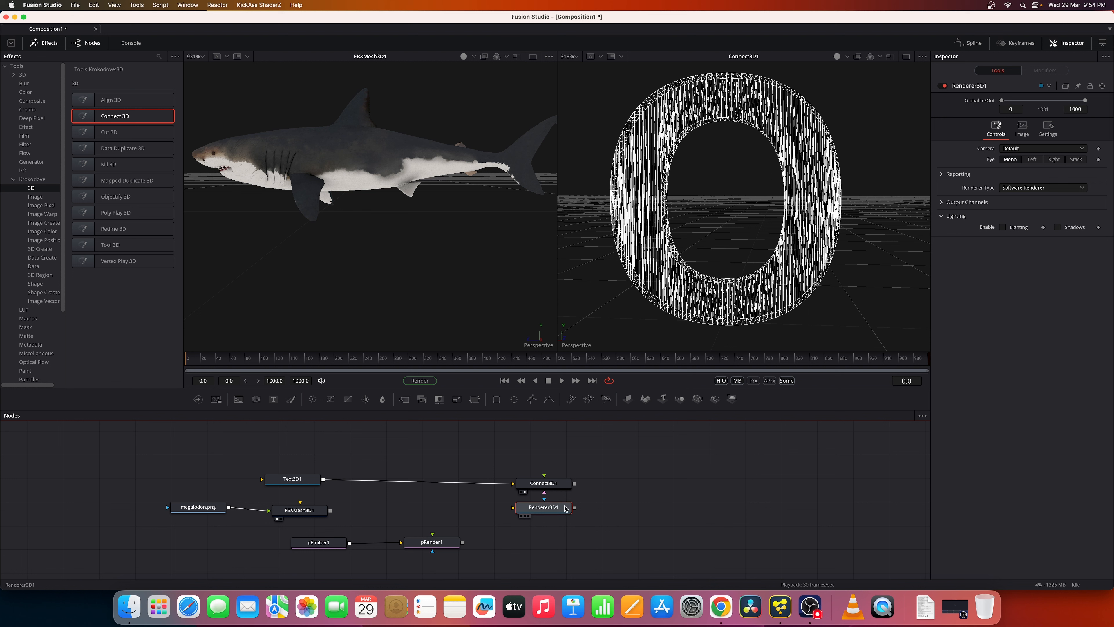
drag(565, 508, 700, 497)
click(551, 487)
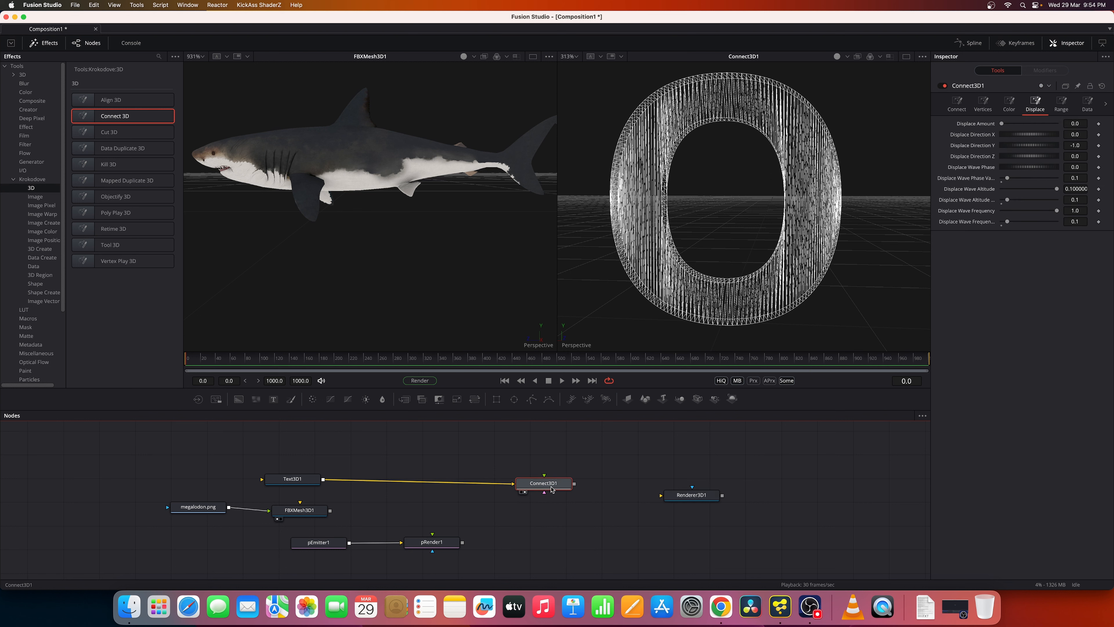
key(shift+space)
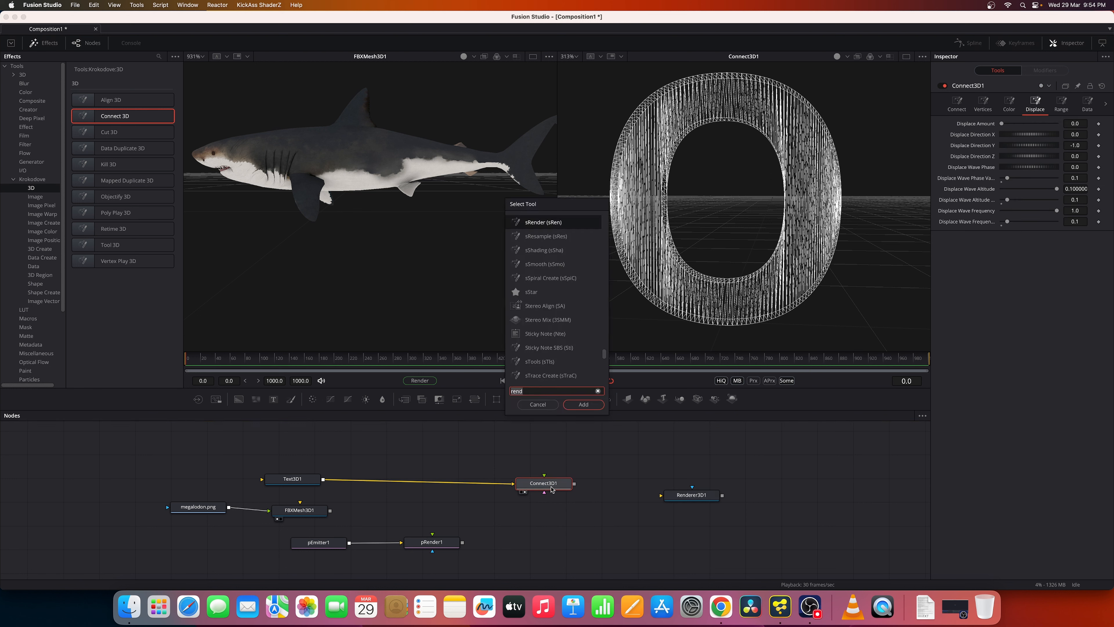
key(Escape)
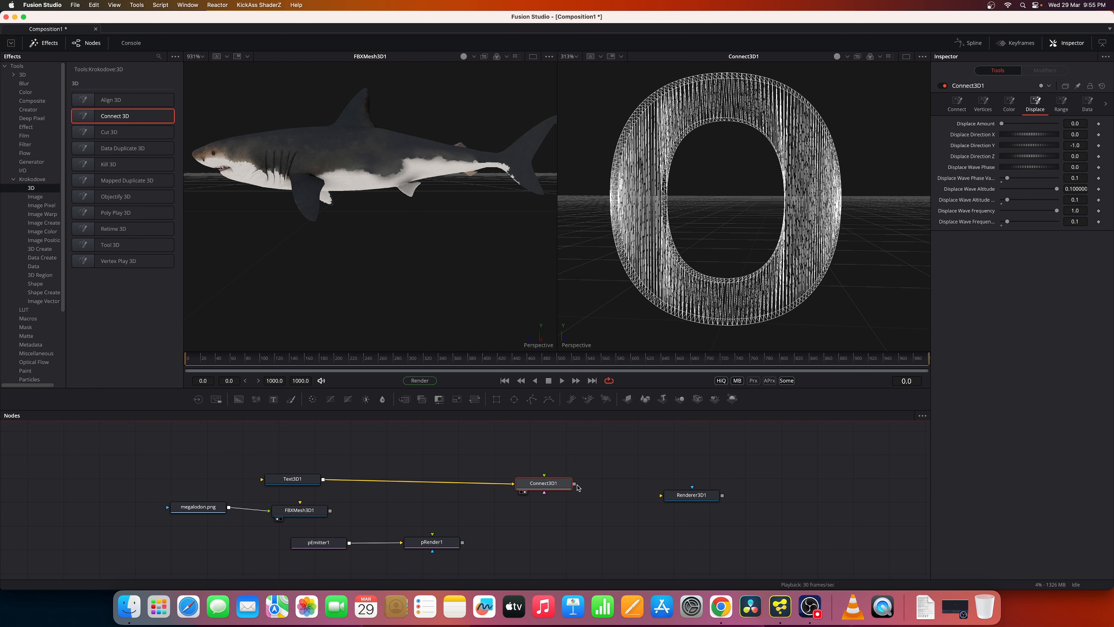
drag(574, 483, 712, 487)
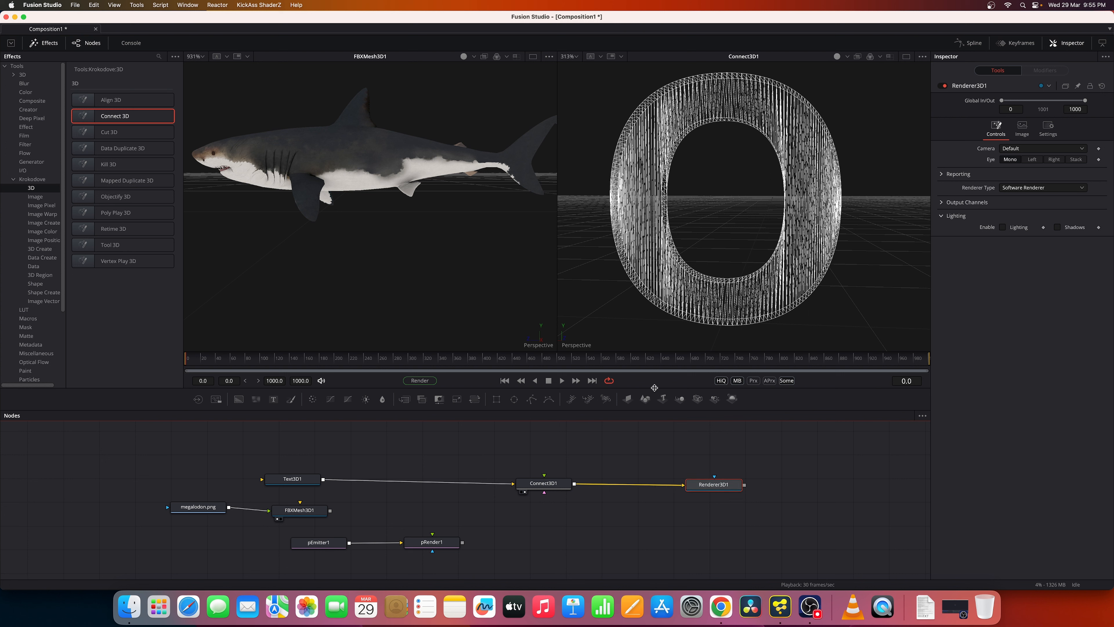
- Add a Merge 3D with a Camera 3D using the current view between Connect3D1 and Renderer3D1, and set the shark nodes apart
click(698, 398)
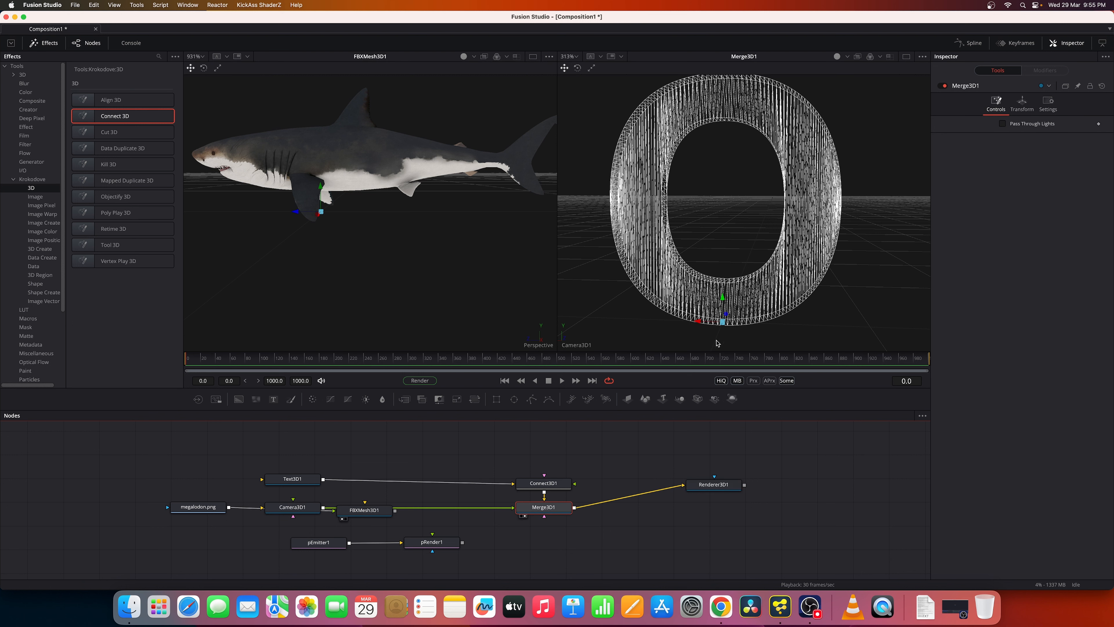
scroll(444, 531, down, 3)
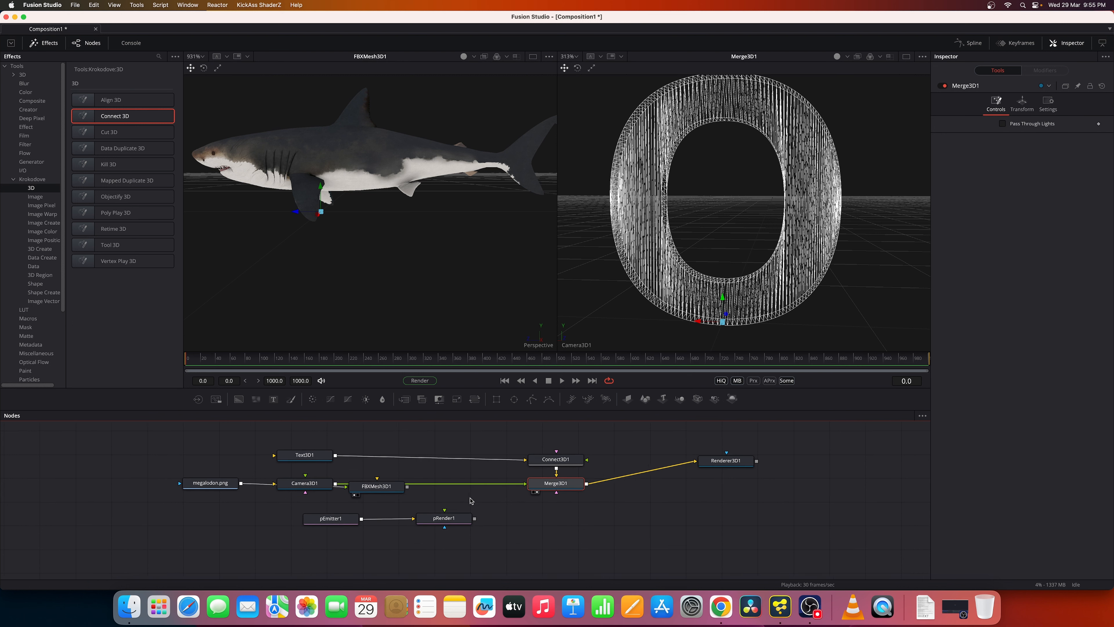
drag(394, 472, 221, 510)
drag(570, 464, 569, 469)
scroll(612, 479, right, 4)
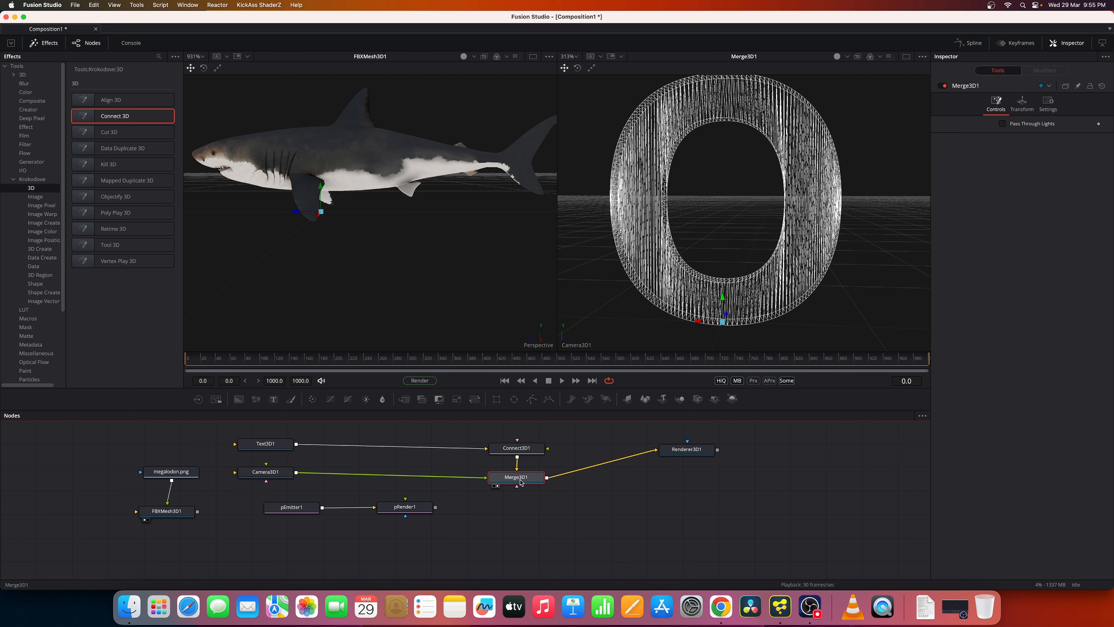
- Display Renderer3D1 whole in the first viewer, and try Connect3D1's Displace Amount before returning it to 0
drag(687, 451, 463, 280)
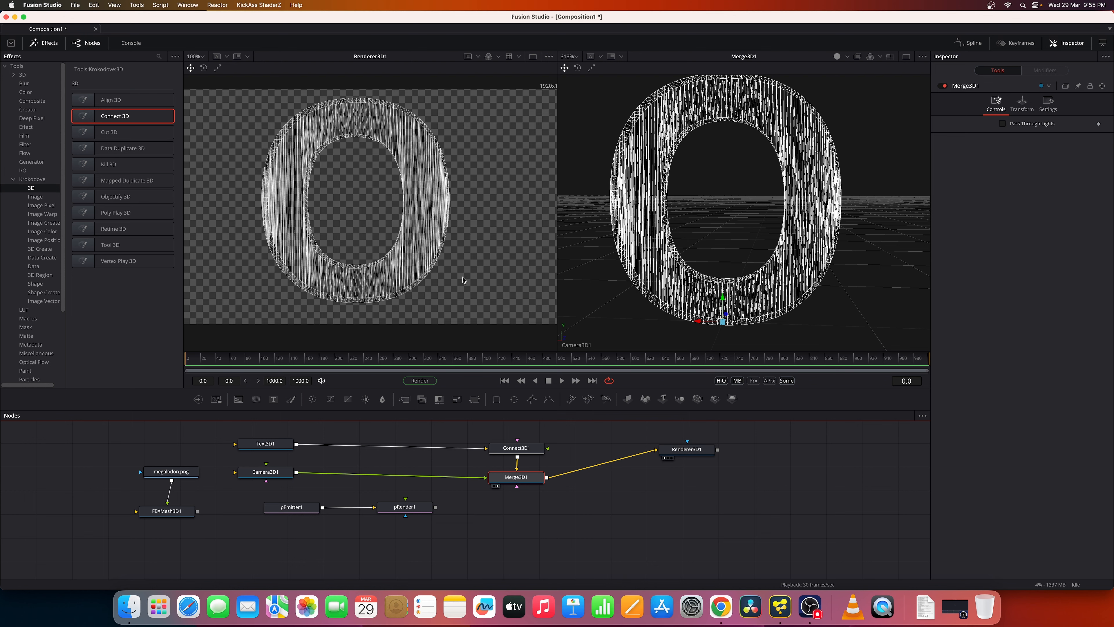
scroll(480, 297, down, 4)
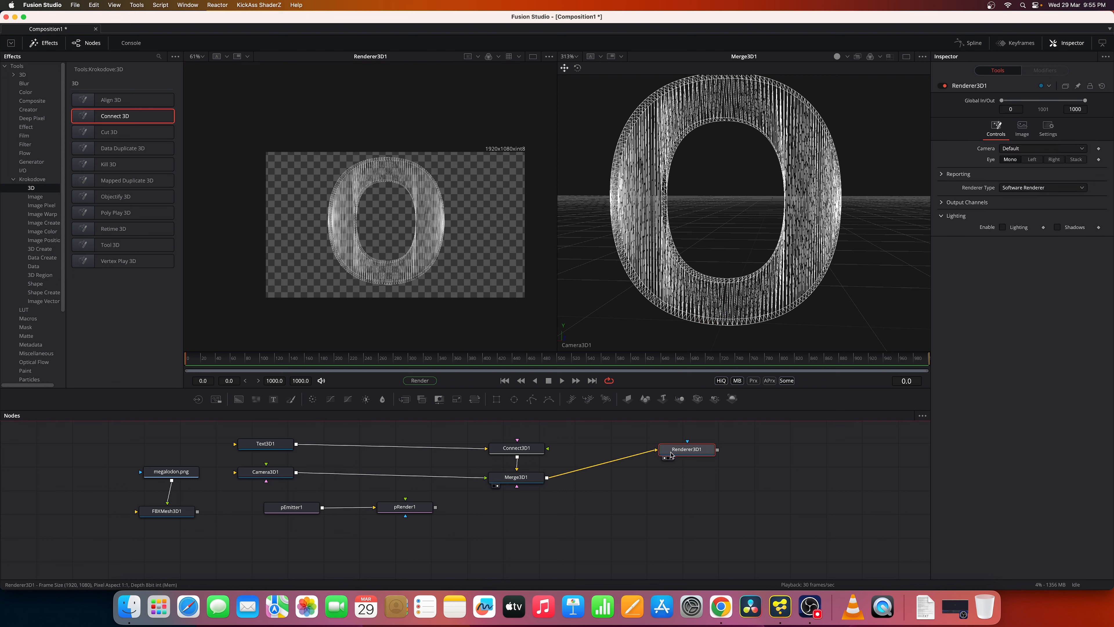
click(529, 449)
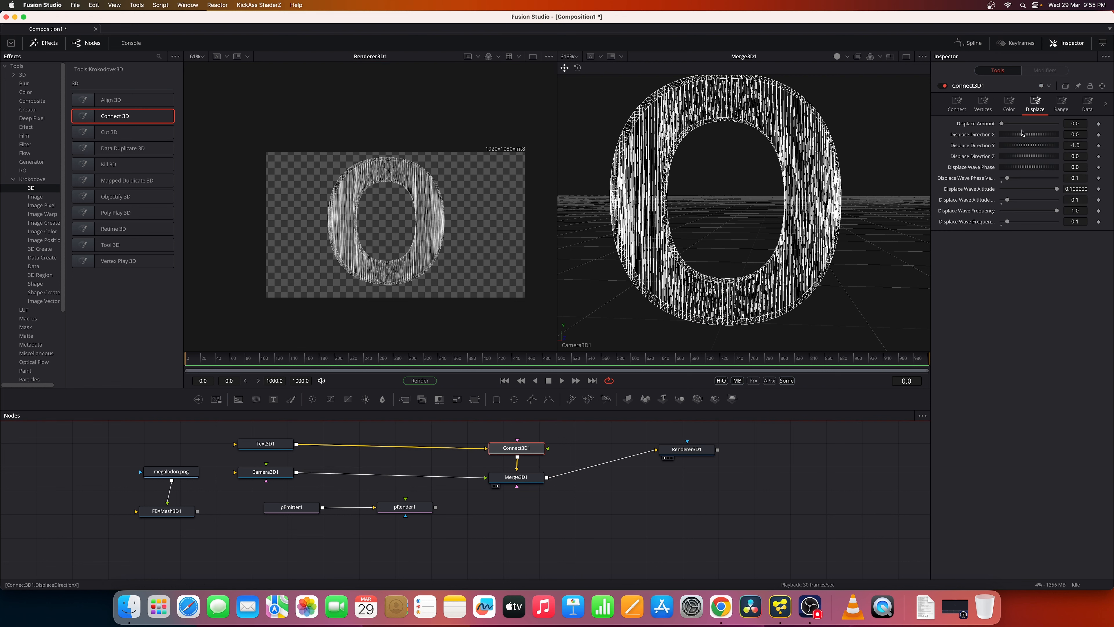
drag(1005, 126, 954, 131)
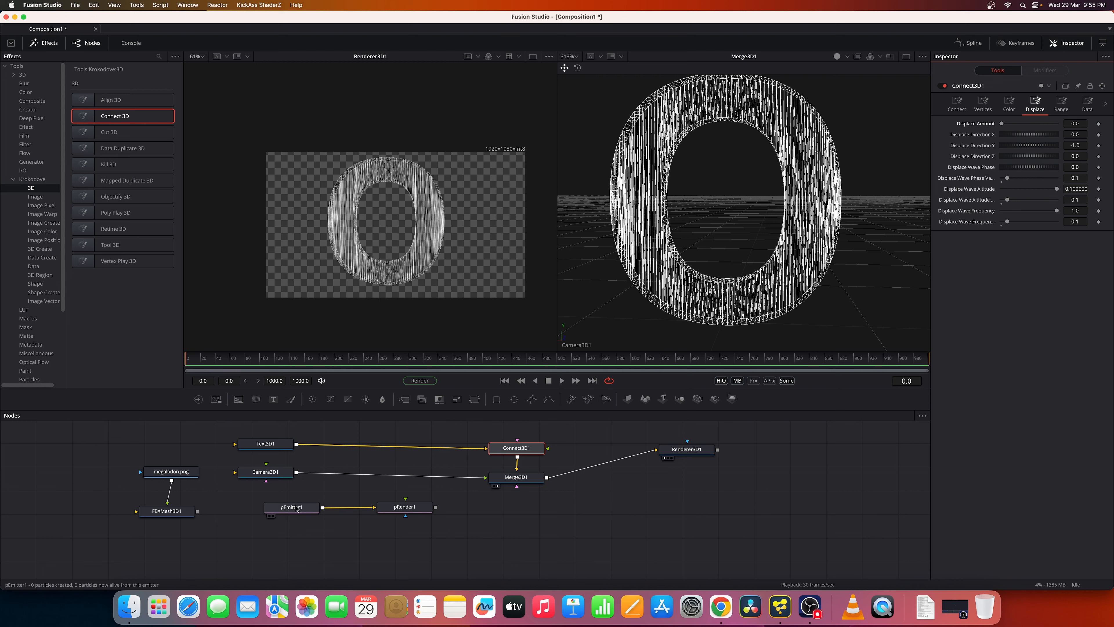
- Feed FBXMesh3D1 into Connect3D1 in place of Text3D1, and set the disconnected Text3D1 aside
drag(180, 512, 487, 449)
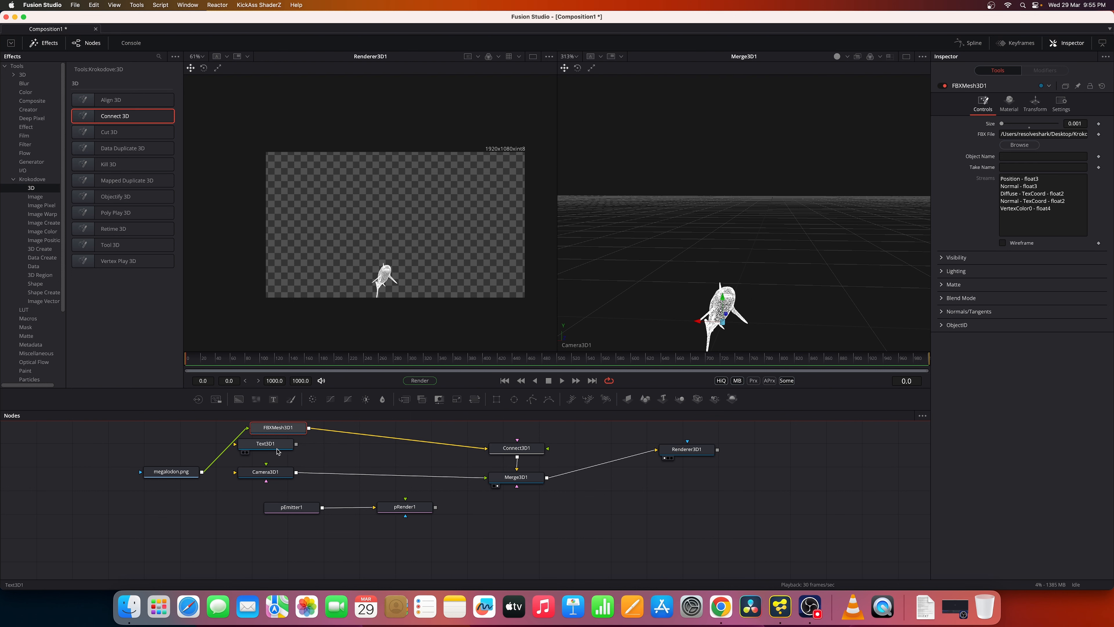
drag(277, 451, 311, 460)
scroll(756, 318, right, 5)
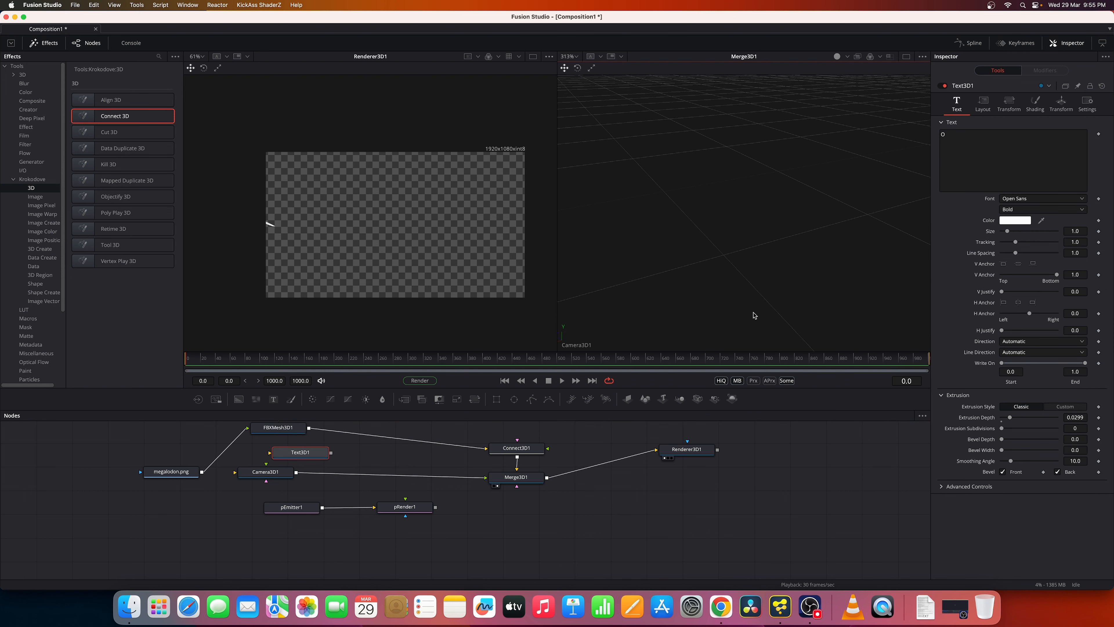
drag(753, 312, 672, 306)
right_click(757, 314)
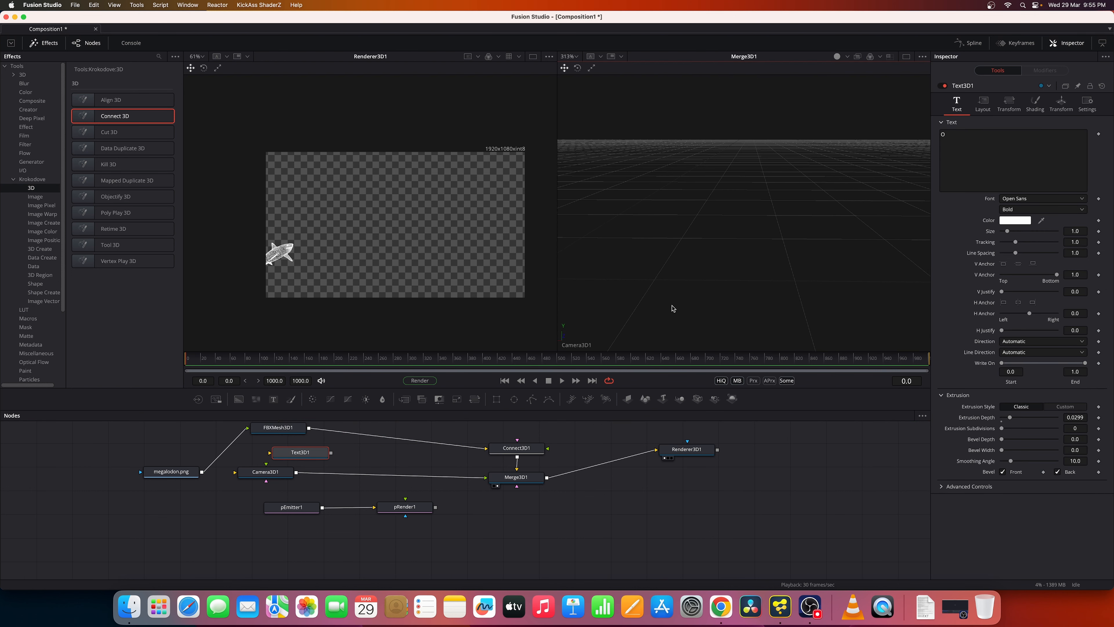
- Switch the Merge3D1 viewer to Perspective, frame the shark from the side, and copy that view's position to Camera3D1
right_click(584, 346)
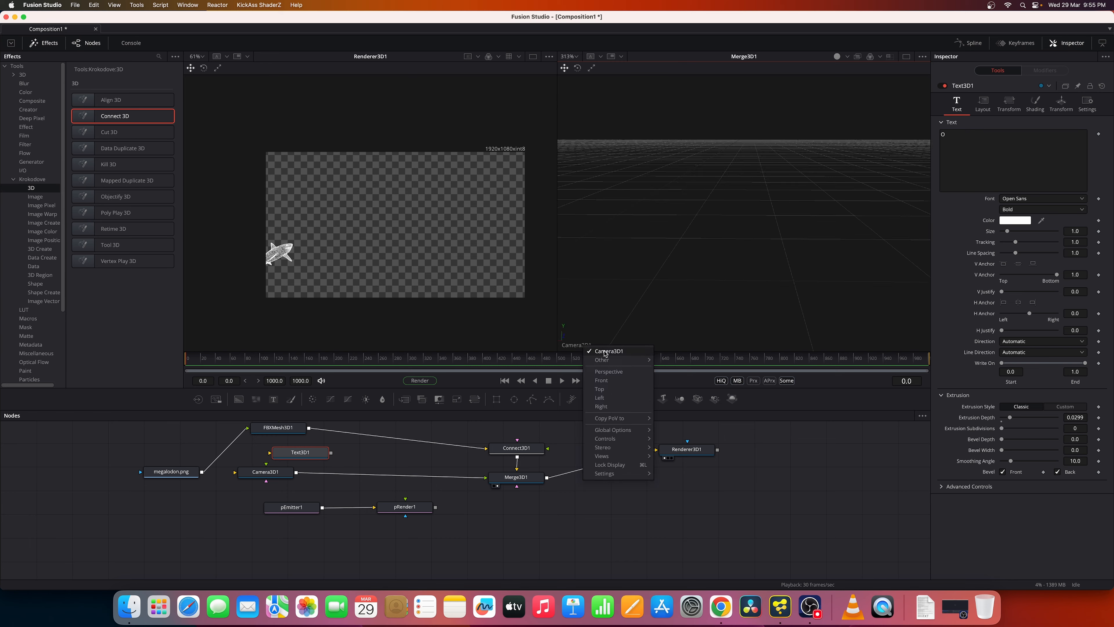
click(614, 373)
drag(740, 309, 676, 289)
right_click(676, 289)
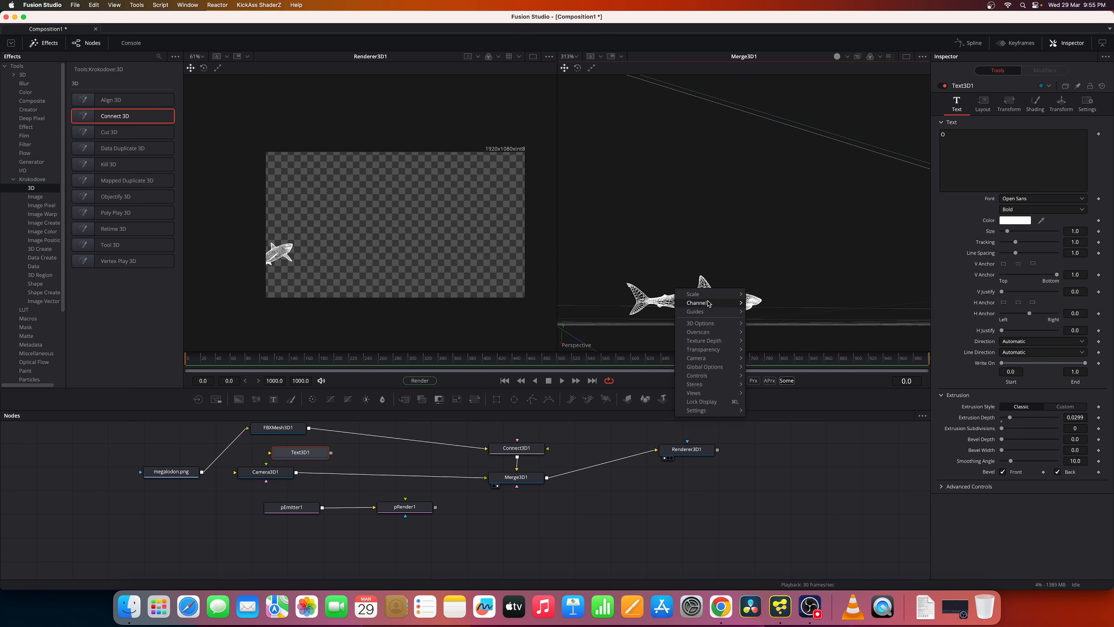
click(731, 258)
drag(730, 257, 798, 247)
scroll(750, 219, up, 5)
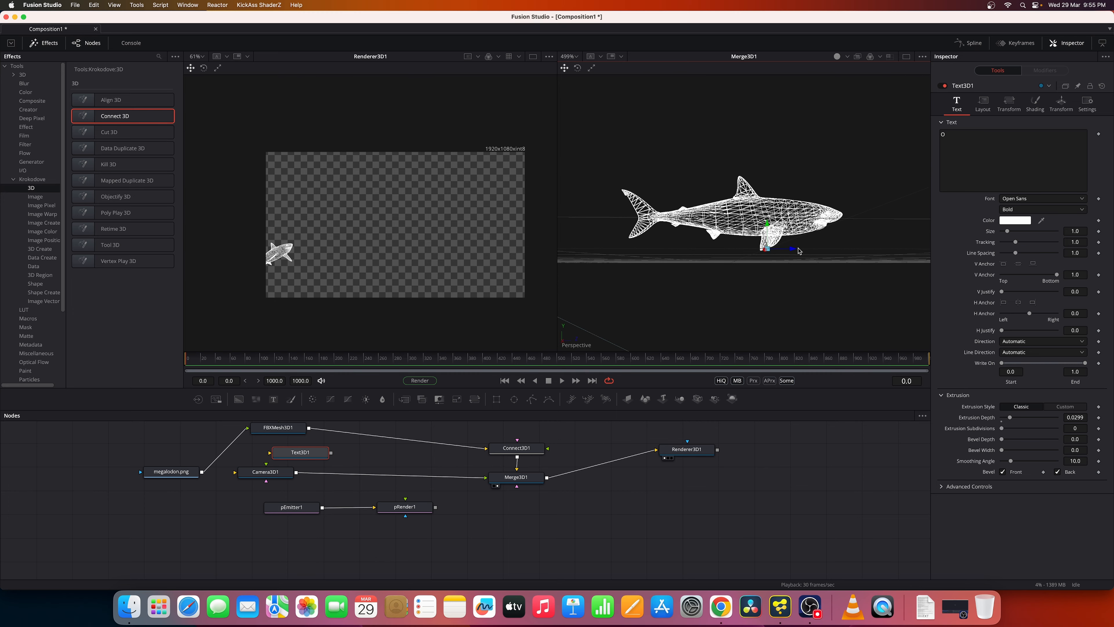
drag(741, 279, 742, 252)
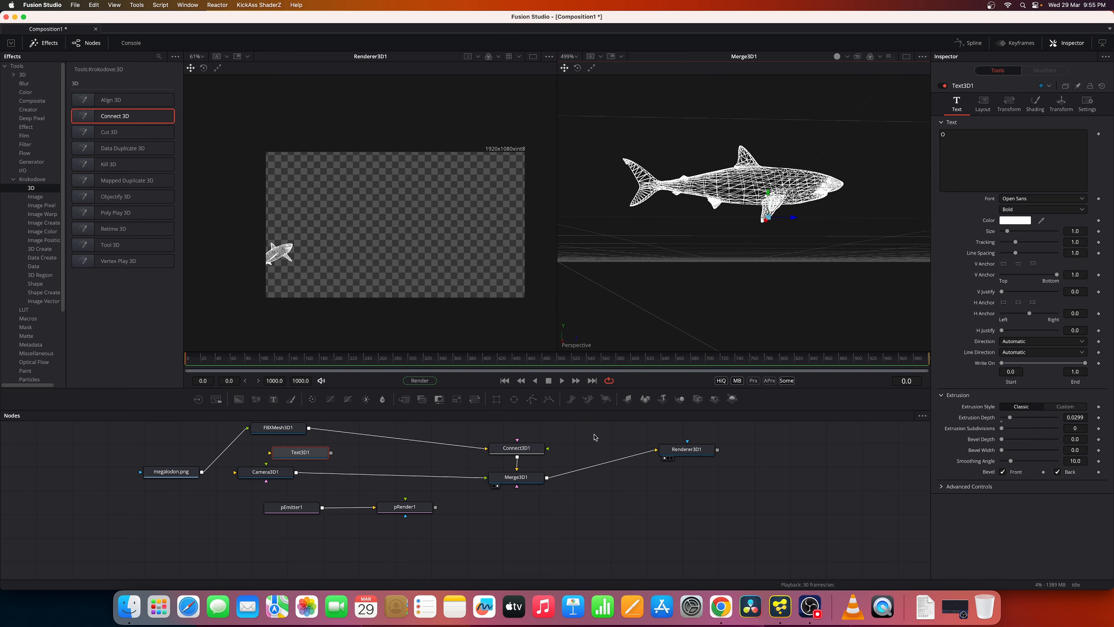
right_click(586, 346)
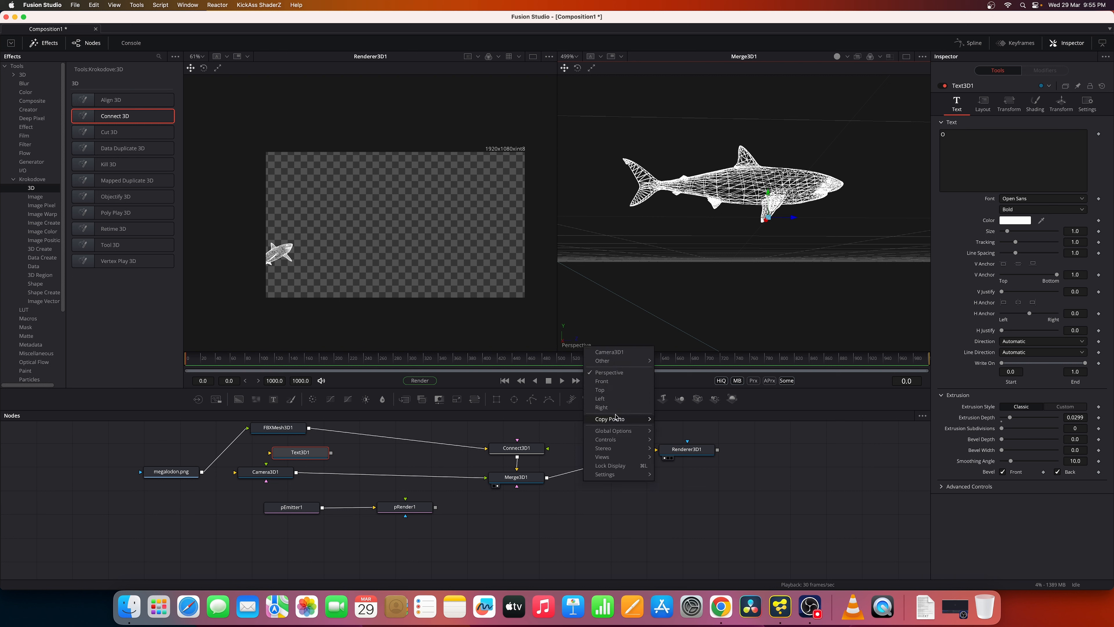
mouse_move(621, 422)
click(680, 418)
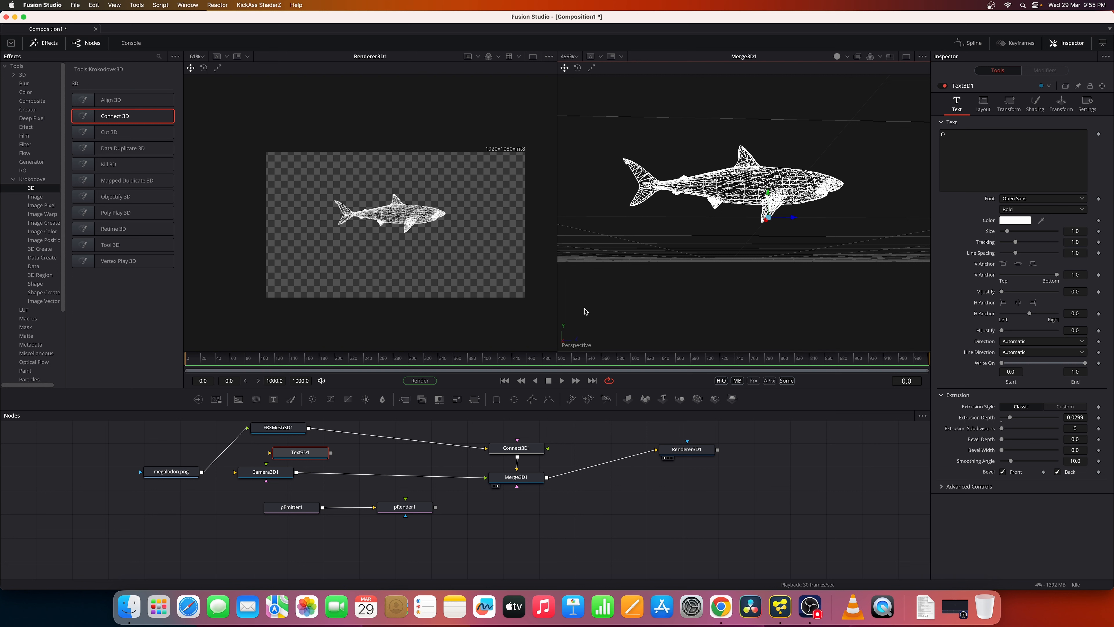
- Move Renderer3D1 slightly down in the node graph, and try Connect3D1's Displace Amount on the shark before returning it to 0
drag(702, 443, 702, 462)
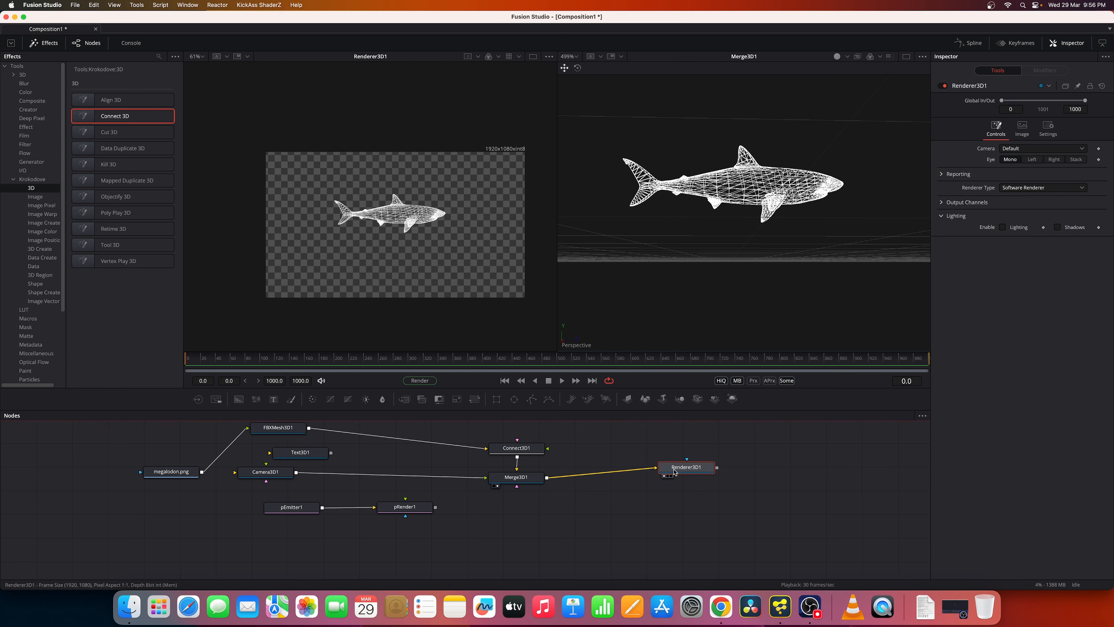
click(530, 452)
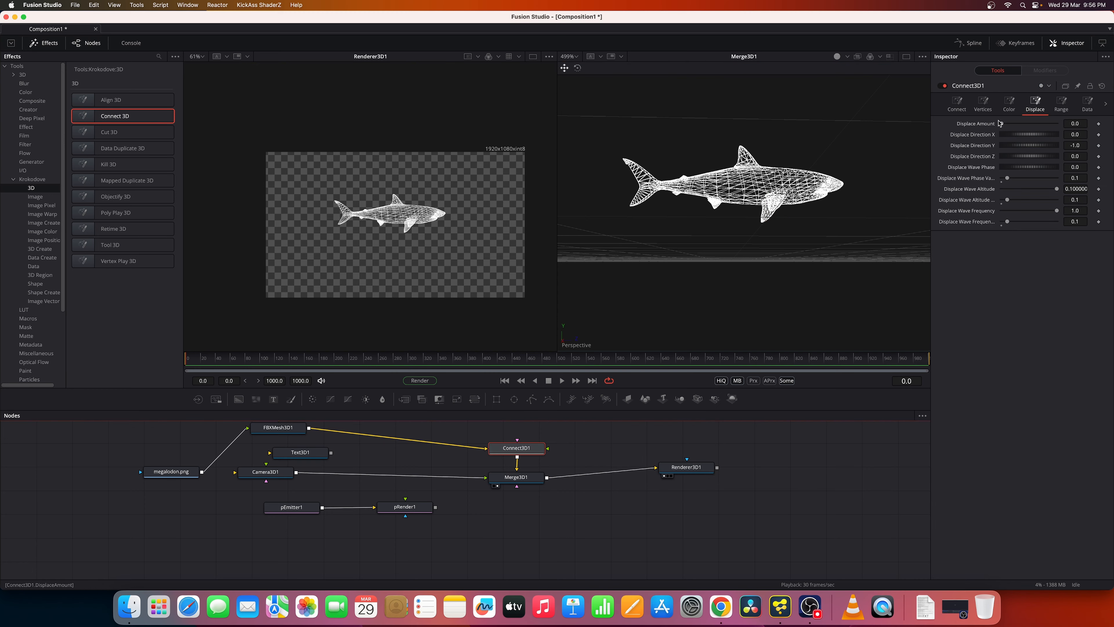
mouse_move(1003, 125)
mouse_down()
mouse_move(1058, 125)
mouse_move(974, 125)
mouse_up()
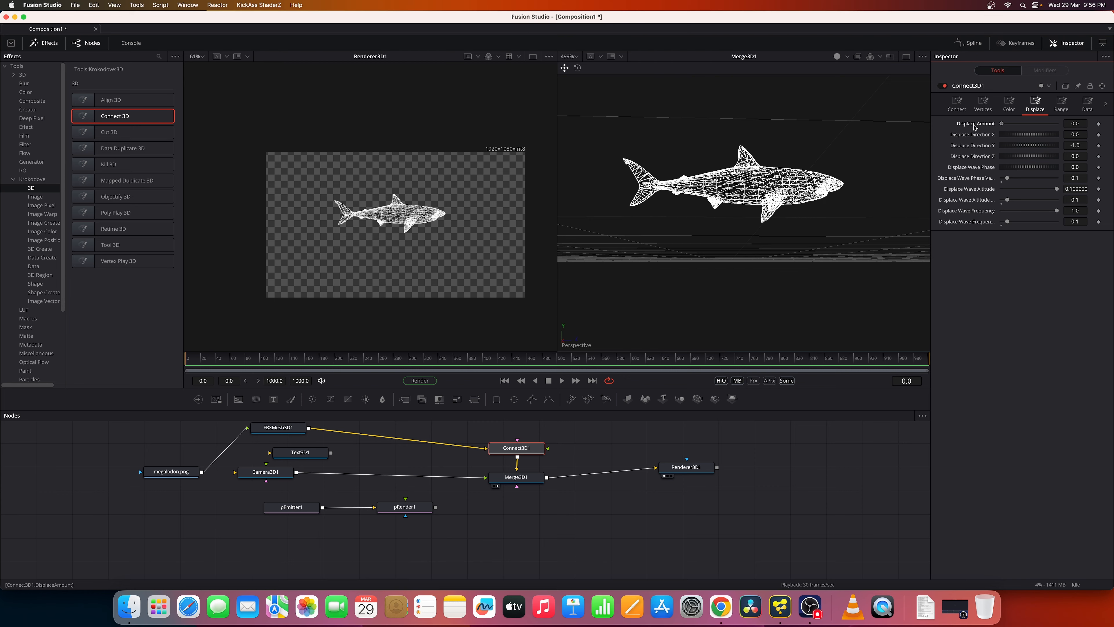
- Turn off the Checker Underlay in the Renderer3D1 viewer
right_click(496, 228)
mouse_move(523, 255)
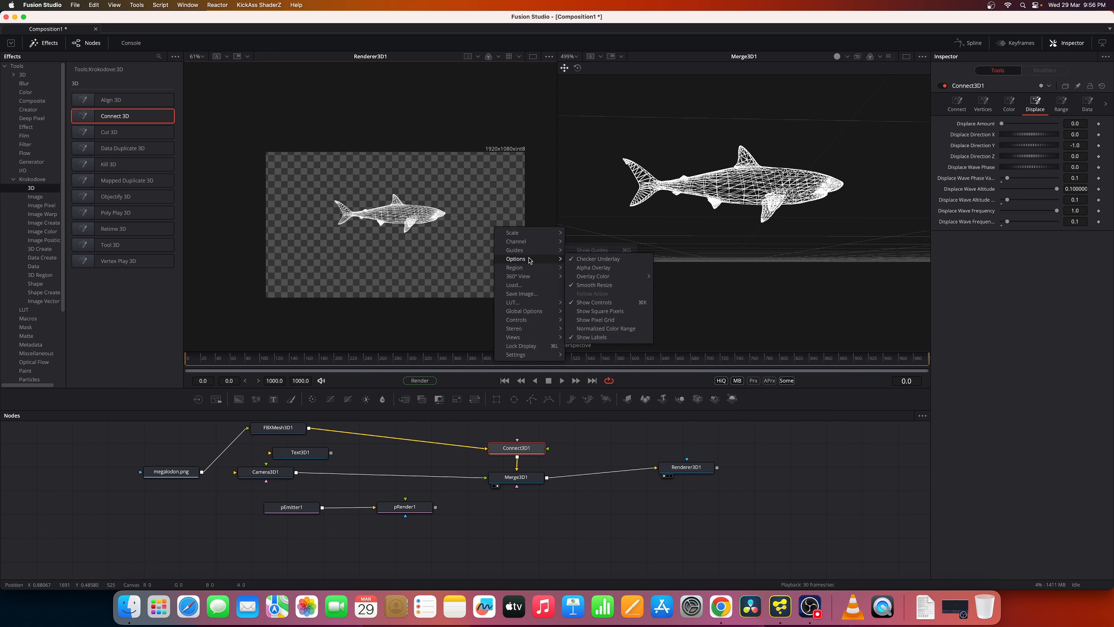
click(583, 260)
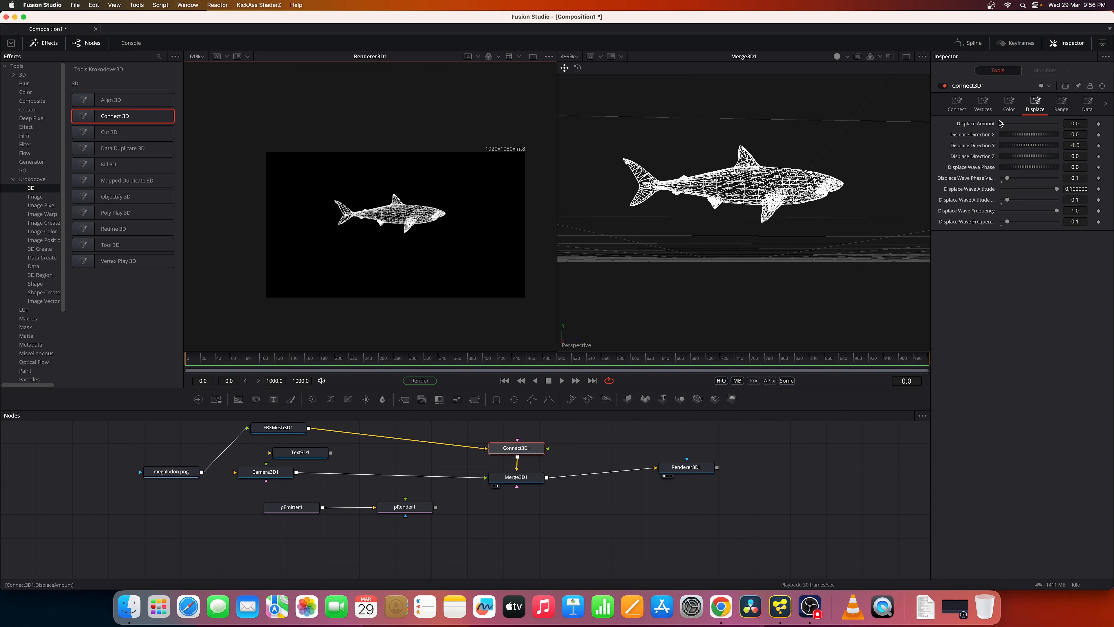
- Try Connect3D1's Displace Amount on the rendered shark, return it to 0, and raise it to 1.0
mouse_move(1001, 124)
mouse_down()
mouse_move(1059, 124)
mouse_move(961, 121)
mouse_up()
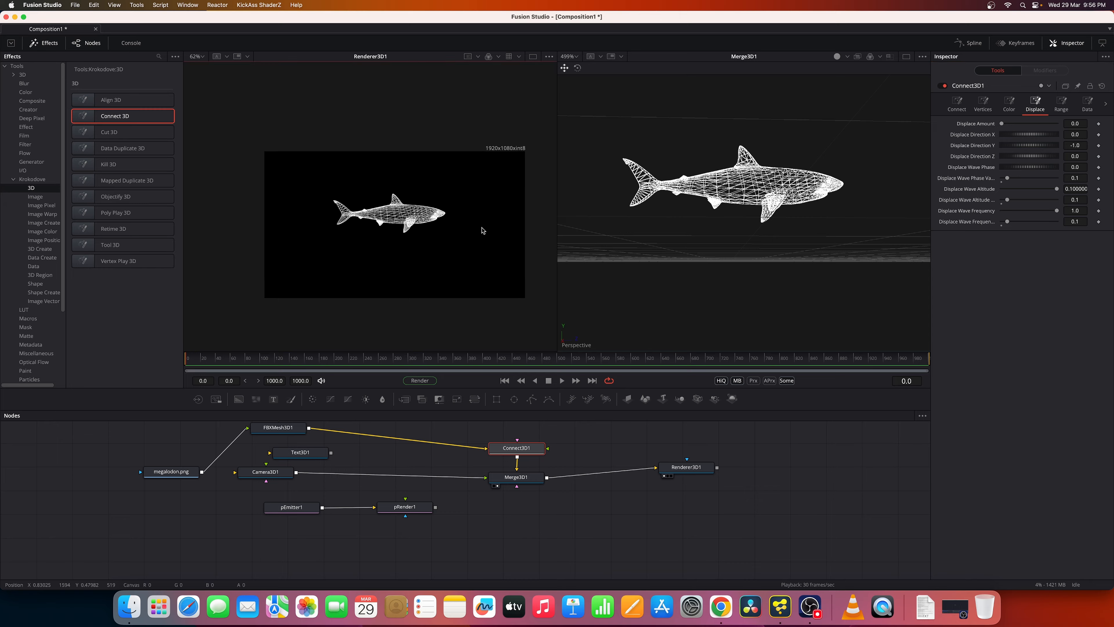
scroll(482, 228, up, 5)
scroll(449, 239, up, 1)
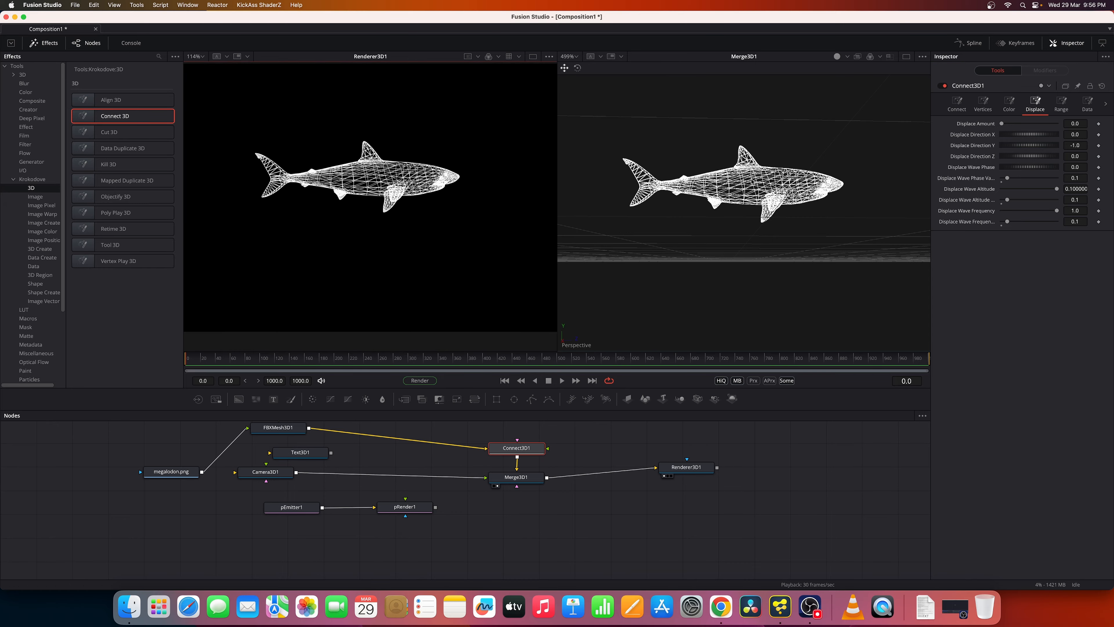
drag(1002, 124, 1056, 124)
- Select every node in the composition and delete them all
drag(369, 452, 371, 491)
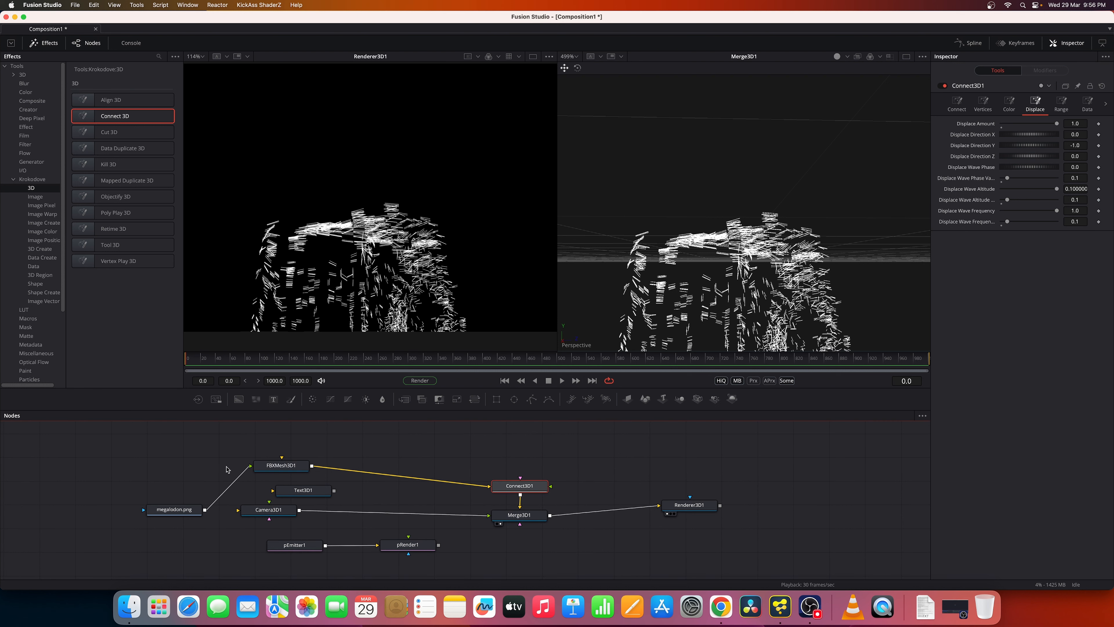
drag(159, 463, 709, 576)
key(Delete)
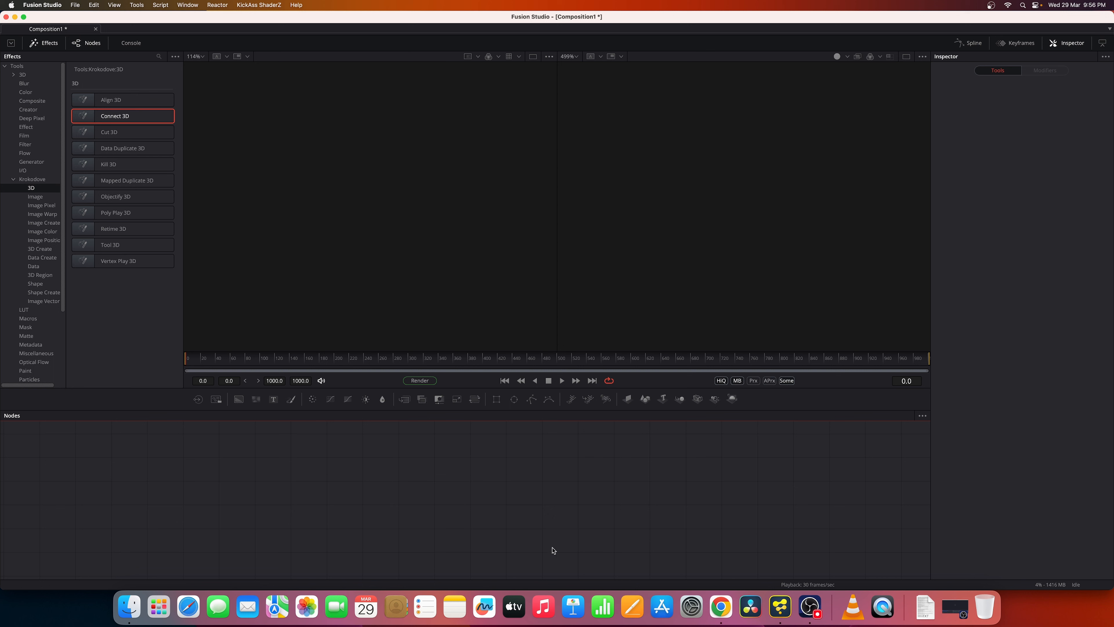
- Add a Cut 3D node from the Krokodove 3D tools to the empty composition
click(130, 606)
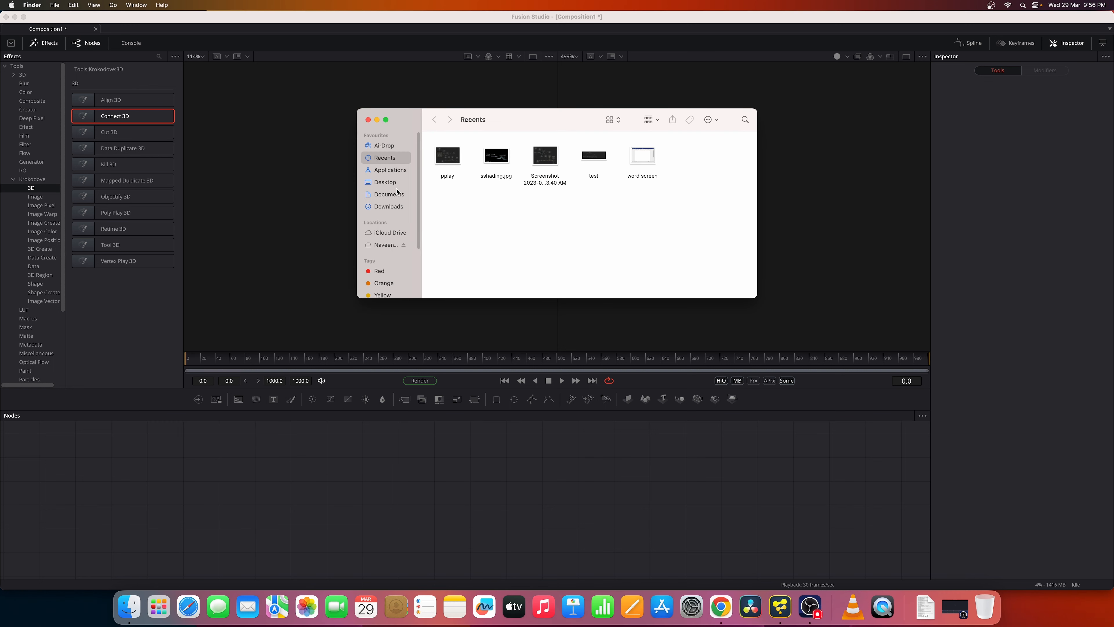
click(117, 135)
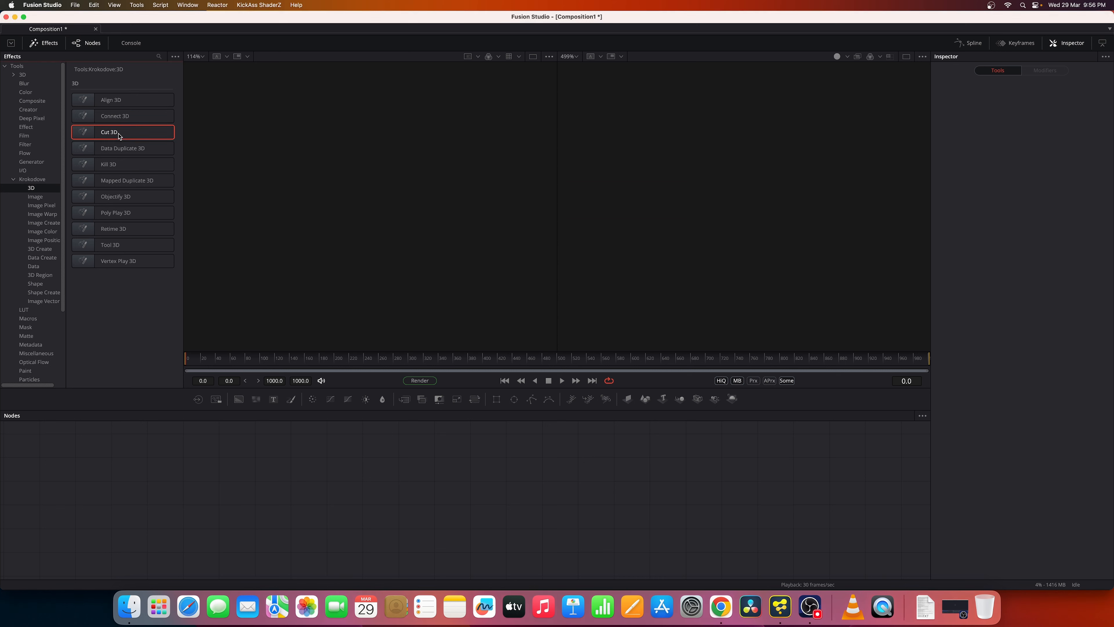
click(118, 135)
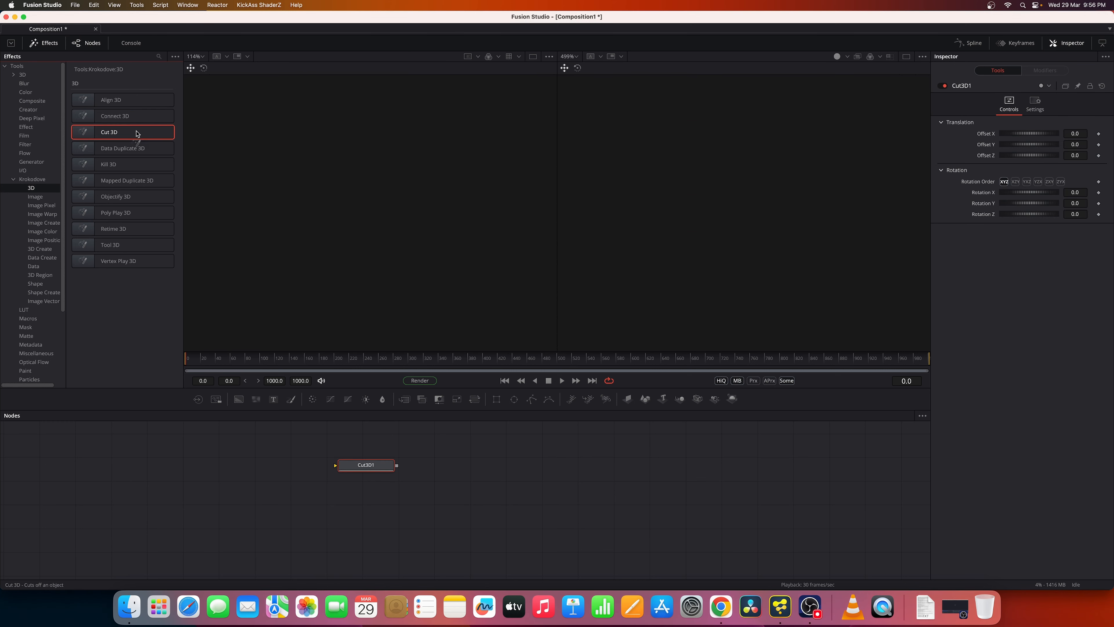
- Bring megalodon.FBX from the Desktop's KrokoFiles/shark 3d folder in Finder into the node graph, and display the mesh in the first viewer
click(129, 606)
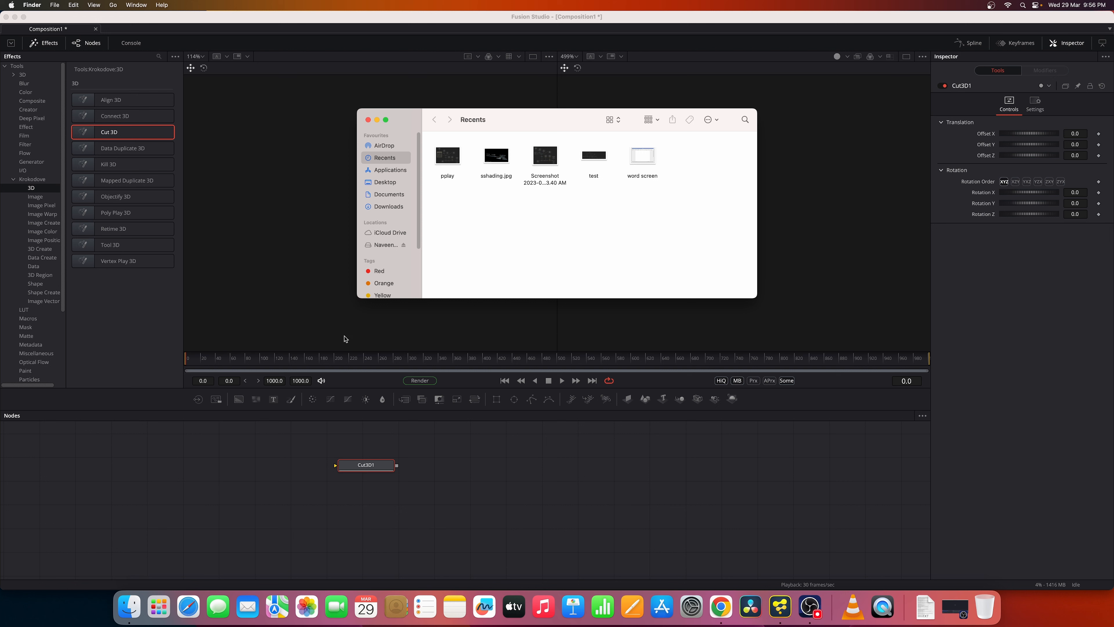
click(384, 181)
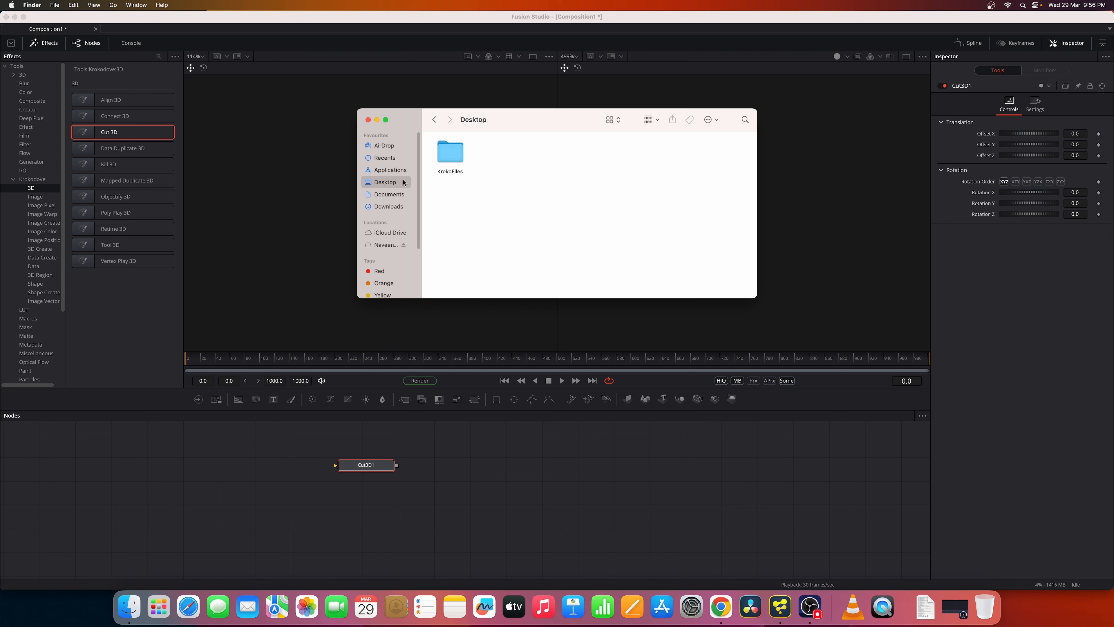
double_click(452, 155)
double_click(589, 154)
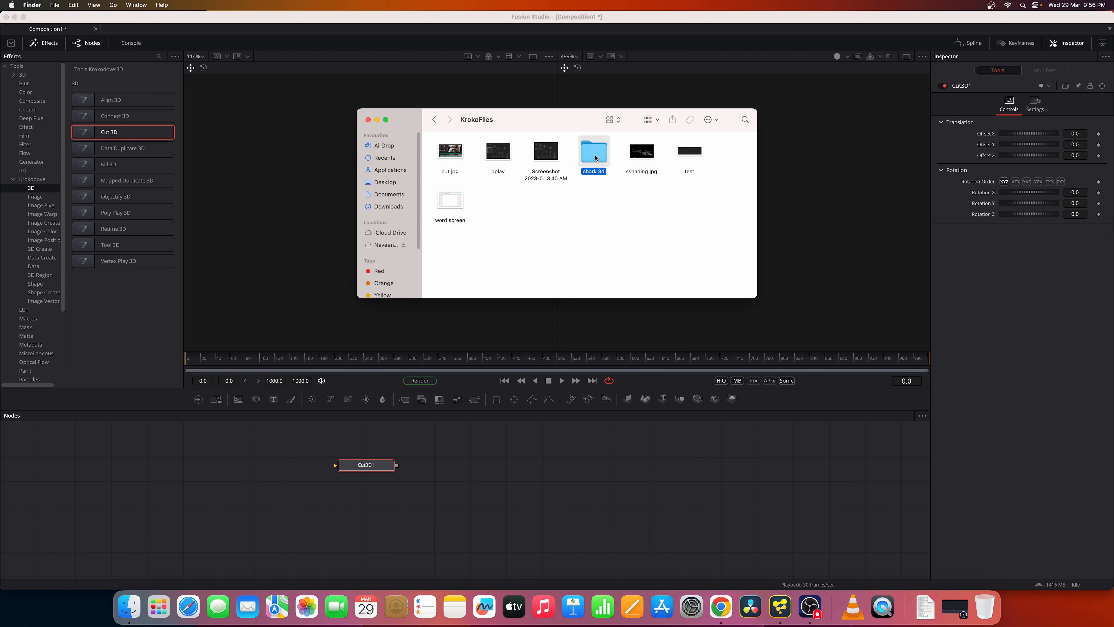
drag(458, 157, 275, 459)
click(276, 459)
key(1)
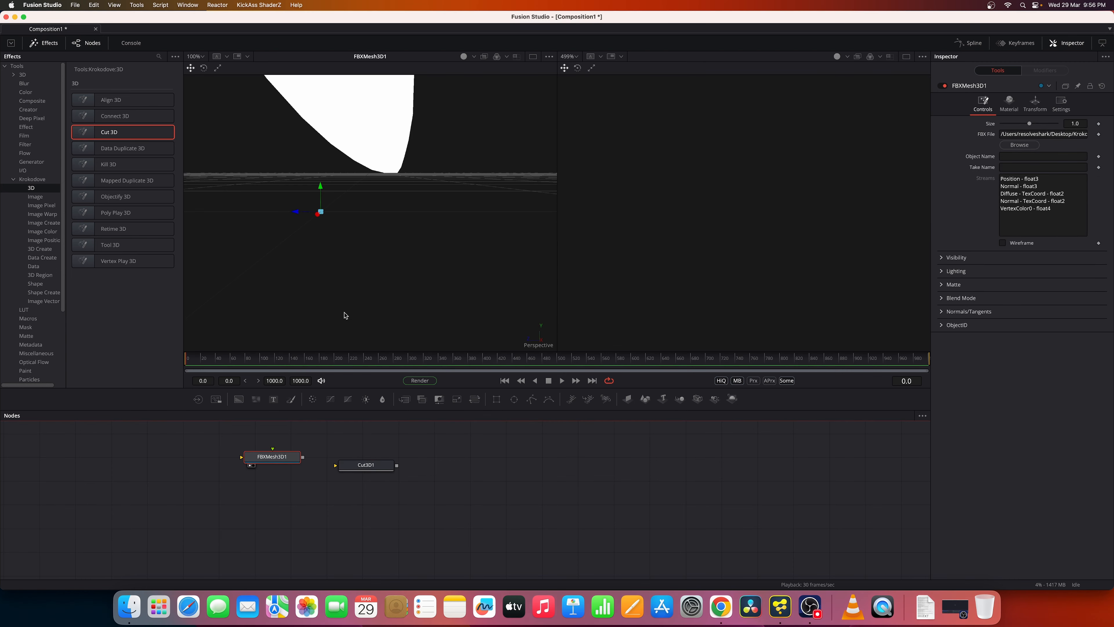
- Set FBXMesh3D1's Size to 0.001 and frame the whole shark at an angle in the first viewer
drag(445, 260, 154, 298)
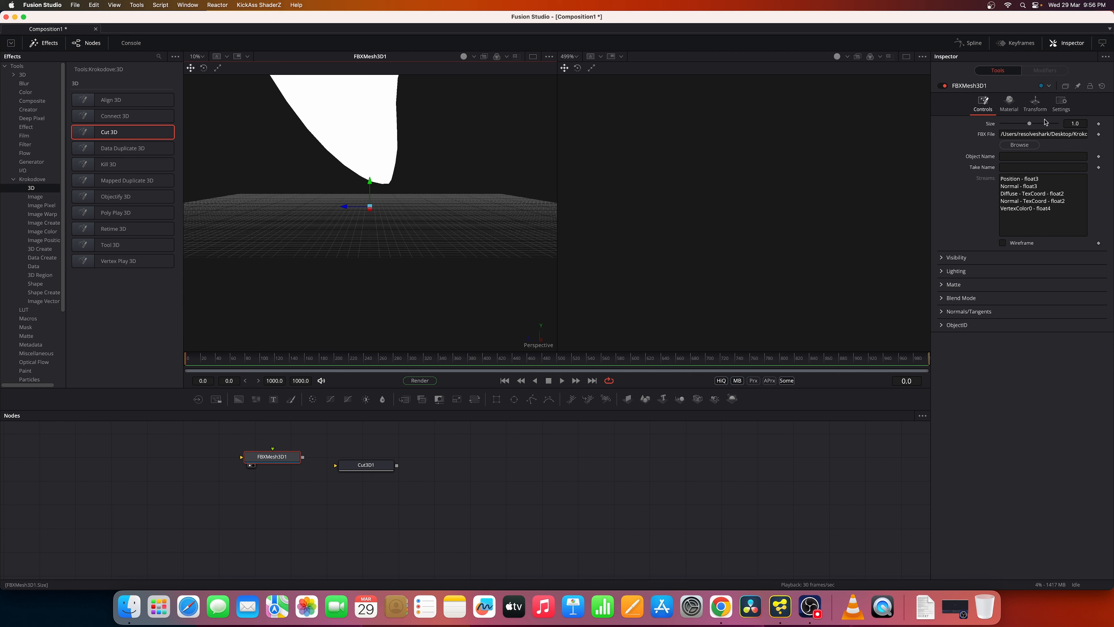
click(1075, 123)
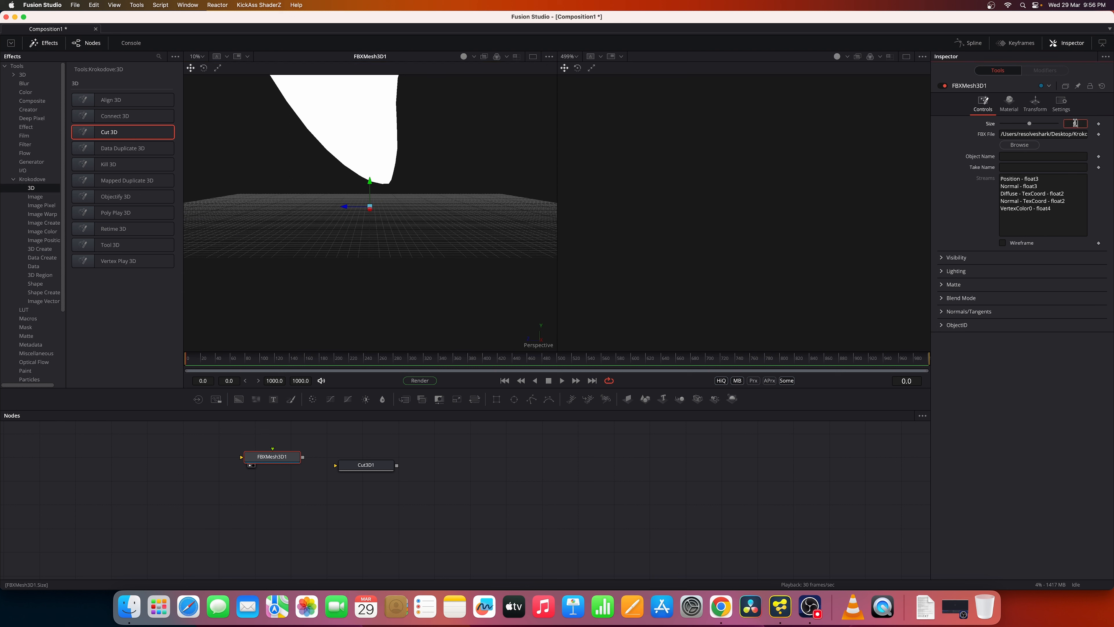
text(0.001)
key(Tab)
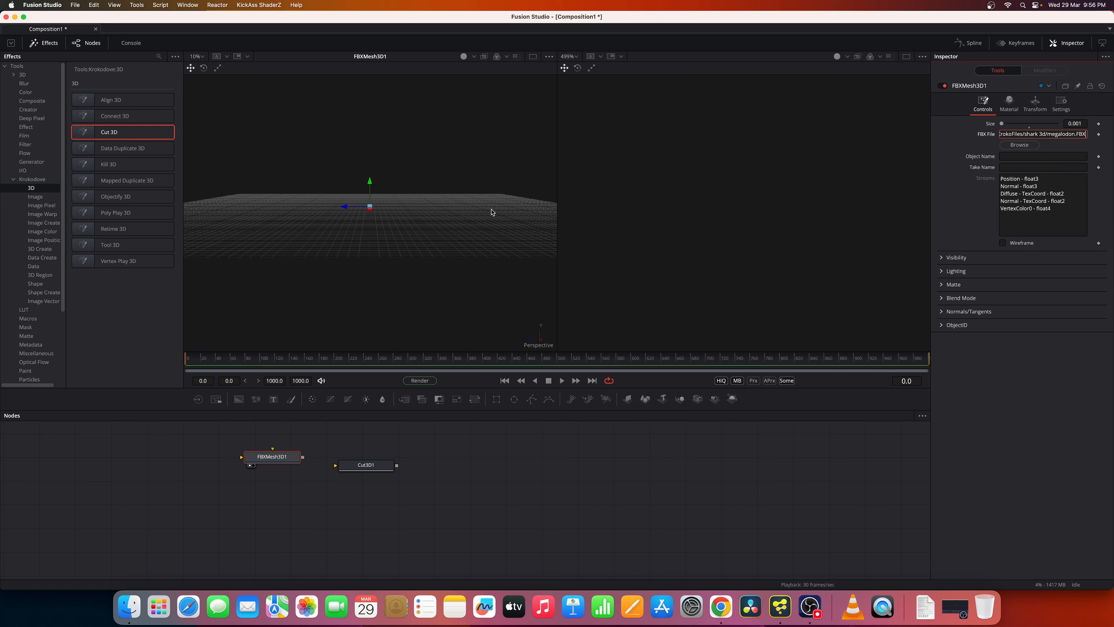
scroll(491, 212, up, 10)
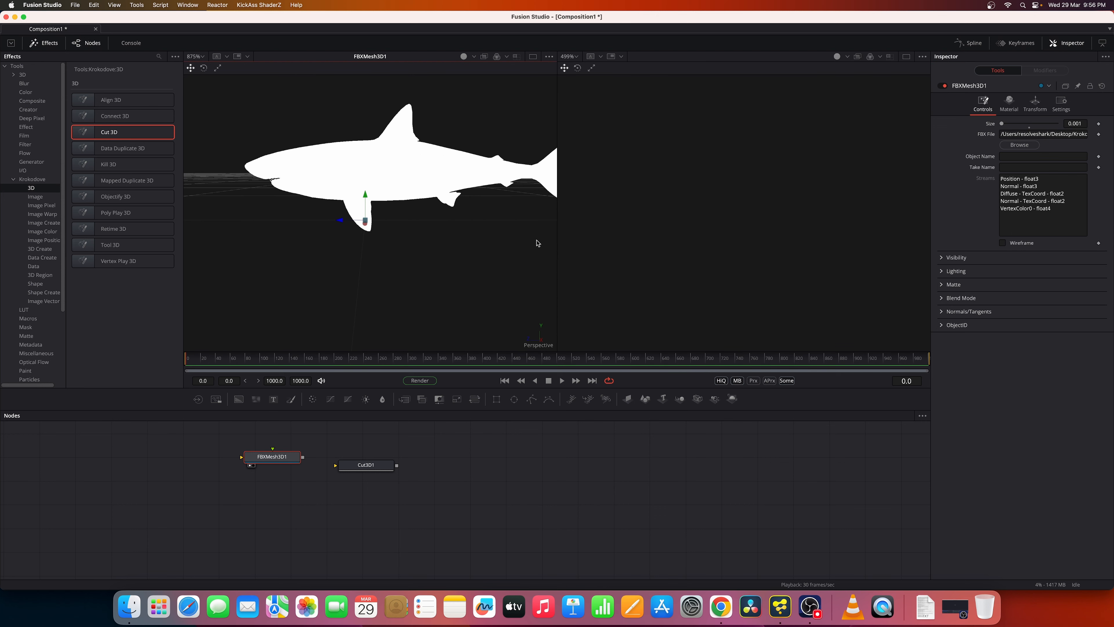
drag(538, 243, 487, 267)
scroll(482, 259, down, 5)
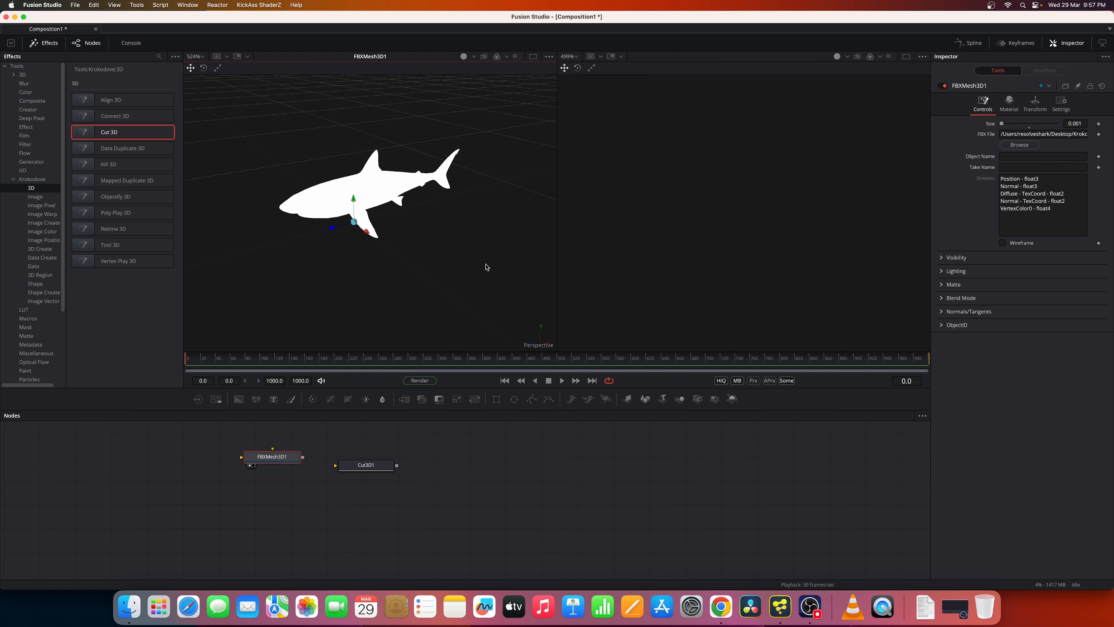
- Feed FBXMesh3D1 into Cut3D1, display Cut3D1 in the second viewer, and compare it there with the uncut shark
drag(303, 459, 465, 463)
key(2)
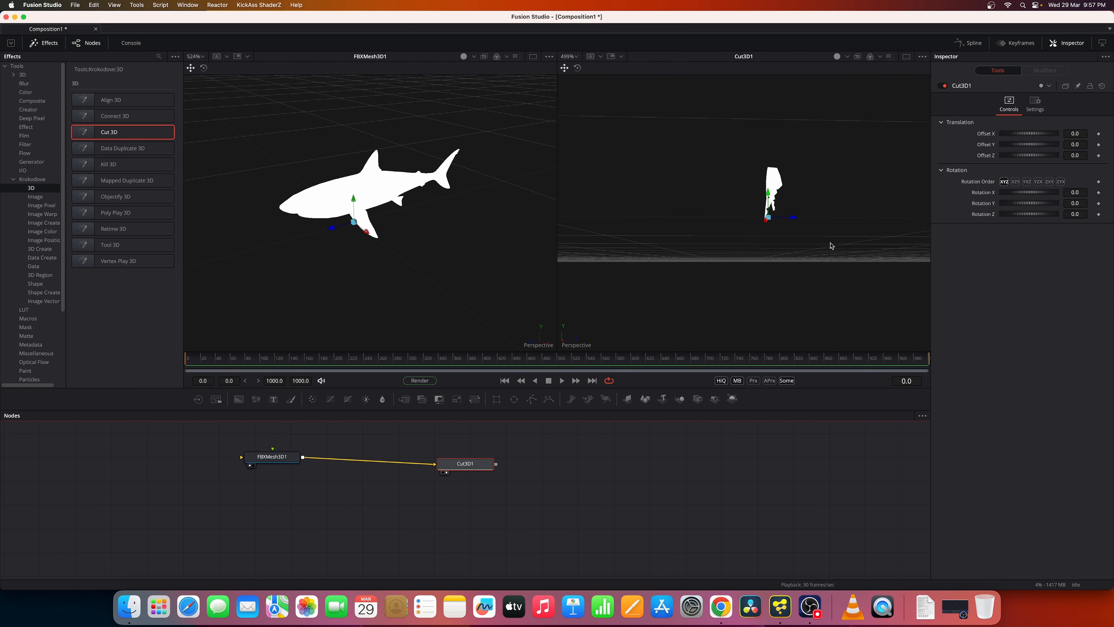
drag(830, 246, 794, 269)
right_click(795, 270)
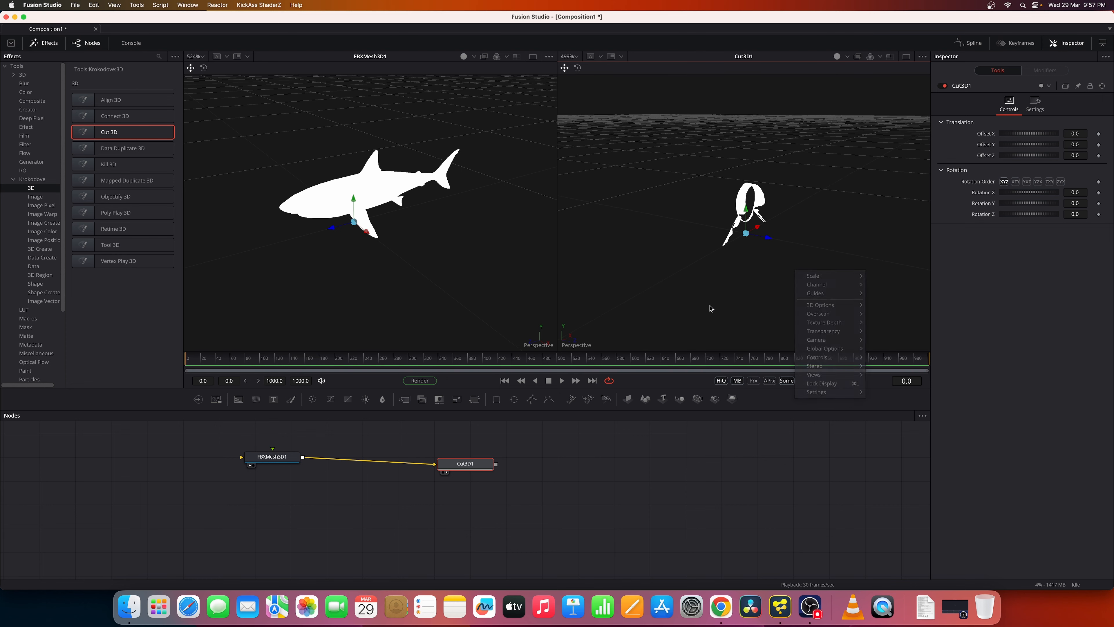
click(253, 465)
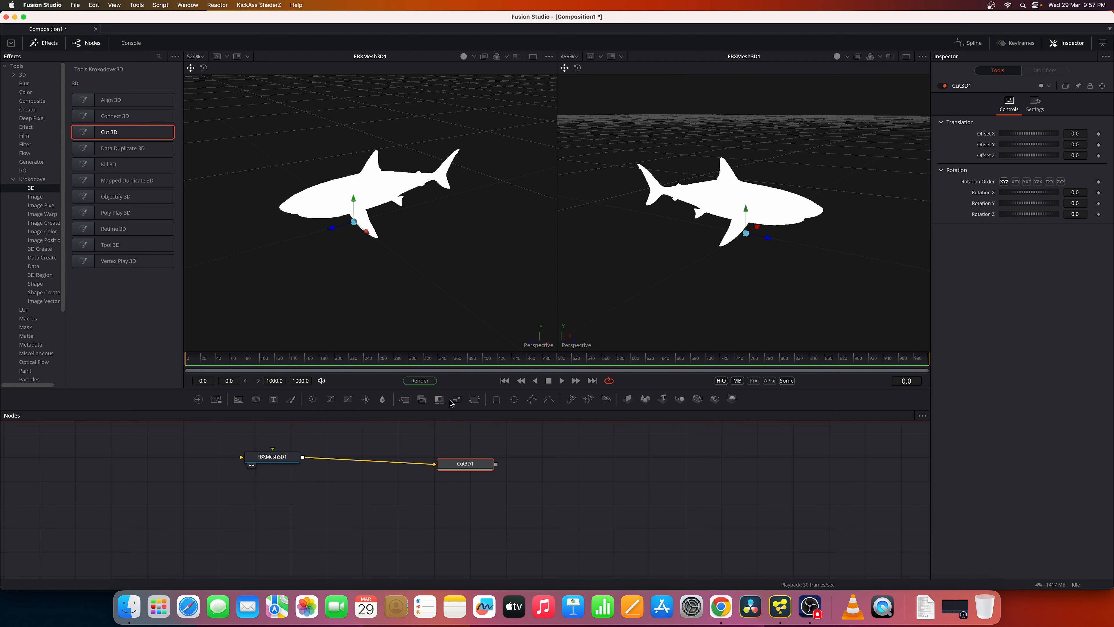
key(2)
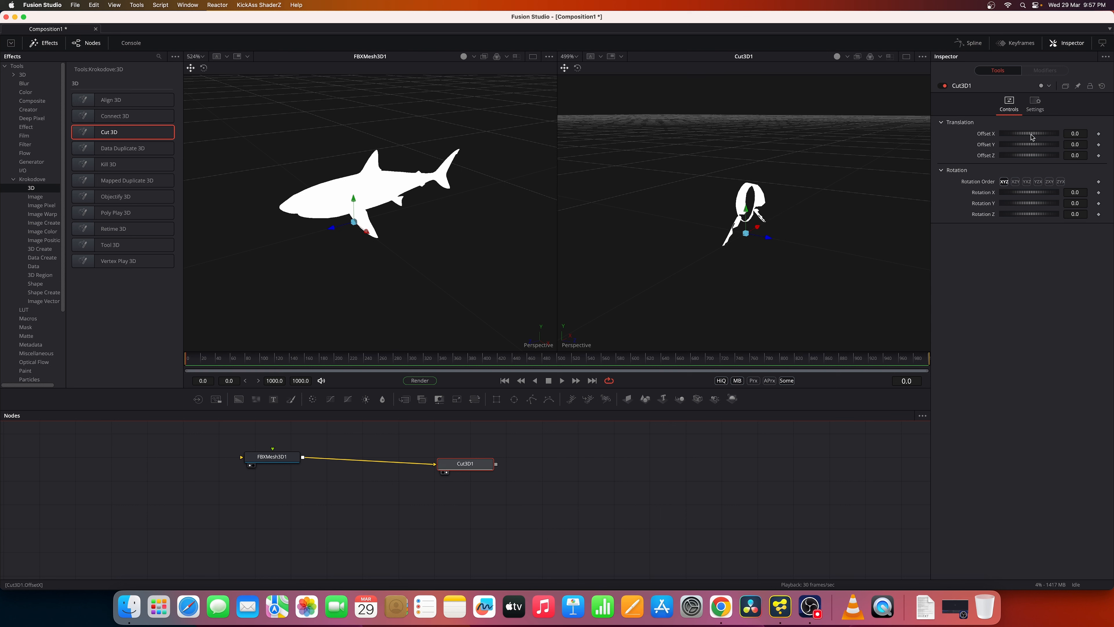
- Try cutting the shark with Cut3D1's offsets, finish with Offset Z at -0.03, and place the node closer to FBXMesh3D1
drag(1031, 136, 1029, 159)
key(super+z)
key(super+z)
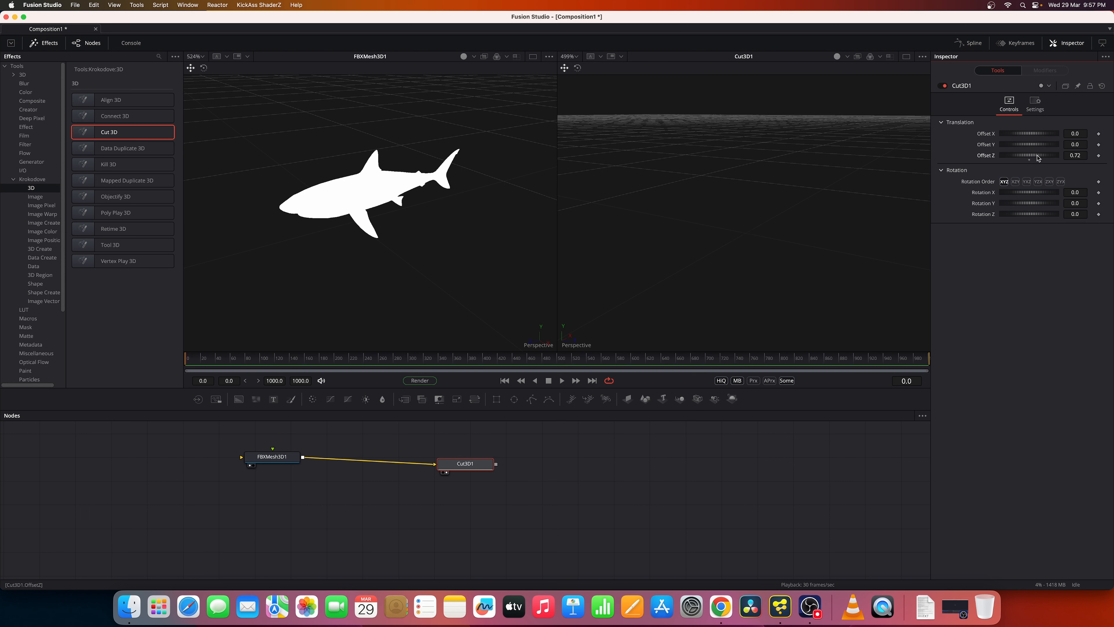
click(1029, 161)
drag(1071, 156, 1074, 155)
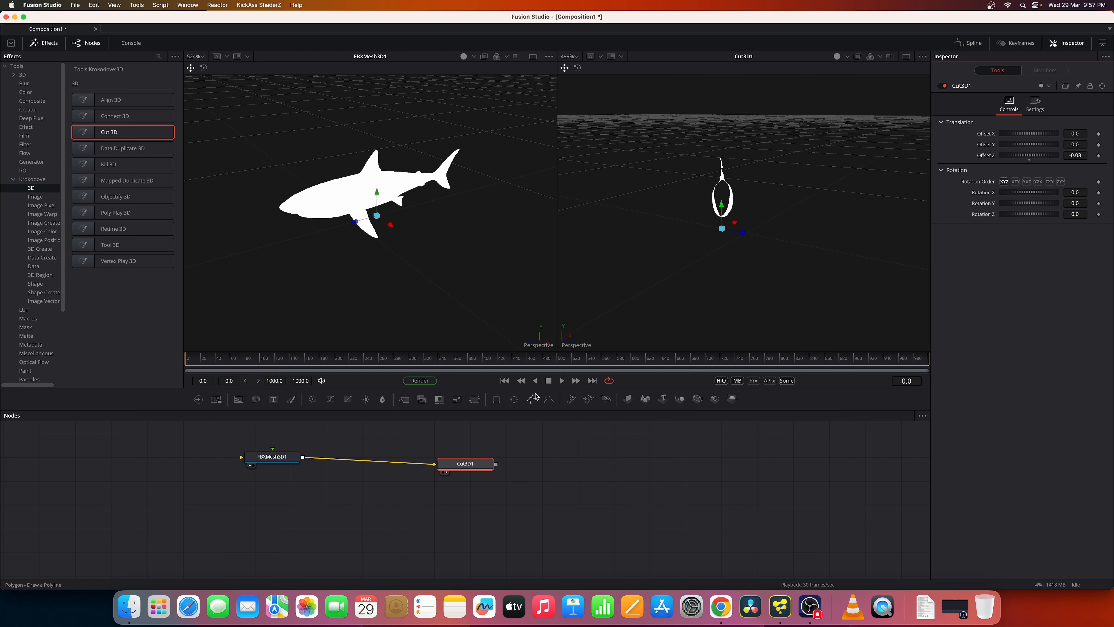
drag(460, 459, 368, 458)
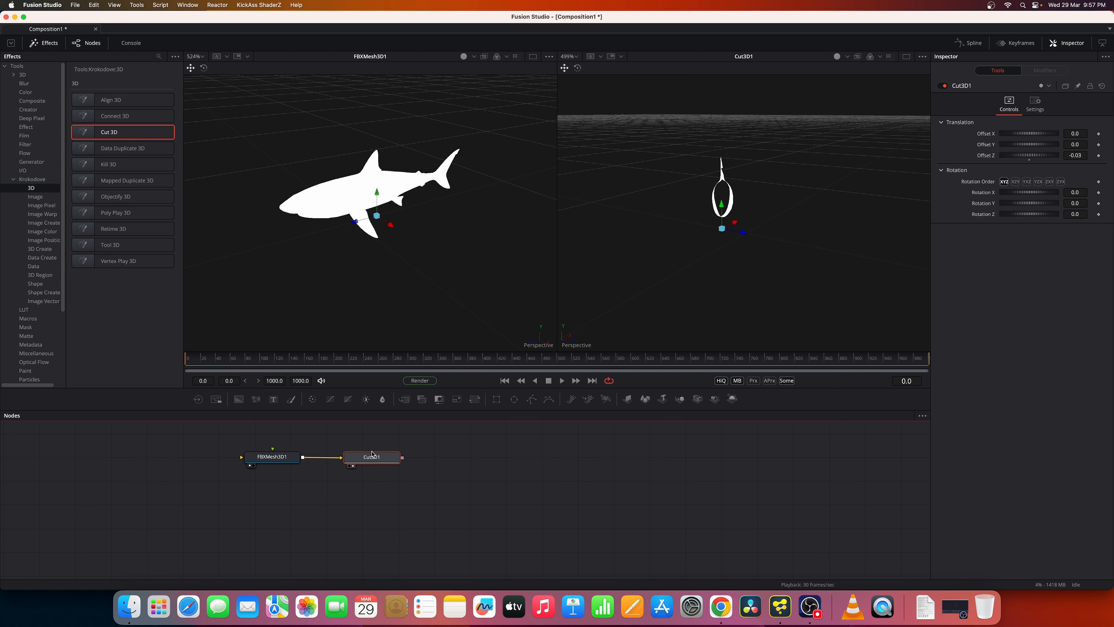
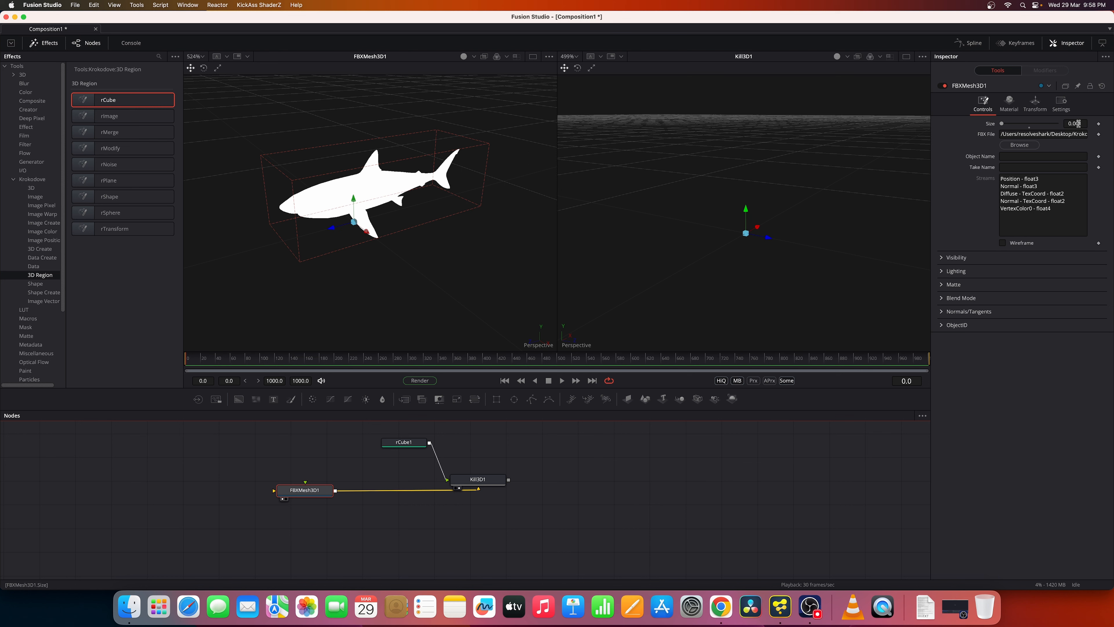
- Set FBXMesh3D1's Size to 0.005 and zoom out the second viewer
click(1078, 123)
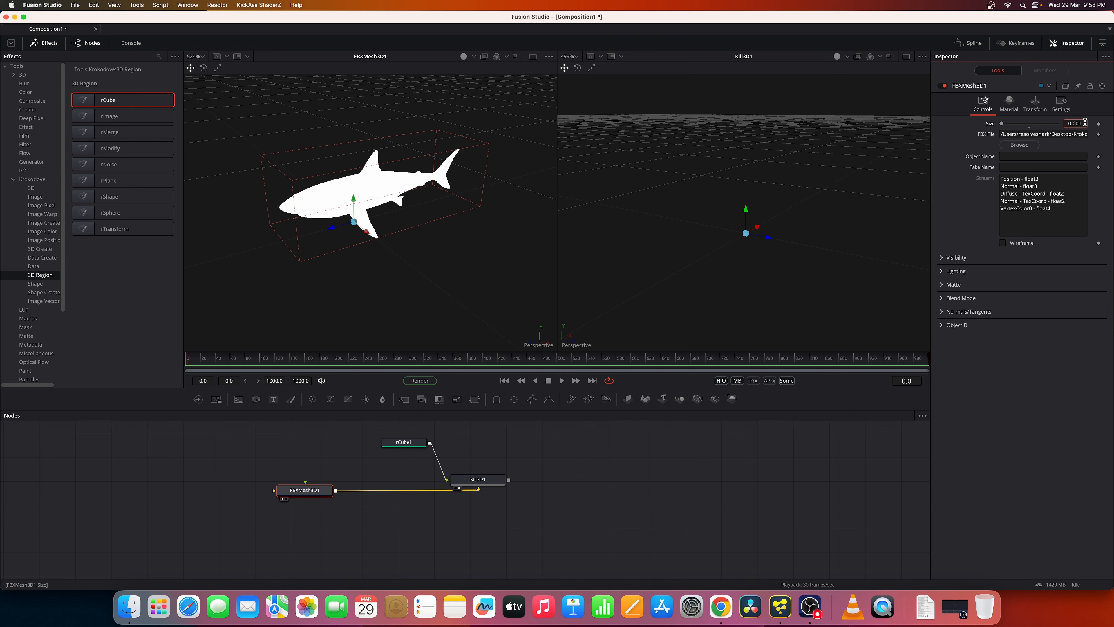
key(Tab)
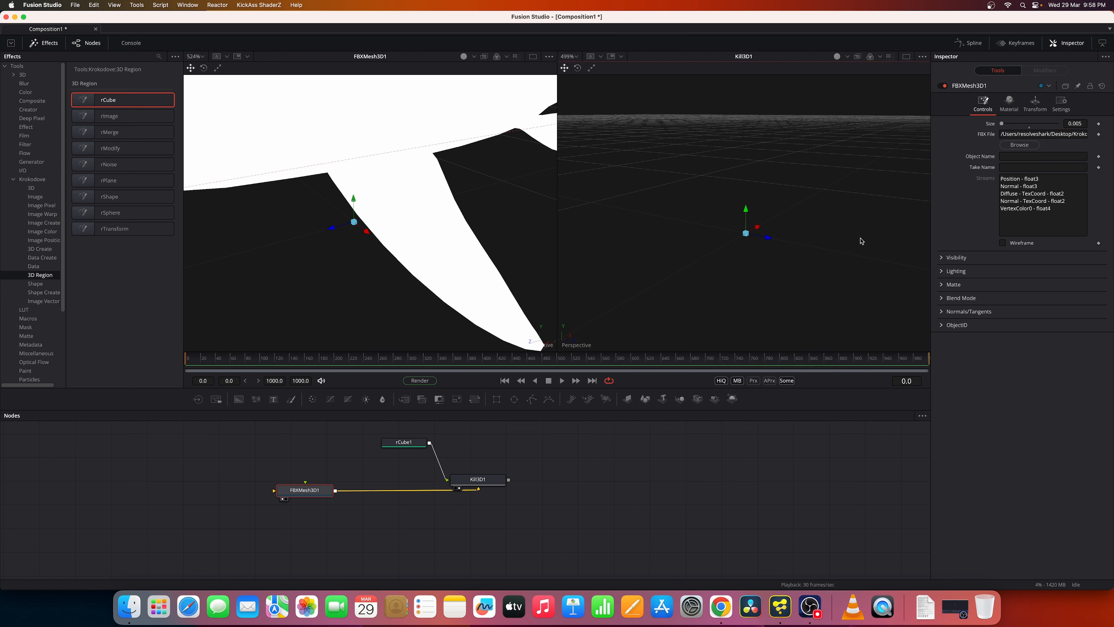
scroll(735, 254, down, 10)
scroll(735, 254, down, 10)
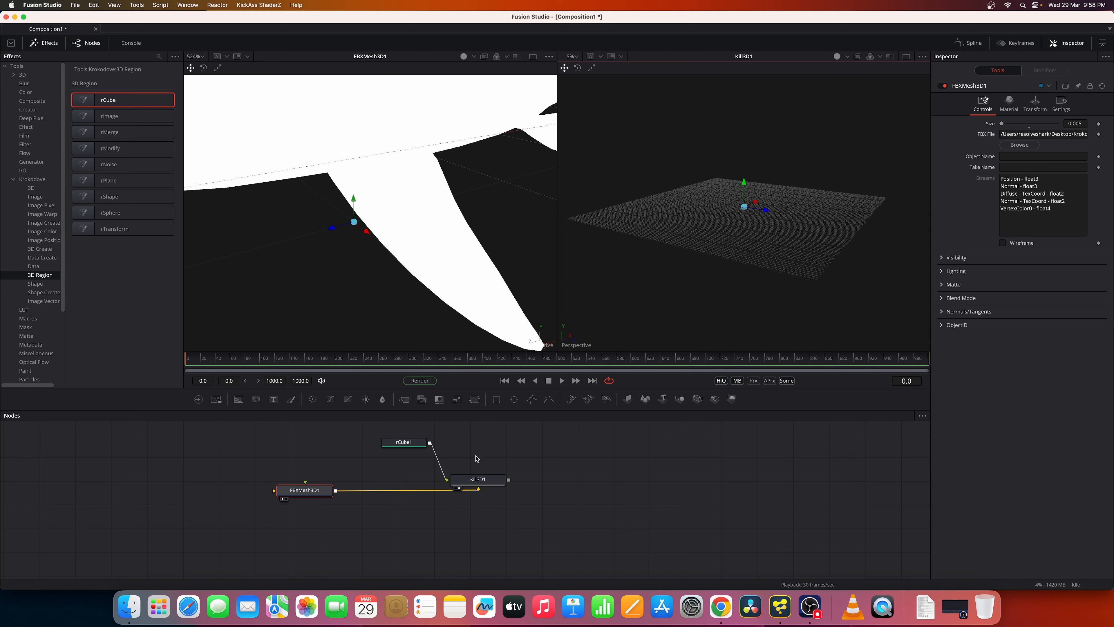
- Move Kill3D1 up beside rCube1, sweep its Range Max to try the kill effect, and leave it at 1.0
click(478, 482)
drag(478, 482, 510, 455)
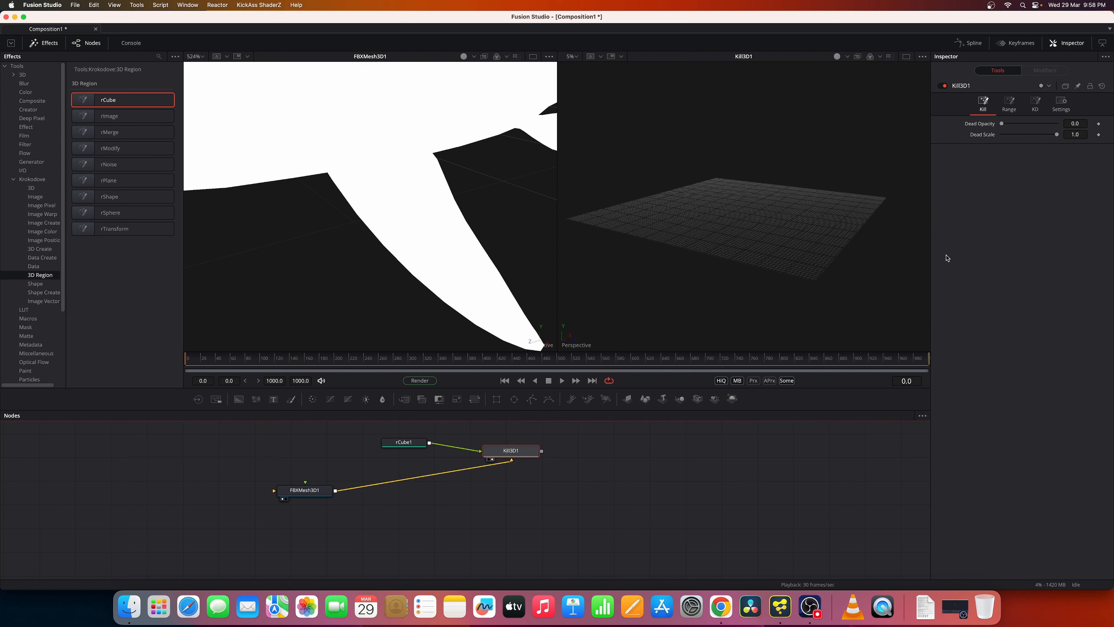
click(1008, 104)
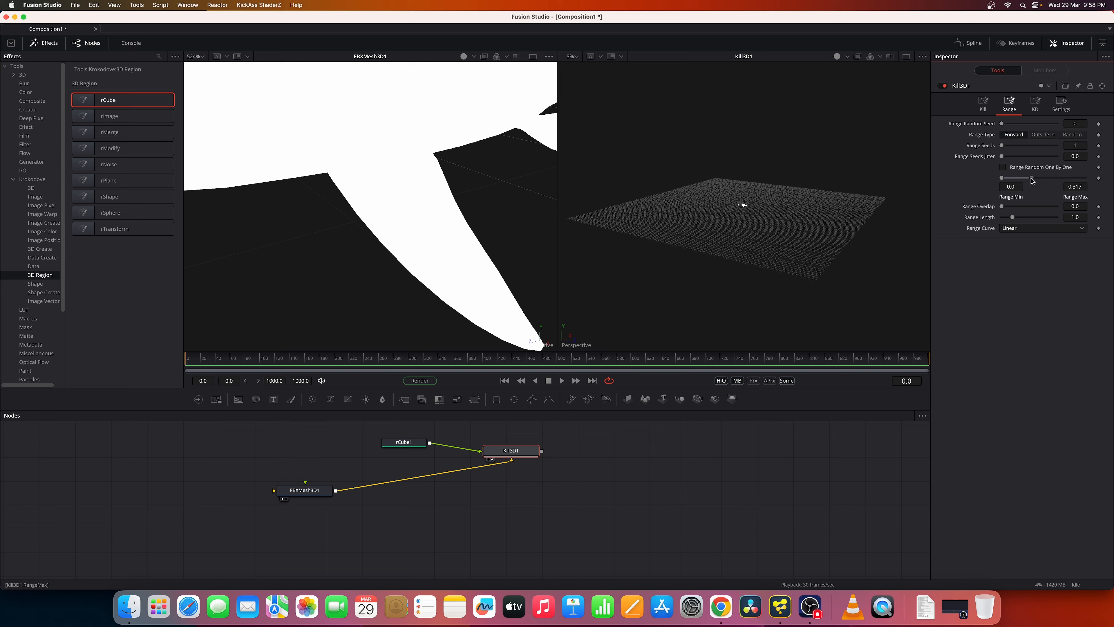
drag(708, 216, 862, 215)
drag(1062, 179, 1085, 178)
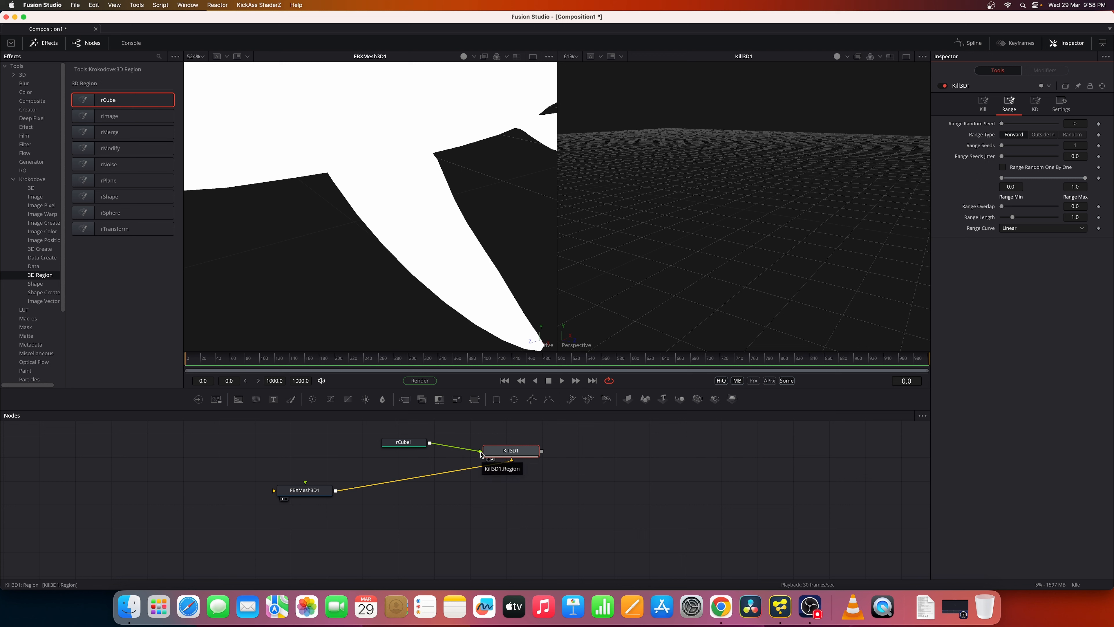
- Disconnect rCube1 from Kill3D1 and lower Kill3D1's Range Max to 0.378 to partly remove the shark
drag(481, 455, 419, 497)
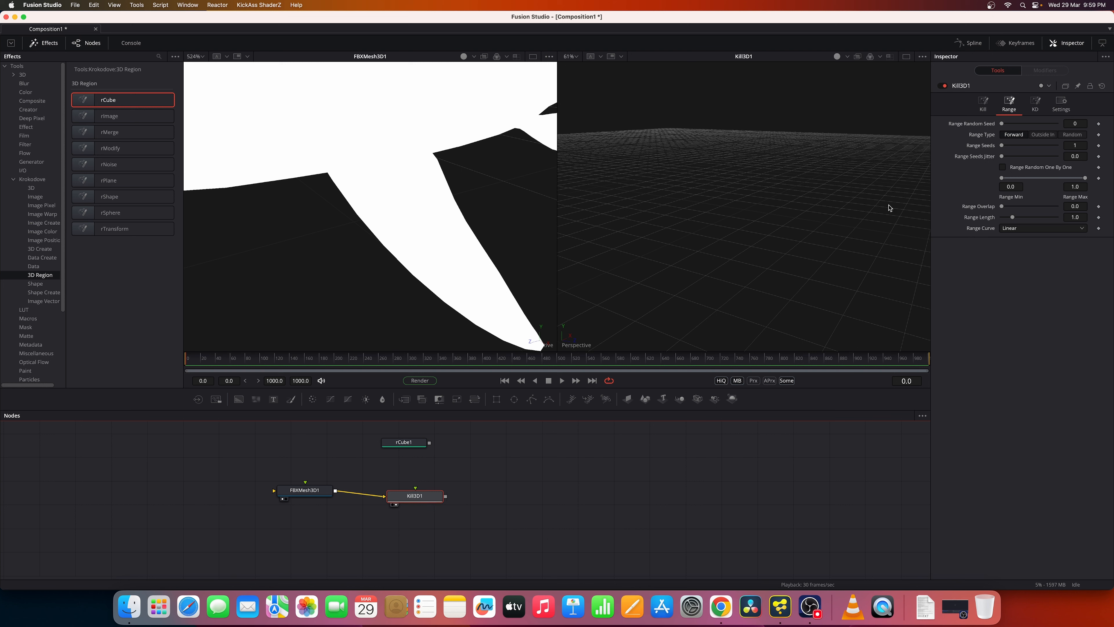
drag(1083, 180, 1036, 182)
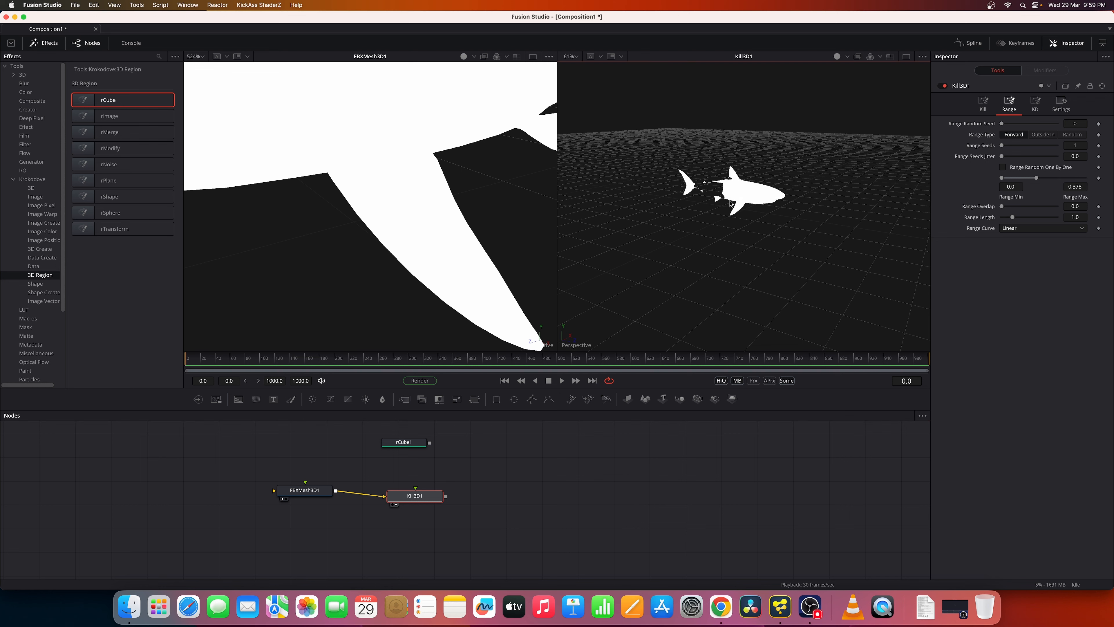
scroll(756, 238, up, 6)
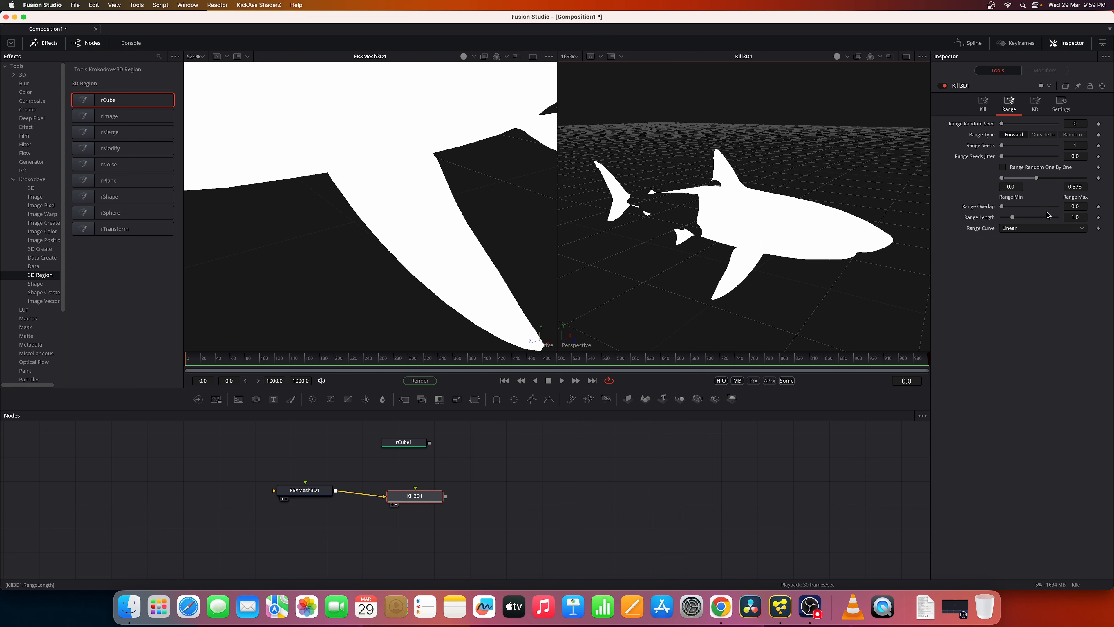
- Bring Kill3D1's Range Max down to 0.0 and set its Range Type to Random
drag(1042, 183, 995, 184)
click(1043, 134)
click(1071, 135)
- Connect rCube1 to Kill3D1's region input and set Kill3D1's Range Max to 1.0
drag(429, 442, 425, 487)
click(416, 445)
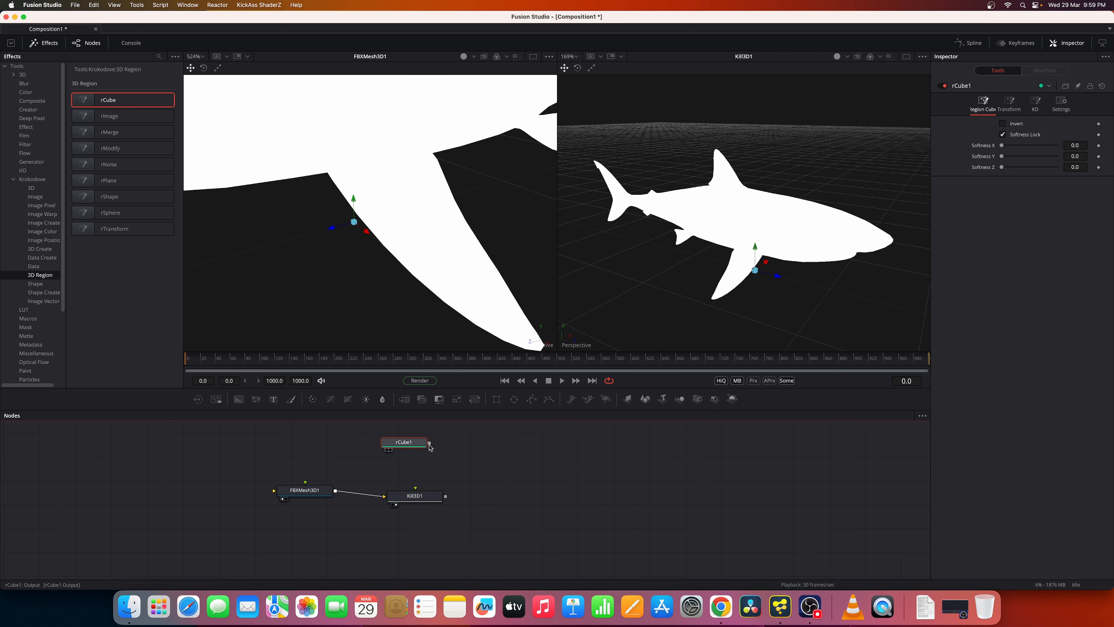
drag(429, 443, 421, 499)
click(421, 499)
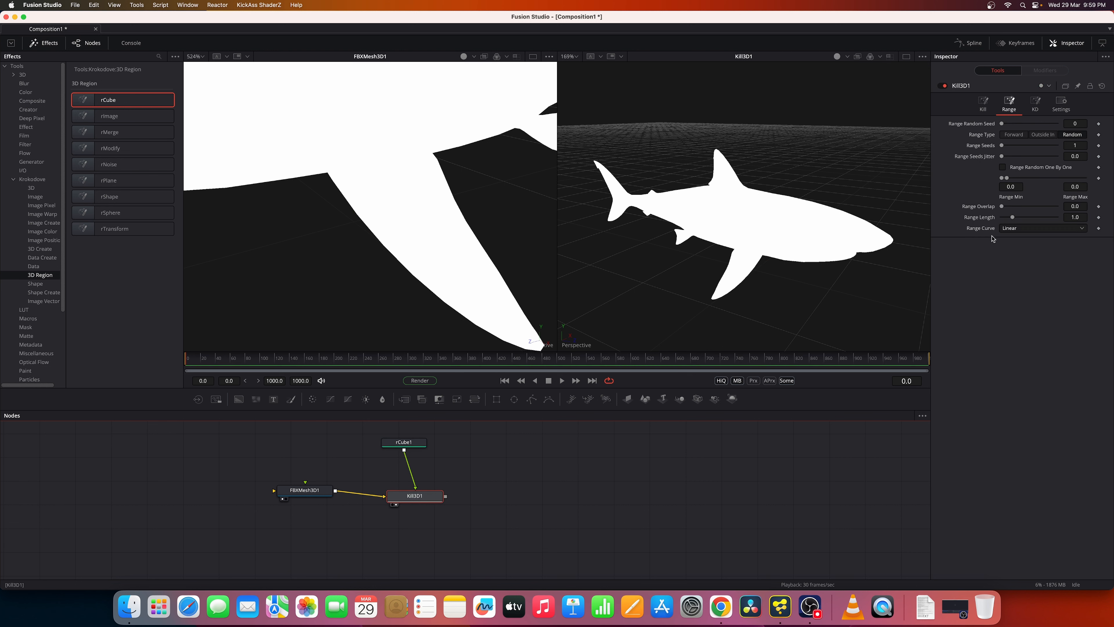
drag(1006, 177, 1113, 179)
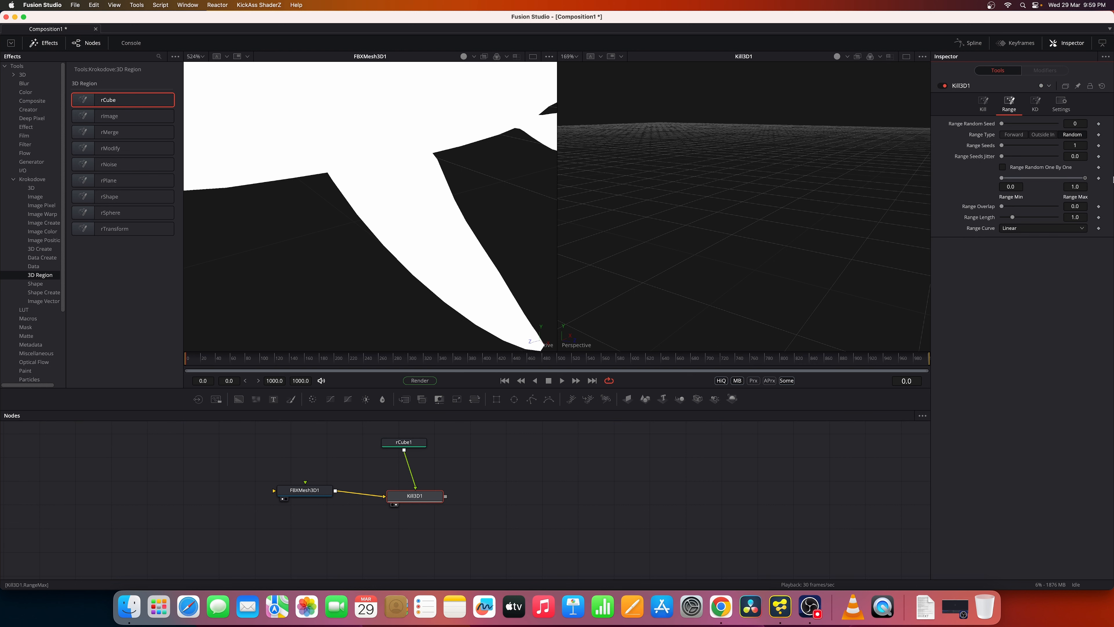
- Raise the rCube1 region well above the shark in the second viewer so the mesh lies outside it
drag(420, 442, 449, 444)
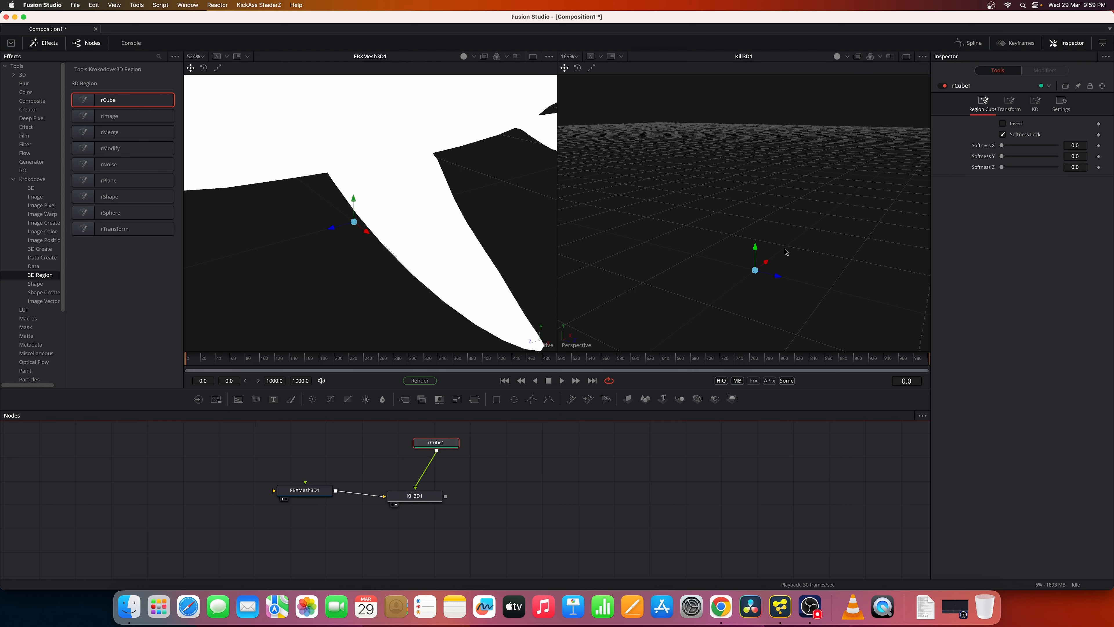
drag(753, 251, 771, 87)
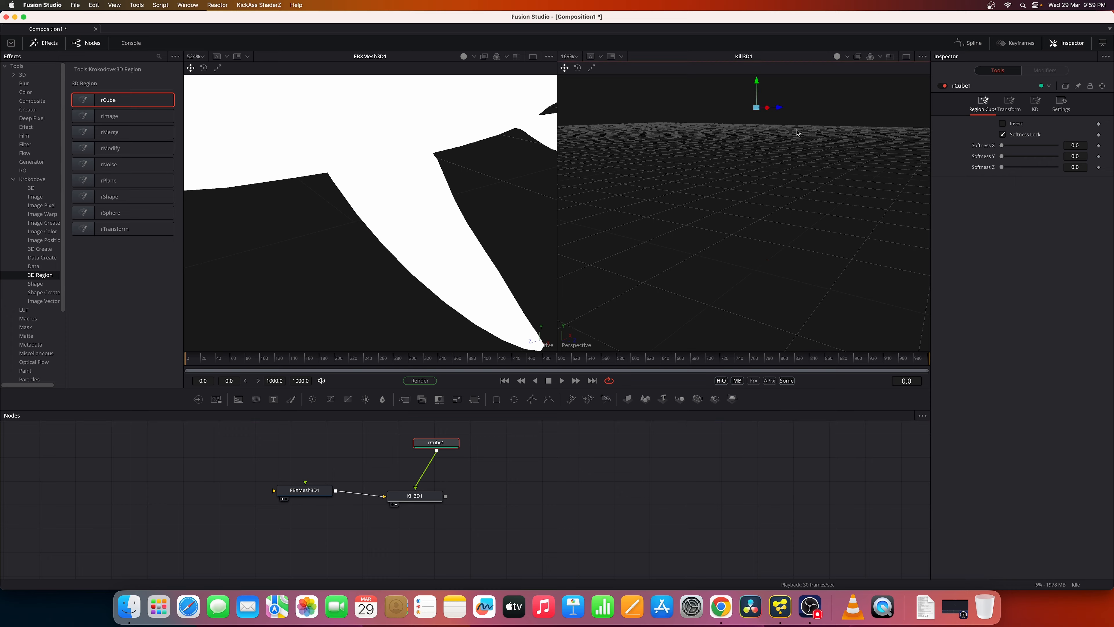
drag(815, 189, 693, 221)
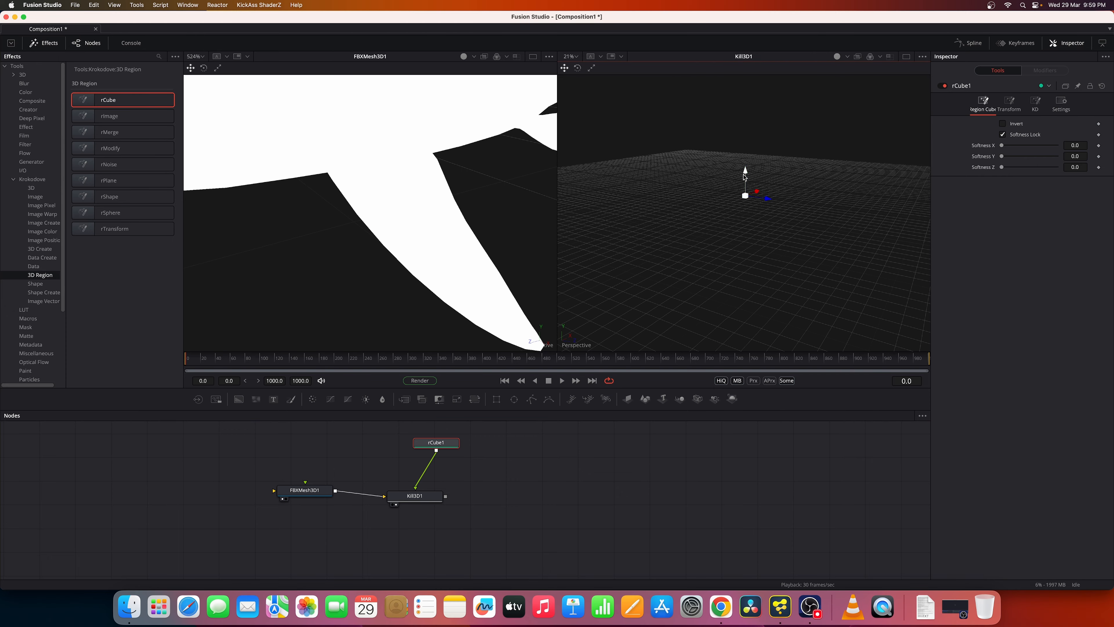
drag(744, 176, 758, 137)
drag(445, 447, 430, 448)
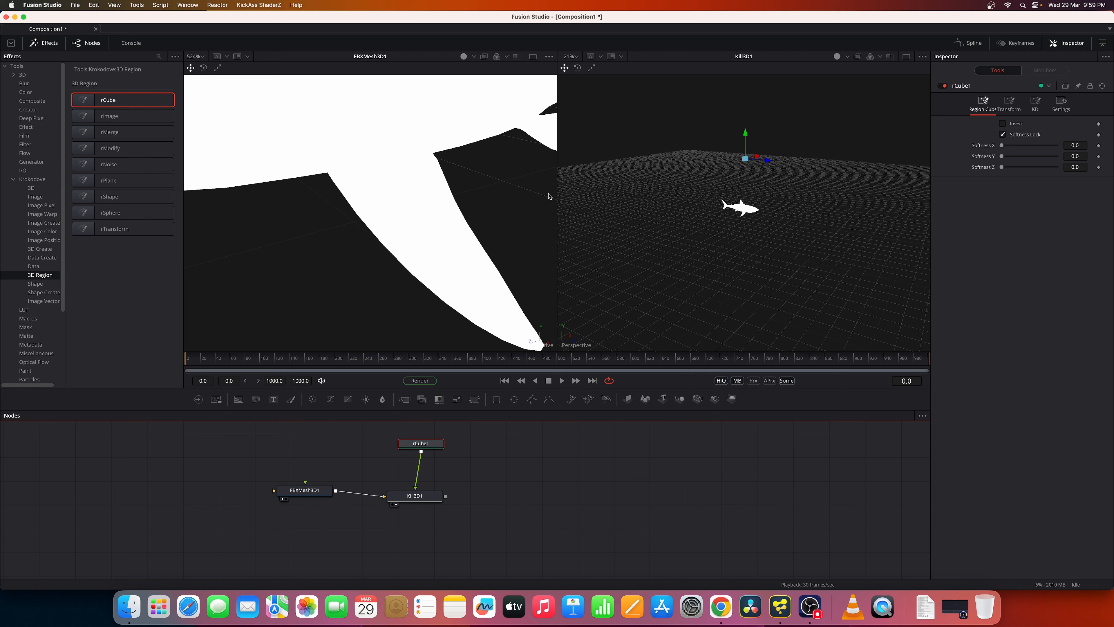
drag(742, 228, 756, 183)
right_click(797, 269)
click(770, 276)
right_click(731, 273)
click(755, 217)
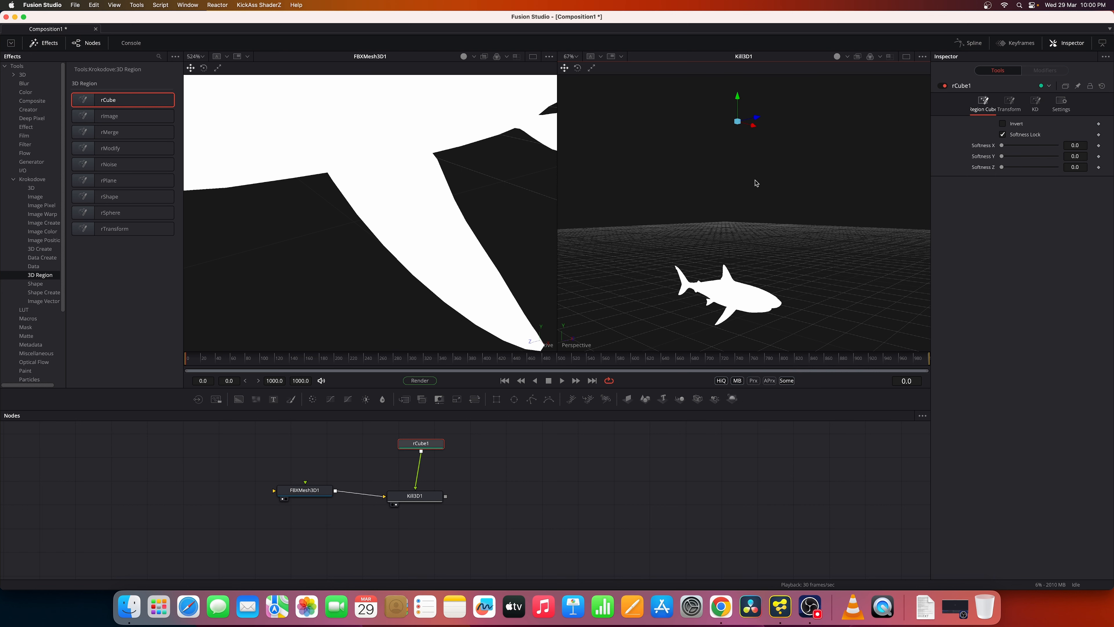
drag(740, 115, 756, 99)
- Set rCube1's Softness X, Y and Z to 1.0 and move the region through the shark to beside its tail
drag(1002, 145, 1093, 157)
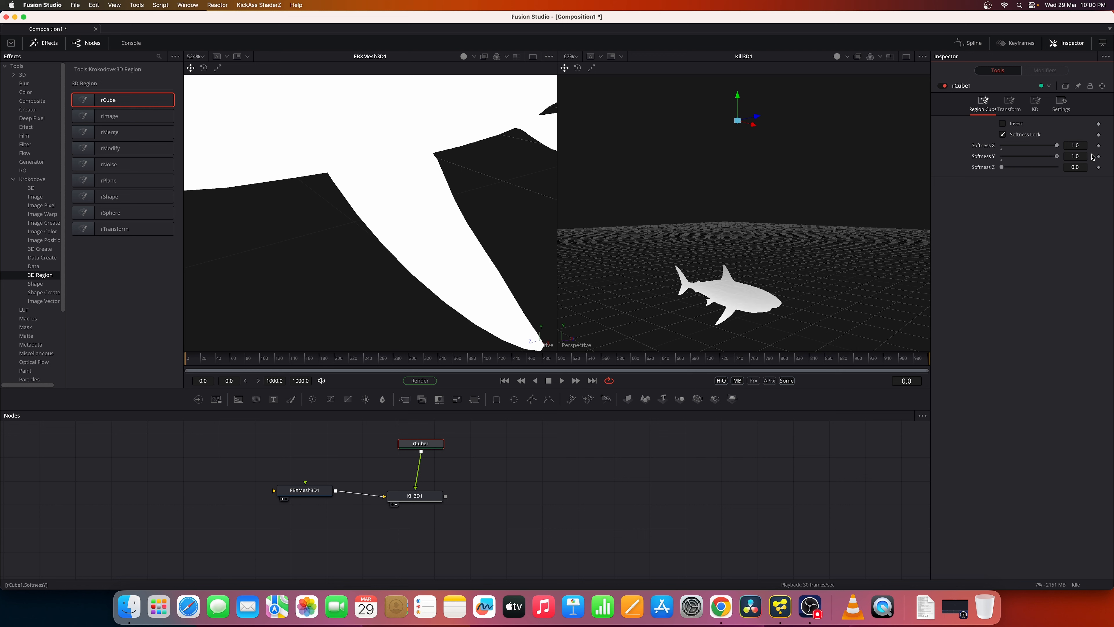
drag(1003, 167, 1091, 166)
drag(738, 96, 631, 226)
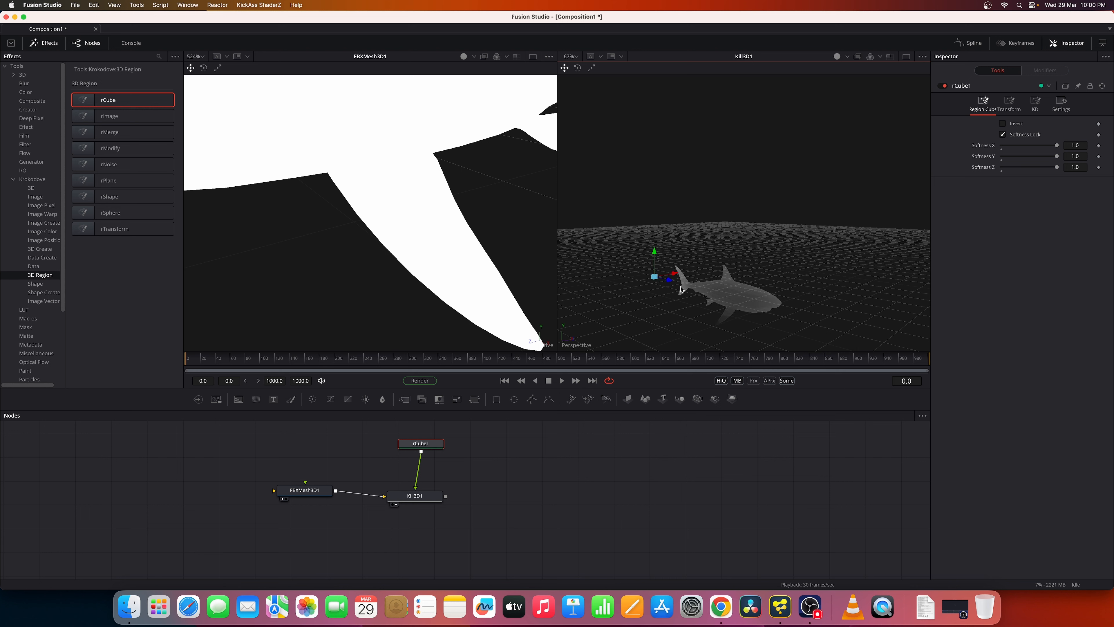
drag(670, 282, 742, 270)
drag(806, 252, 665, 281)
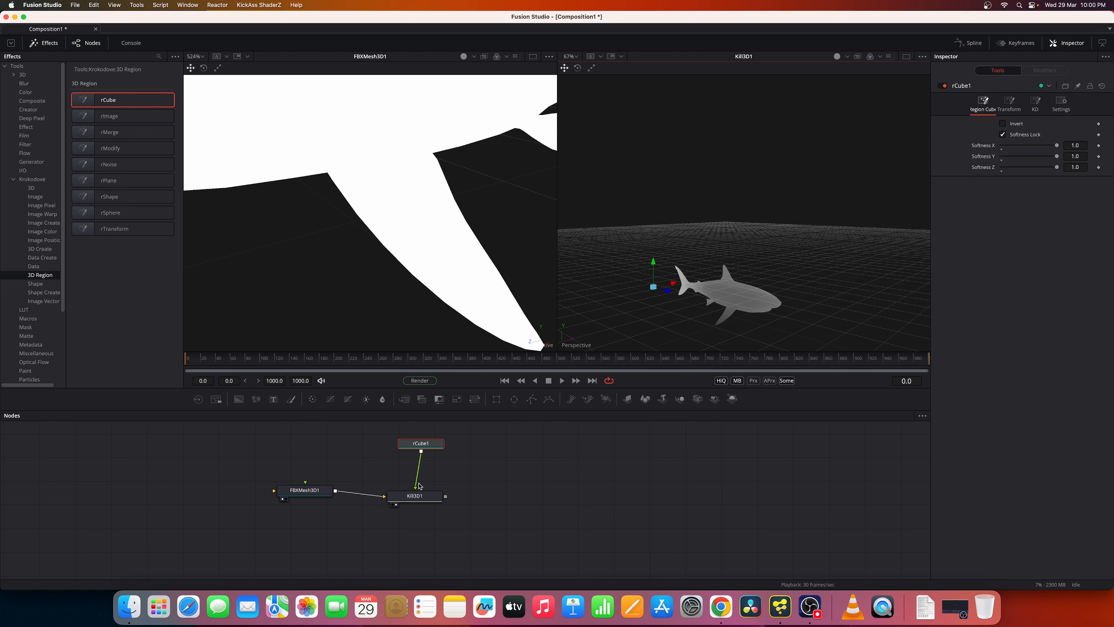
- Delete the Kill3D1 and rCube1 nodes, keeping only FBXMesh3D1
click(452, 462)
ctrl+click(414, 499)
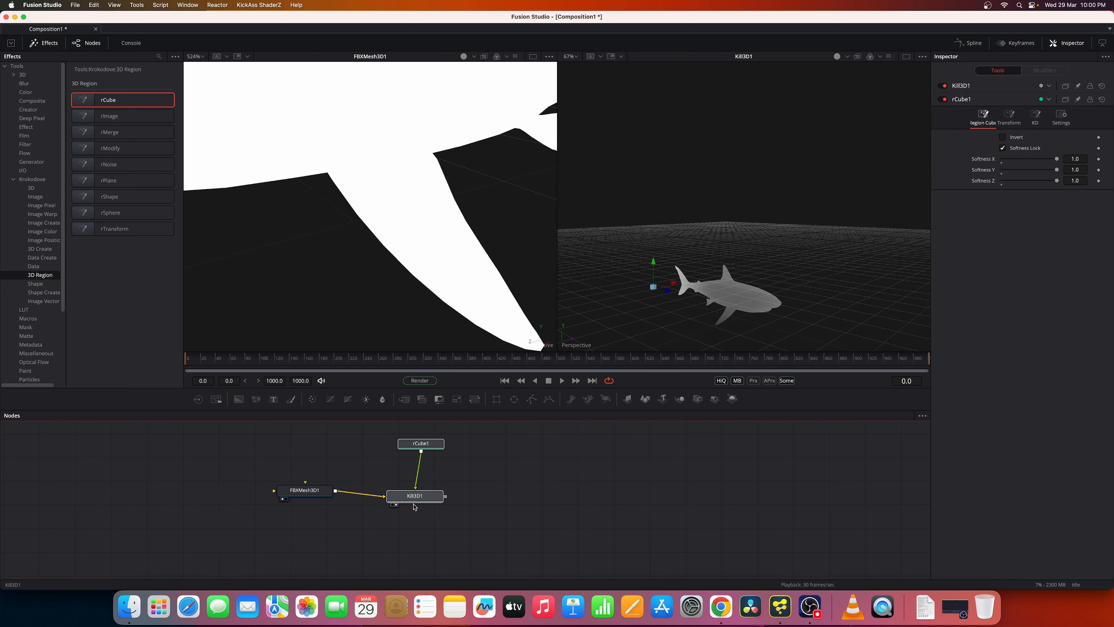
key(Delete)
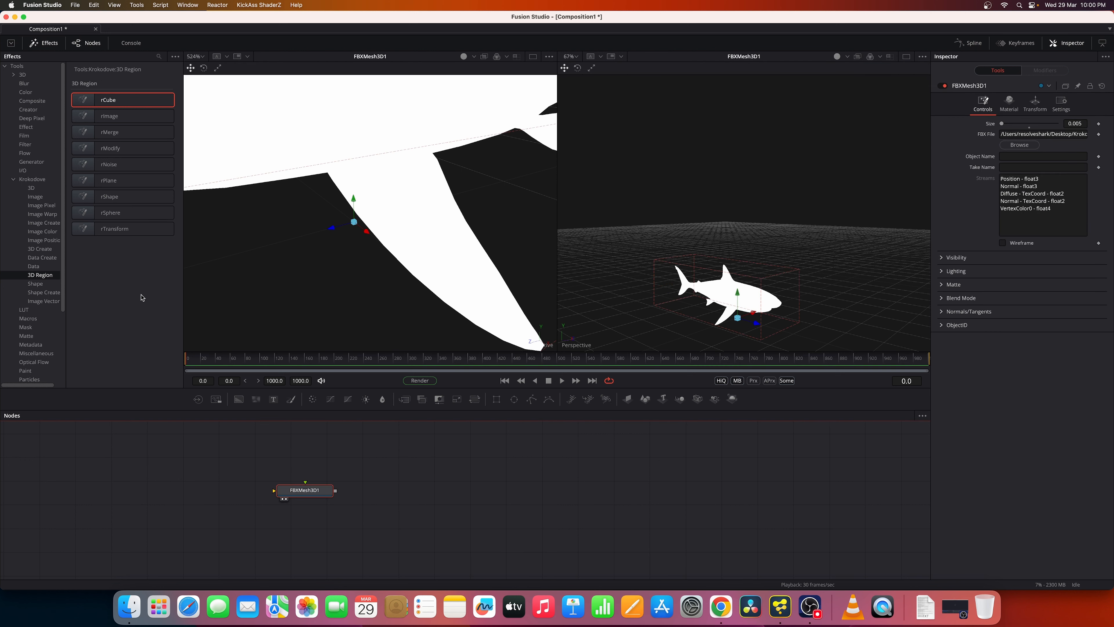
- Add a Mapped Duplicate 3D node from the Krokodove 3D tools and move FBXMesh3D1 farther away from it
click(30, 187)
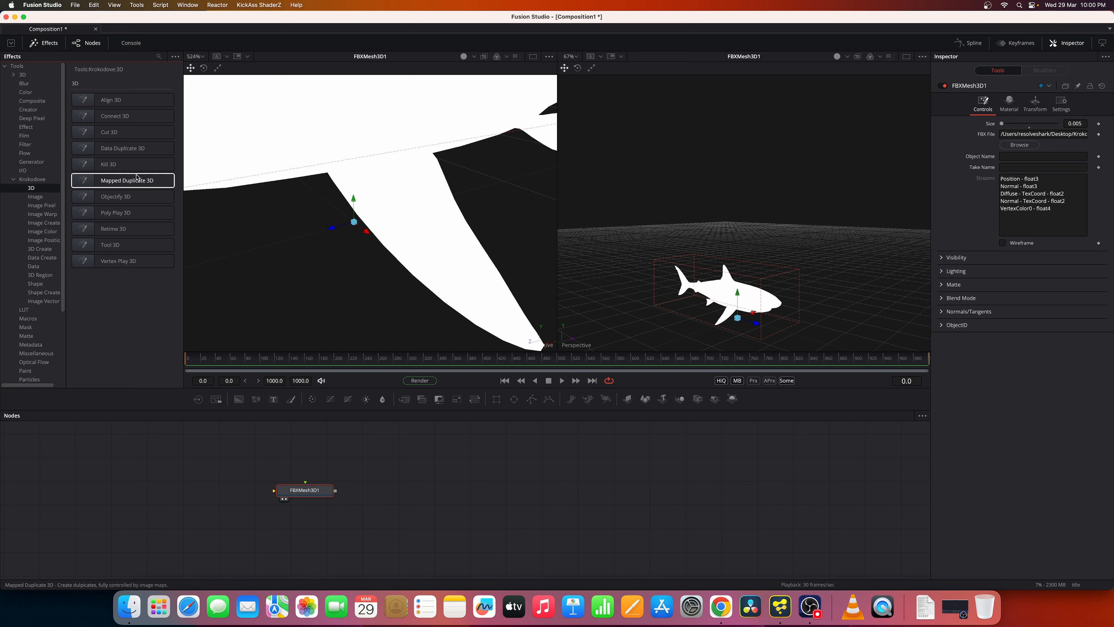
drag(129, 182, 626, 480)
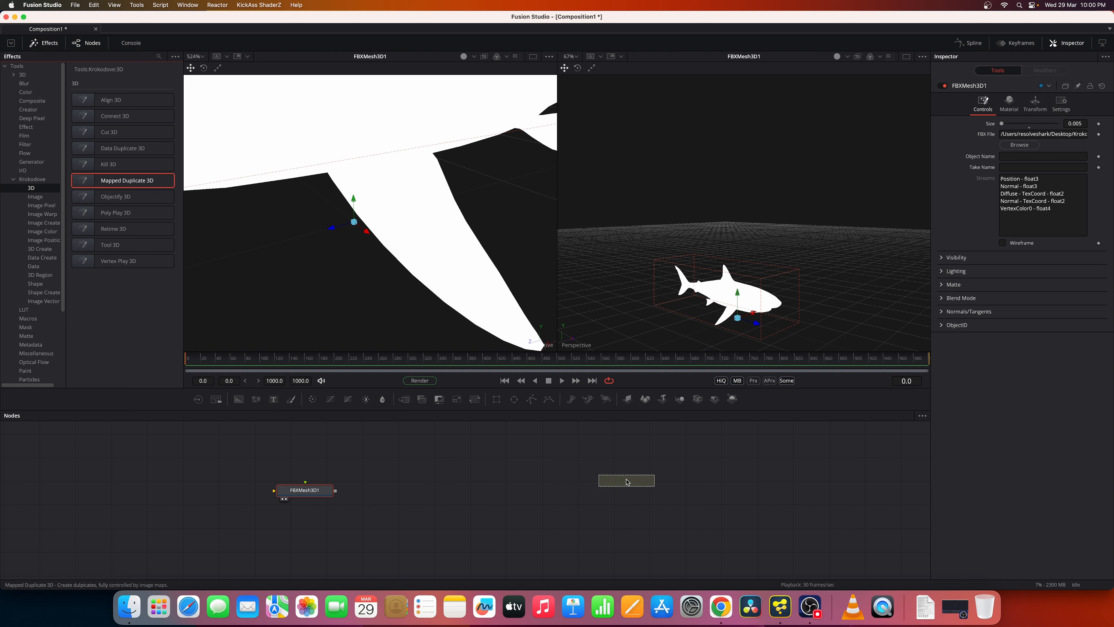
drag(319, 492, 210, 495)
click(210, 496)
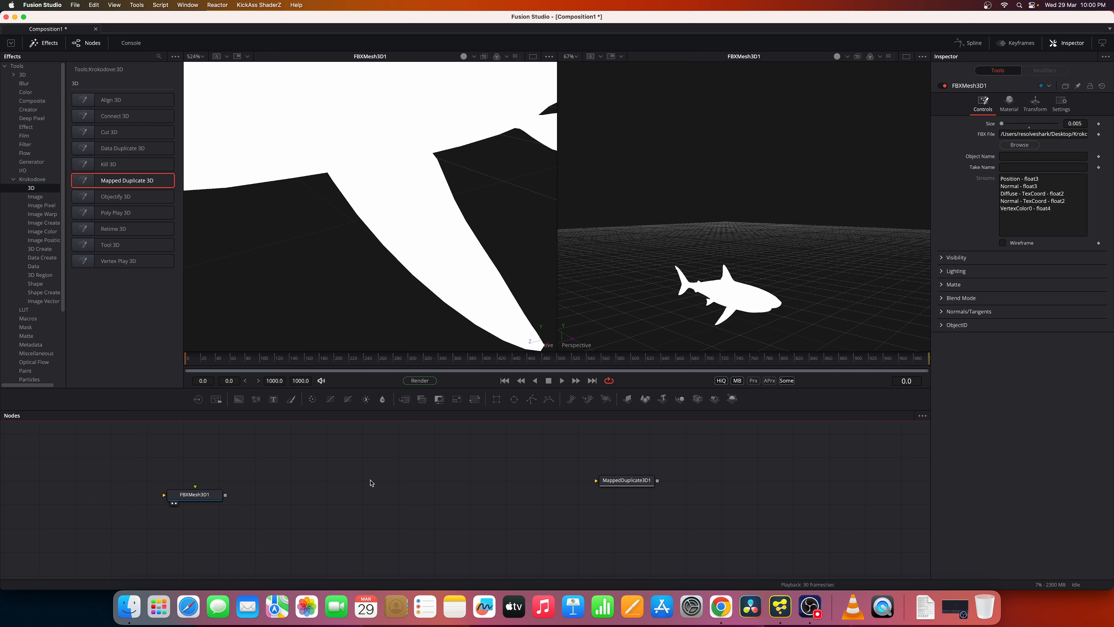
- Add a Shape 3D node between the two existing nodes and display it at an angle in the first viewer
key(shift+space)
text(sha)
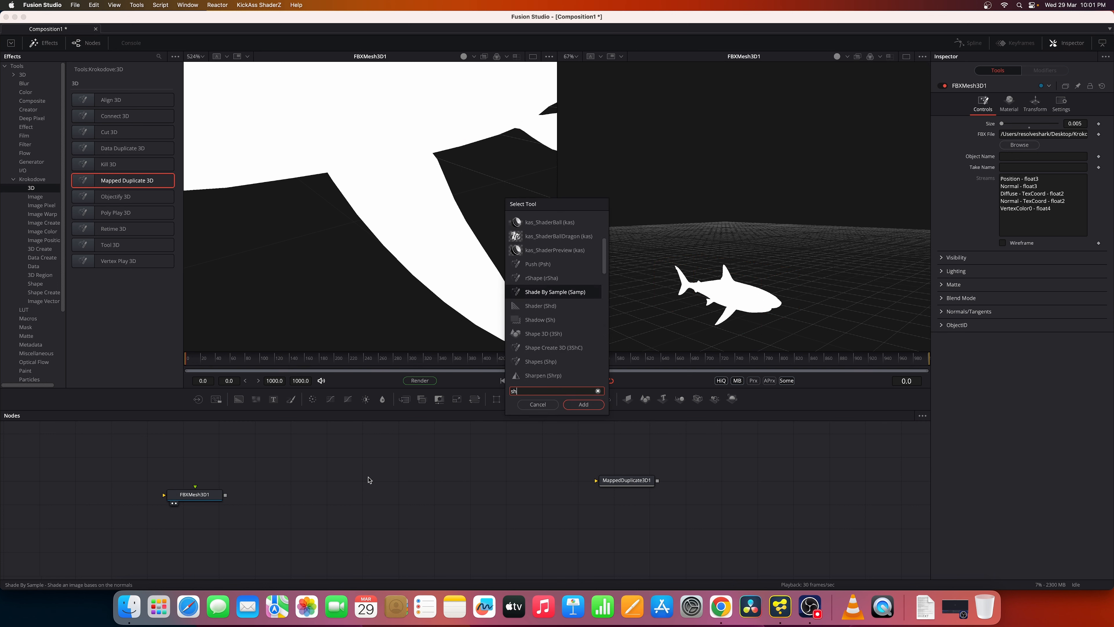
key(Down)
key(Down)
key(Down)
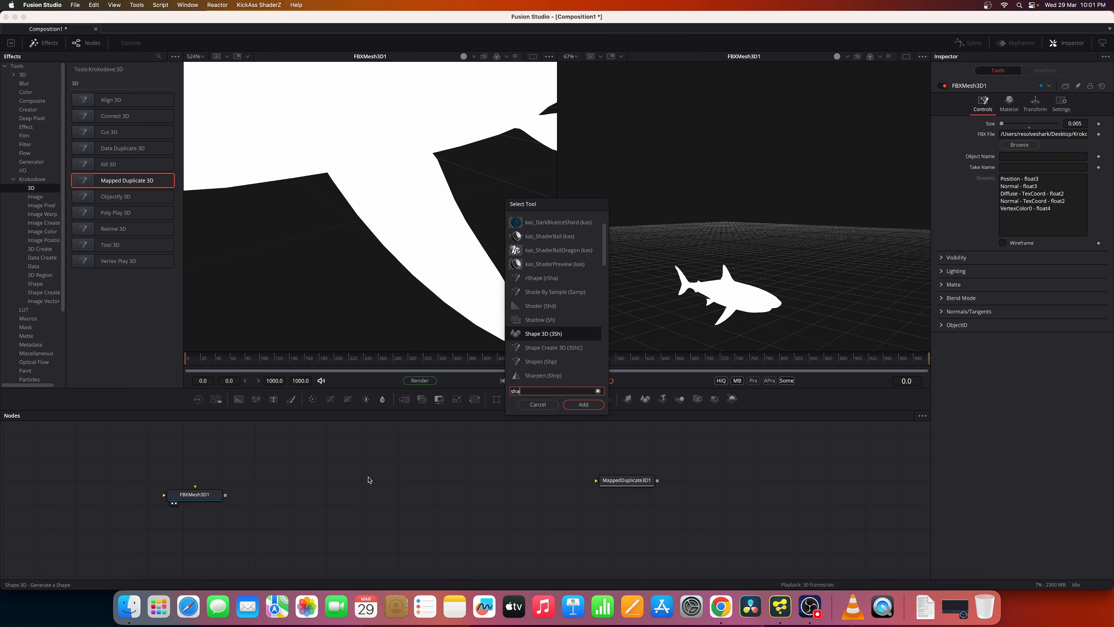
key(Return)
drag(370, 485, 408, 284)
right_click(408, 287)
- Change Shape3D1's shape to Cube and set its Size to 0.33
click(1022, 127)
click(1019, 124)
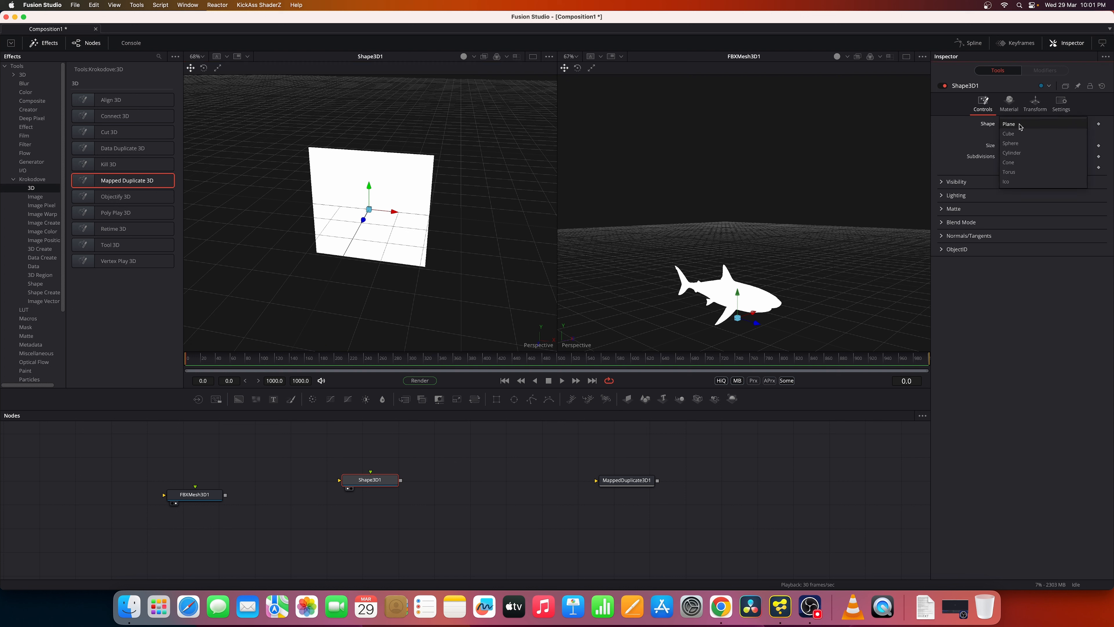
click(1018, 133)
drag(1076, 144, 1049, 146)
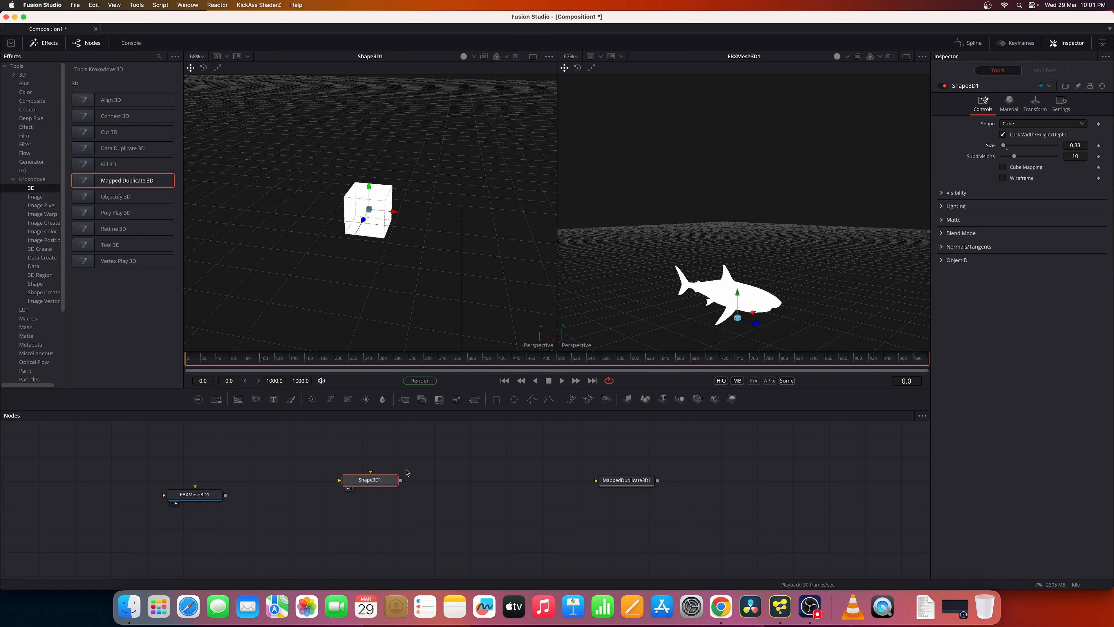
- Feed Shape3D1 into MappedDuplicate3D1 and display the whole grid of cubes at an angle in the second viewer
drag(400, 480, 744, 228)
scroll(791, 206, down, 10)
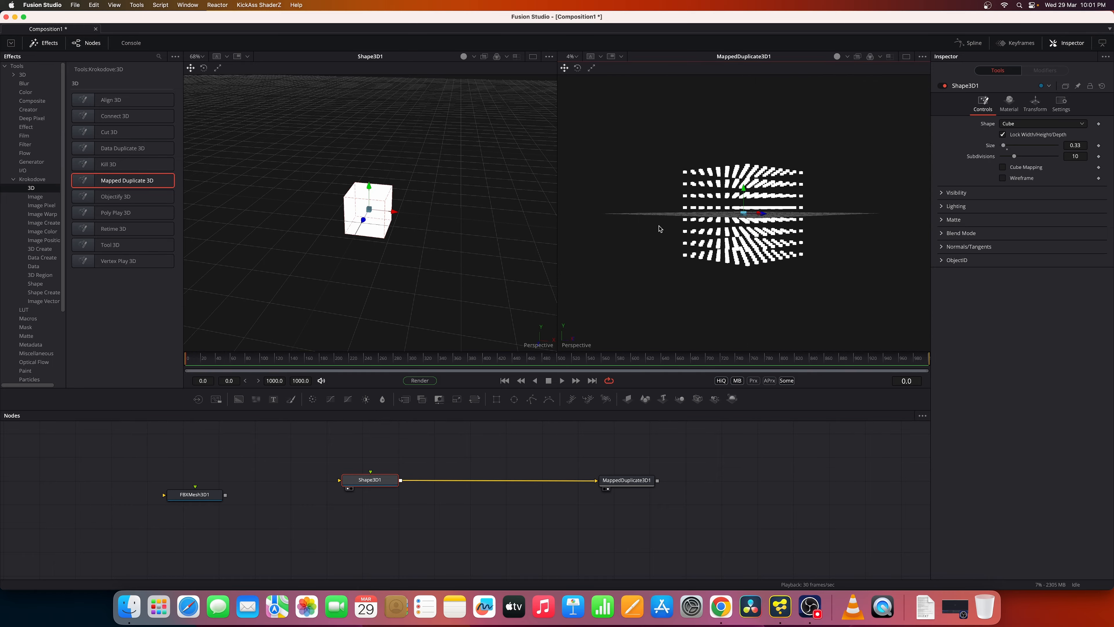
drag(659, 229, 837, 255)
right_click(836, 255)
click(859, 145)
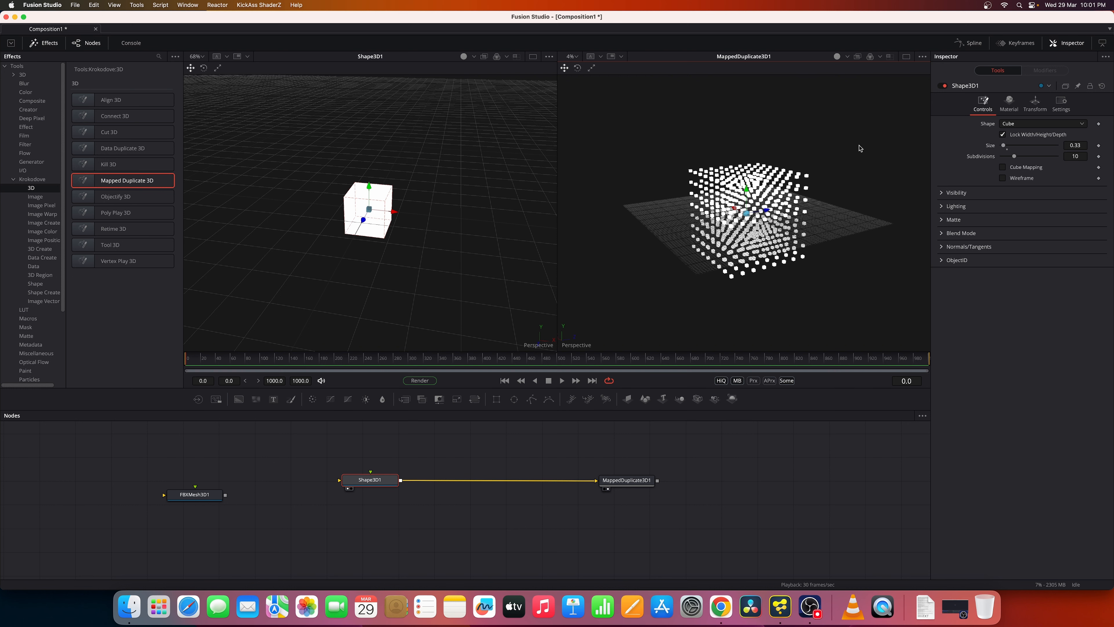
- Turn on Lights shading in the second viewer and display the cube grid from closer up
click(848, 58)
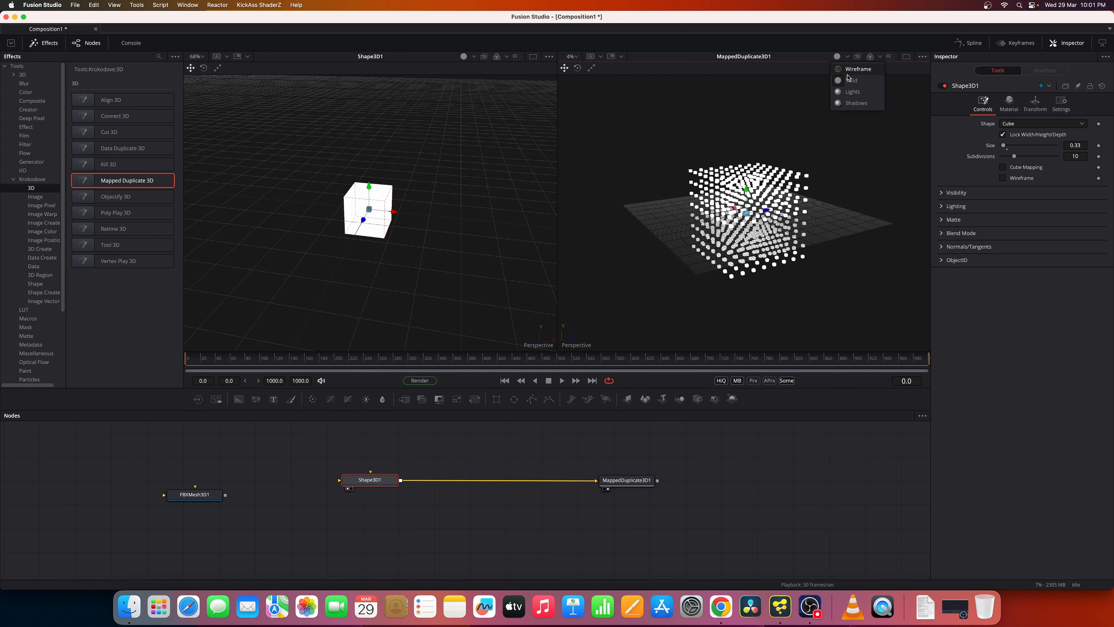
click(835, 92)
scroll(823, 166, up, 3)
scroll(823, 166, up, 2)
mouse_move(838, 163)
mouse_down()
mouse_move(730, 149)
mouse_move(714, 127)
mouse_move(761, 180)
mouse_move(812, 165)
mouse_move(840, 171)
mouse_up()
right_click(840, 170)
key(Escape)
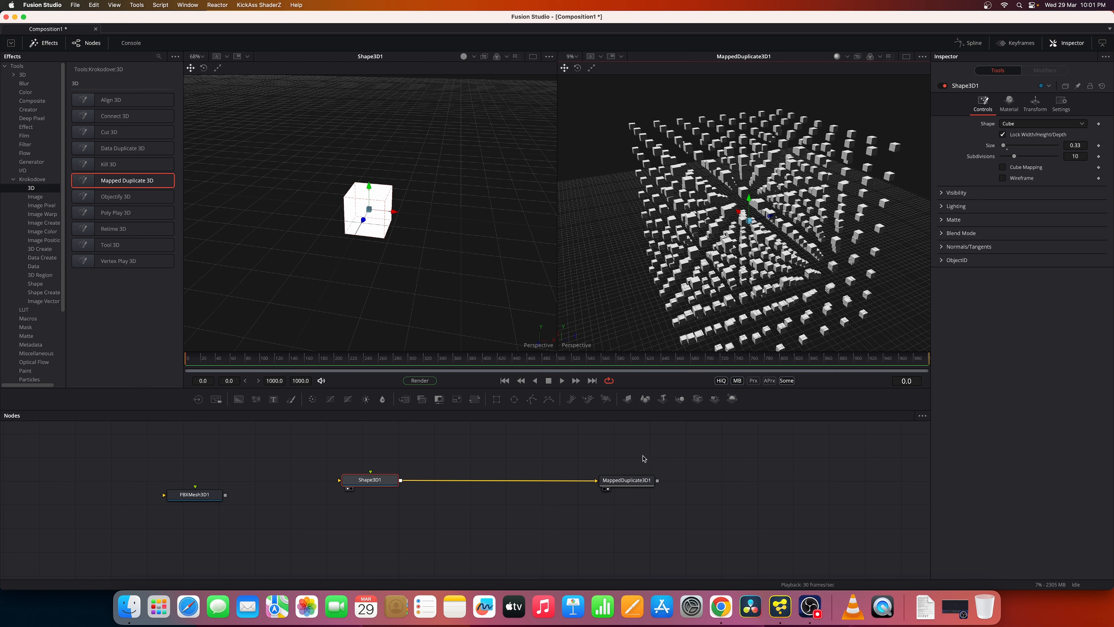
- Try an Offset Base X of 1.81 in MappedDuplicate3D1's Transform settings and undo it
click(626, 479)
drag(1027, 124, 1007, 162)
click(1028, 149)
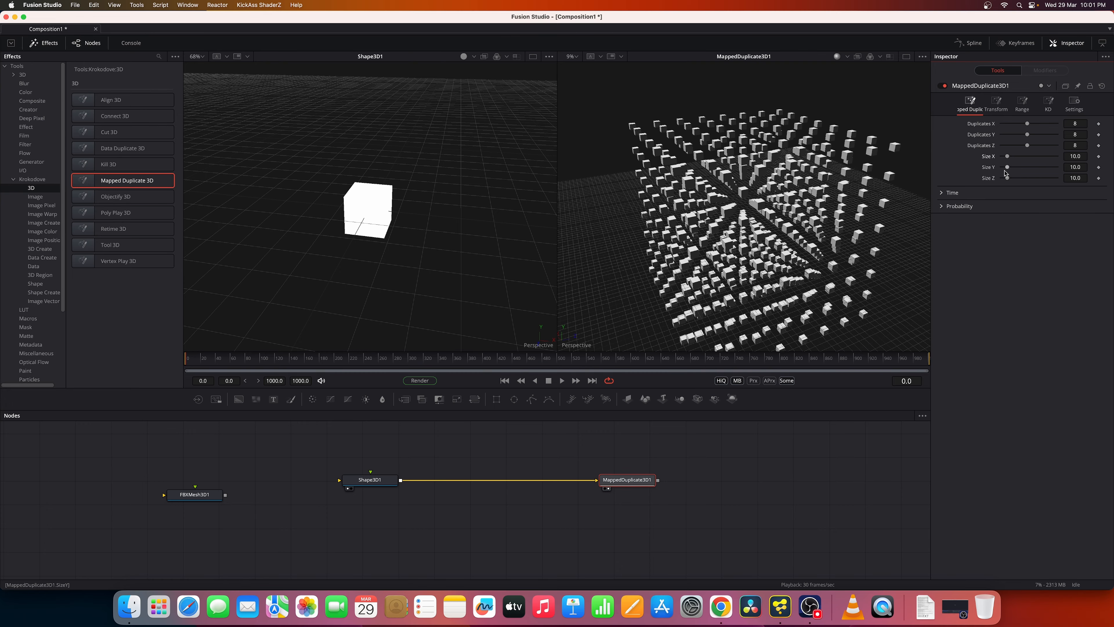
click(1000, 110)
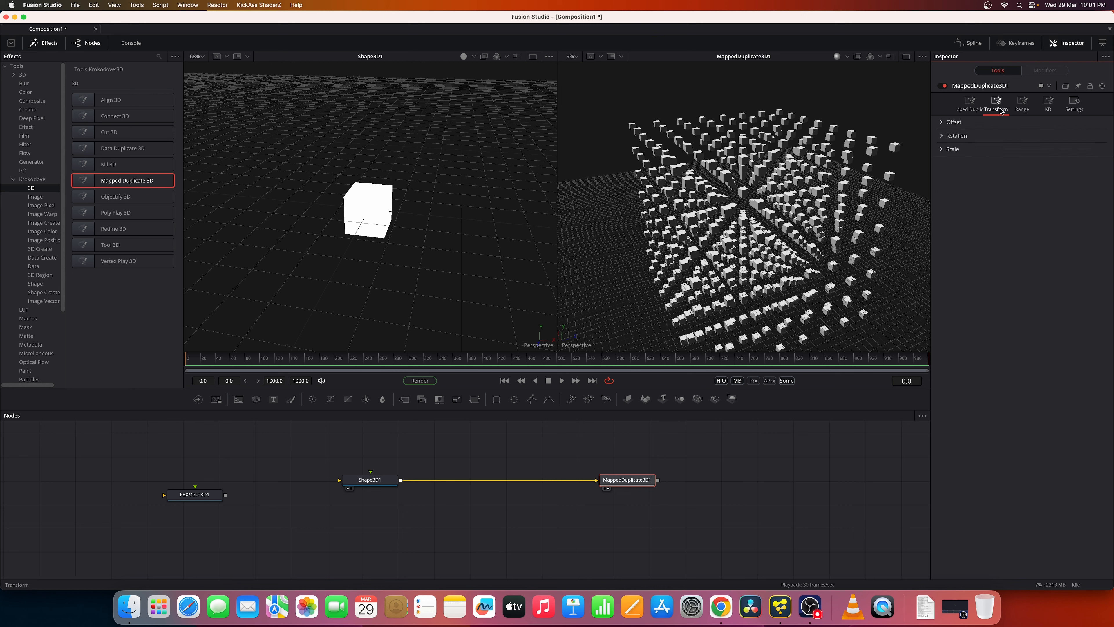
click(948, 123)
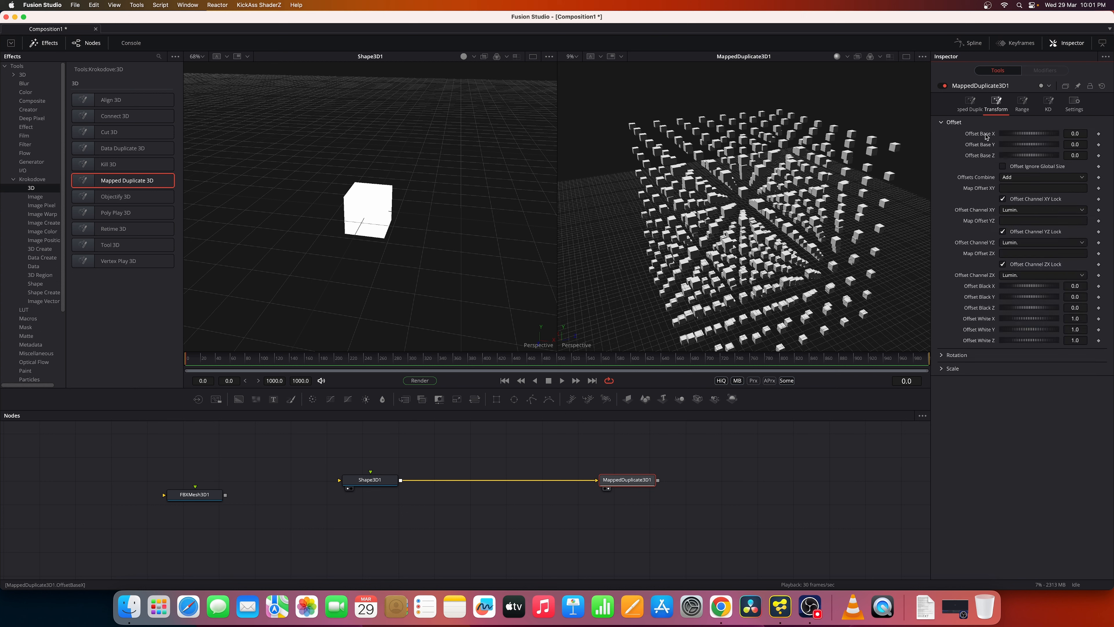
drag(1011, 136, 1030, 136)
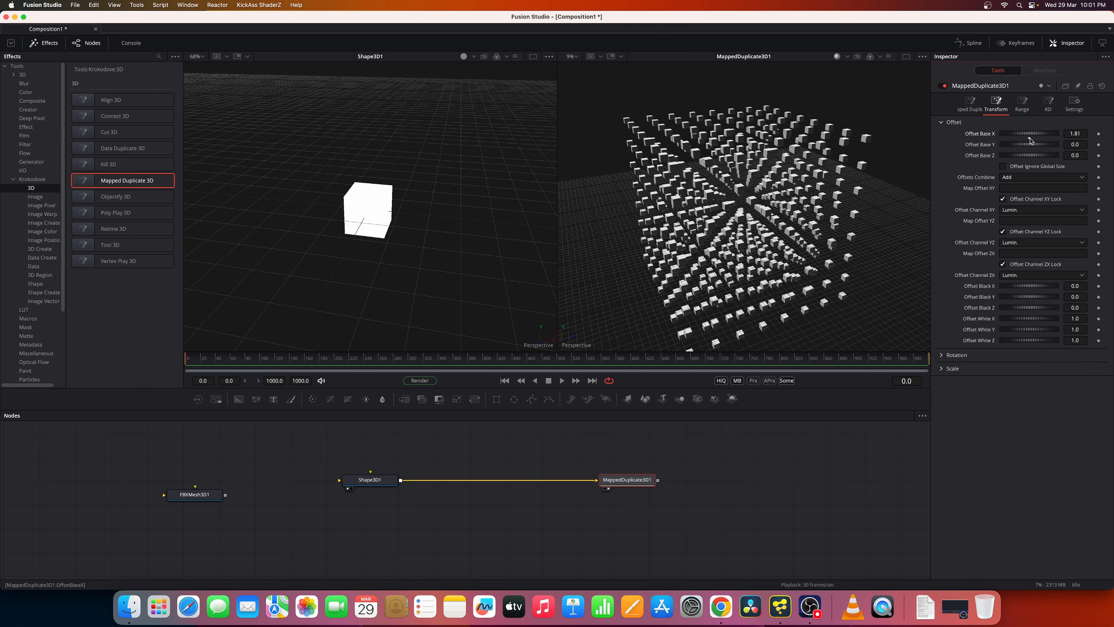
key(super+z)
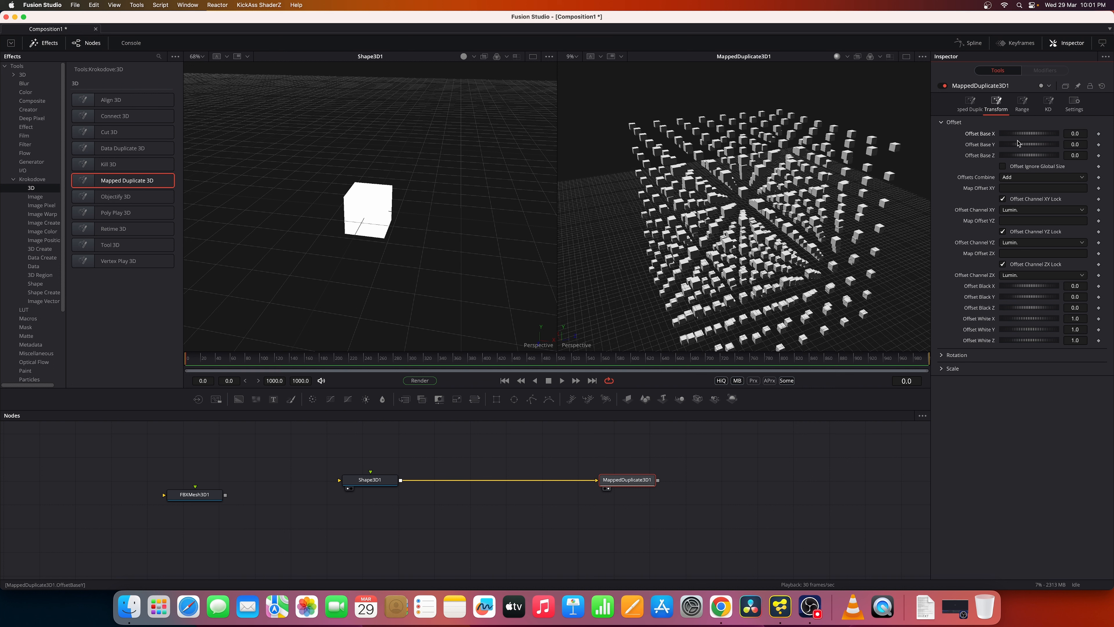
- Examine the Range settings of MappedDuplicate3D1 and return to its main controls
click(1022, 104)
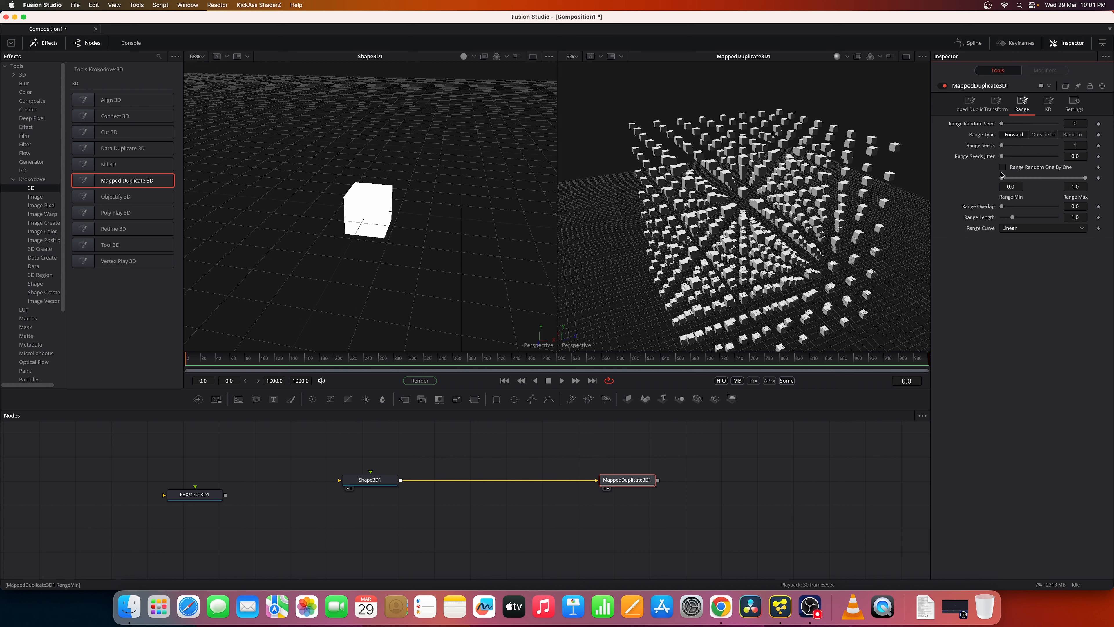
mouse_move(1004, 181)
mouse_down()
mouse_move(1083, 179)
mouse_move(1003, 179)
mouse_up()
click(965, 109)
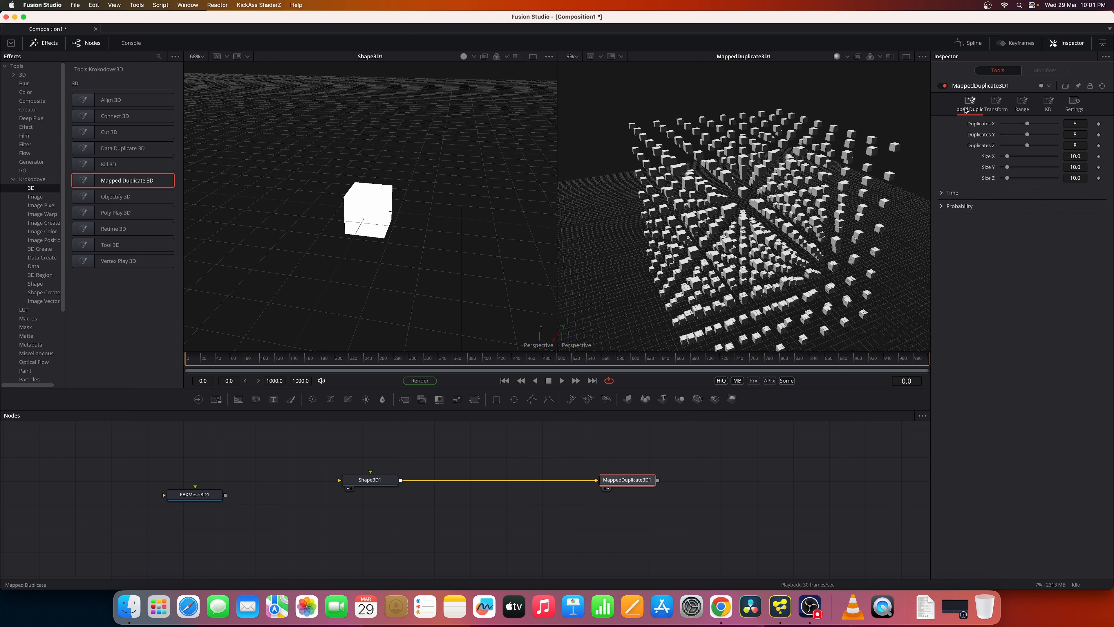
- Set Duplicates X, Y and Z of MappedDuplicate3D1 to 4 each
click(388, 480)
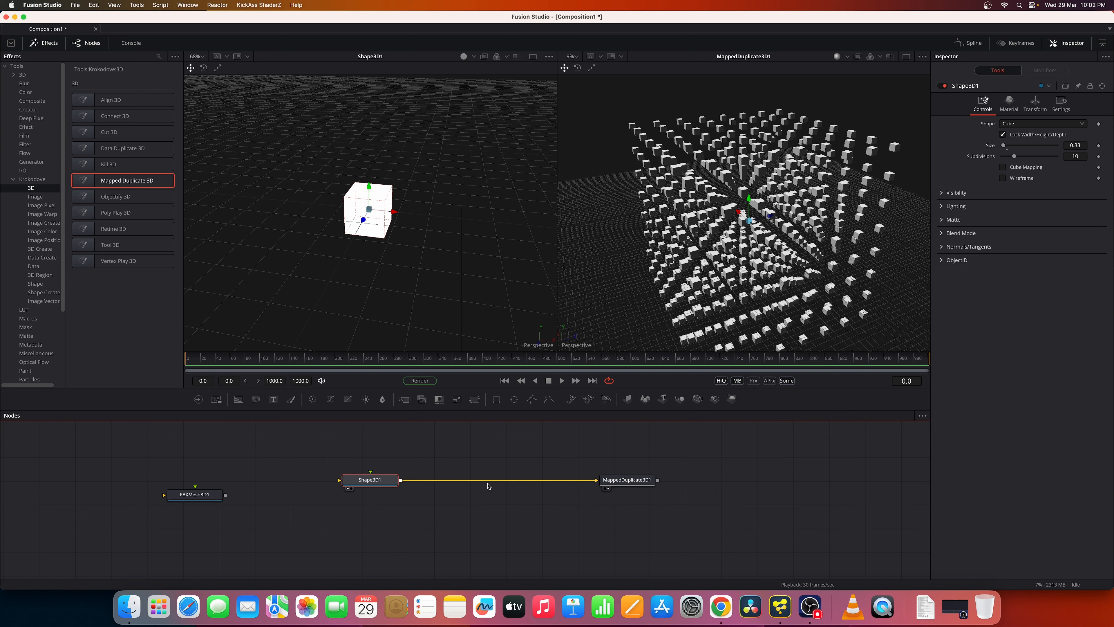
click(626, 483)
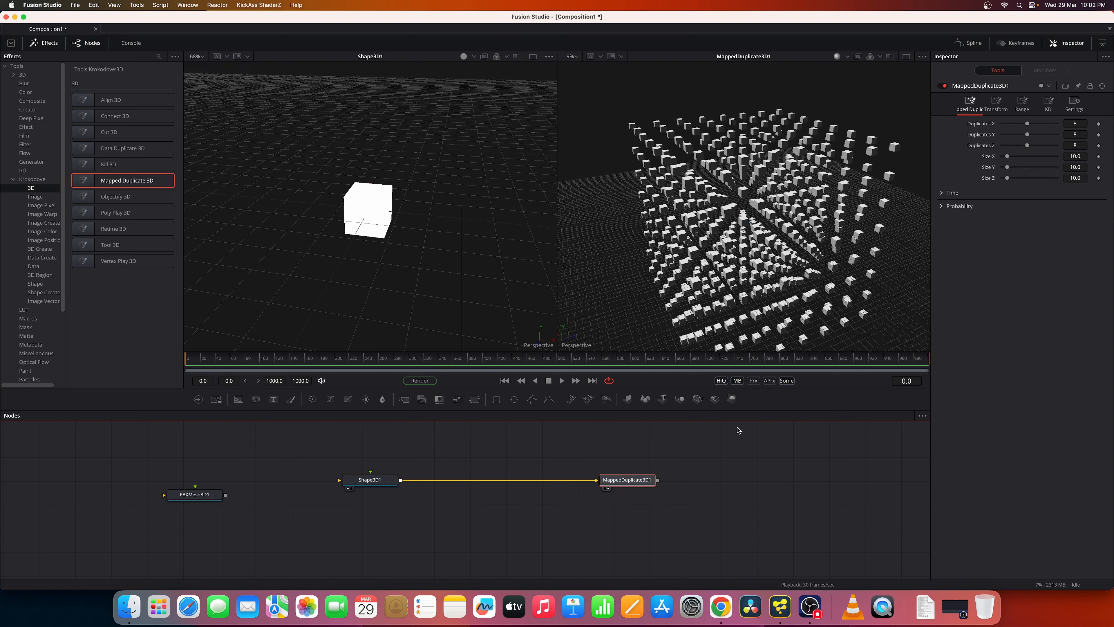
click(1071, 123)
text(4)
key(Tab)
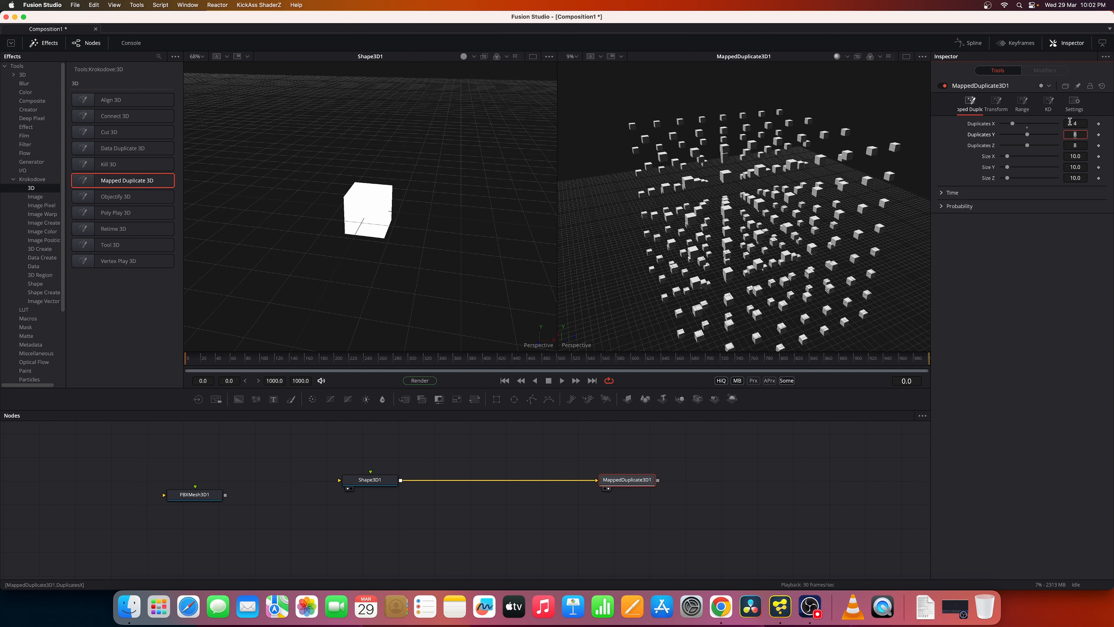
text(4)
key(Tab)
text(4)
key(Tab)
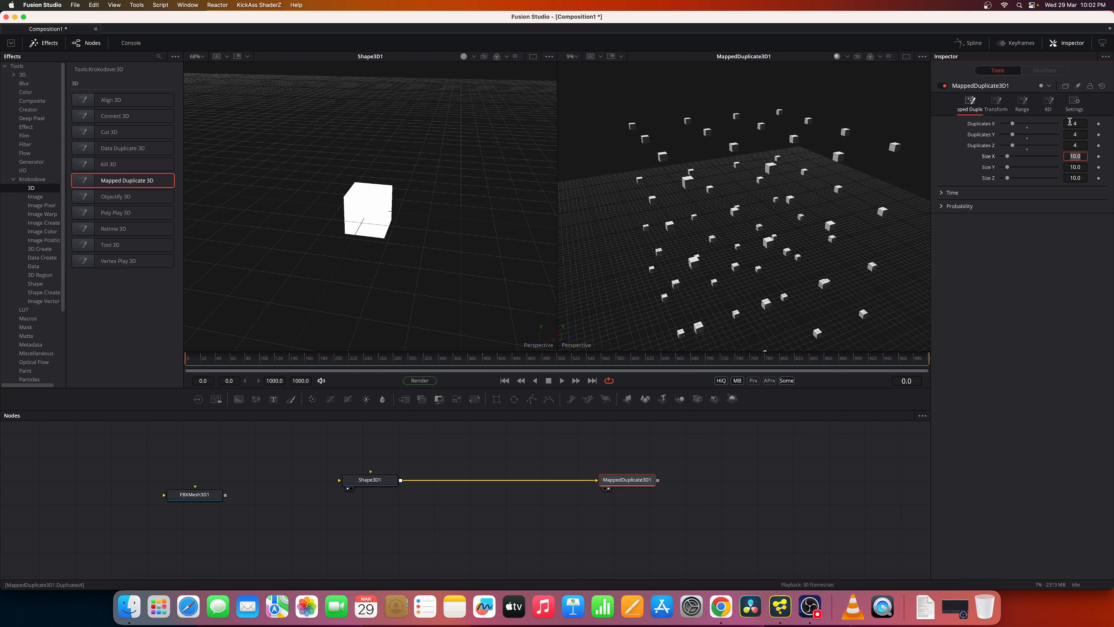
- Feed FBXMesh3D1 into MappedDuplicate3D1 to view a grid of sharks, and reconnect Shape3D1 as its input
drag(225, 495, 597, 480)
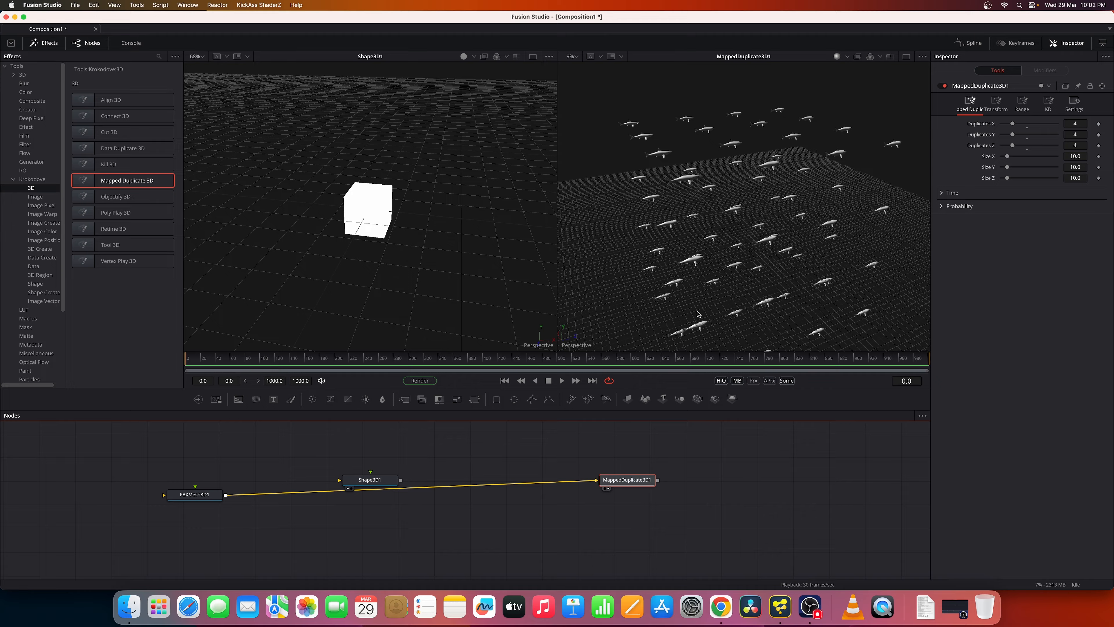
drag(745, 269, 766, 254)
right_click(766, 253)
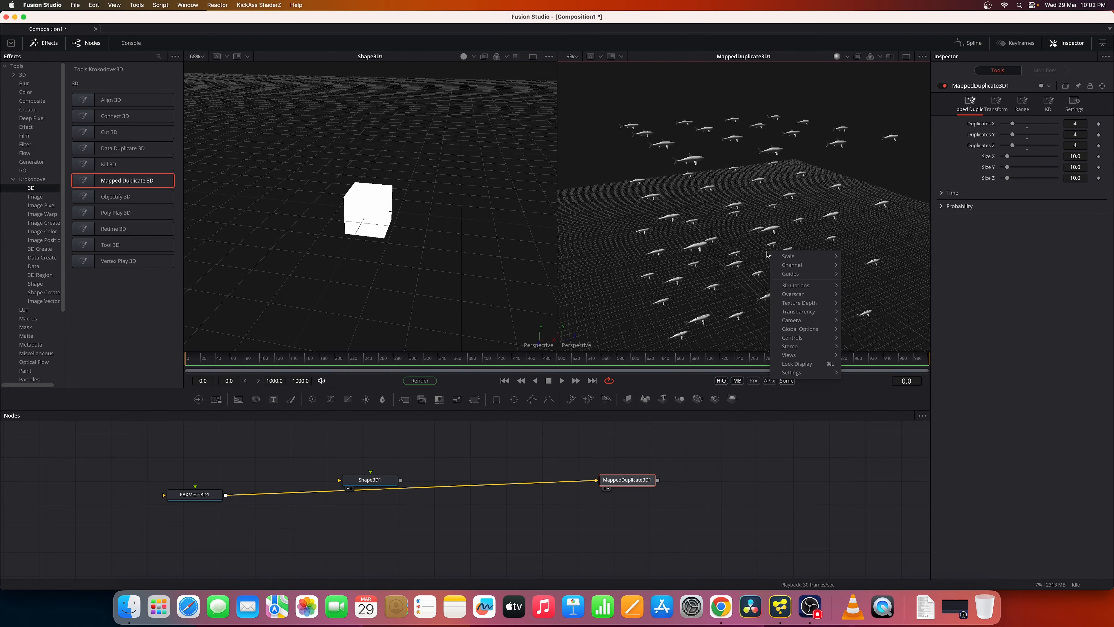
click(563, 483)
drag(563, 482, 539, 486)
drag(400, 480, 597, 480)
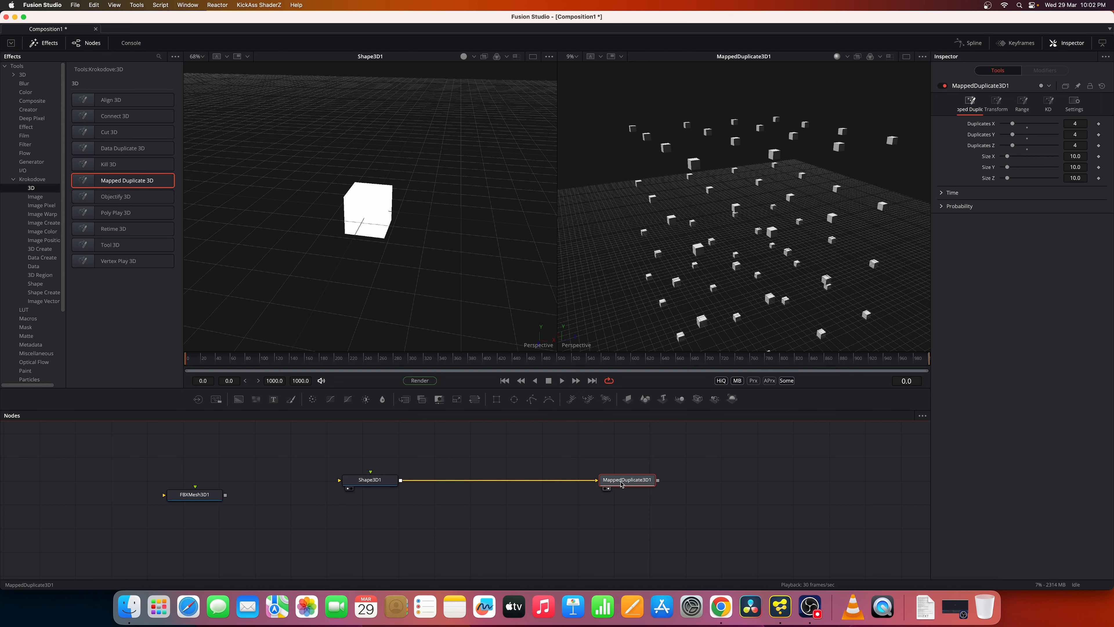
- Examine the Time, Probability, Range and general settings of MappedDuplicate3D1
click(943, 194)
click(942, 328)
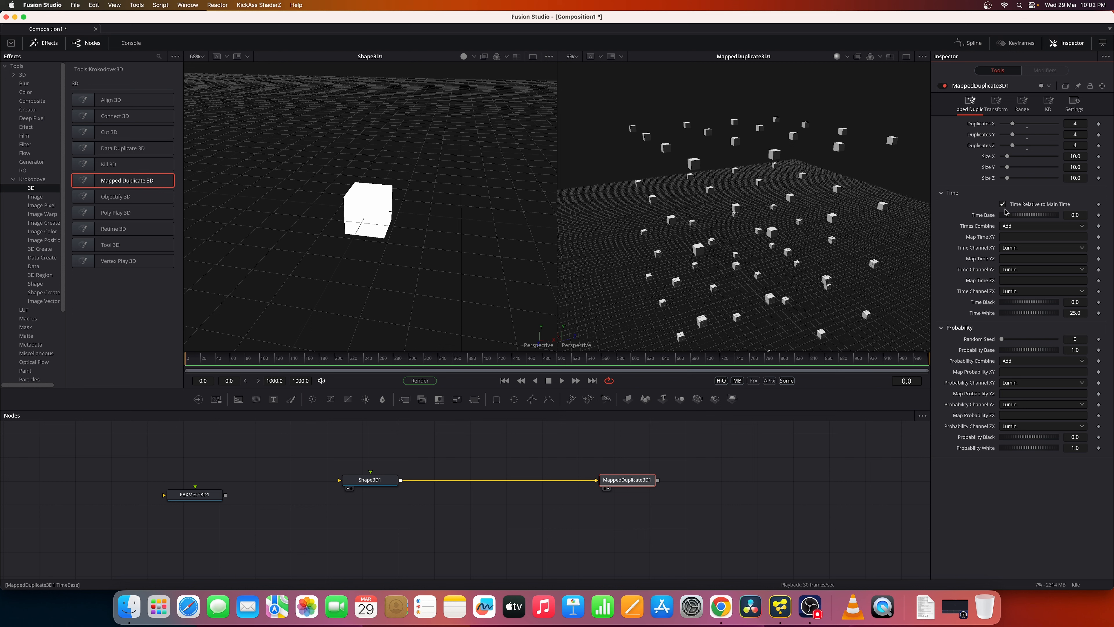
click(1022, 107)
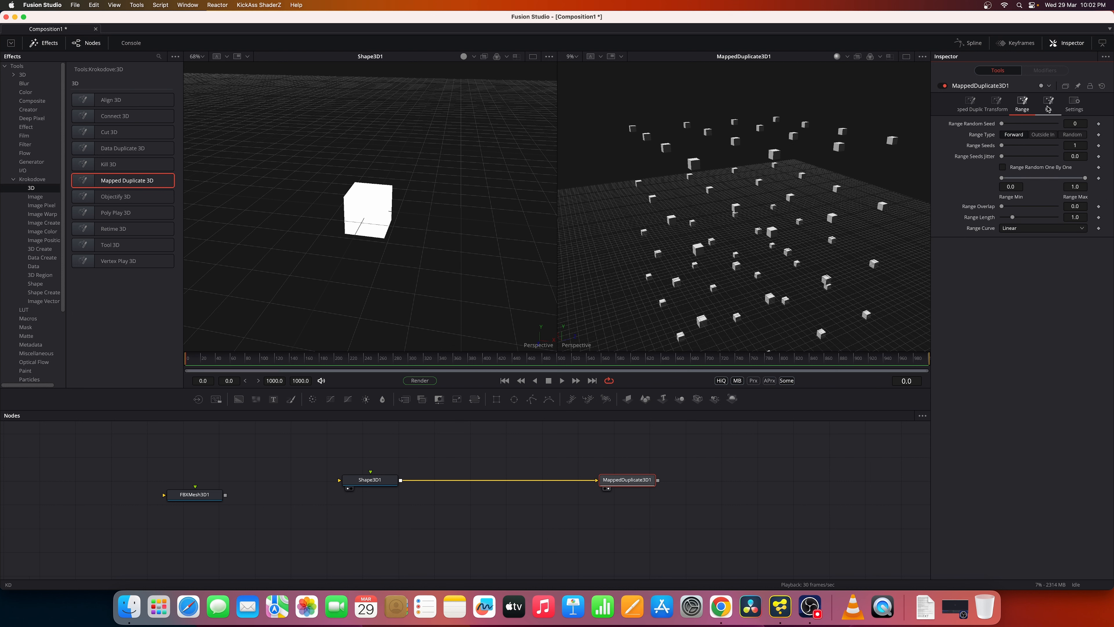
click(1074, 104)
click(970, 104)
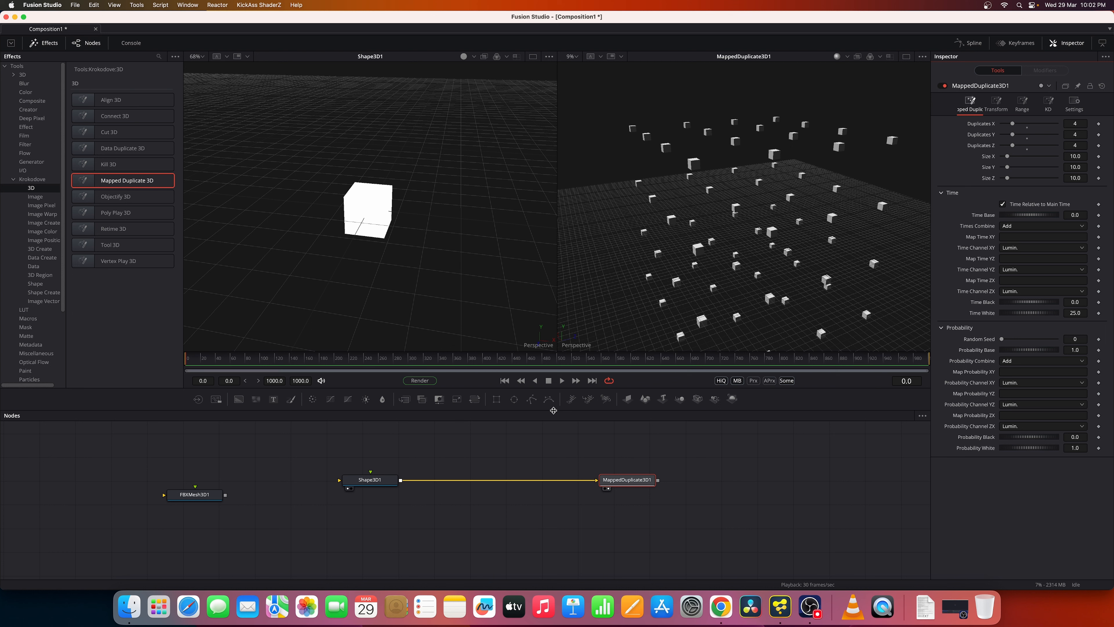
- Delete Shape3D1 and MappedDuplicate3D1, keeping only the FBXMesh3D1 node
drag(555, 436, 662, 499)
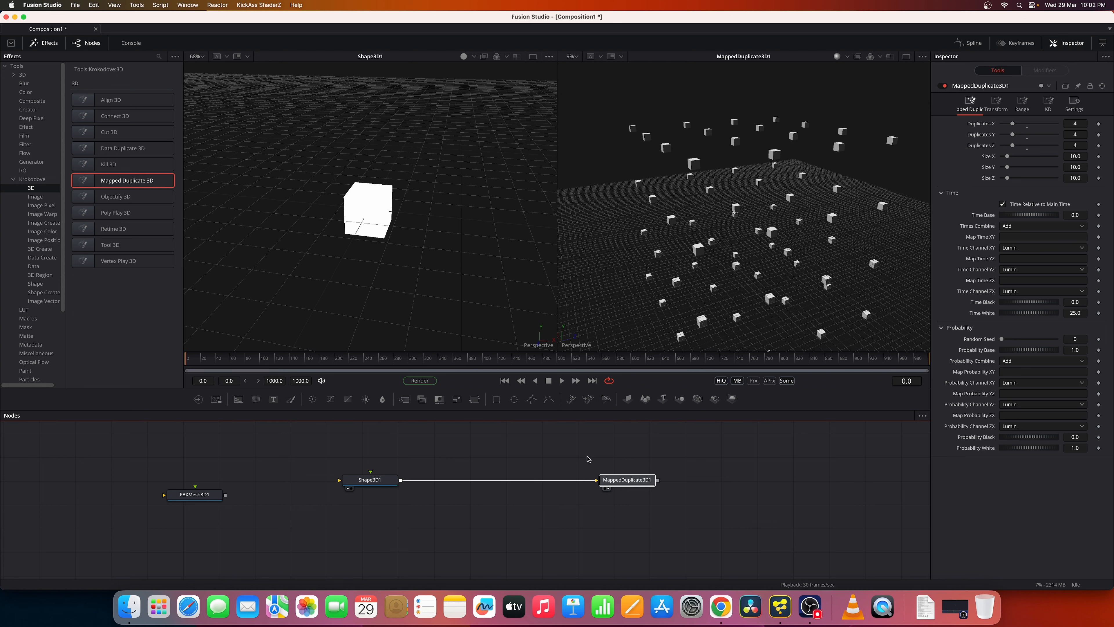
drag(332, 455, 679, 514)
key(Delete)
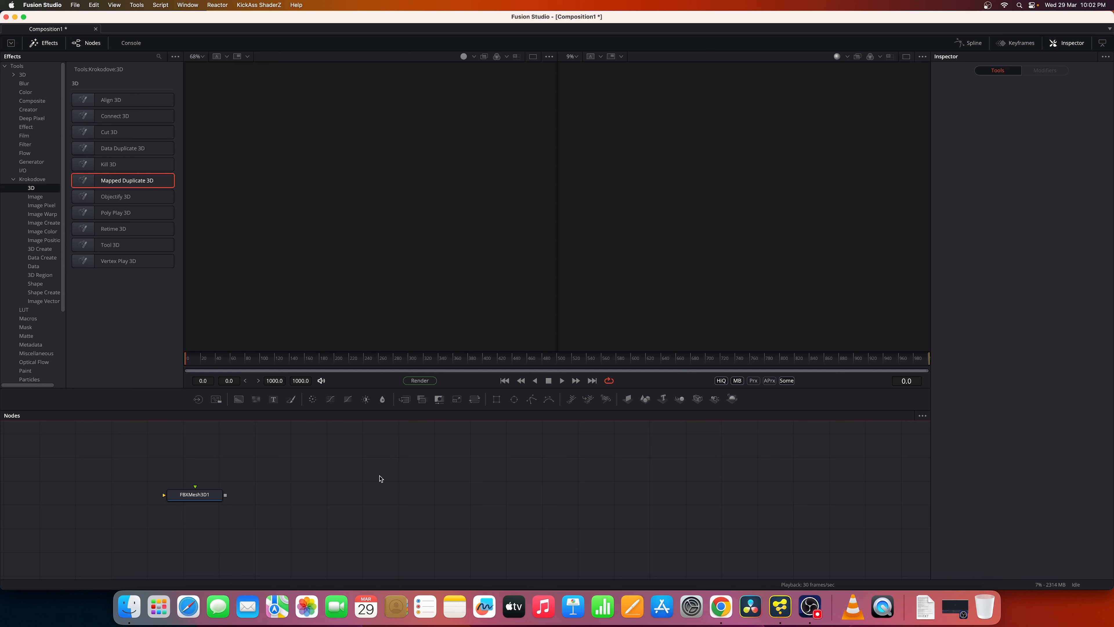
- Add a Text 3D node and display it in the first viewer
key(shift+space)
text(text)
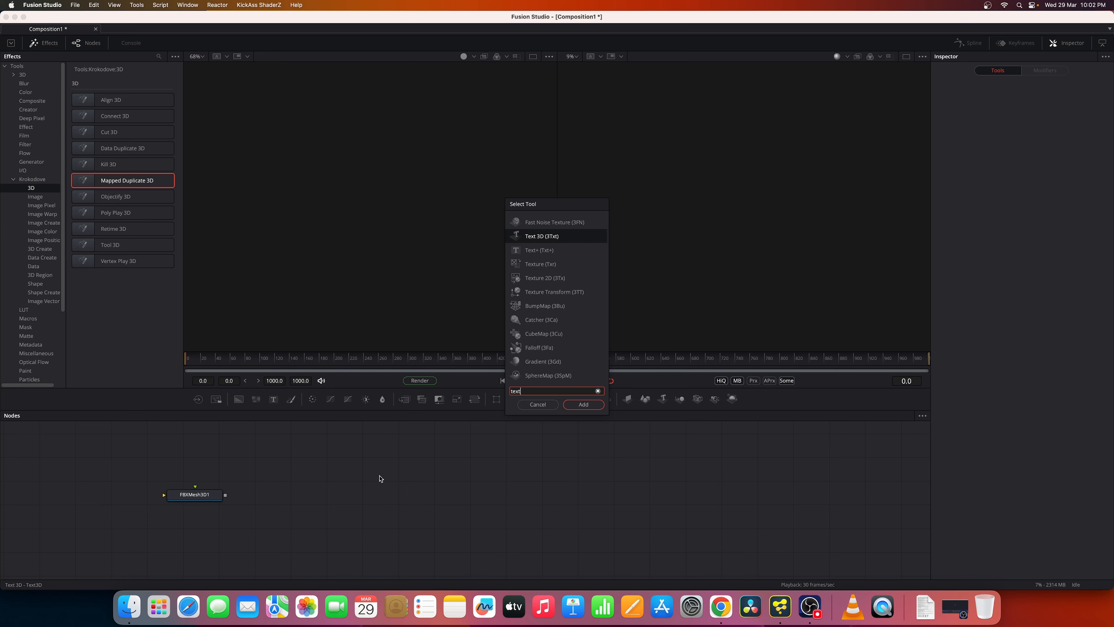
key(Return)
key(1)
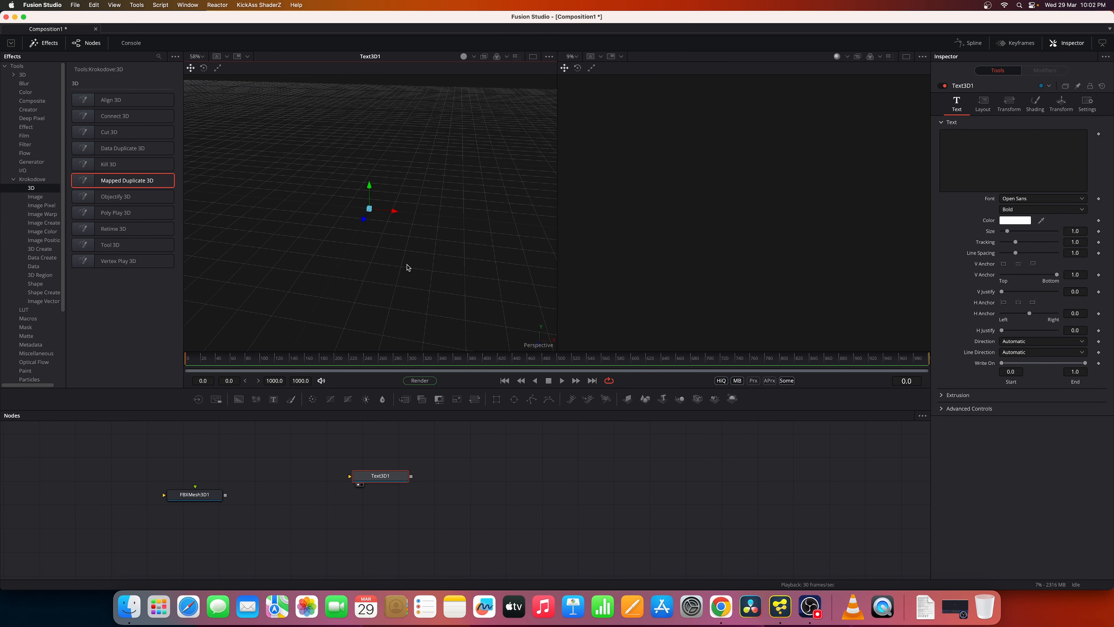
- Enter the text RESOLVE in Text3D1 and set its Size to 1.18
click(954, 167)
text(RE)
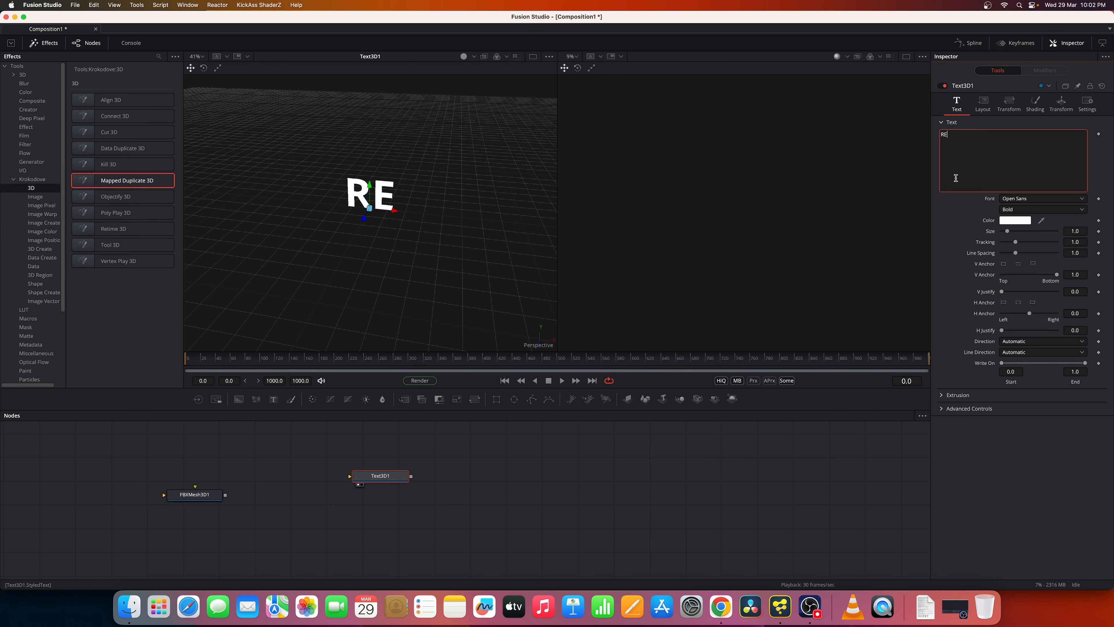
text(SOLVE)
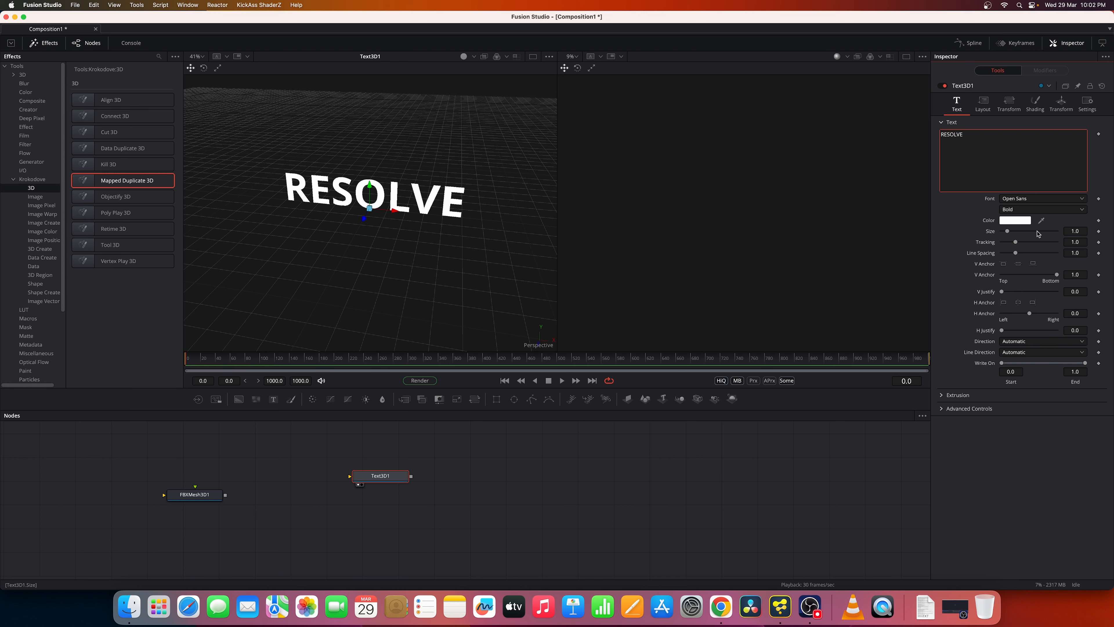
drag(1010, 233, 1011, 232)
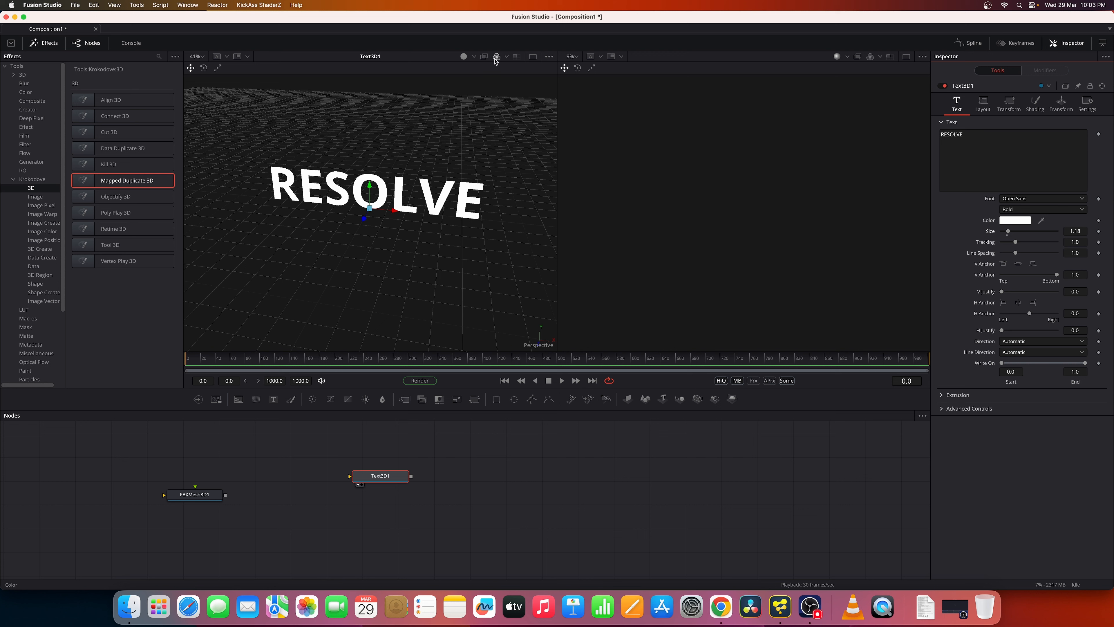
- Turn on Lights shading in the first viewer and set Text3D1's Extrusion Depth to 0.1165
click(474, 56)
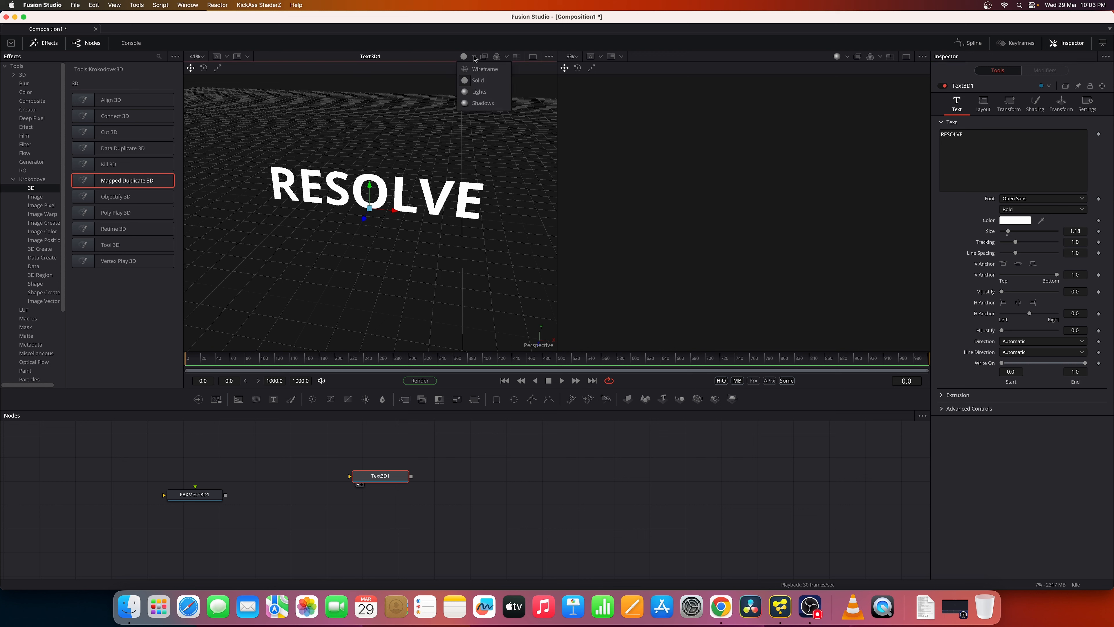
click(480, 92)
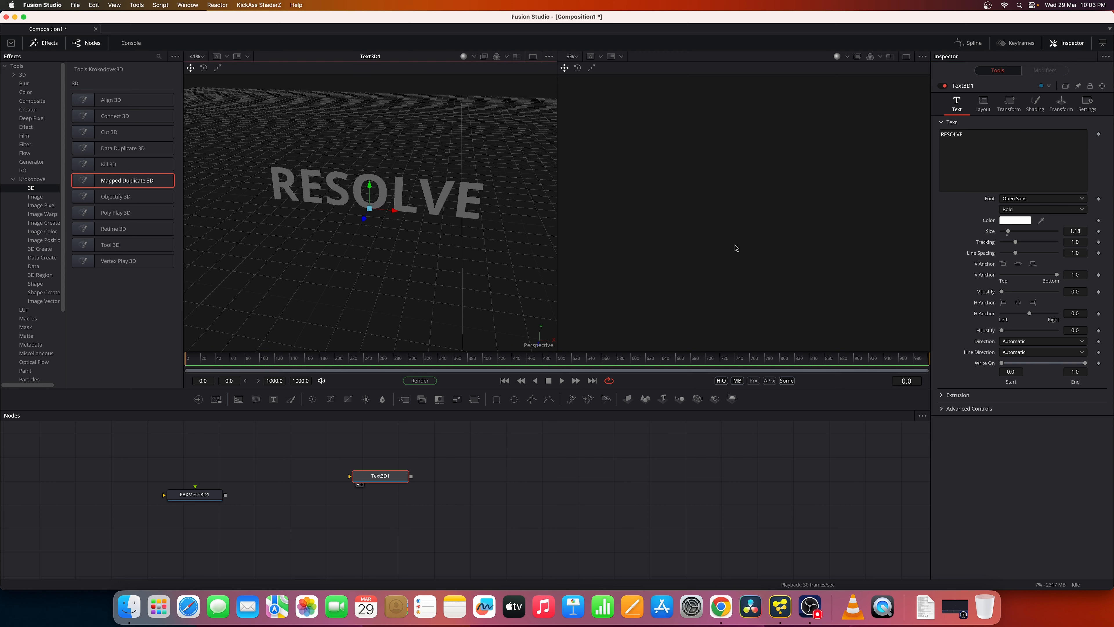
click(947, 394)
drag(1002, 418, 1032, 419)
drag(490, 276, 512, 262)
right_click(513, 265)
click(455, 453)
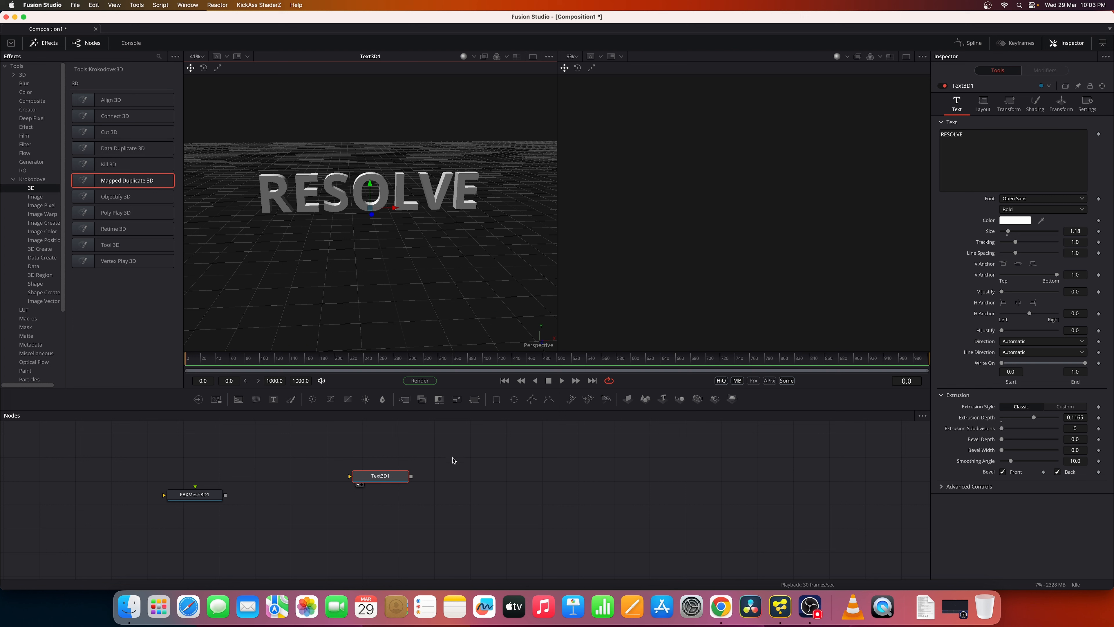
- Move Text3D1 slightly up in the node graph and add a Shape 3D node merged with it
drag(388, 478, 396, 459)
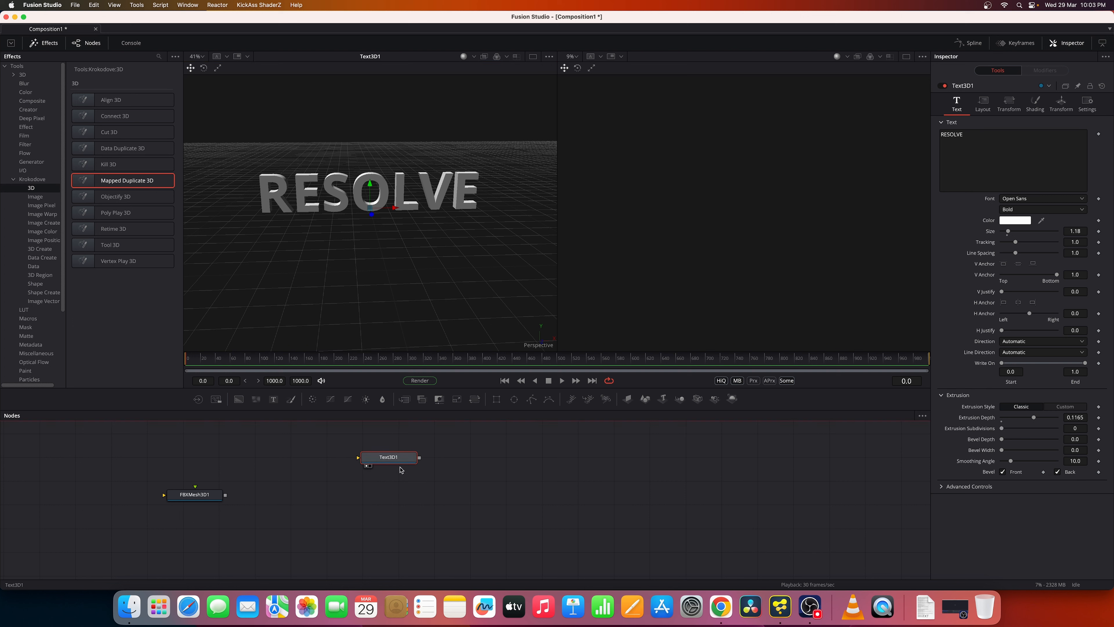
key(shift+space)
text(shape)
key(Return)
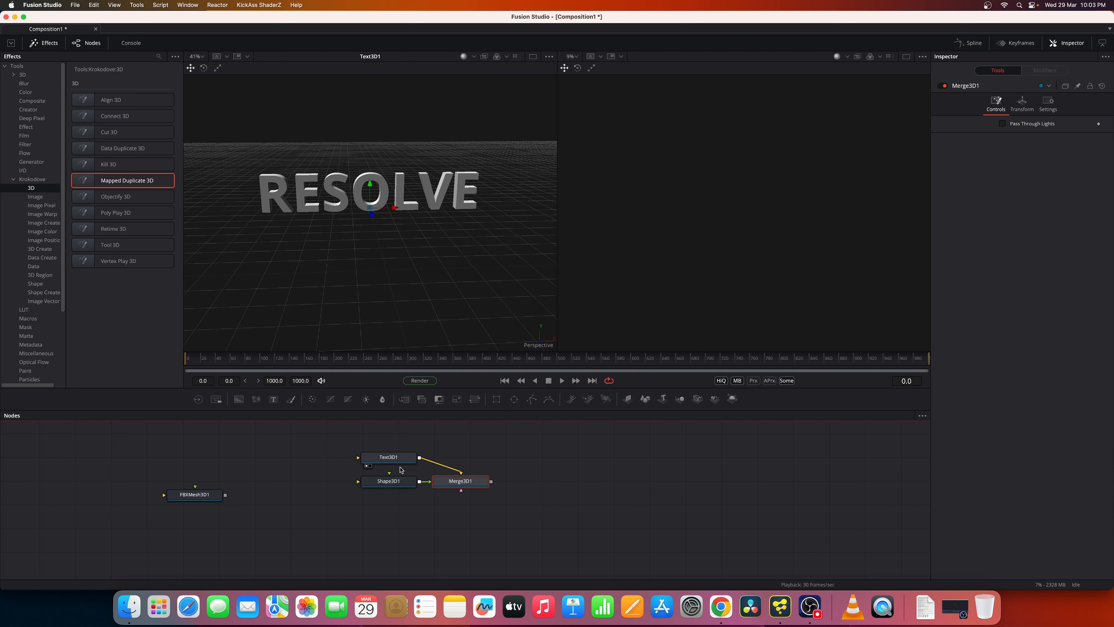
- Display Shape3D1 in the first viewer and Merge3D1 in the second, and move Merge3D1 along negative X and upward in Y
drag(404, 483, 416, 323)
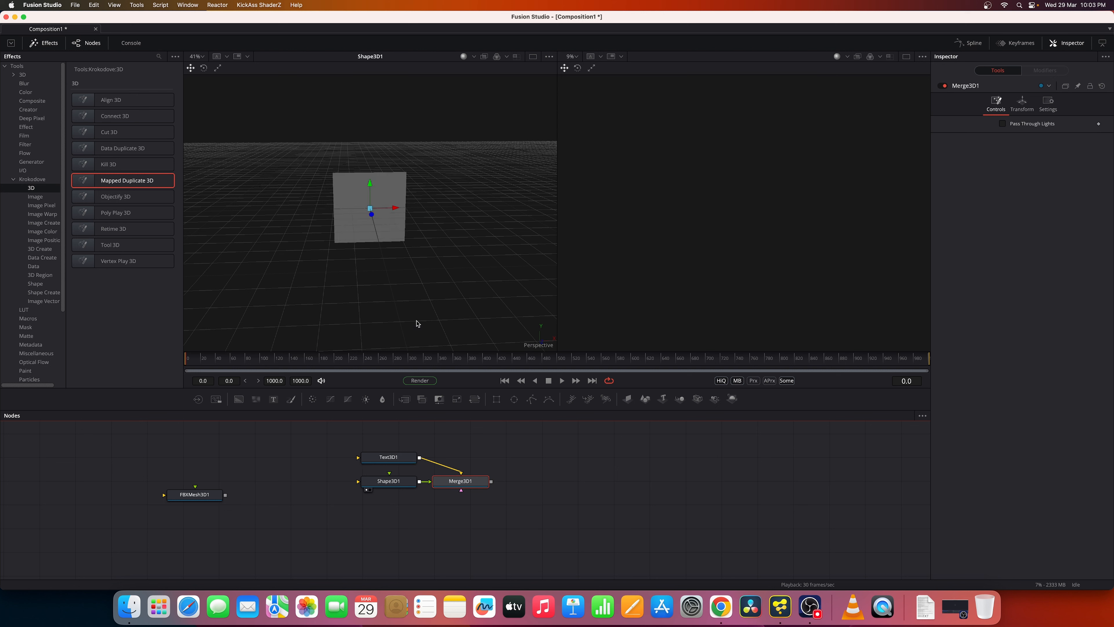
drag(391, 210, 356, 209)
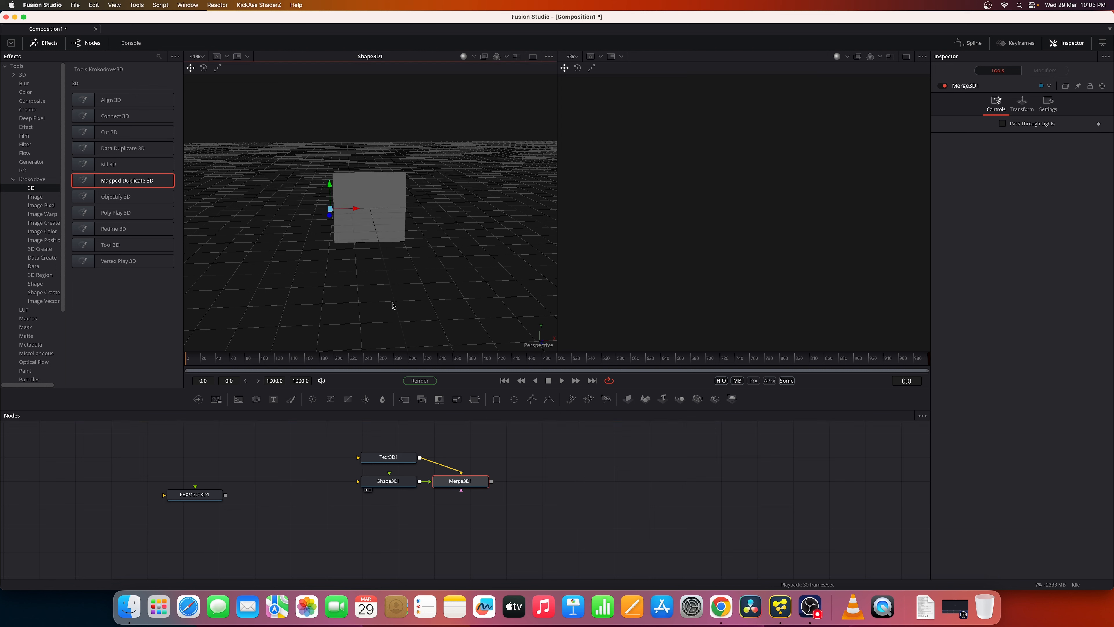
drag(460, 488, 649, 281)
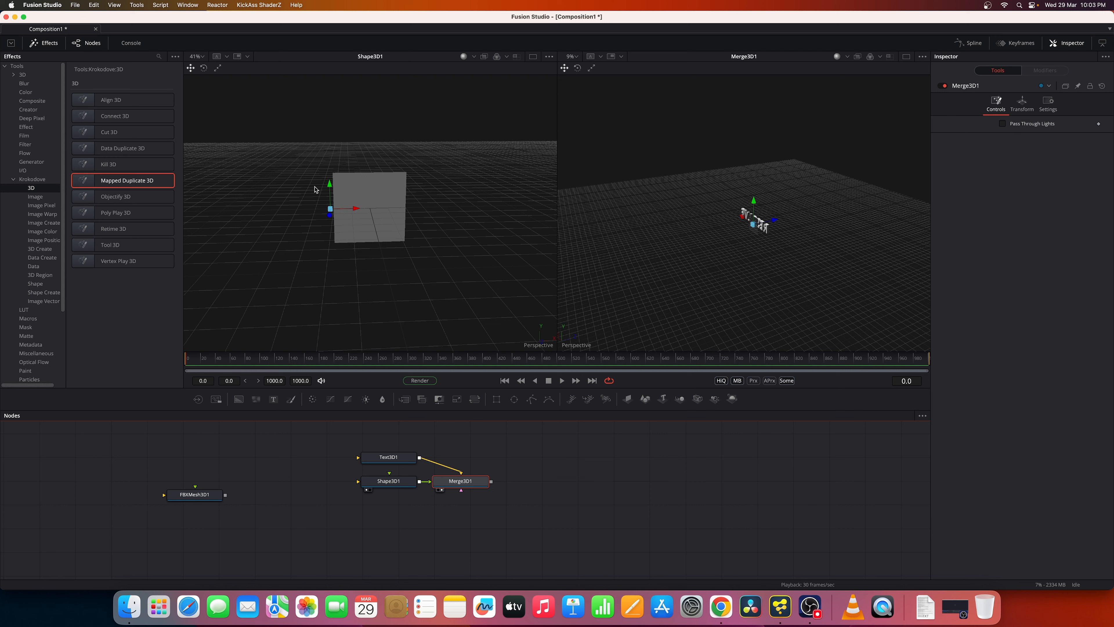
drag(332, 187, 338, 157)
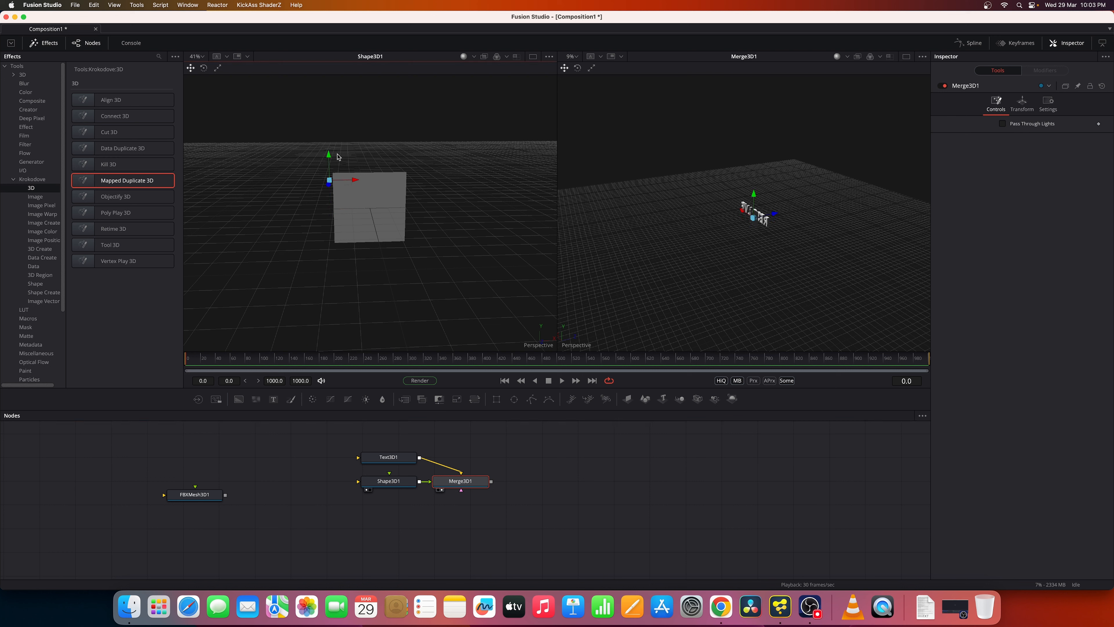
- Move Shape3D1 upward and along negative X, away from the text, and change its Shape to Cube
click(386, 482)
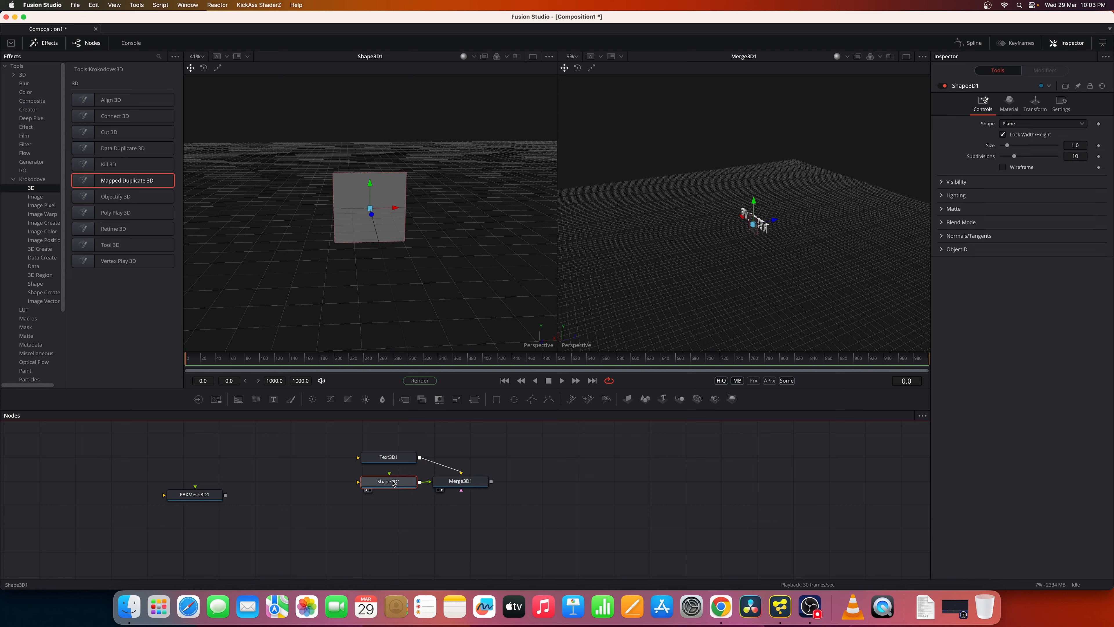
drag(398, 209, 261, 89)
scroll(350, 166, down, 3)
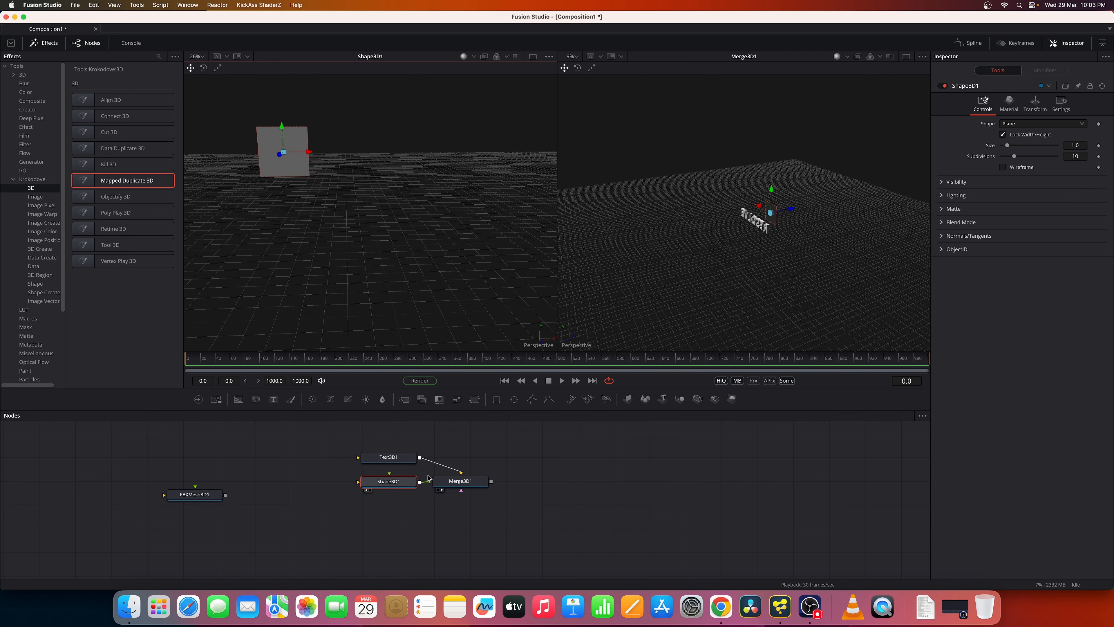
click(1008, 124)
click(1026, 133)
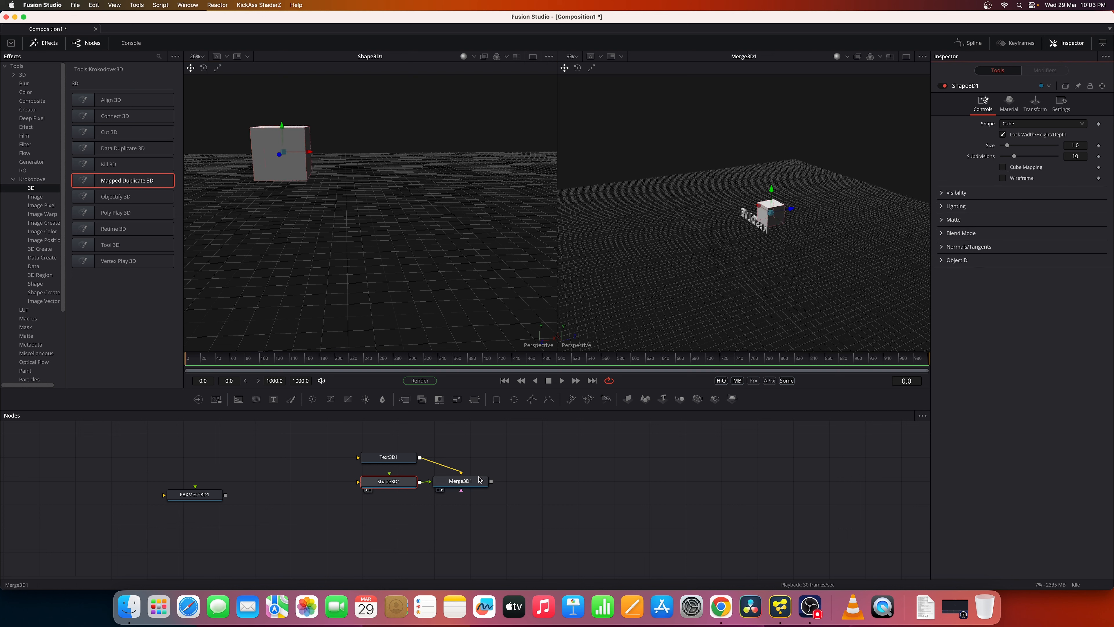
- Add a second Merge 3D node after Merge3D1
drag(733, 326, 651, 267)
right_click(650, 267)
click(731, 246)
drag(720, 238, 782, 244)
drag(702, 275, 718, 299)
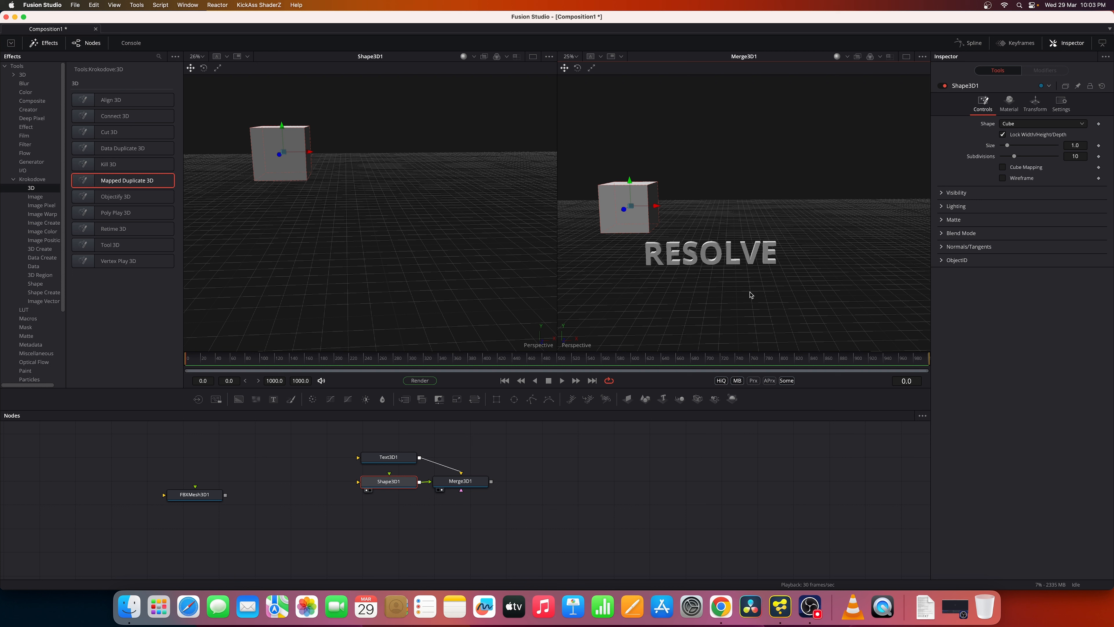
click(474, 480)
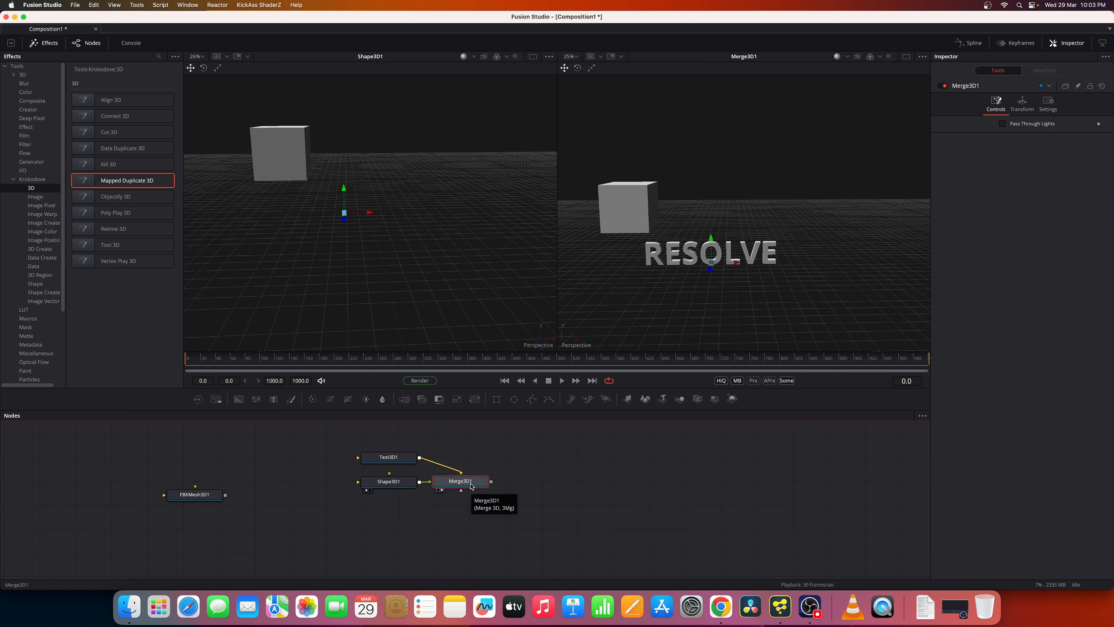
key(shift+space)
text(merge)
key(Return)
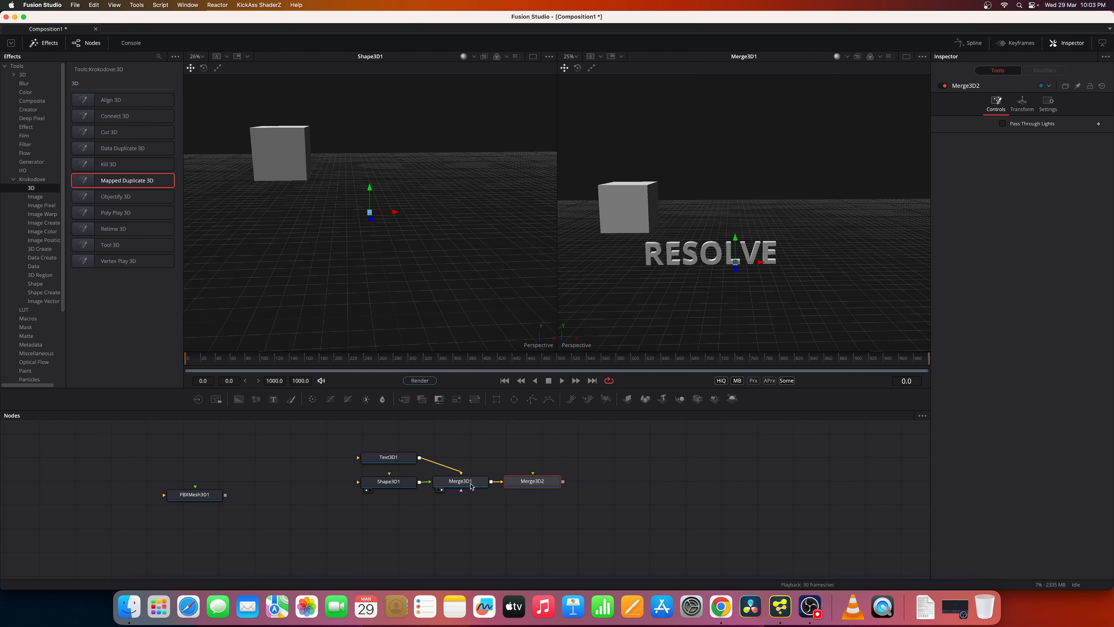
- Add a Spot Light to Merge3D1, placed from an angled view of the cube and text
drag(695, 340, 728, 334)
right_click(728, 331)
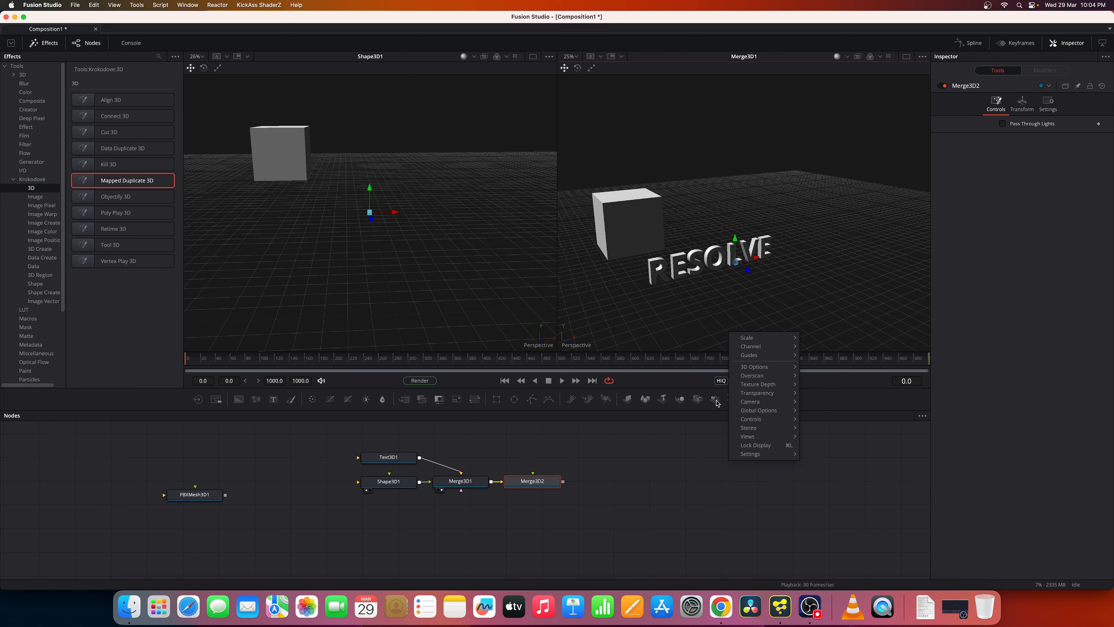
click(716, 400)
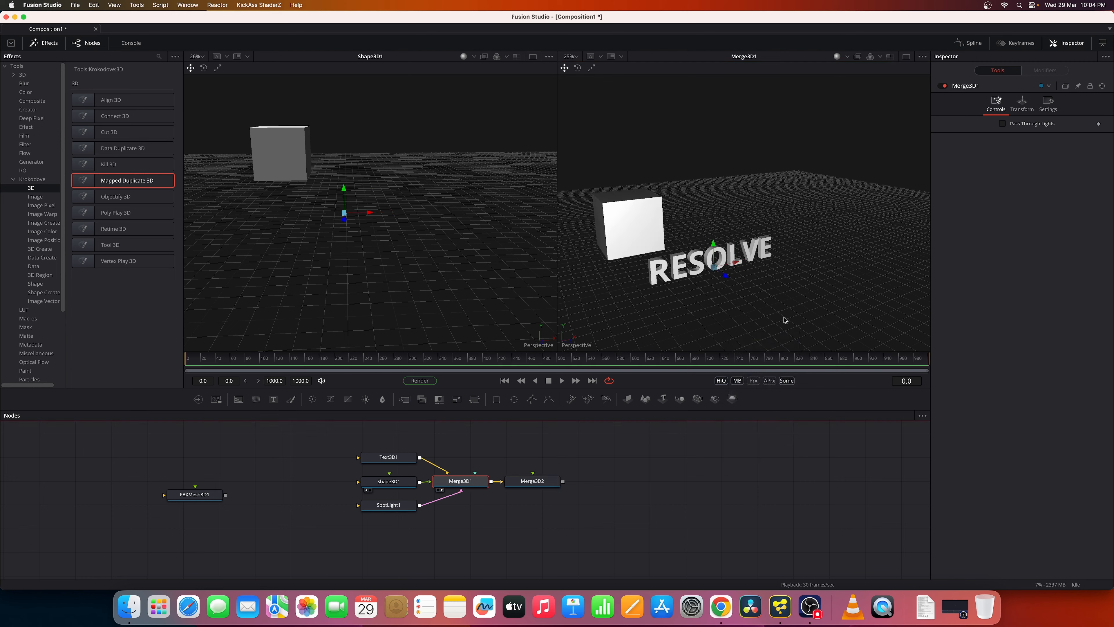
- Add a Point Light node connected to Merge3D1
drag(784, 321, 620, 294)
right_click(620, 294)
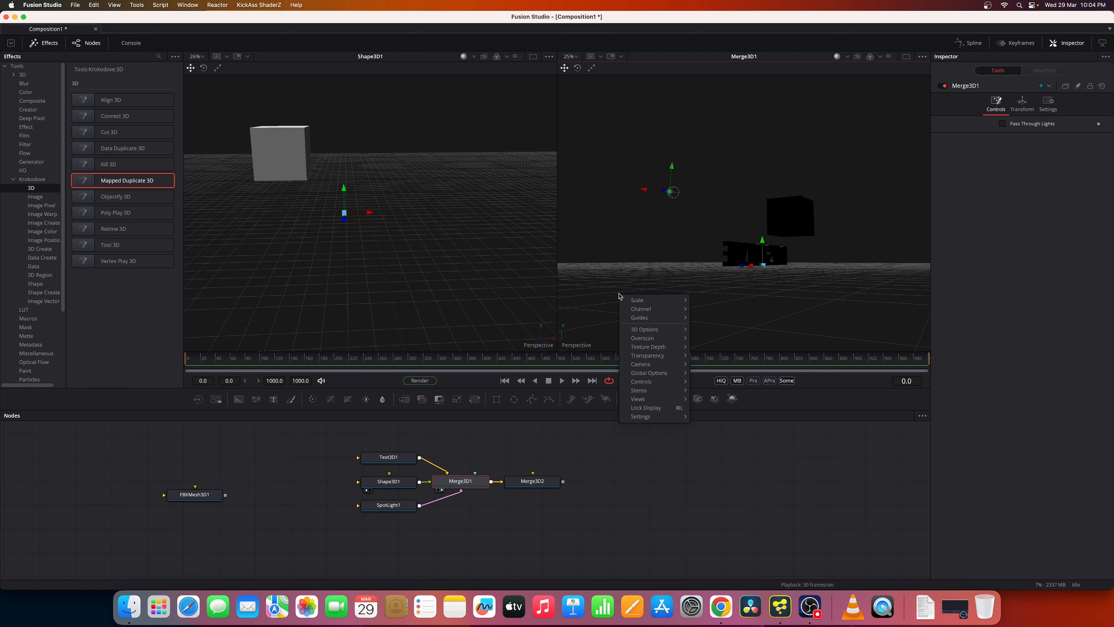
click(829, 309)
click(482, 486)
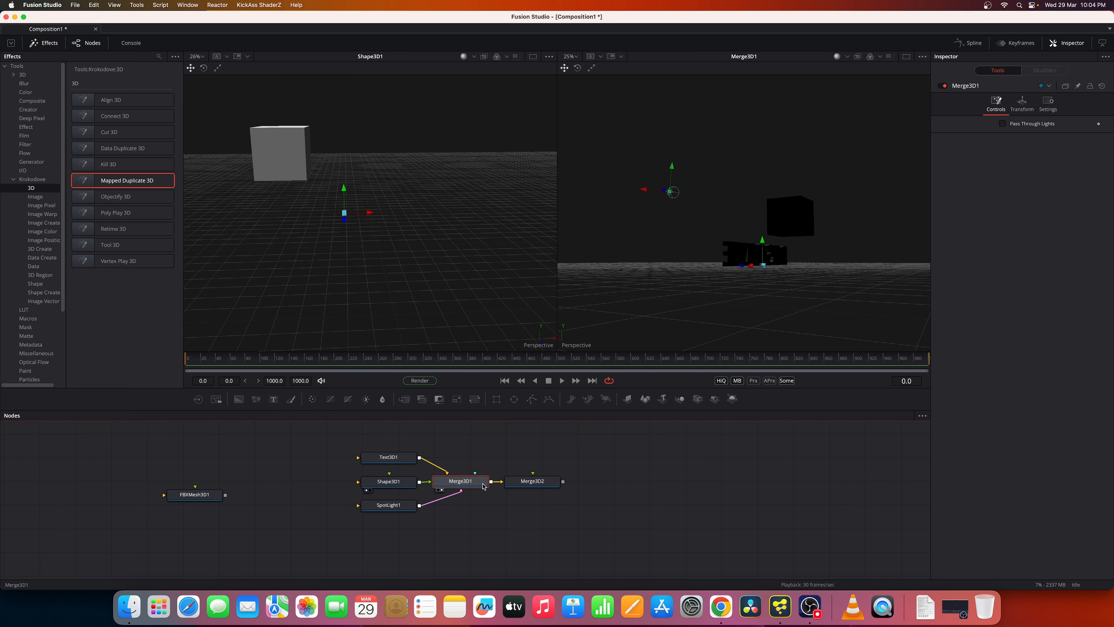
key(shift+space)
text(poin)
key(Up)
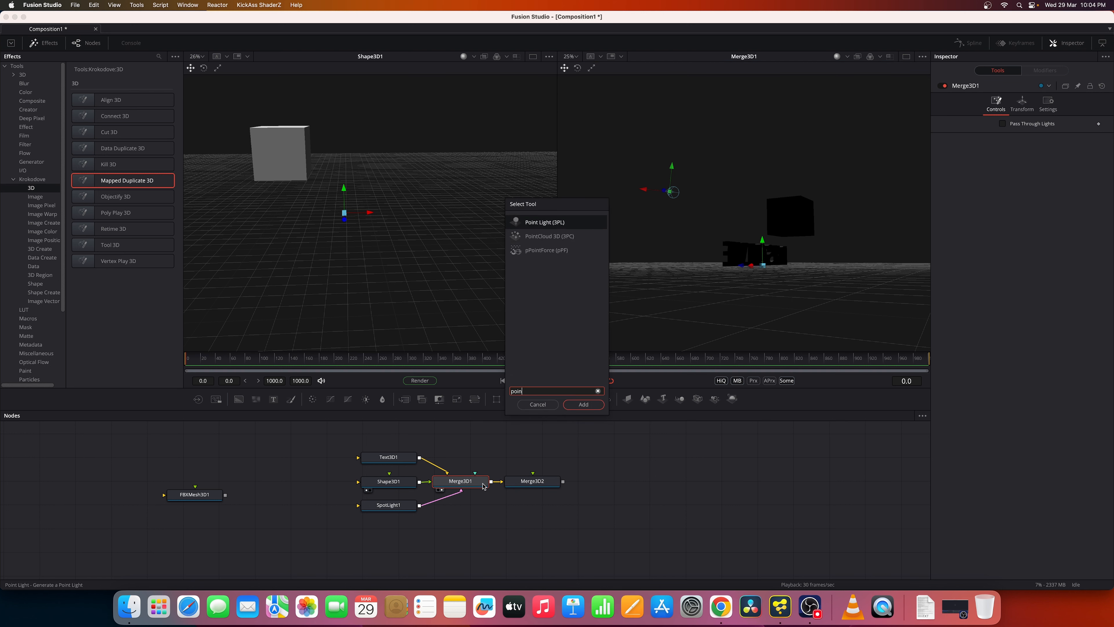
key(Return)
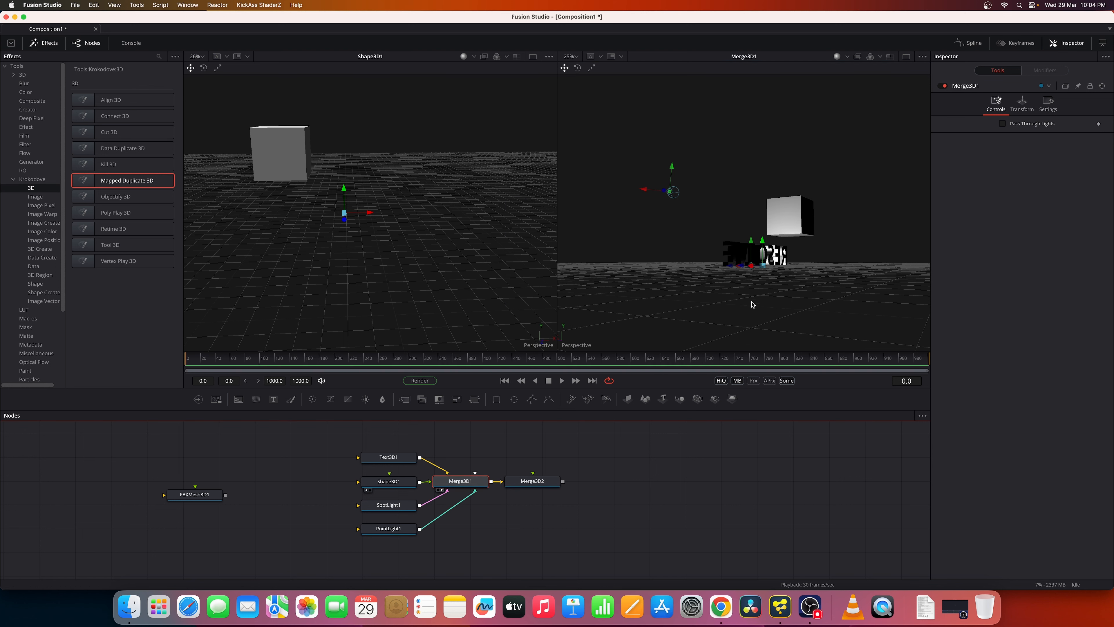
- Reconnect SpotLight1 and PointLight1 from Merge3D1 to Merge3D2 and move both light nodes below the merge nodes
drag(753, 276, 767, 348)
right_click(767, 348)
click(726, 241)
drag(727, 240, 880, 277)
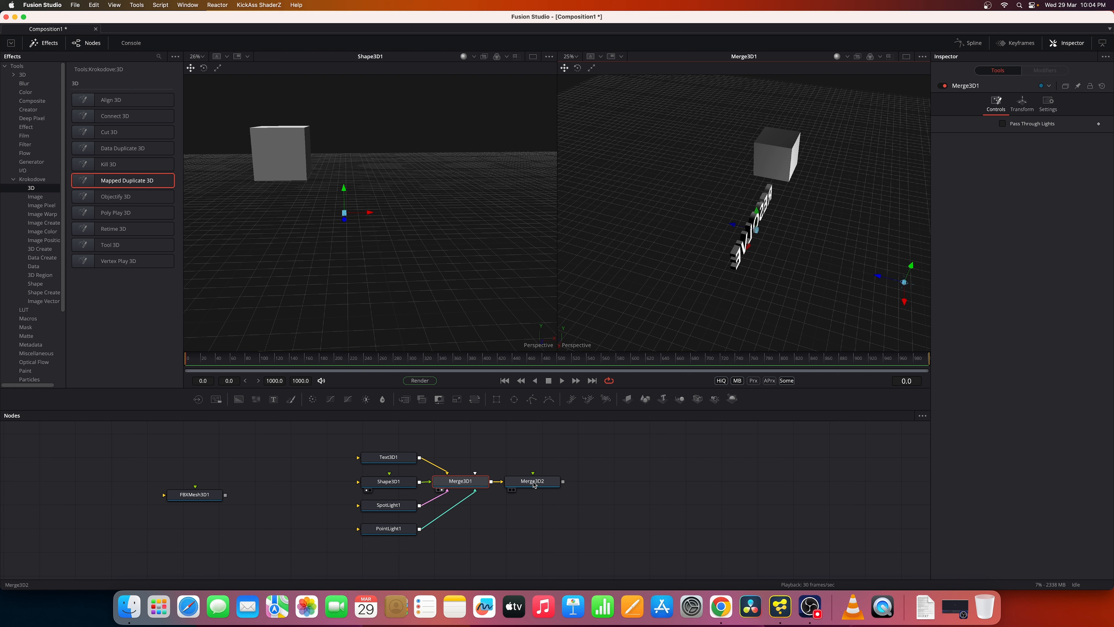
drag(447, 491, 532, 491)
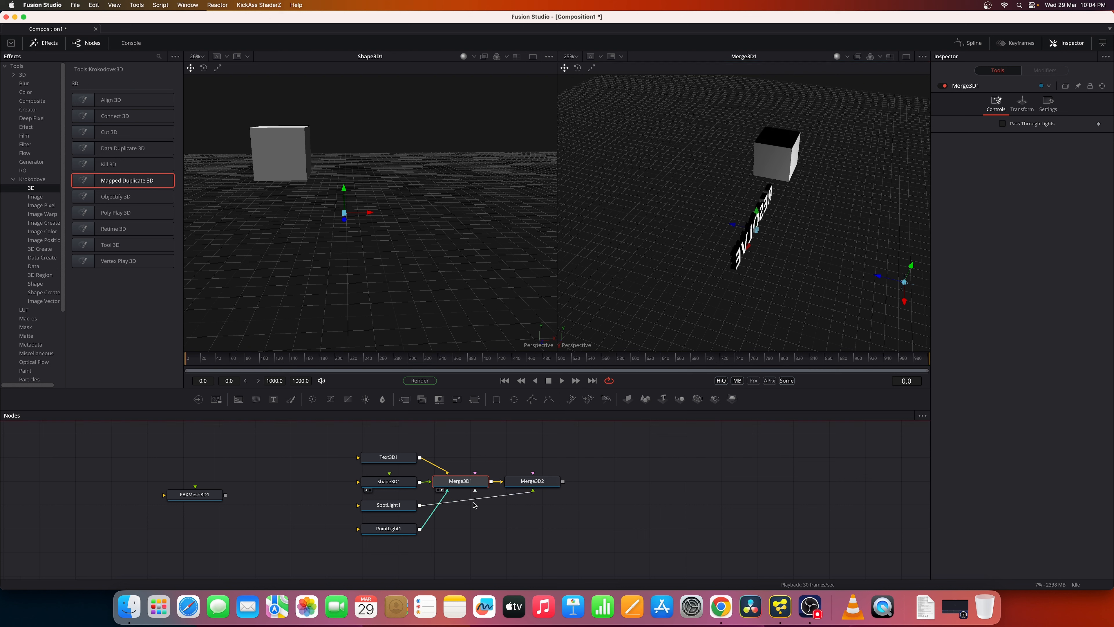
drag(447, 490, 546, 490)
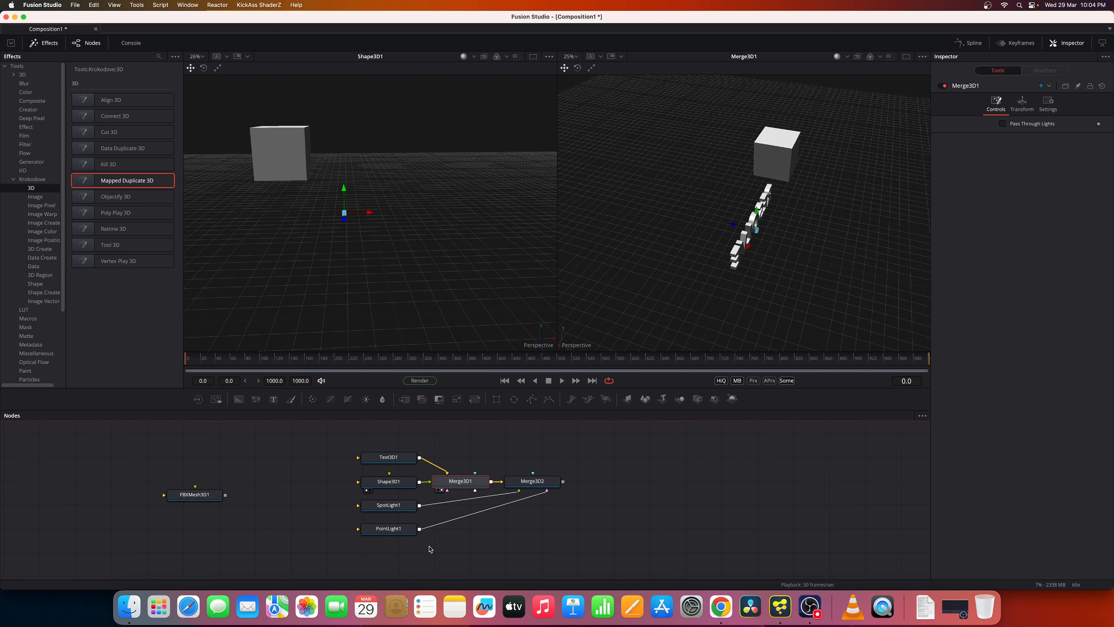
drag(430, 548, 490, 527)
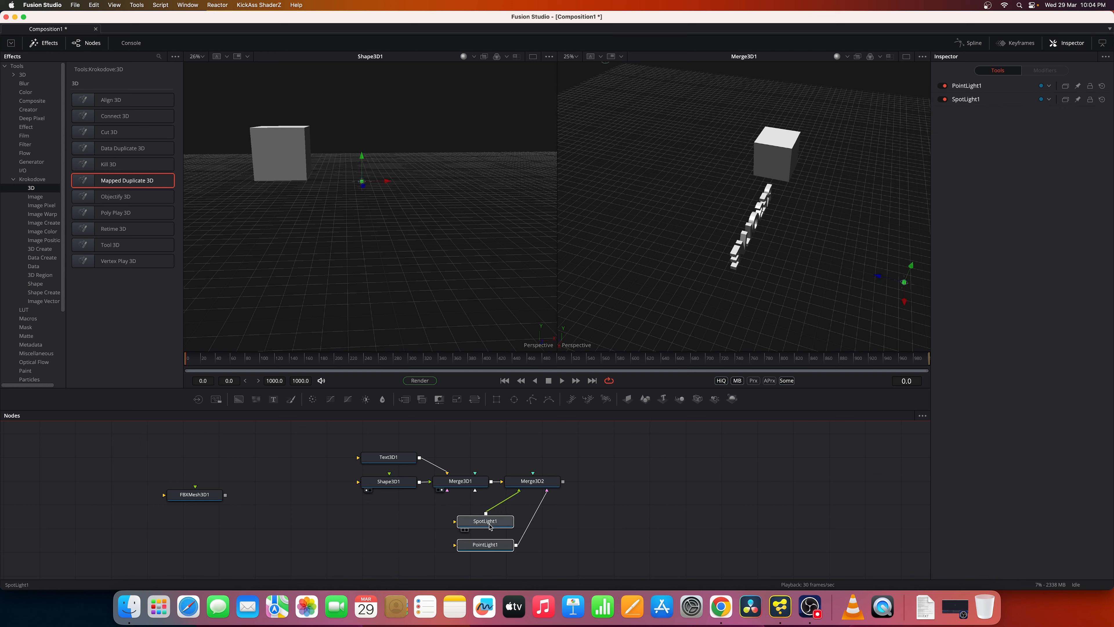
click(490, 526)
drag(651, 332, 747, 302)
right_click(790, 301)
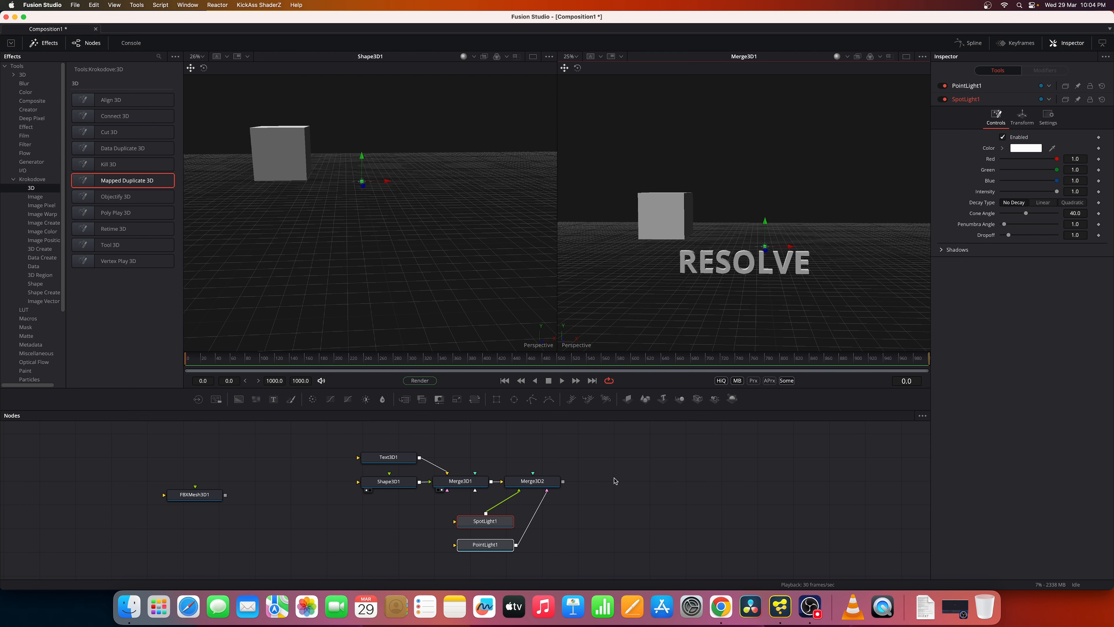
- Add a Camera 3D from an angled view of the scene, reconnect it to Merge3D2 and place its node above that merge
click(548, 486)
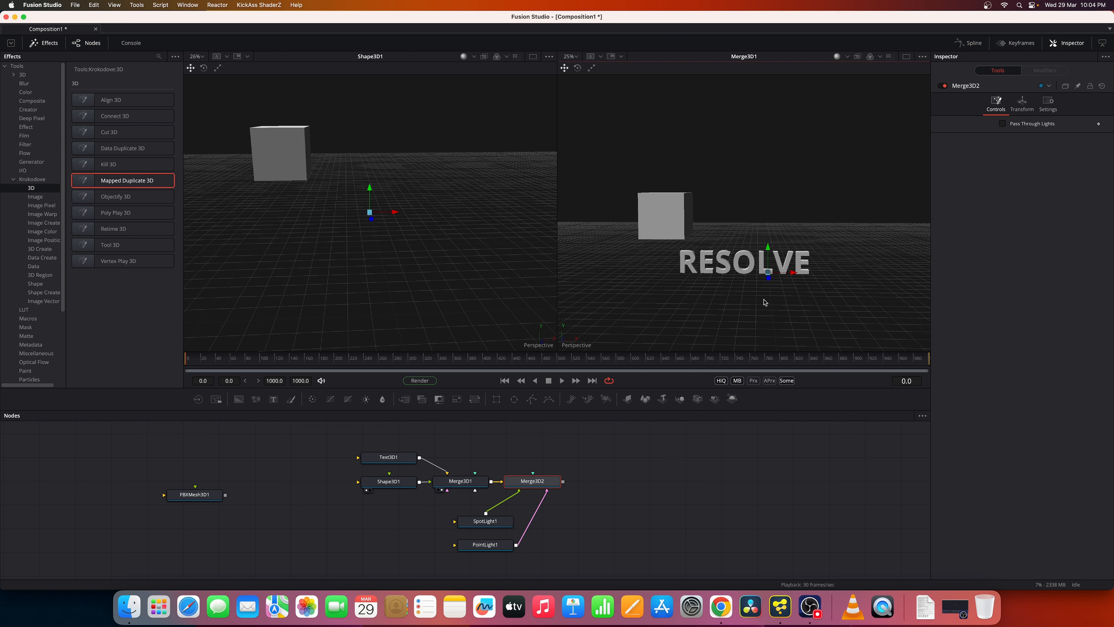
drag(717, 304, 746, 309)
right_click(746, 310)
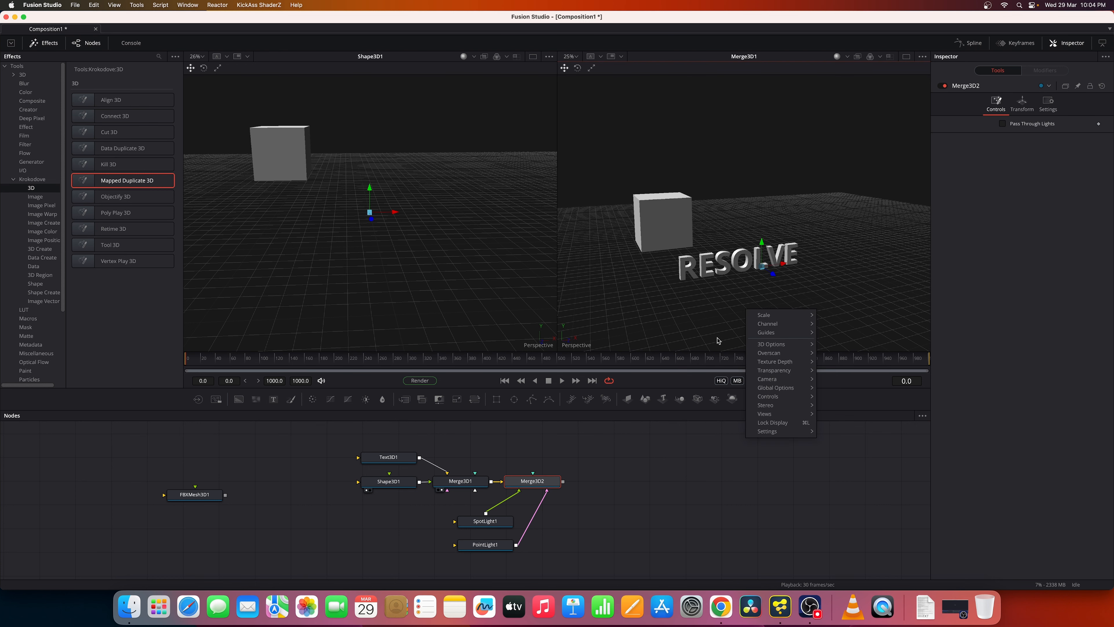
click(653, 463)
click(698, 398)
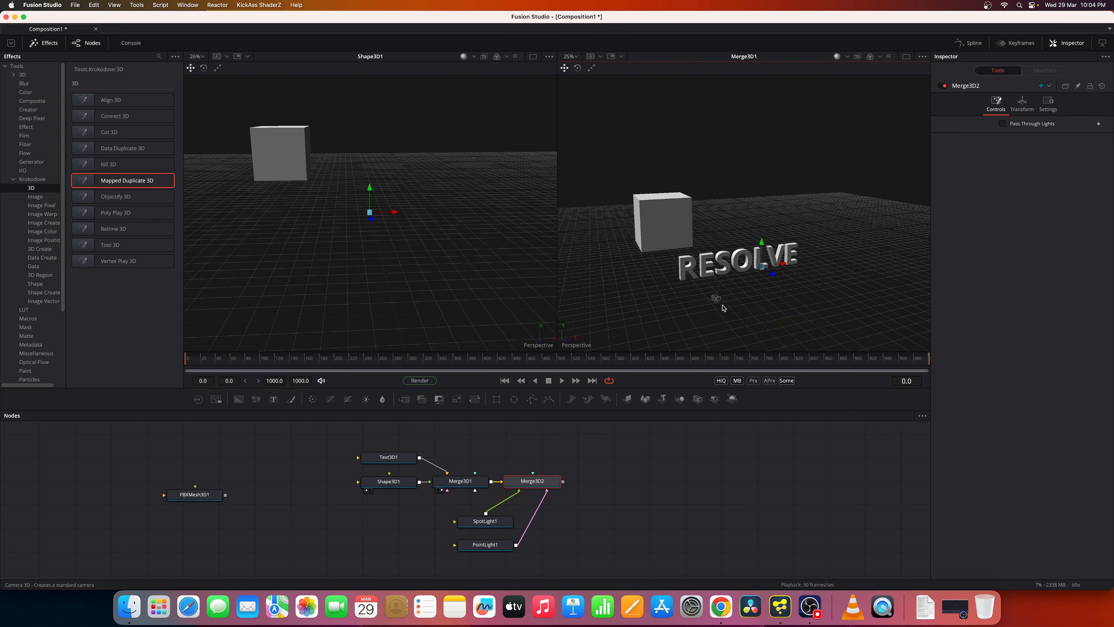
click(551, 482)
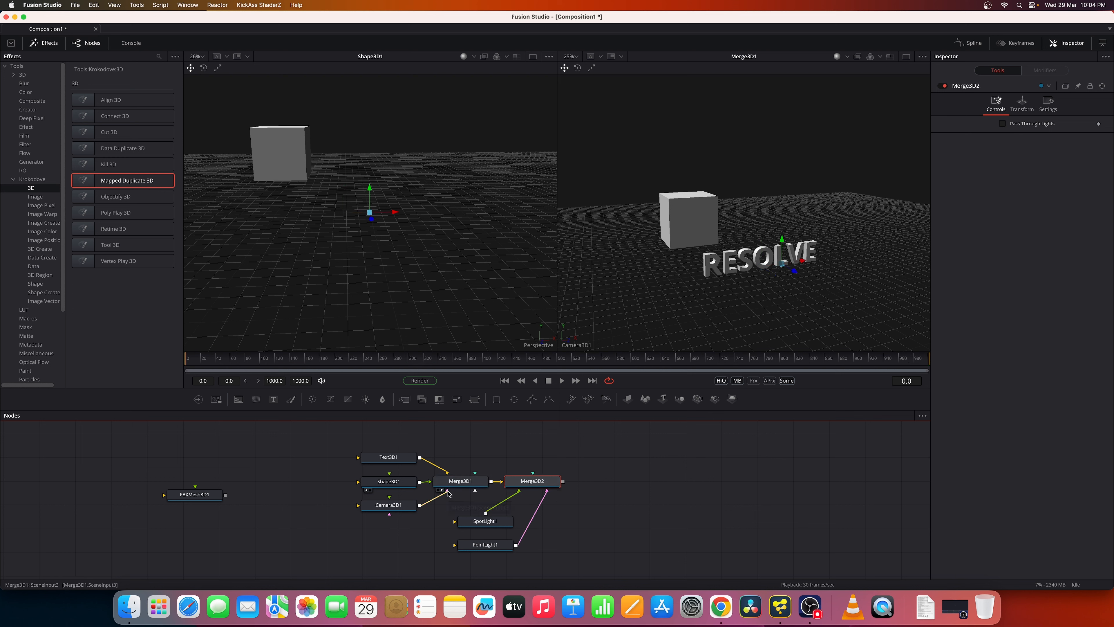
drag(447, 491, 525, 481)
drag(407, 506, 543, 448)
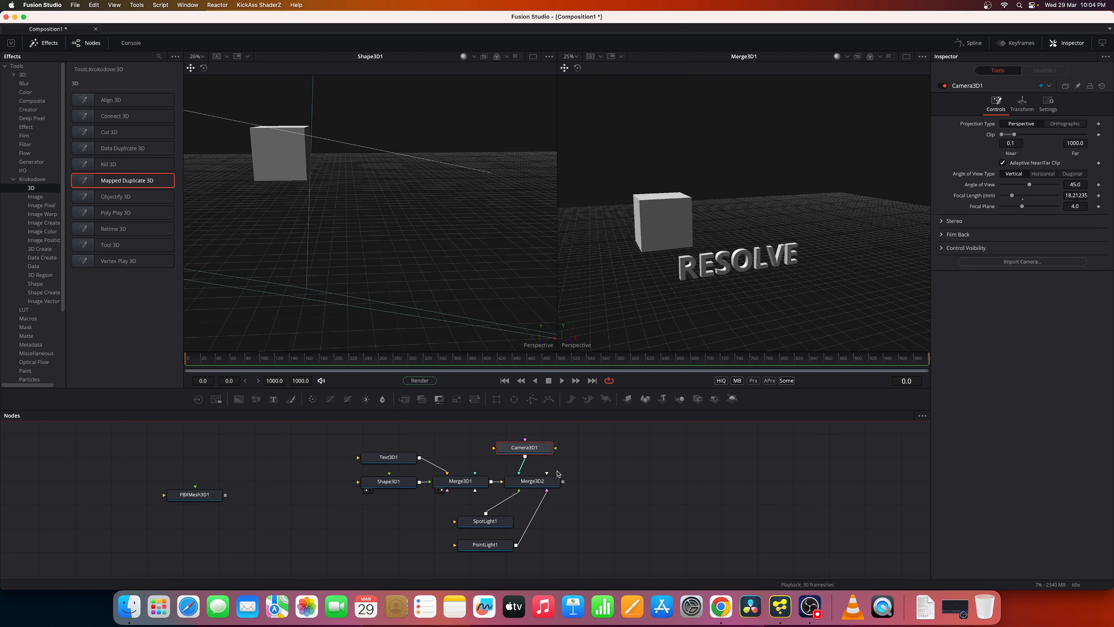
- Add a Renderer 3D node after Merge3D2 and display it in the first viewer, fitted to the frame
click(543, 481)
key(shift+space)
text(rende)
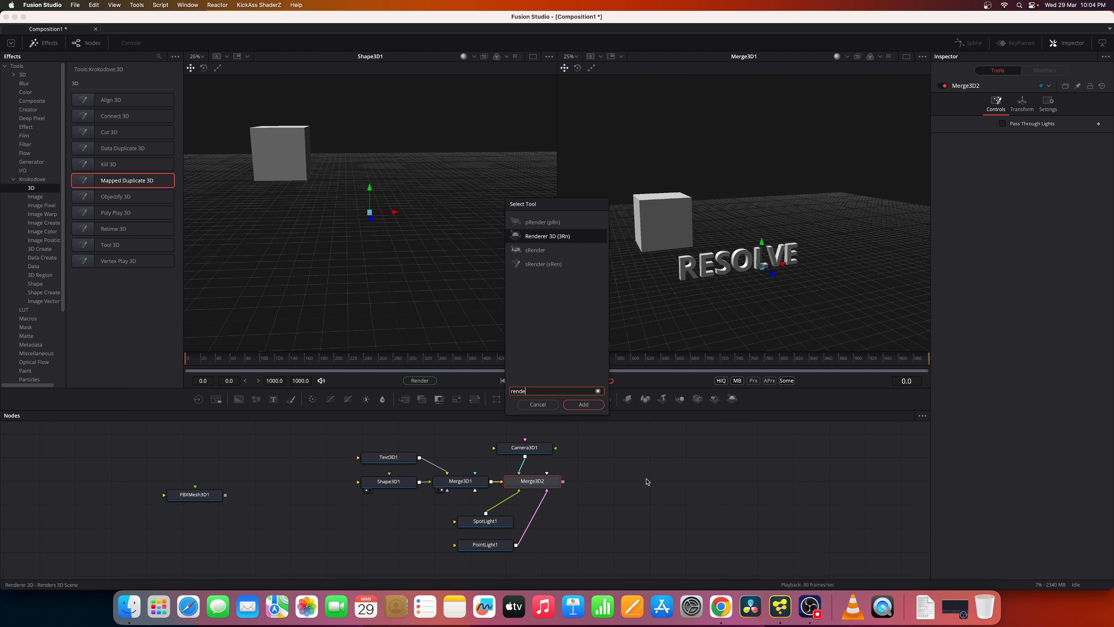
key(Return)
drag(605, 483, 651, 487)
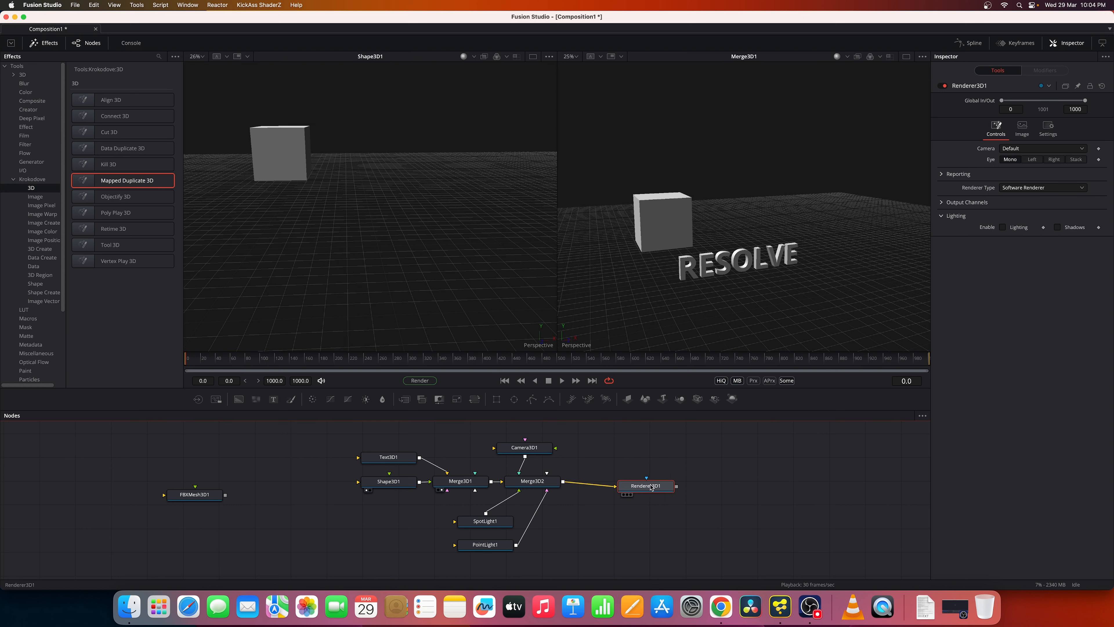
key(1)
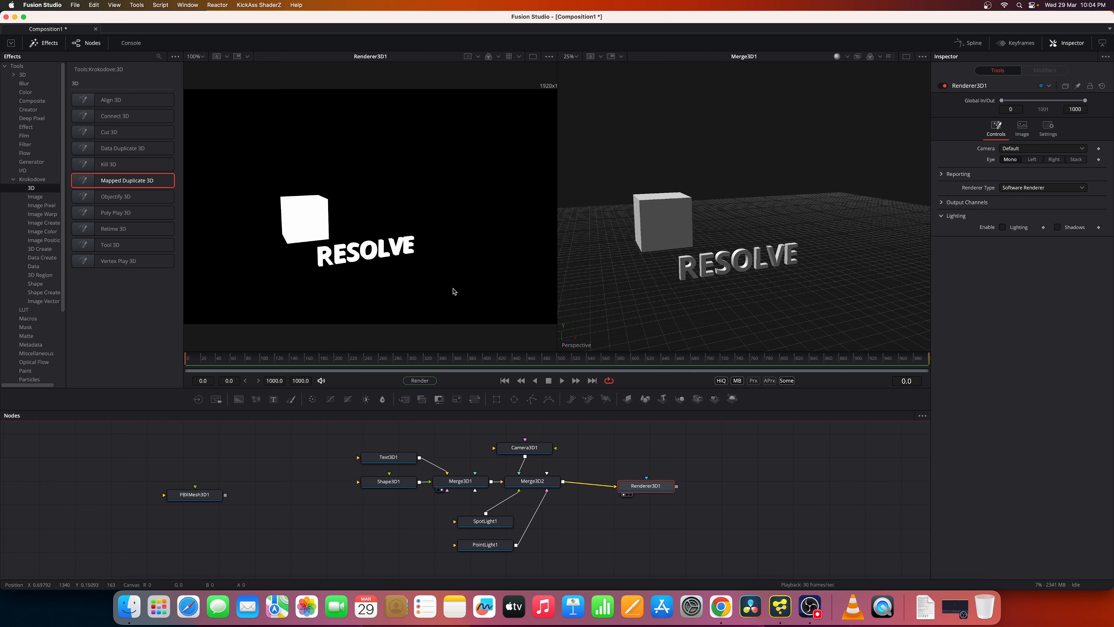
key(ctrl+f)
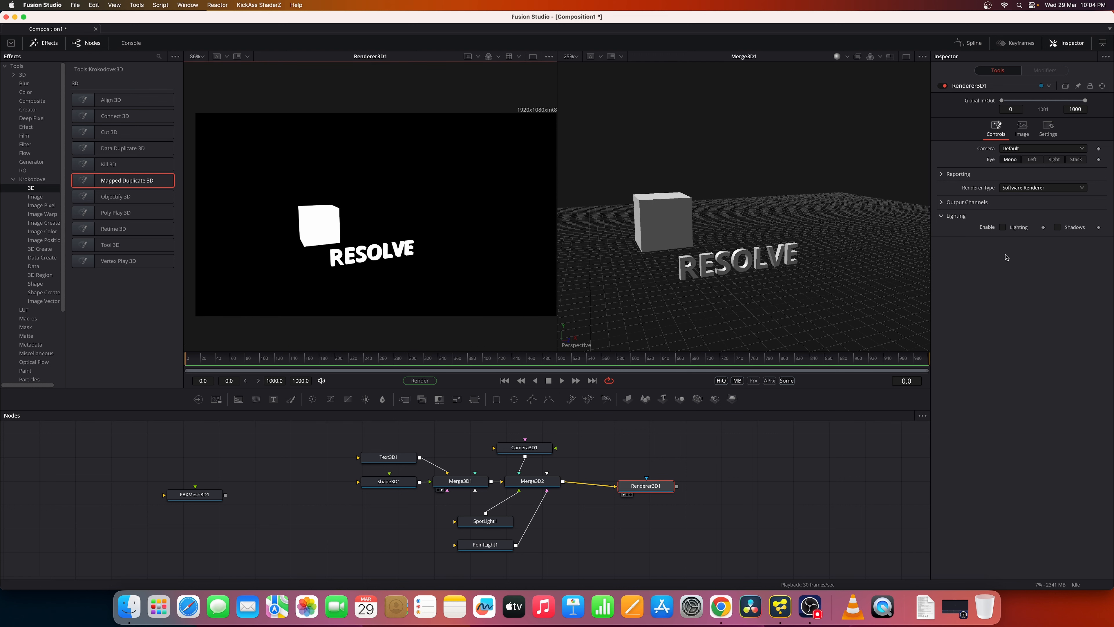
- Enable Lighting and Shadows in Renderer3D1 and set its Renderer Type to OpenGL Renderer
click(1022, 231)
click(1022, 229)
click(1057, 230)
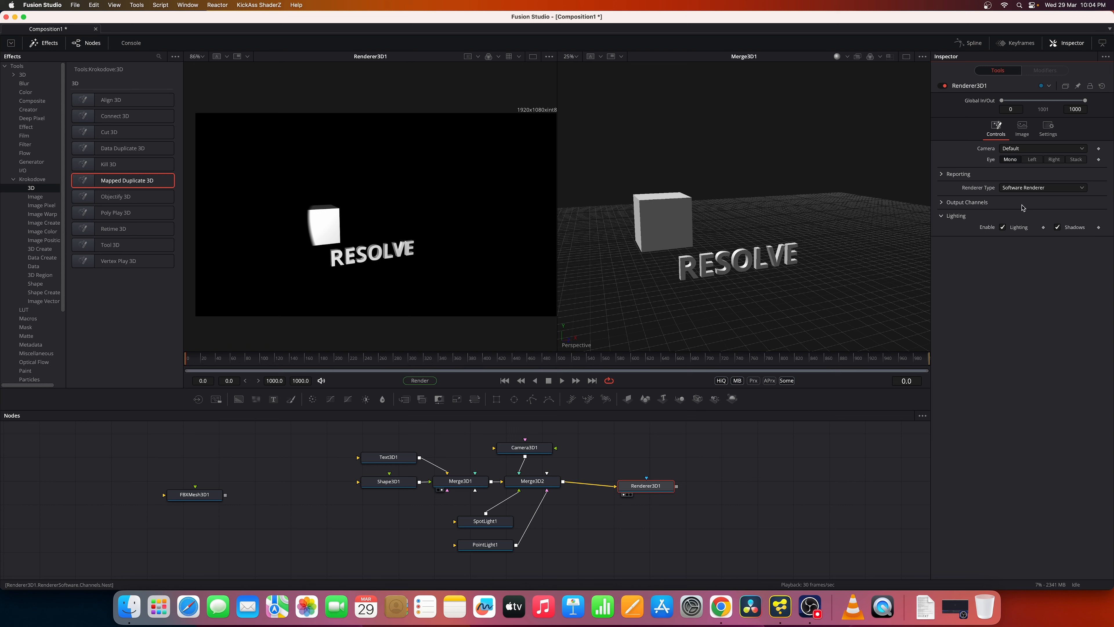
click(1030, 191)
click(1022, 168)
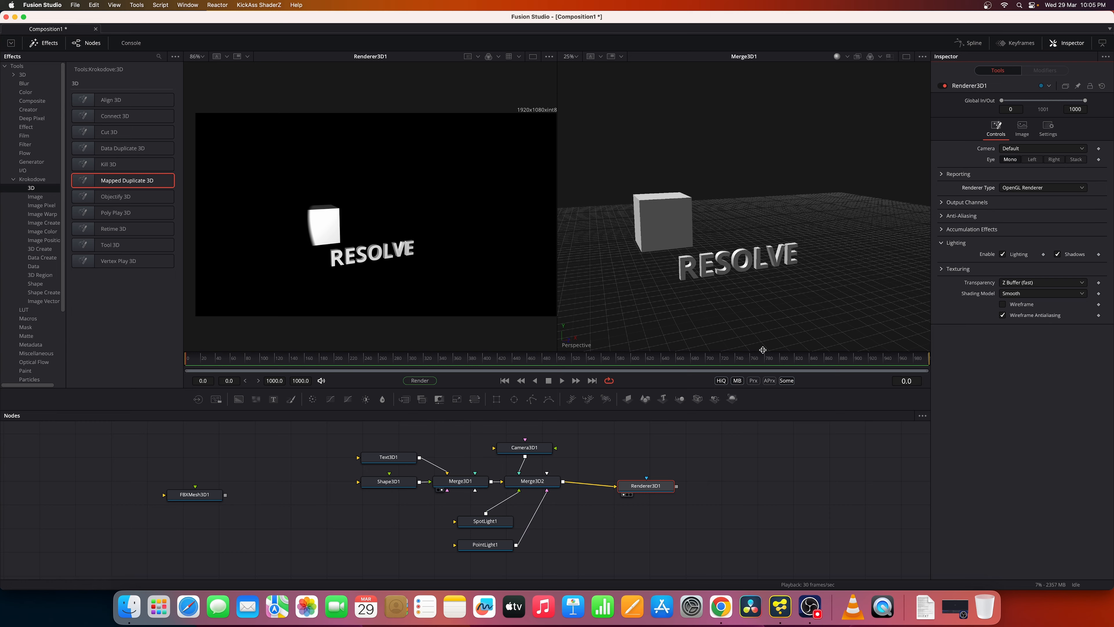
- Display Merge3D2 through Camera3D1 in the second viewer and pull the camera back slightly
scroll(777, 307, down, 4)
drag(755, 279, 750, 329)
right_click(750, 329)
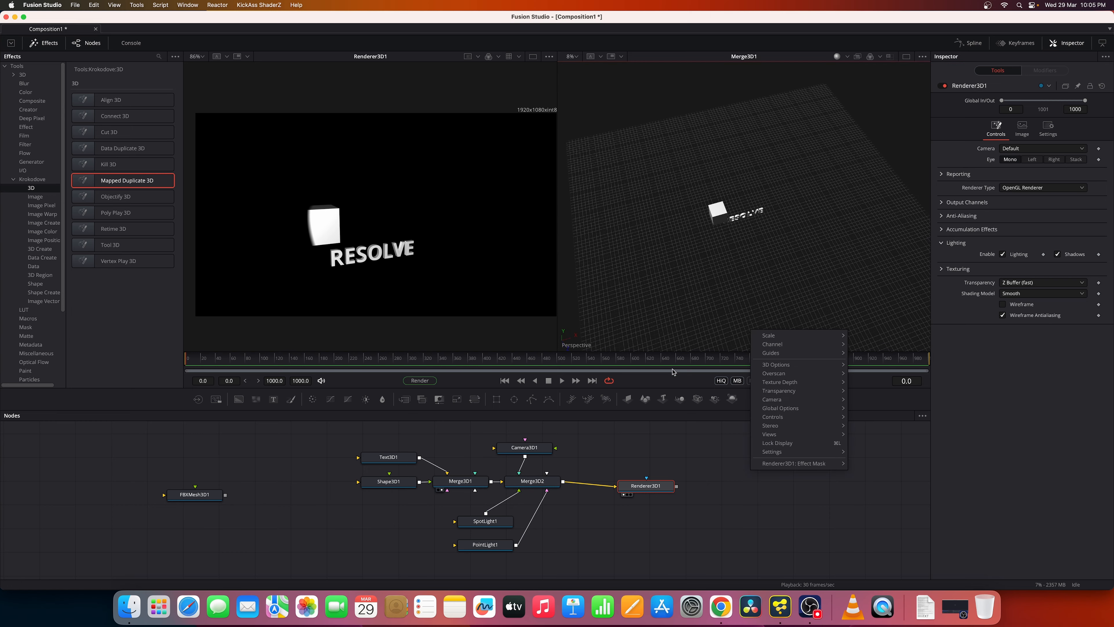
click(547, 485)
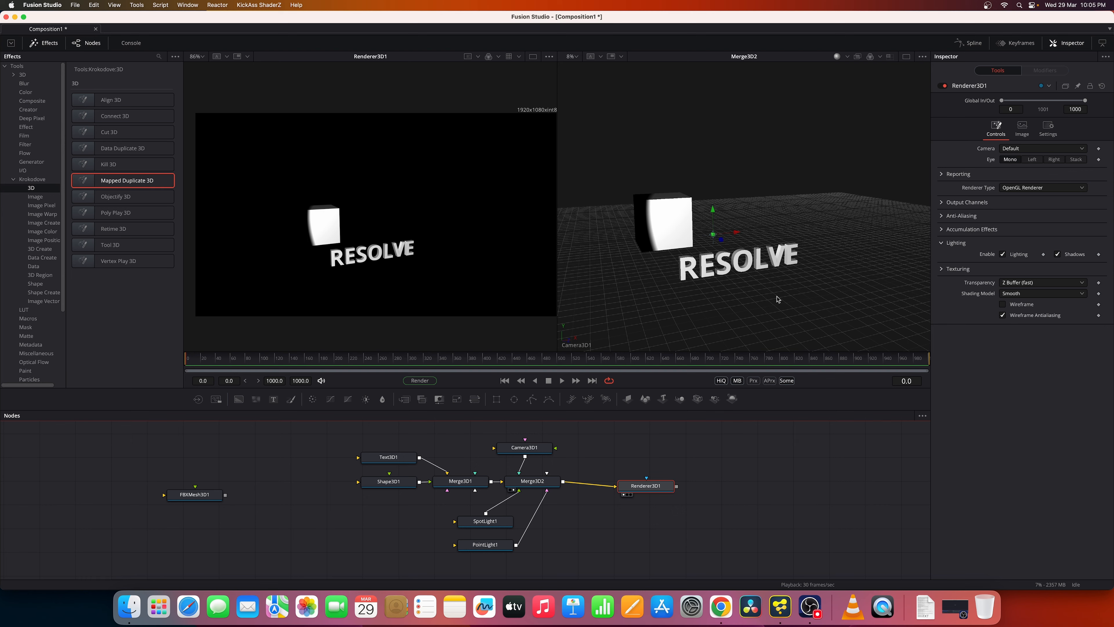
drag(778, 300, 737, 309)
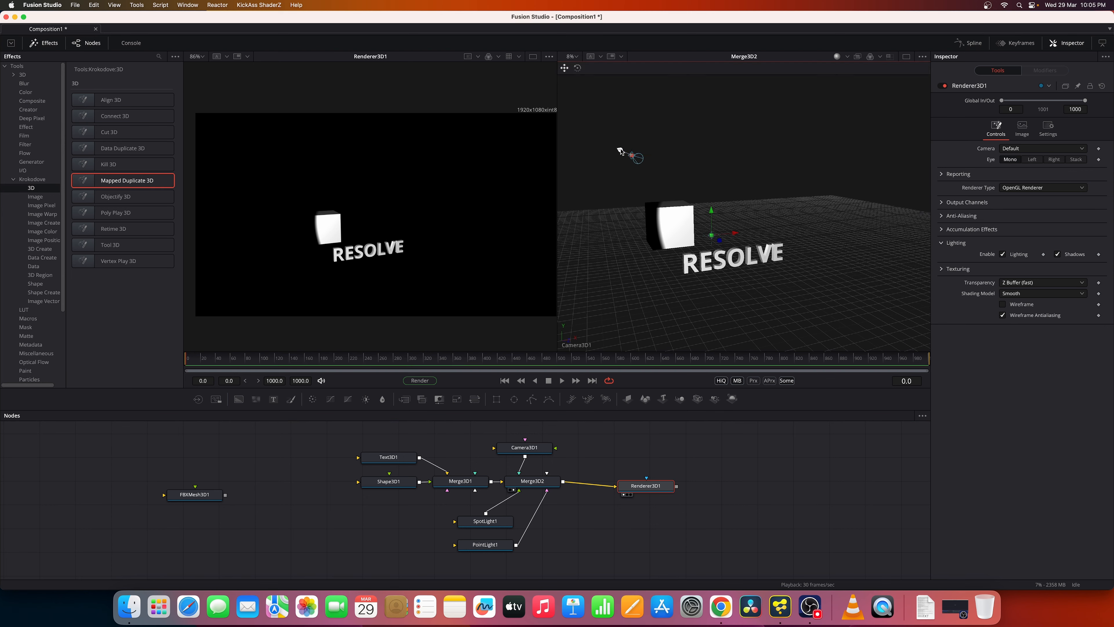
- Move SpotLight1 up and farther from the cube, and set its Cone Angle to 90 and Penumbra Angle to 20
drag(620, 149, 428, 91)
click(484, 521)
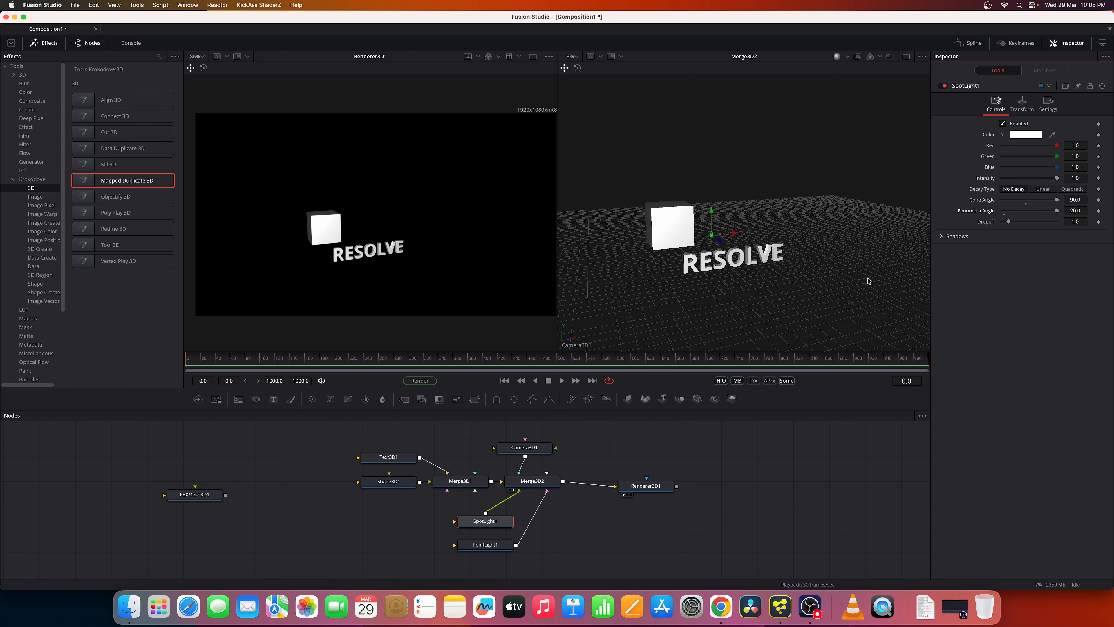
scroll(820, 286, down, 2)
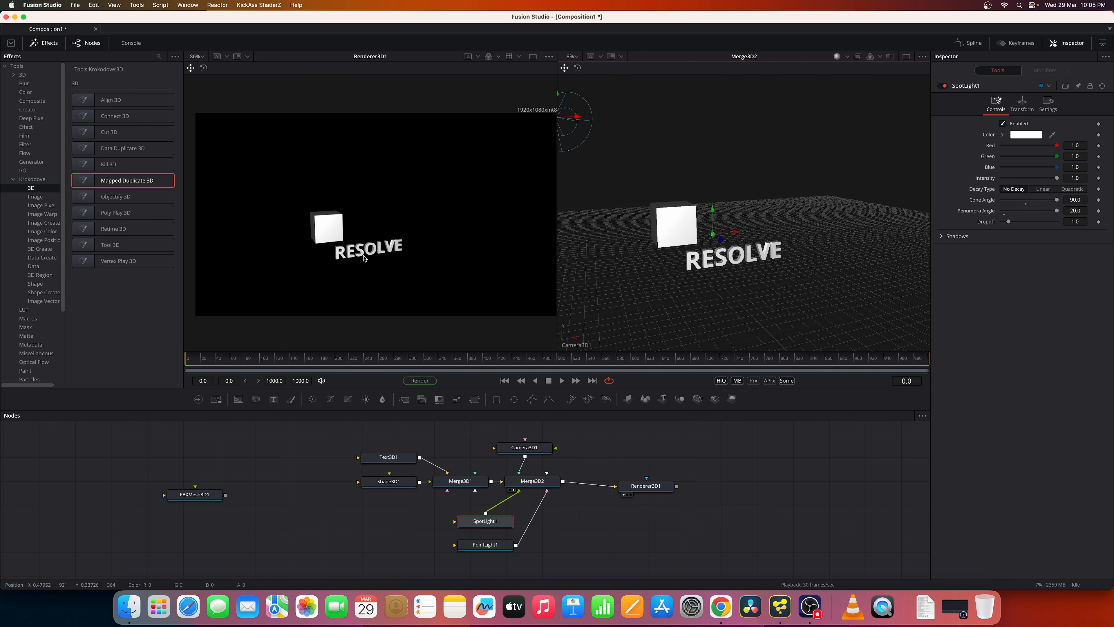
scroll(367, 256, up, 4)
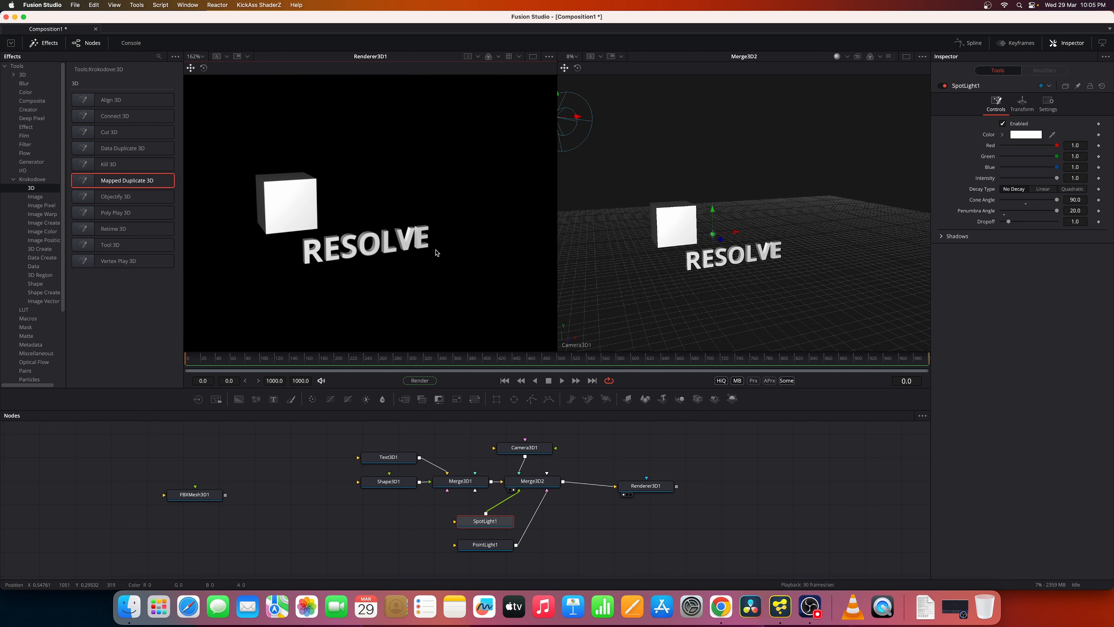
scroll(435, 253, down, 4)
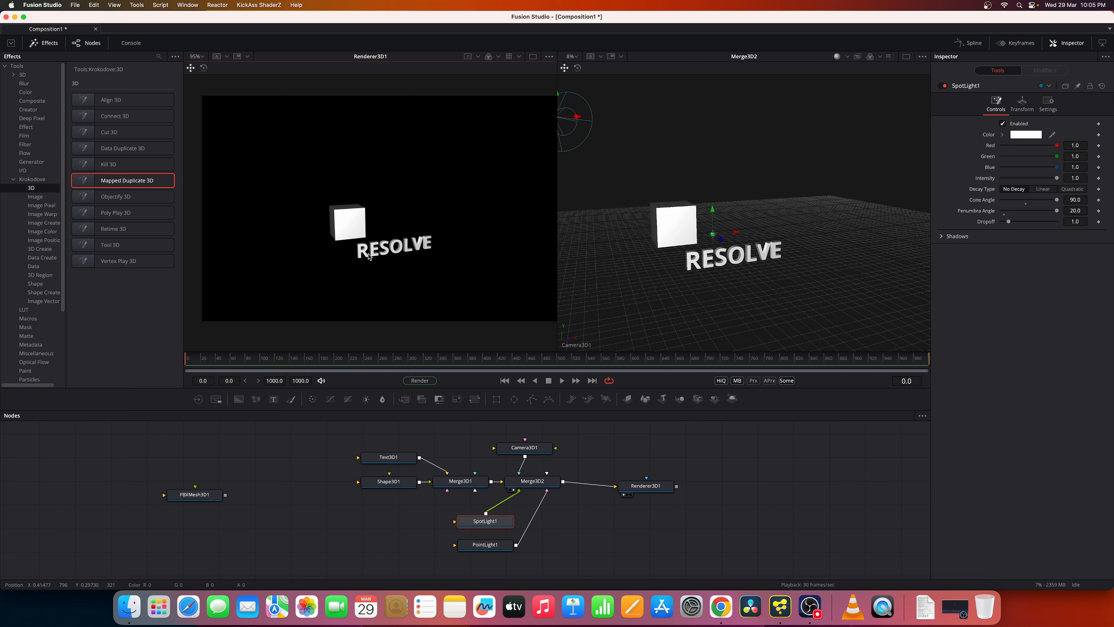
- Move Renderer3D1 farther from Merge3D2 to make room for another node between them
drag(641, 490, 746, 485)
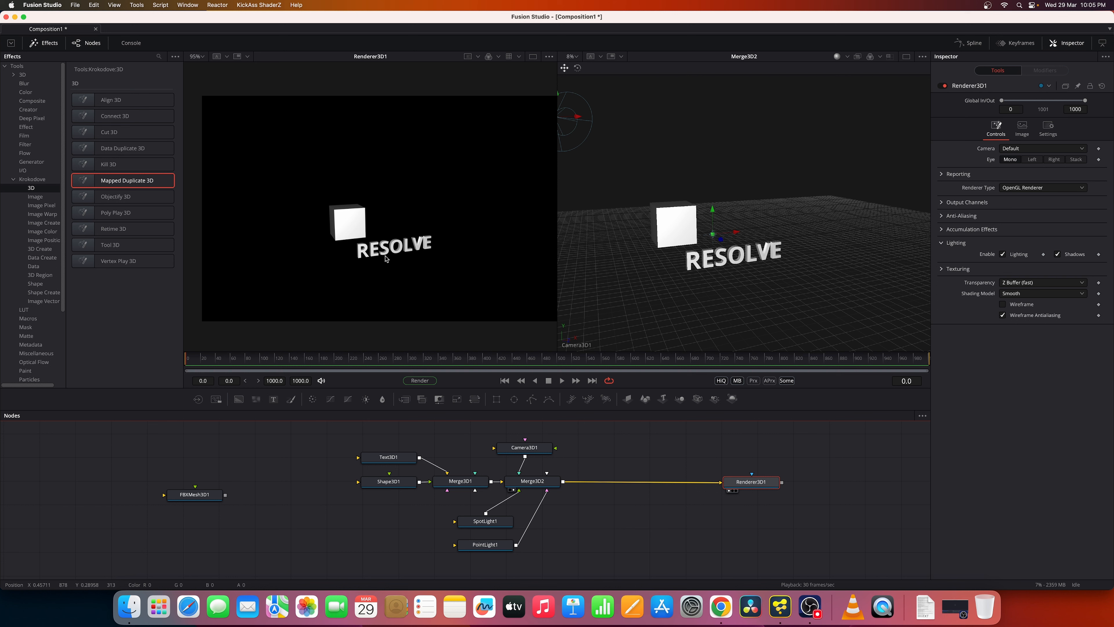
click(552, 482)
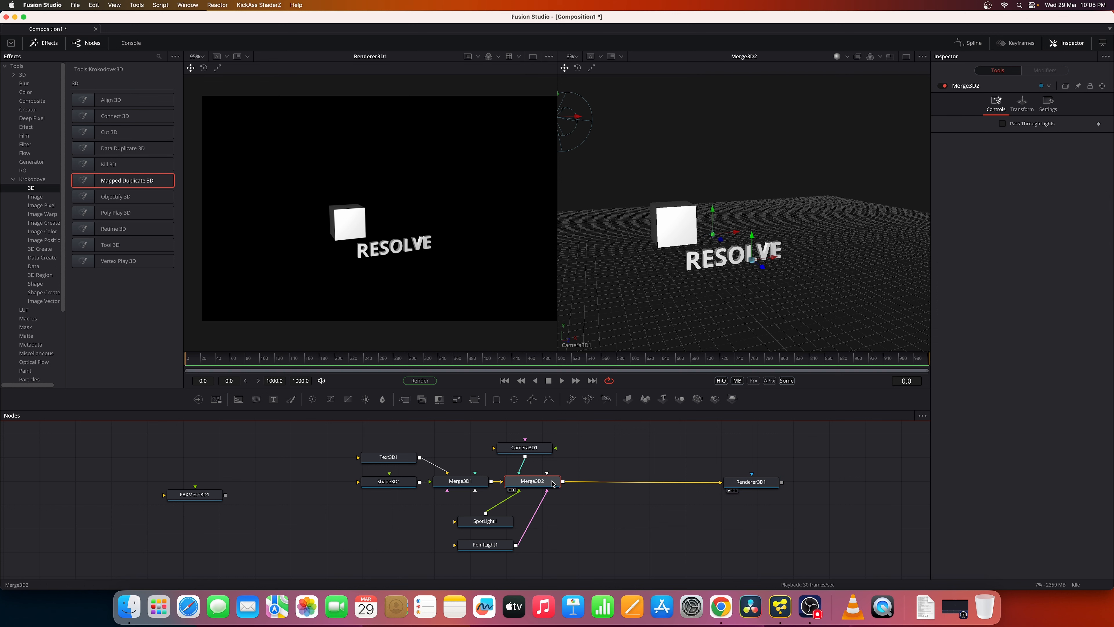
key(shift+space)
text(rende)
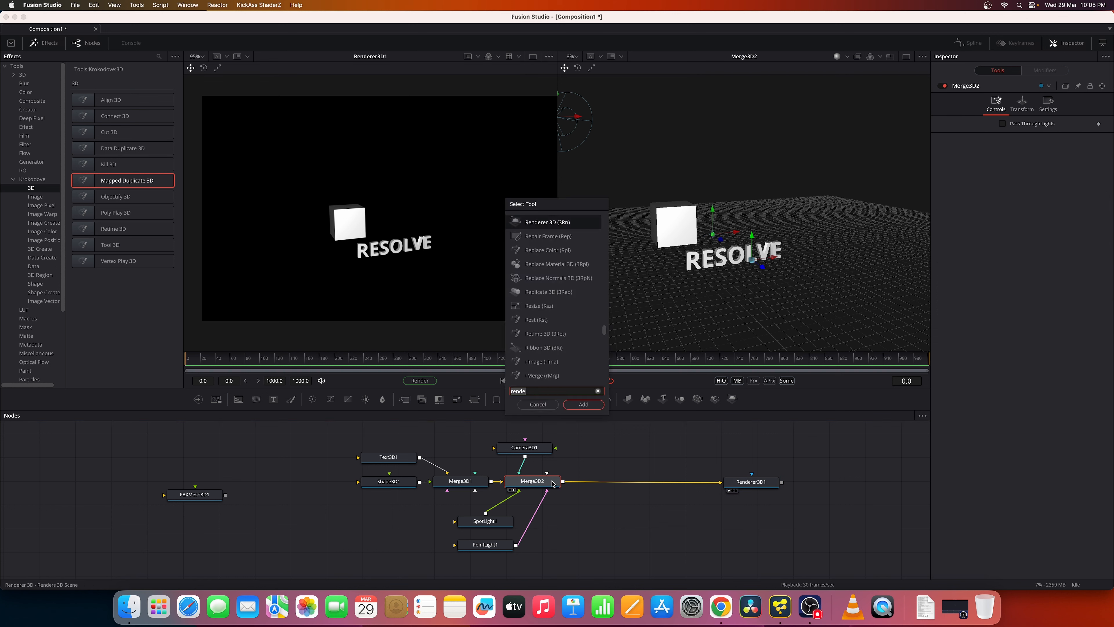
click(550, 405)
- Move Text3D1 farther from Merge3D1, and insert an Objectify 3D node between Merge3D2 and Renderer3D1
drag(395, 462, 355, 444)
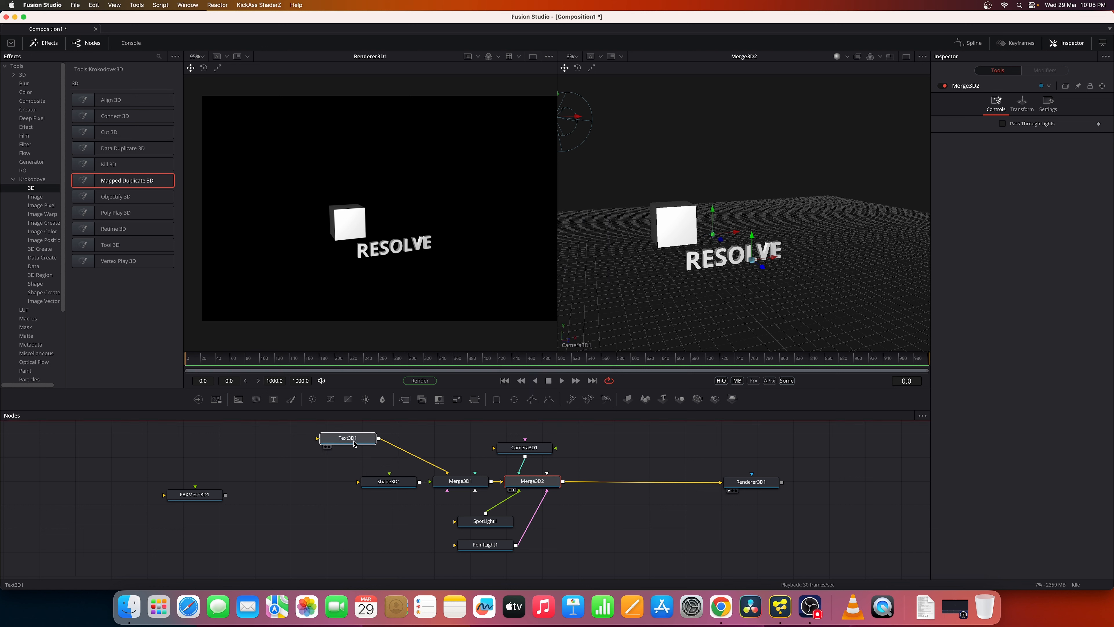
click(355, 444)
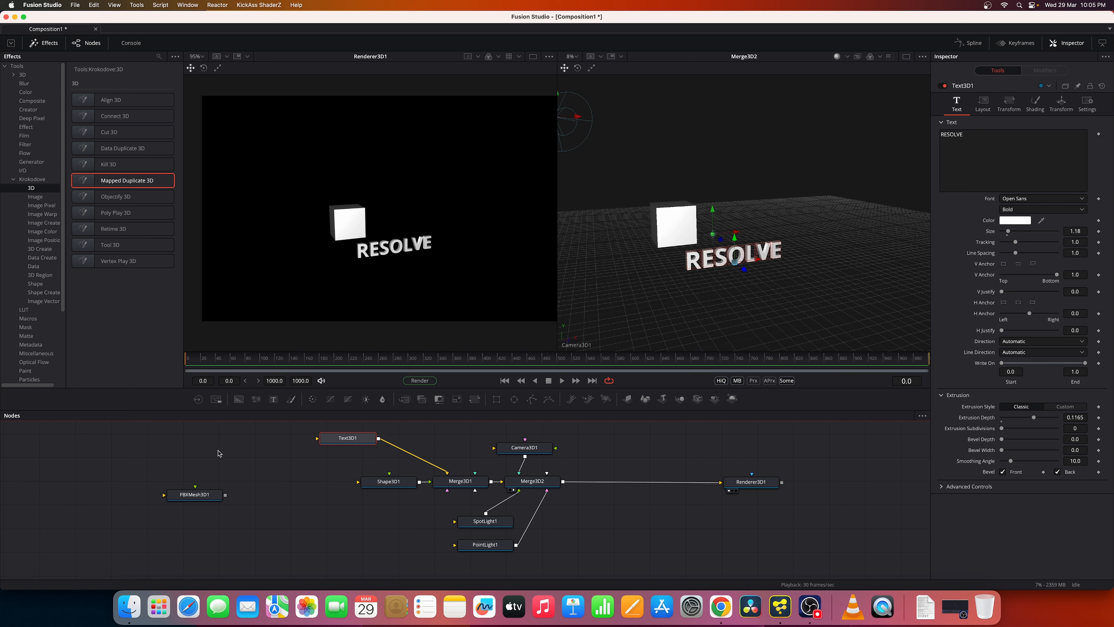
drag(127, 196, 635, 479)
click(636, 485)
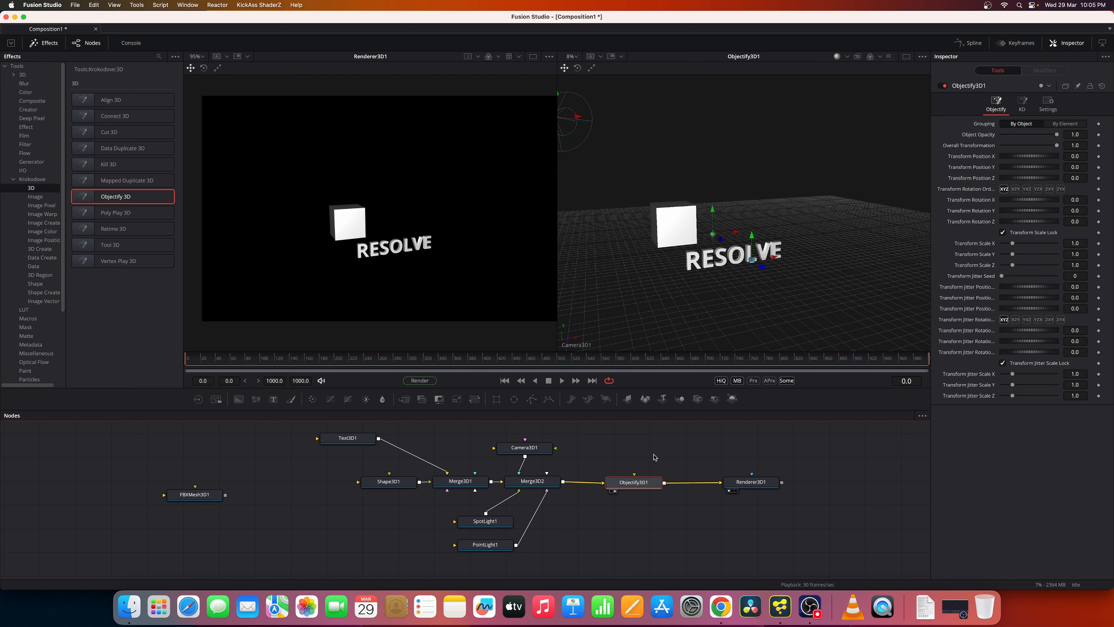
drag(638, 485, 640, 478)
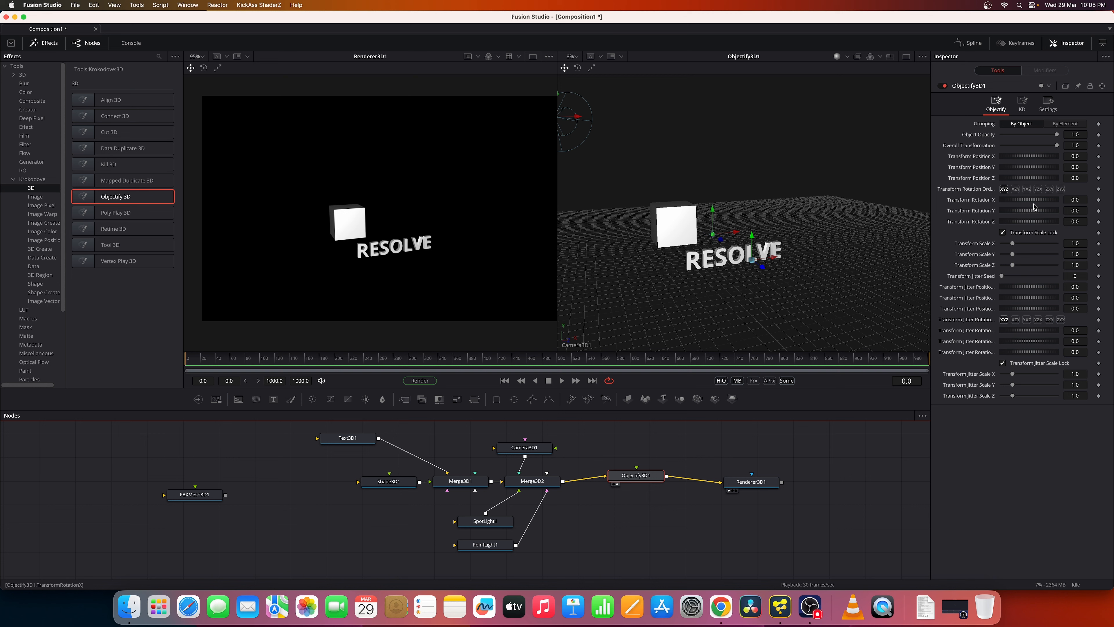
- Try Objectify3D1's X rotation and X jitter rotation, reset both to 0, and set Transform Rotation Y to 15.7
drag(1032, 200, 1088, 197)
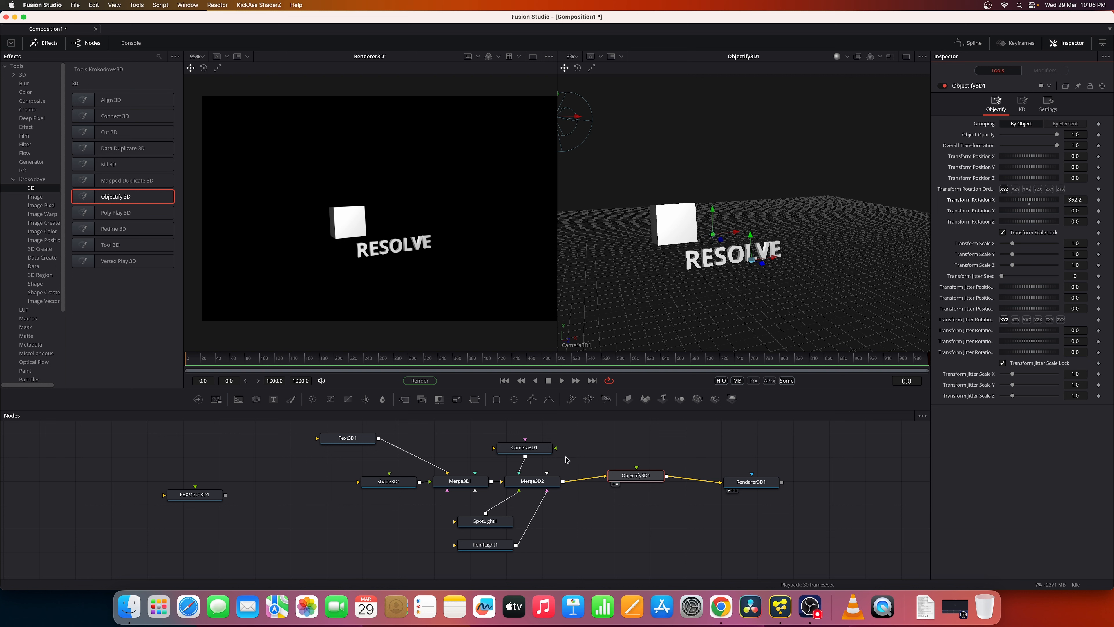
drag(637, 483, 640, 499)
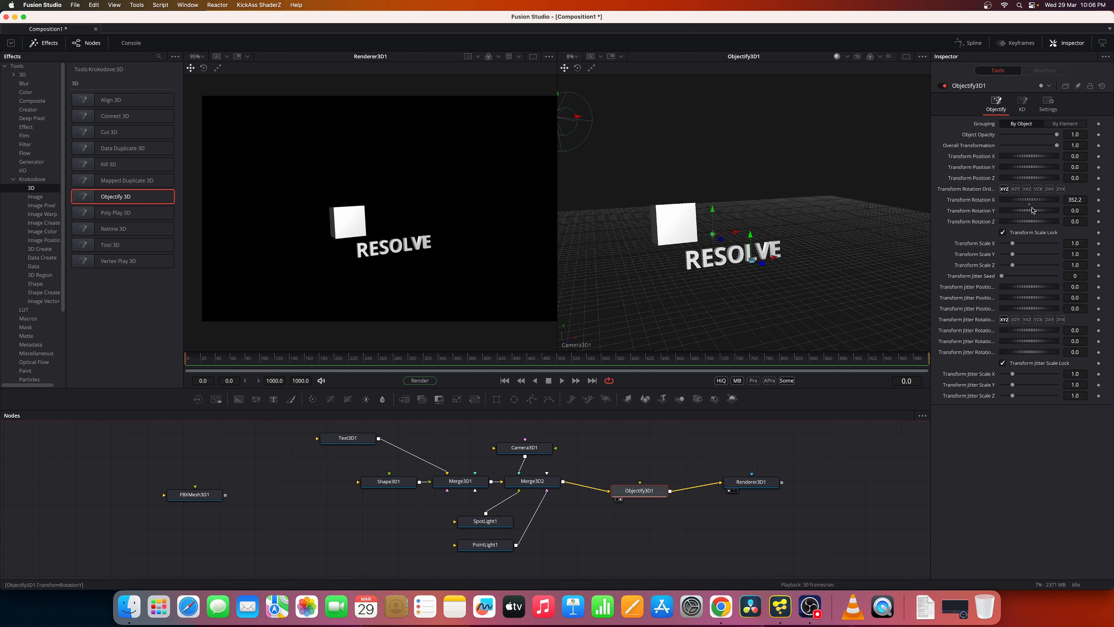
drag(1028, 201, 1036, 203)
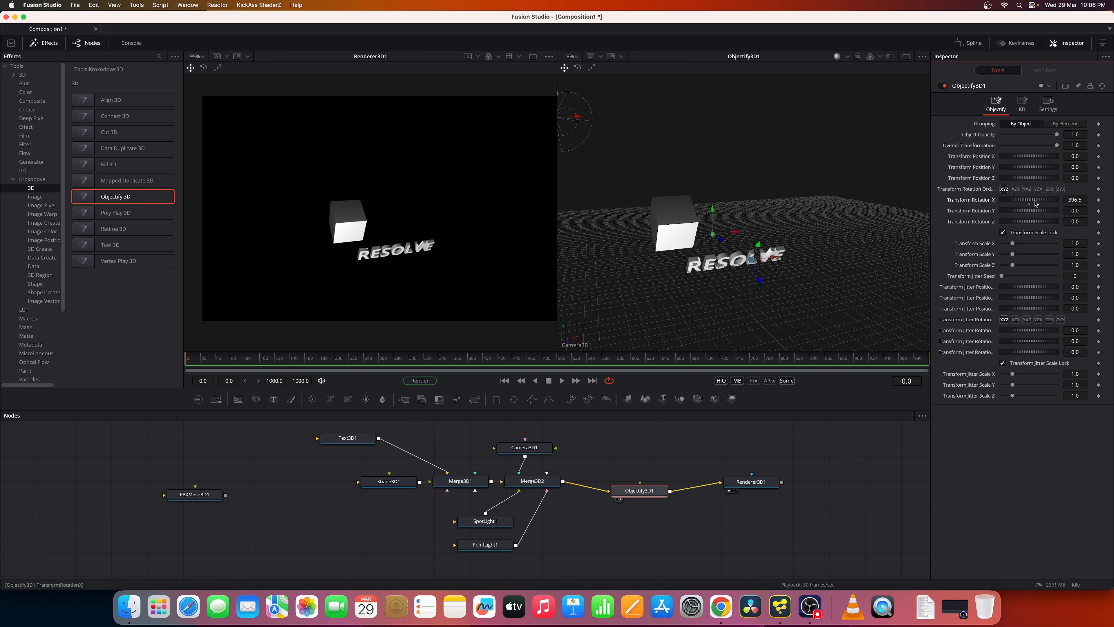
double_click(1030, 203)
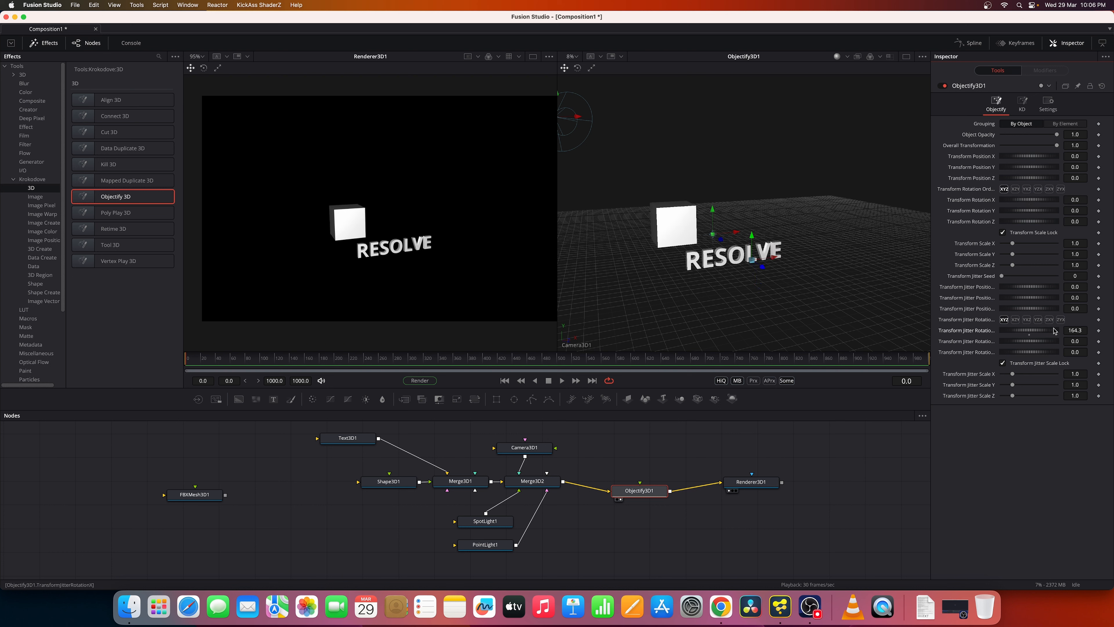
double_click(1030, 334)
mouse_move(1020, 213)
mouse_down()
mouse_move(1104, 213)
mouse_move(1004, 221)
mouse_move(1024, 223)
mouse_up()
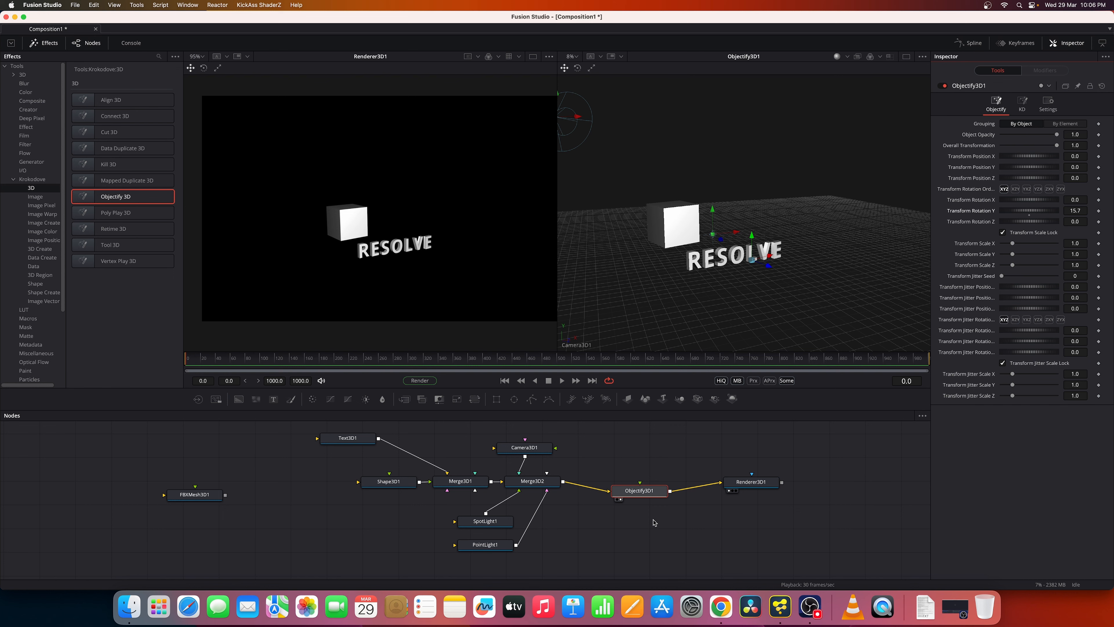
- Move Renderer3D1 farther from Objectify3D1 and add an unconnected Poly Play 3D node below the existing node tree
drag(654, 522, 515, 497)
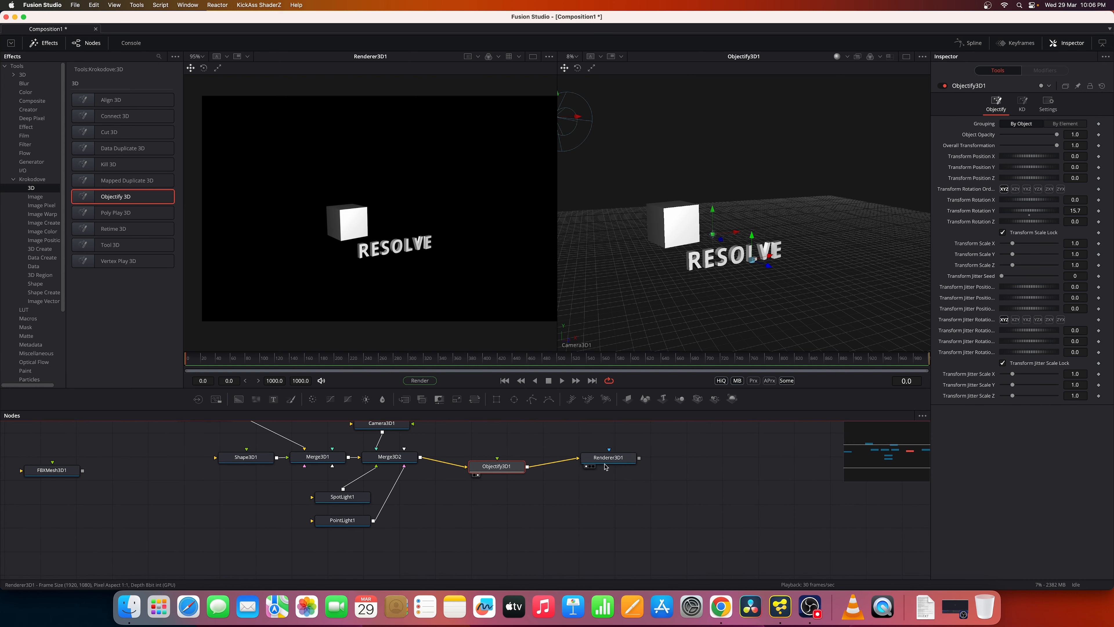
drag(609, 458, 684, 464)
drag(551, 508, 606, 498)
drag(153, 214, 673, 551)
scroll(635, 442, down, 5)
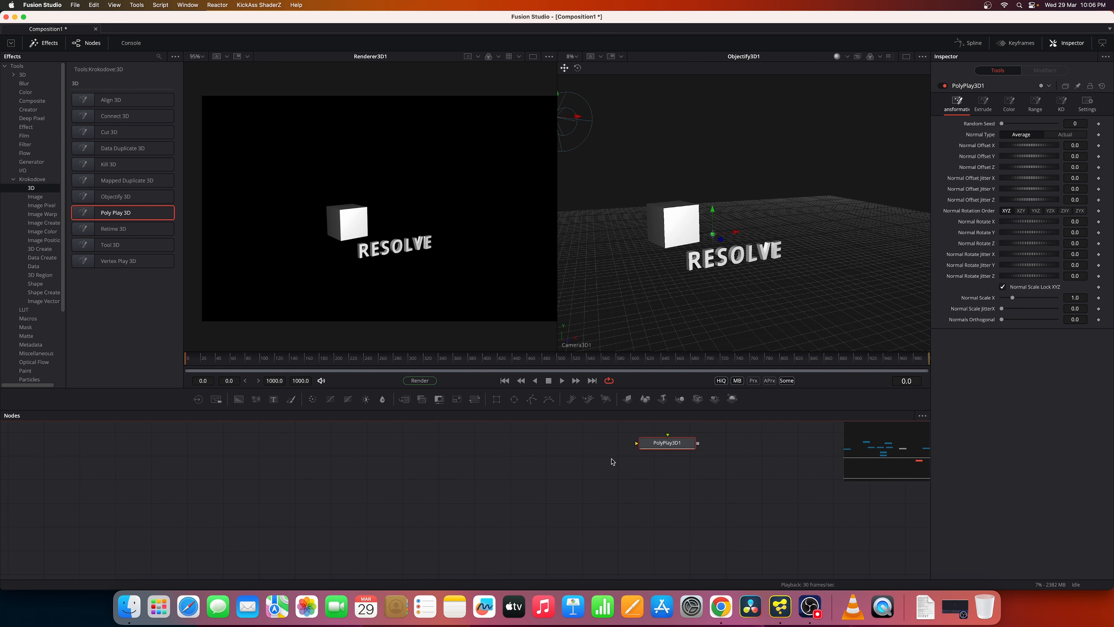
scroll(612, 462, up, 4)
mouse_move(686, 501)
mouse_down()
mouse_move(611, 511)
mouse_move(672, 516)
mouse_up()
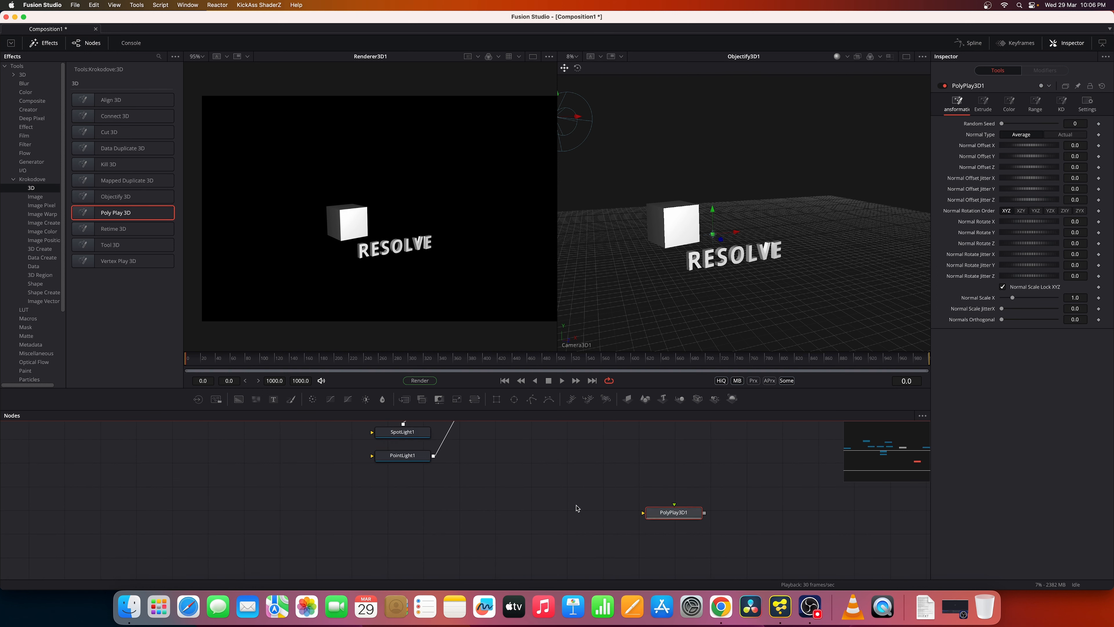
- Move FBXMesh3D1 beside PolyPlay3D1 and display it in the first viewer with a close side view of the shark
scroll(542, 478, up, 4)
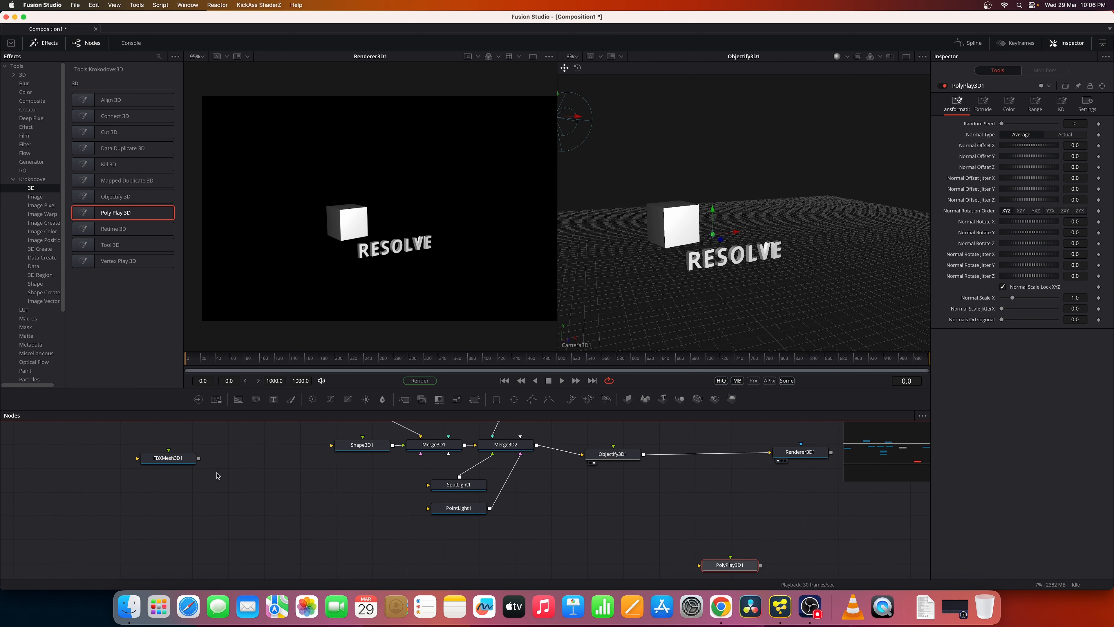
drag(173, 462, 570, 557)
scroll(570, 553, down, 4)
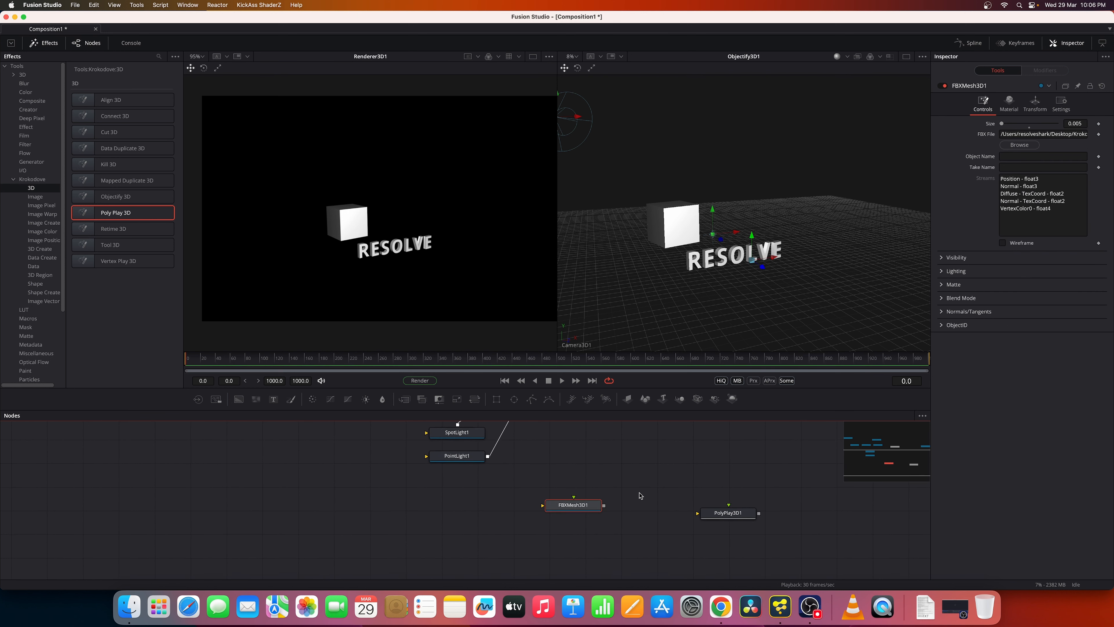
drag(571, 516, 466, 308)
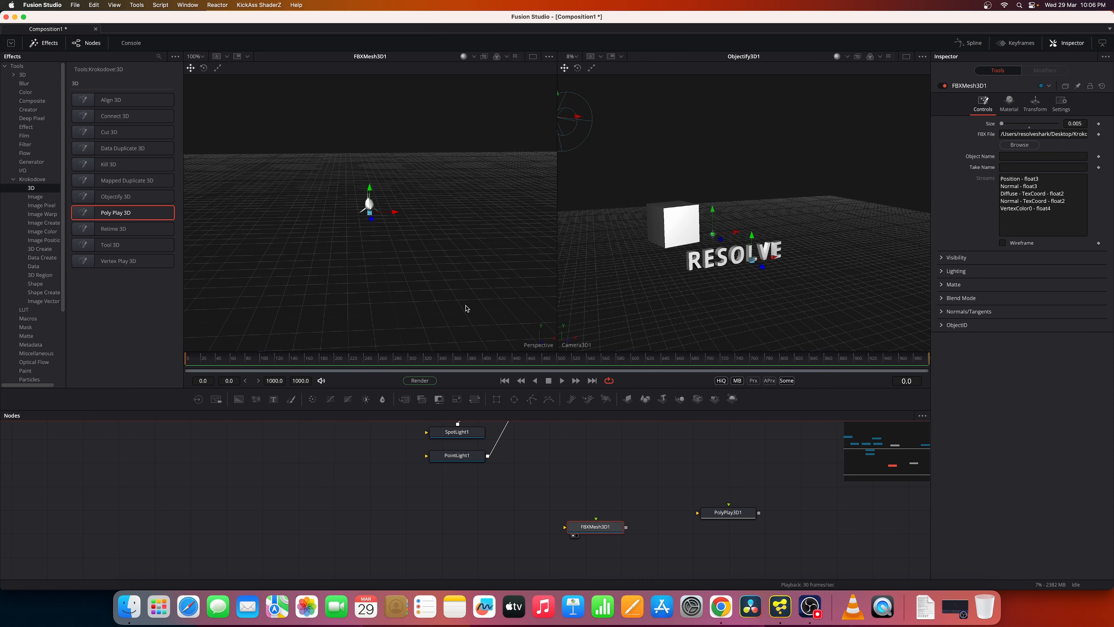
drag(391, 284, 472, 276)
right_click(473, 276)
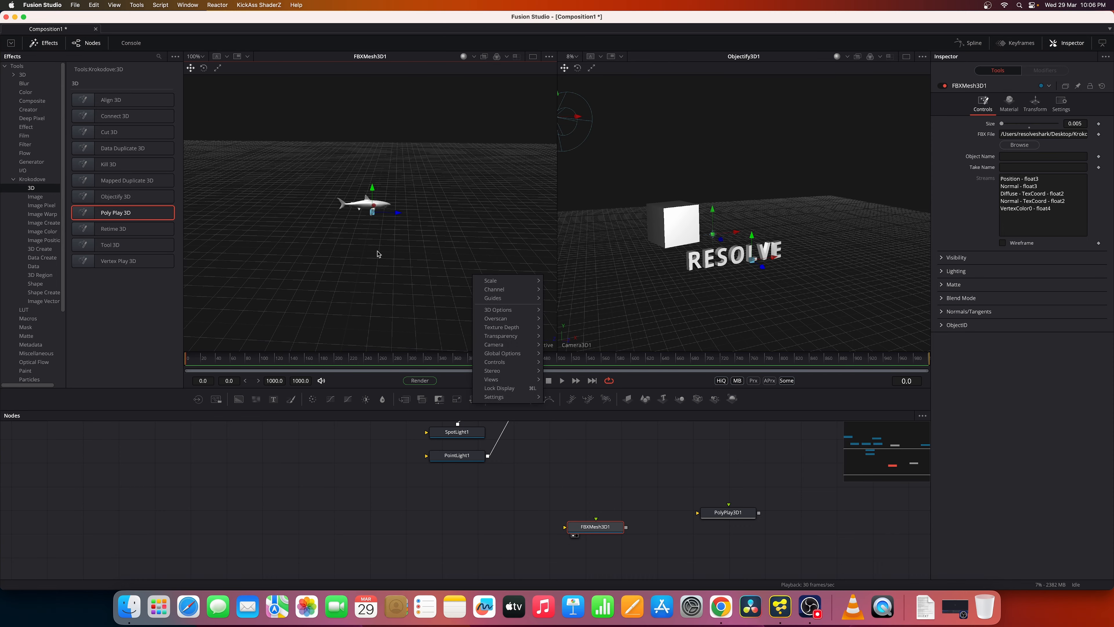
click(377, 251)
scroll(380, 238, up, 3)
scroll(455, 274, up, 5)
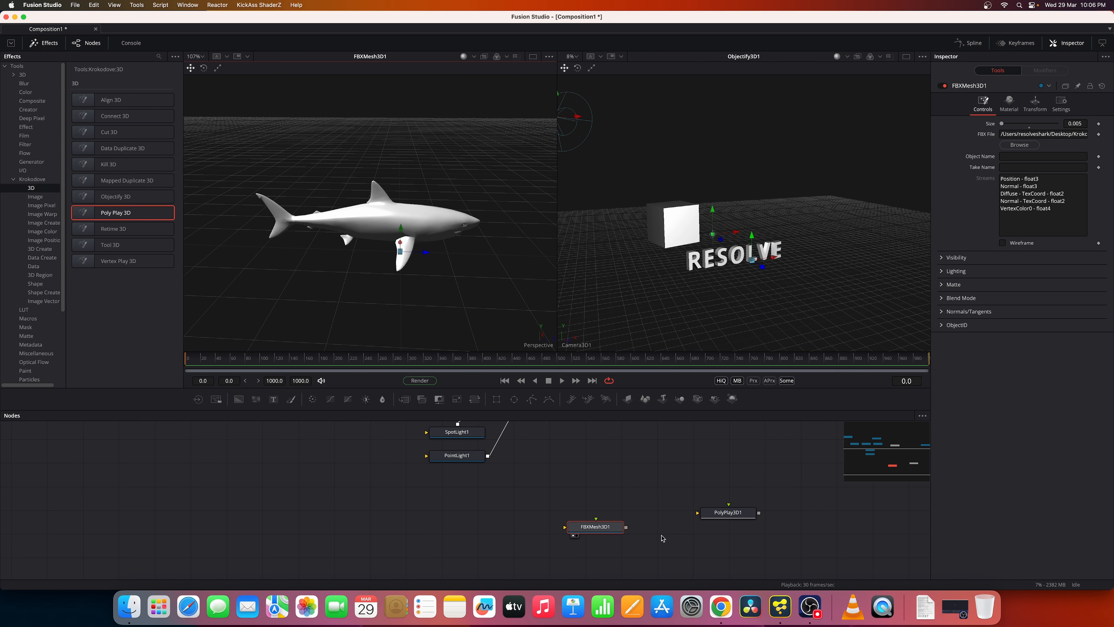
- Connect FBXMesh3D1 to PolyPlay3D1 and display PolyPlay3D1 in the second viewer with the whole shark framed in Perspective view
drag(625, 527, 678, 530)
click(679, 530)
key(2)
drag(794, 240, 680, 218)
right_click(680, 217)
click(794, 242)
scroll(757, 237, up, 10)
drag(799, 295, 785, 238)
right_click(785, 238)
click(760, 304)
scroll(745, 294, up, 6)
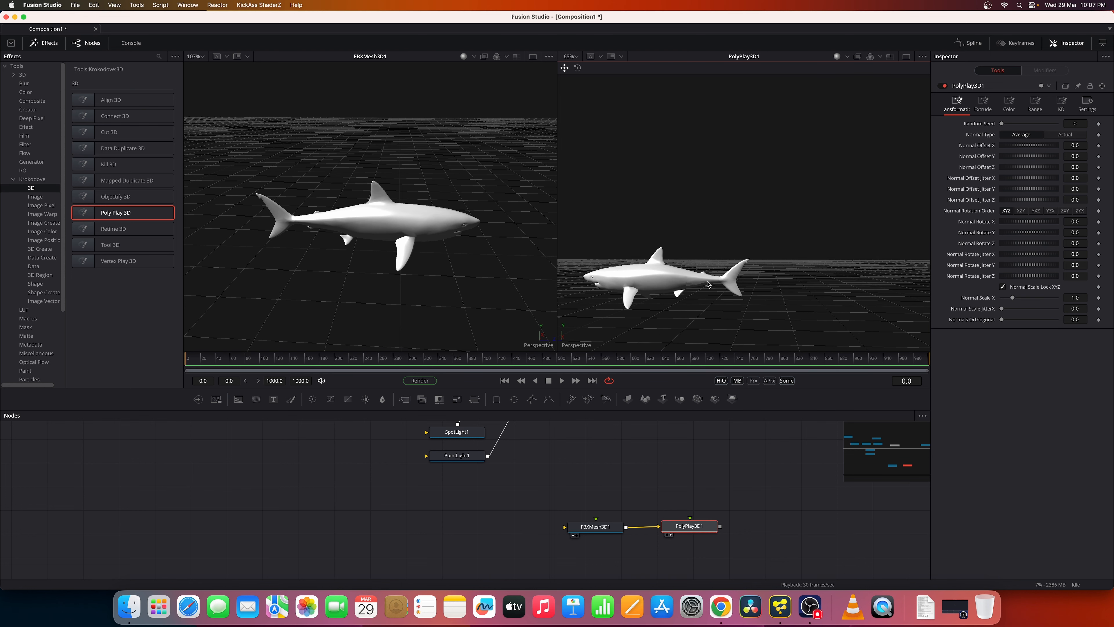
- Scatter the shark's polygons by setting Normal Offset X to 0.522, Normal Offset Y to 0.116 and Normal Offset Jitter X to 1.536
drag(707, 284, 734, 269)
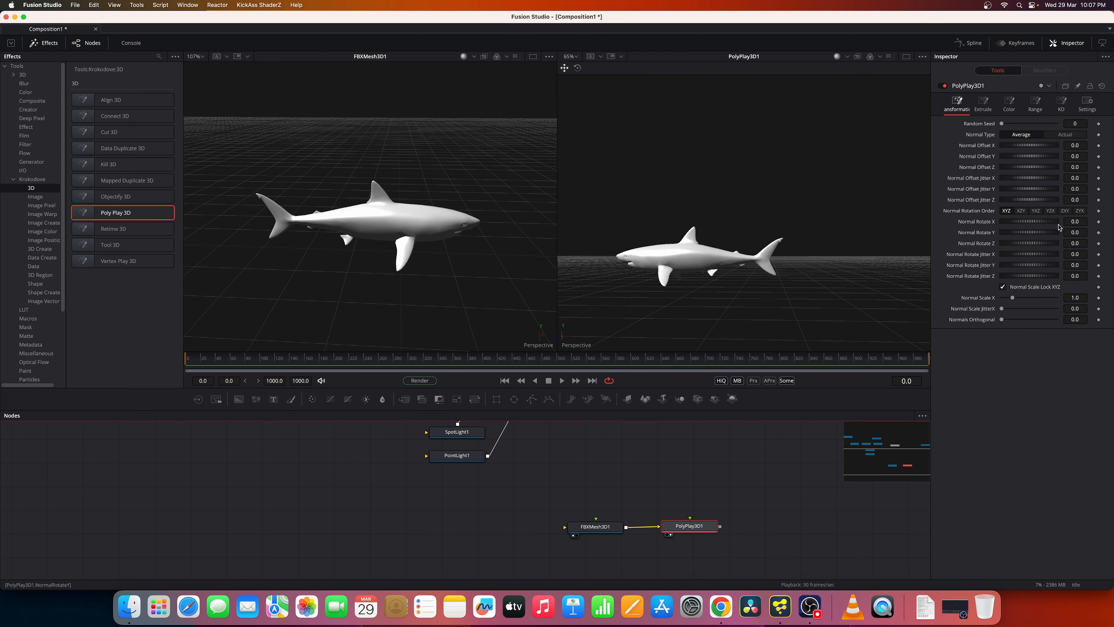
scroll(789, 236, down, 4)
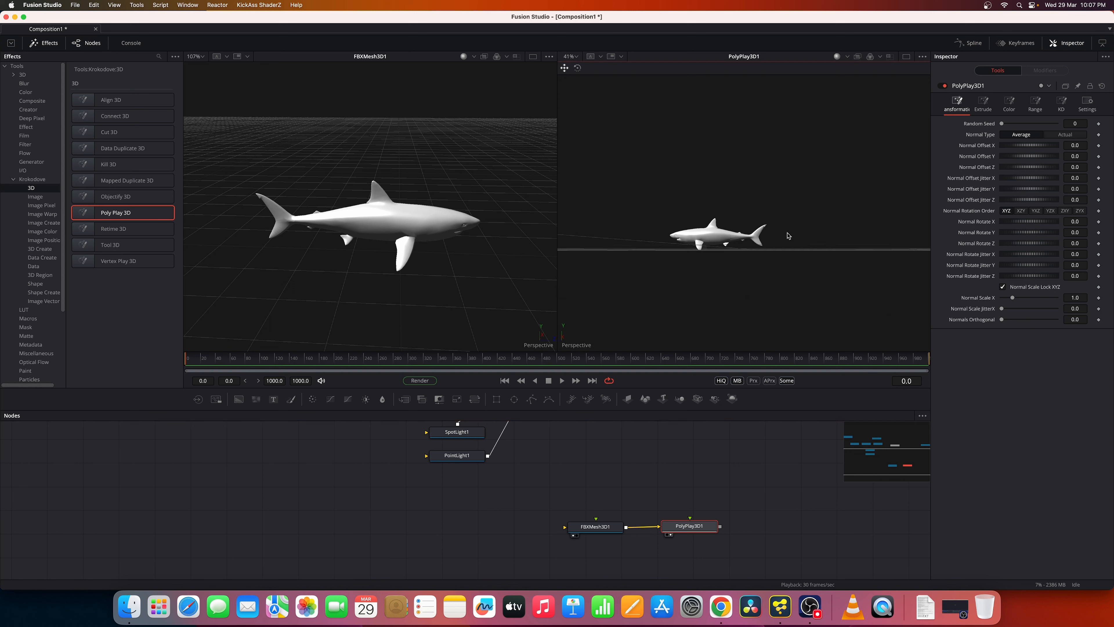
scroll(773, 261, up, 4)
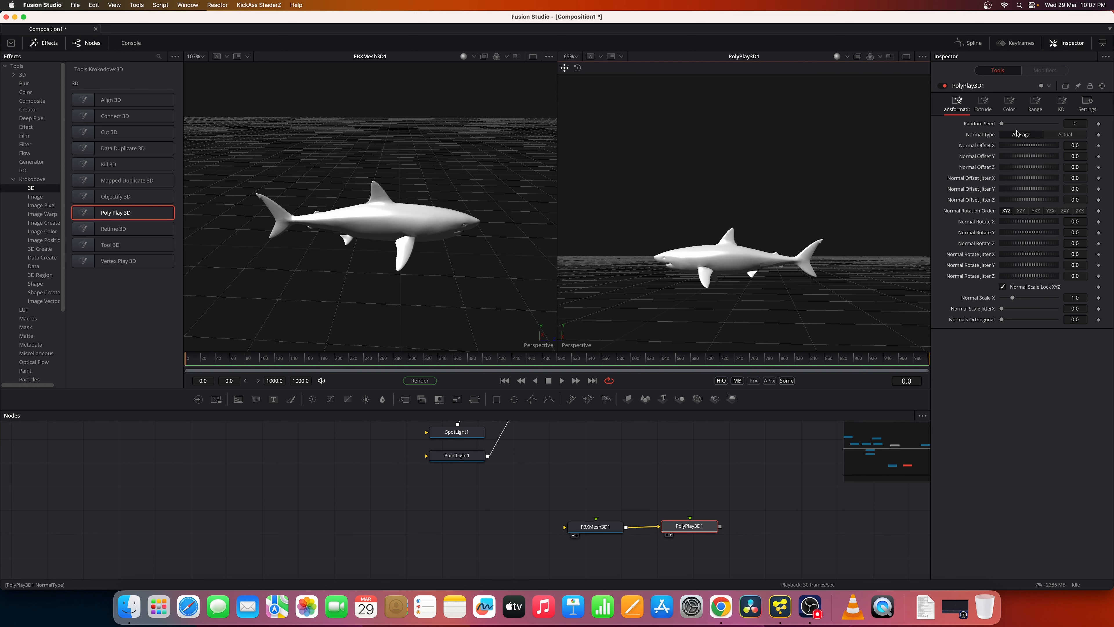
drag(1019, 148, 1028, 150)
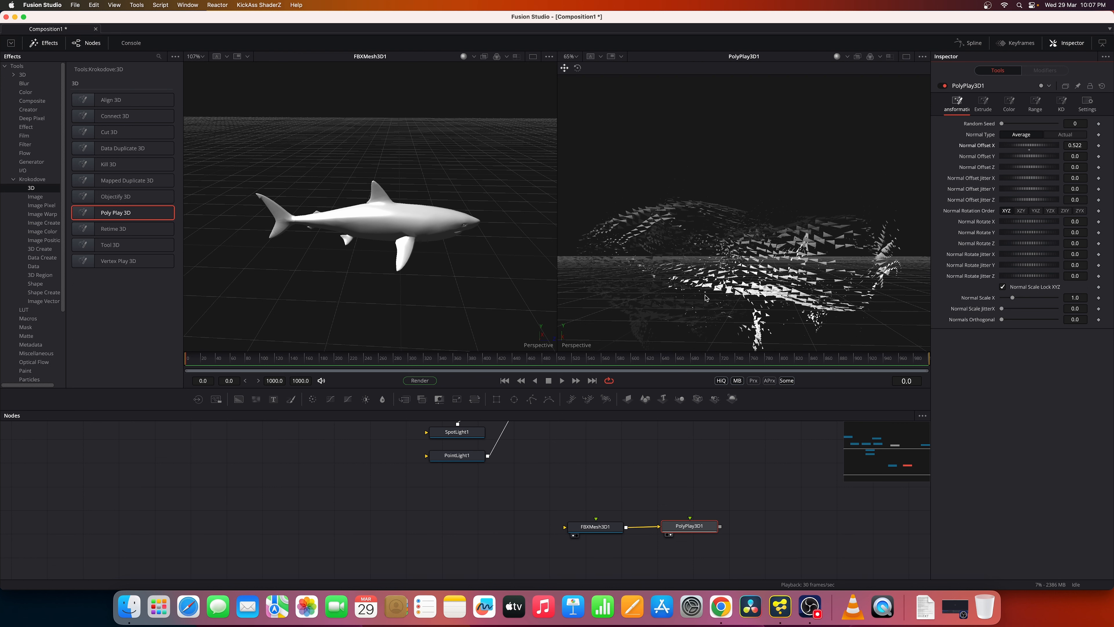
drag(1027, 158, 1047, 181)
- Add a Renderer 3D node after PolyPlay3D1, place it farther along the chain and display it in the first viewer
drag(725, 444, 517, 446)
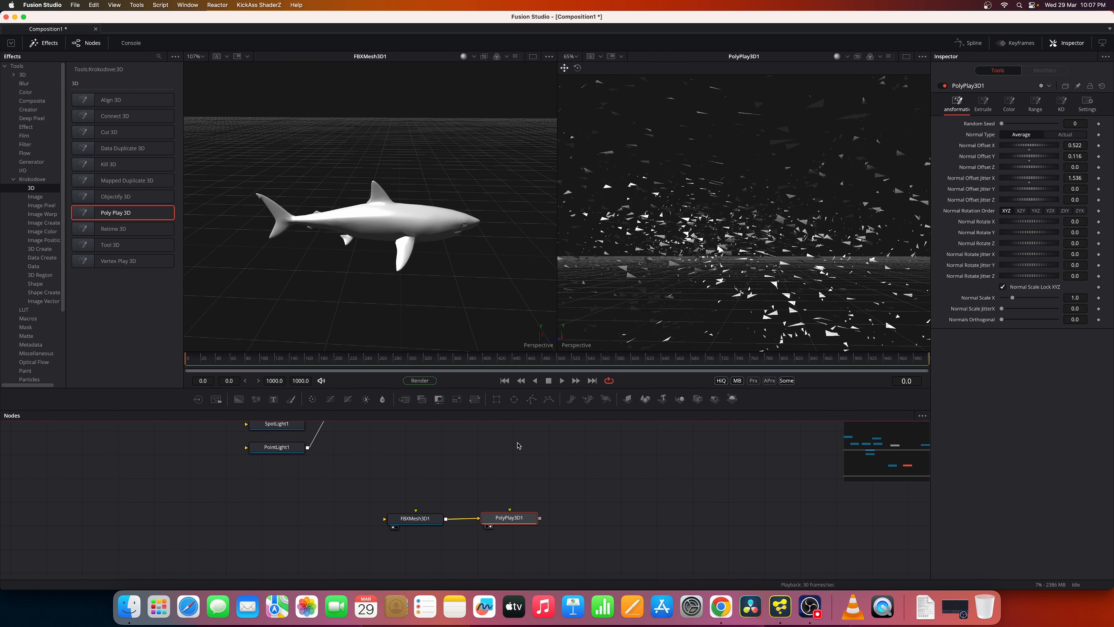
key(shift+space)
text(render)
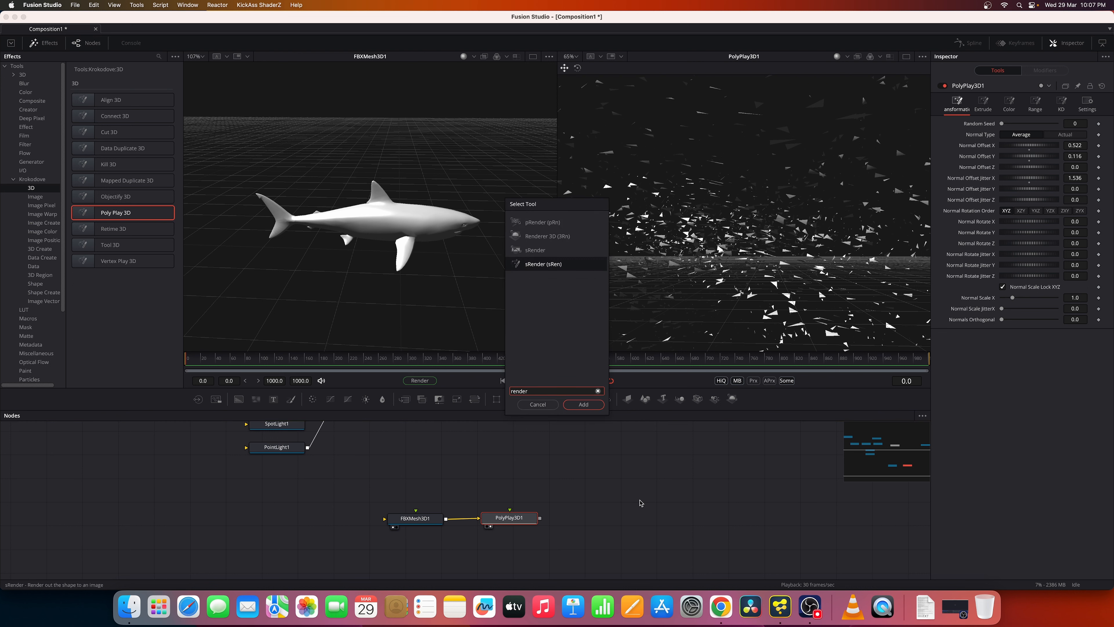
key(Up)
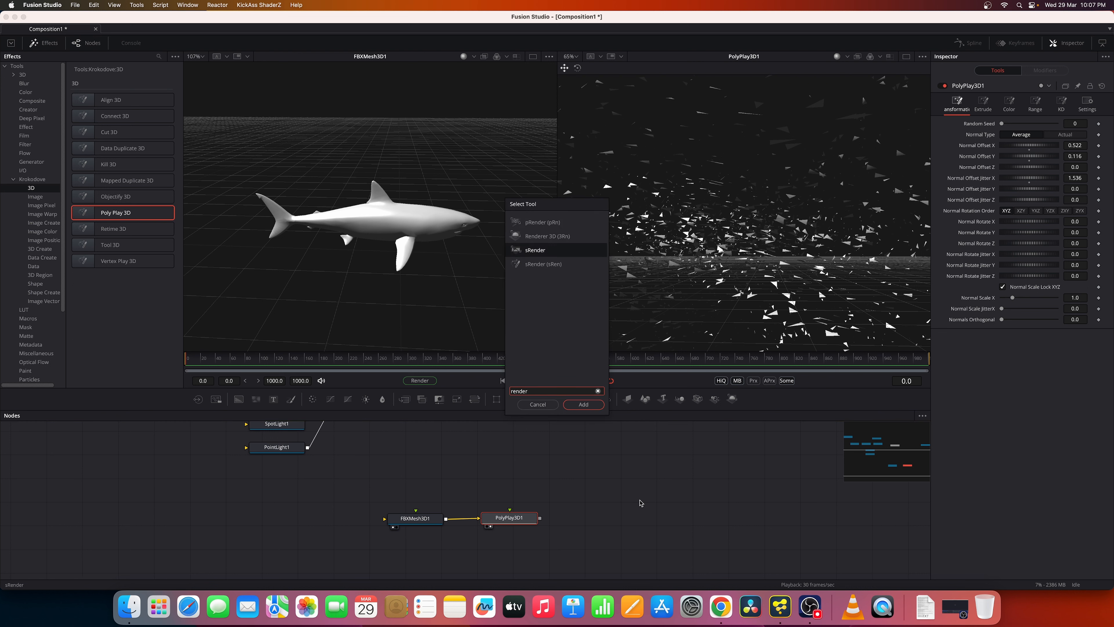
key(Up)
key(Return)
drag(588, 525, 707, 517)
key(1)
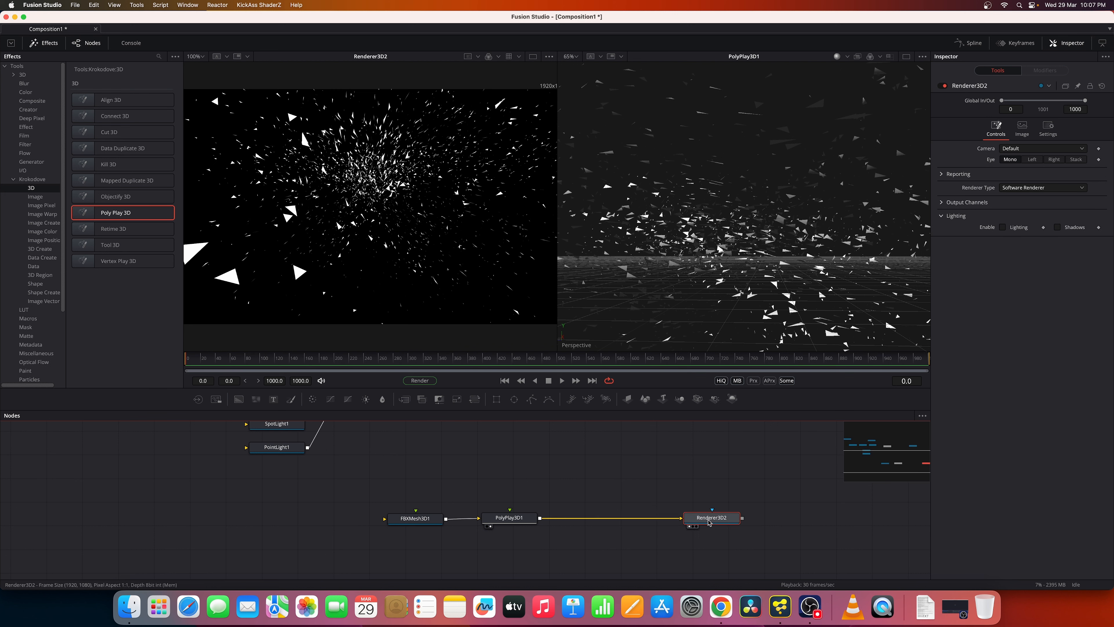
- Insert a Merge 3D node between PolyPlay3D1 and Renderer3D2
click(526, 522)
key(shift+space)
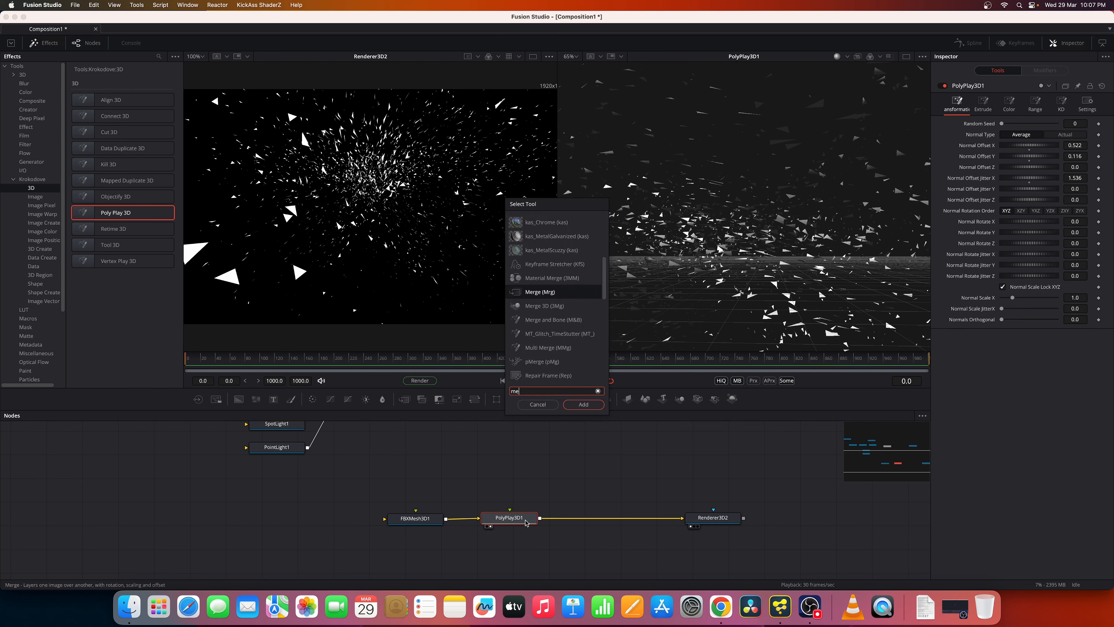
text(merg)
key(Down)
key(Return)
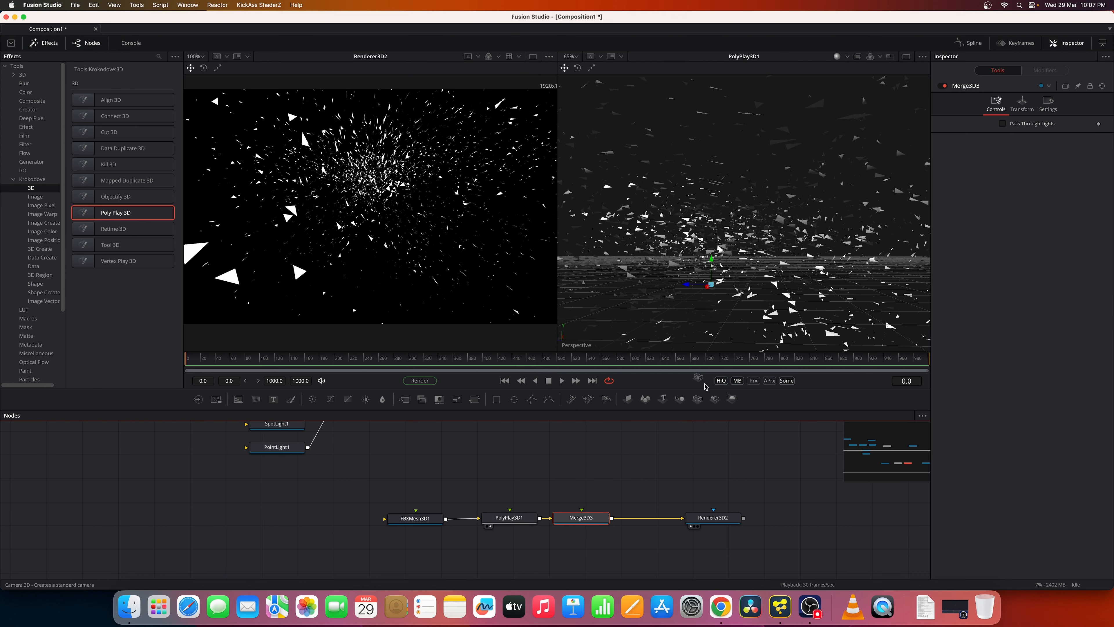
- Add a Camera 3D from the second viewer's perspective, feed its own merge into Merge3D3 and connect PolyPlay3D1 directly to Merge3D3
drag(698, 399, 716, 312)
scroll(514, 290, down, 1)
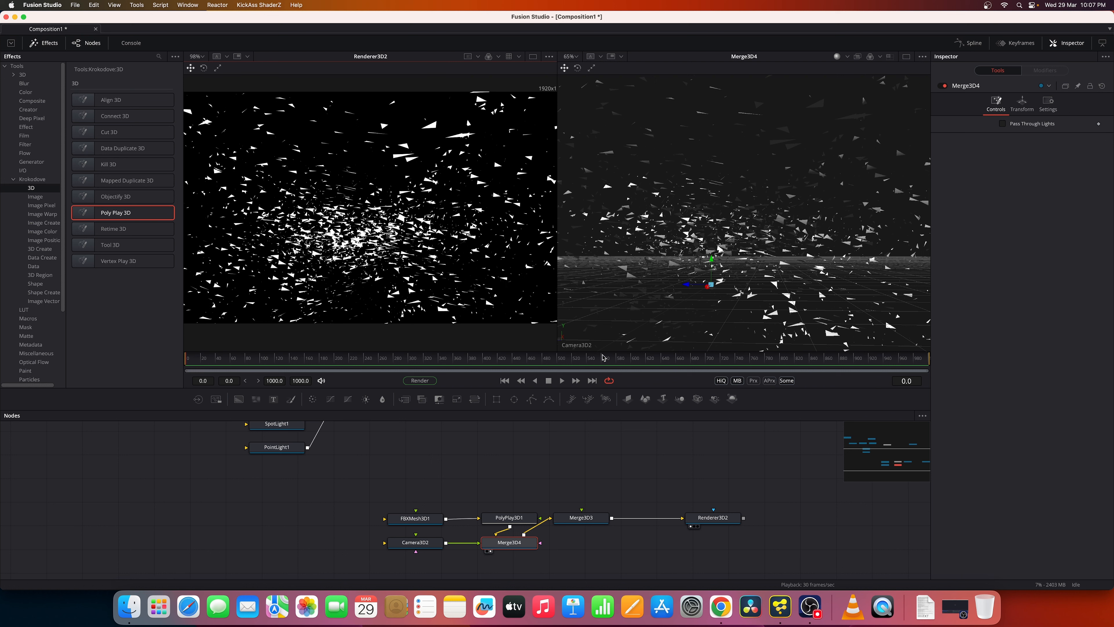
drag(518, 547, 550, 518)
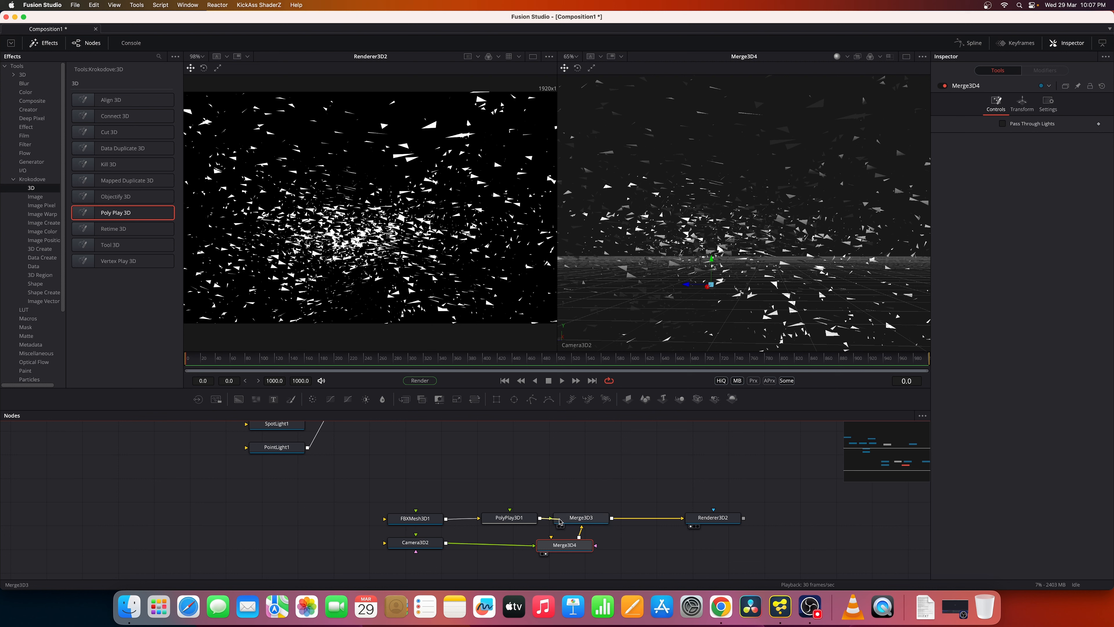
drag(429, 548, 498, 552)
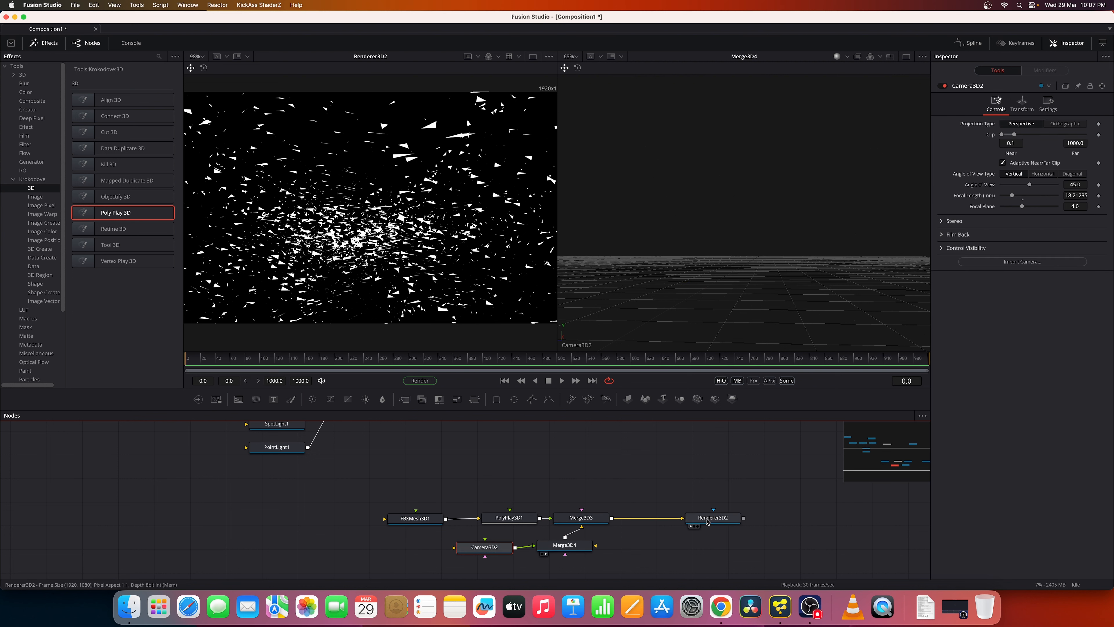
click(495, 520)
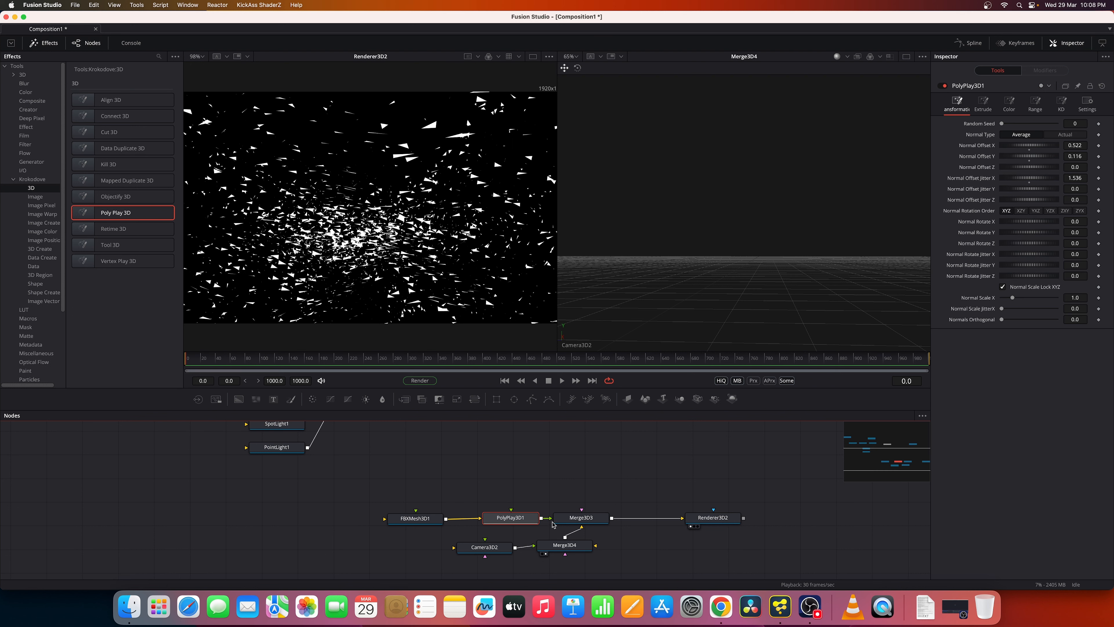
- Reset PolyPlay3D1's Normal Offset Y and Normal Offset Jitter X to 0 and set Normal Offset X to 0.319
click(577, 520)
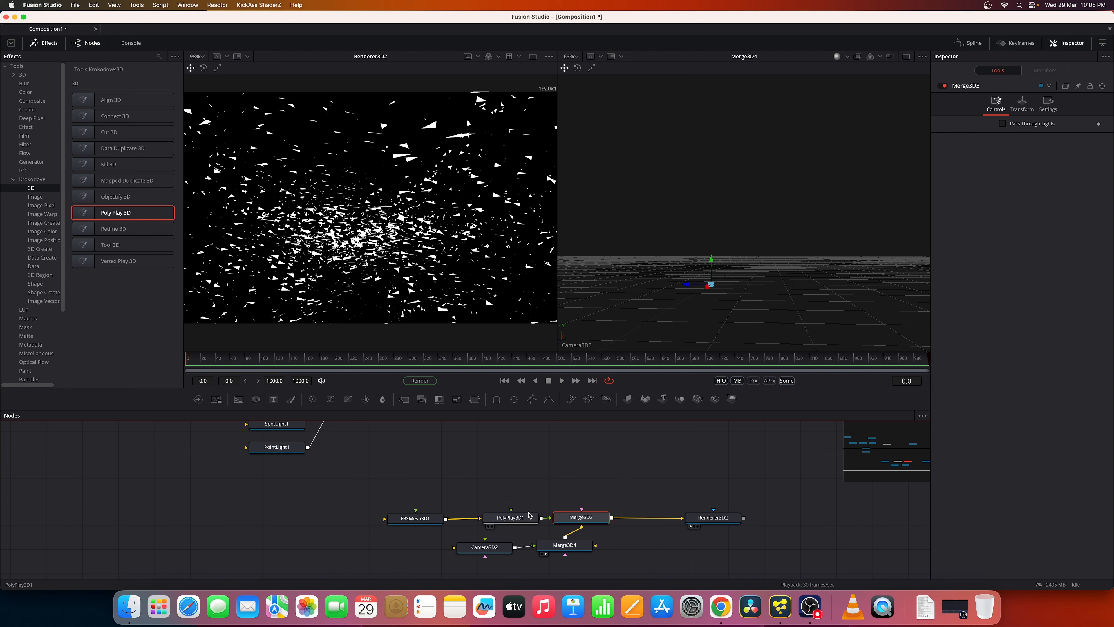
click(511, 519)
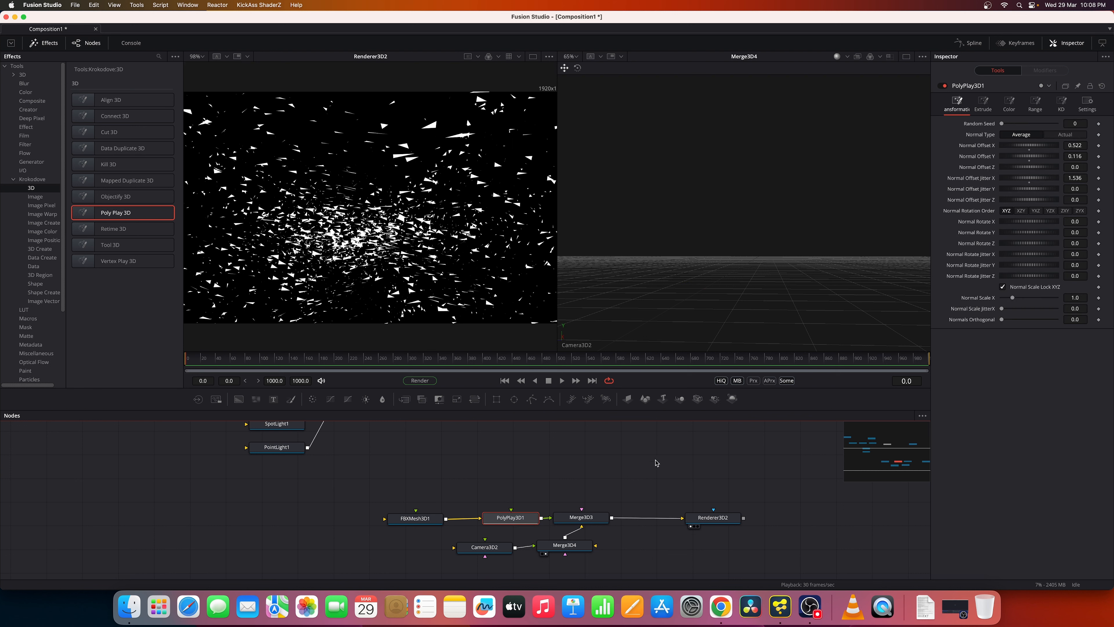
double_click(1034, 151)
double_click(1031, 157)
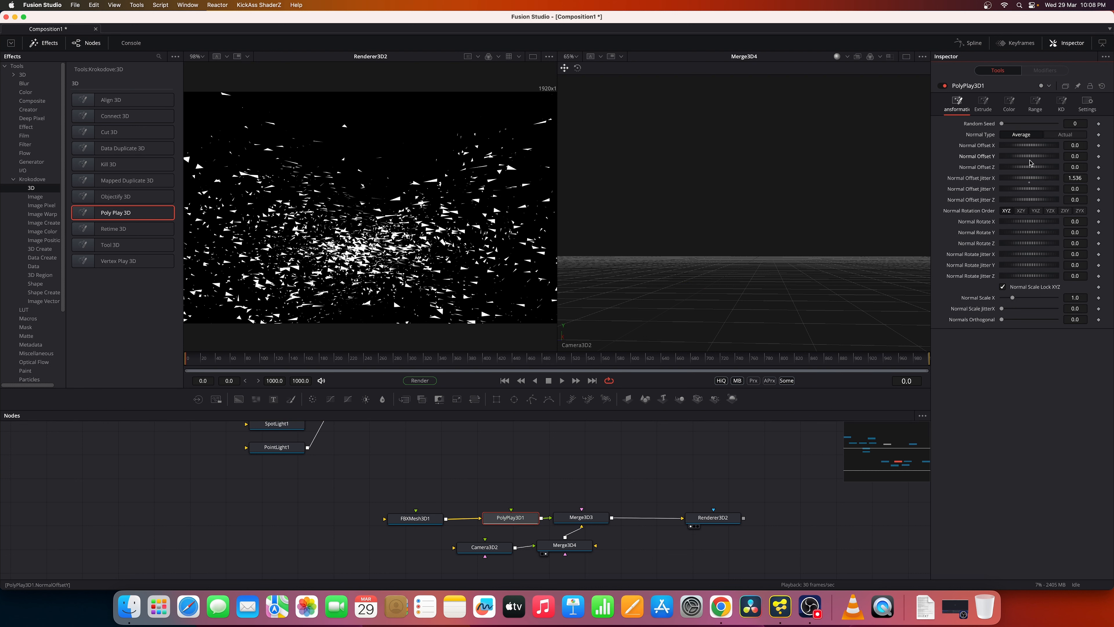
double_click(1031, 179)
drag(1016, 147, 1021, 149)
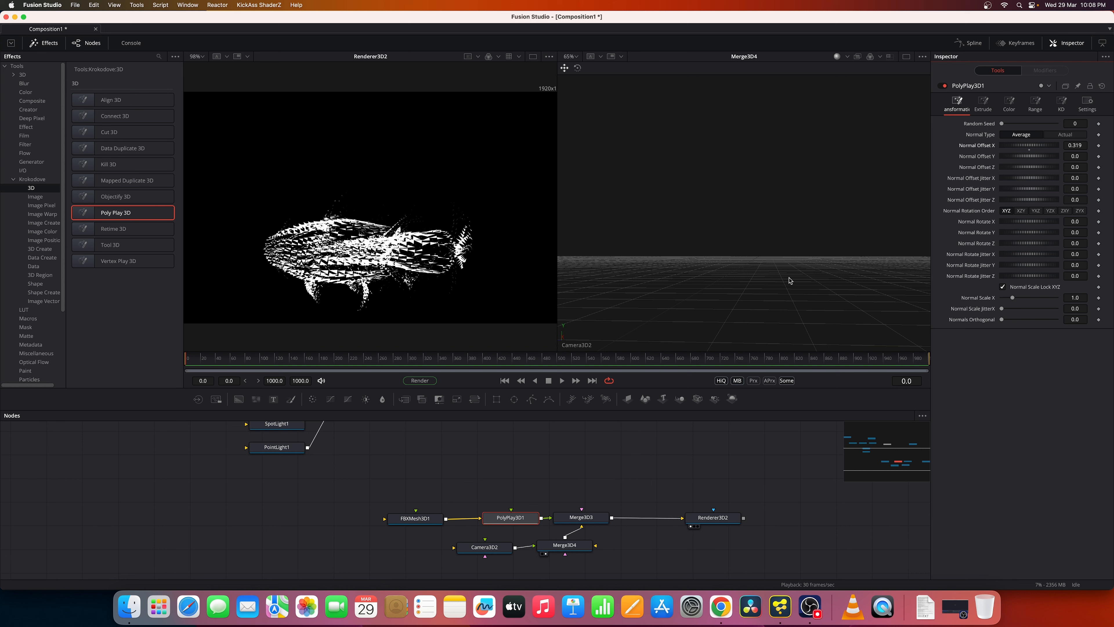
- Display Merge3D3 in the second viewer and switch that viewer from the camera to the Perspective view
drag(581, 517, 755, 310)
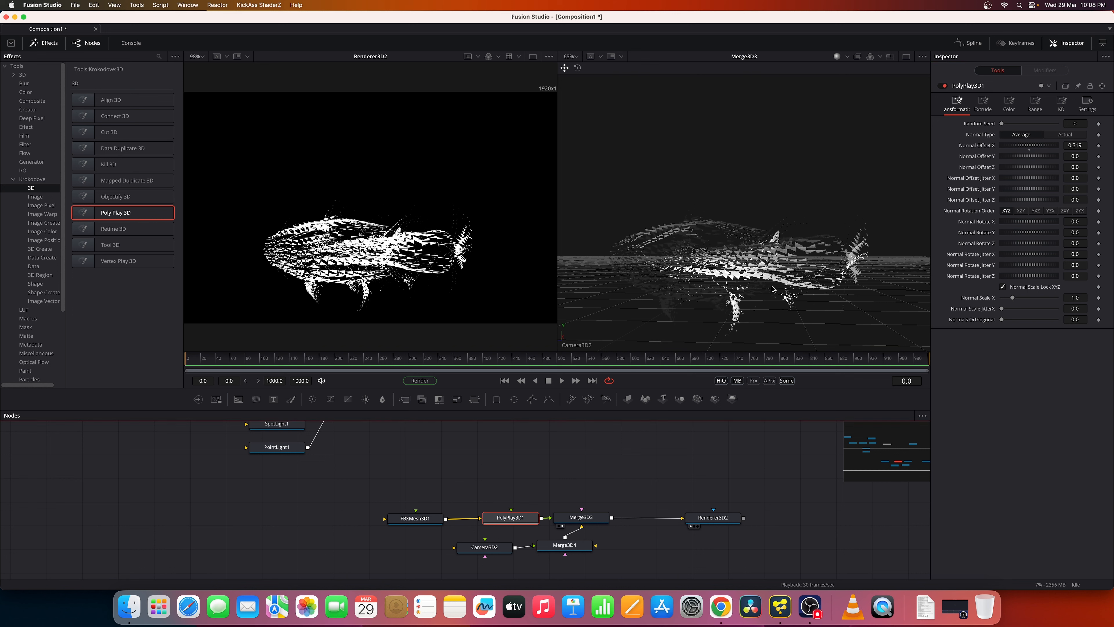
right_click(576, 347)
click(594, 375)
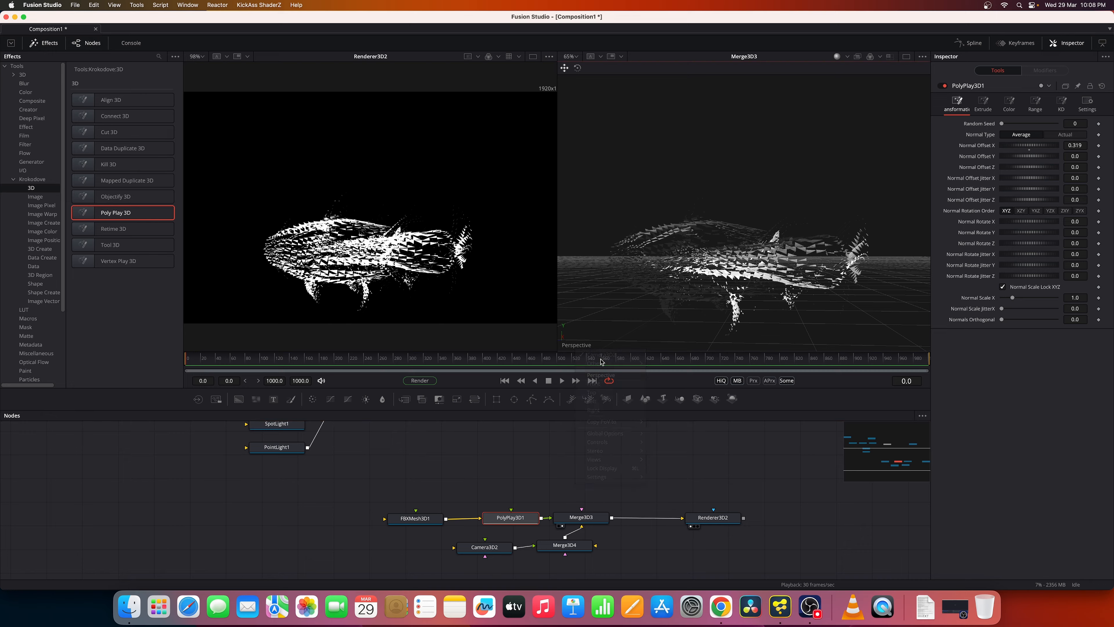
- Add a spotlight from an orbited perspective view of the shark so that it feeds Merge3D3
drag(707, 309, 709, 259)
right_click(709, 259)
click(661, 250)
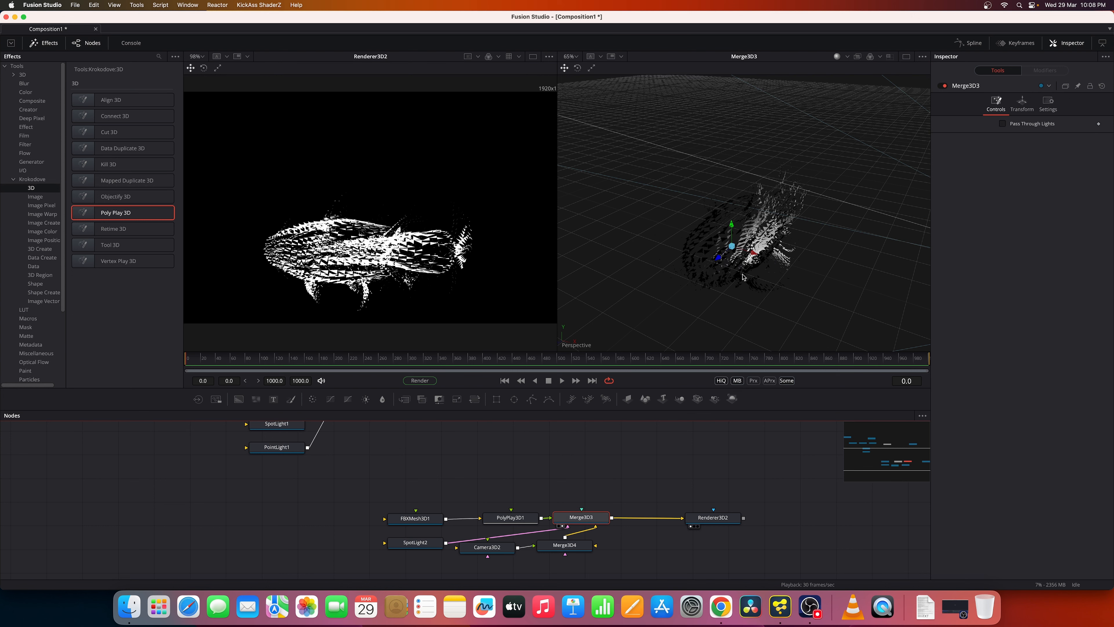
- Move SpotLight2 farther from the shark along its Z axis and set Cone Angle to 90 and Penumbra Angle to 20
drag(813, 268, 766, 264)
right_click(766, 265)
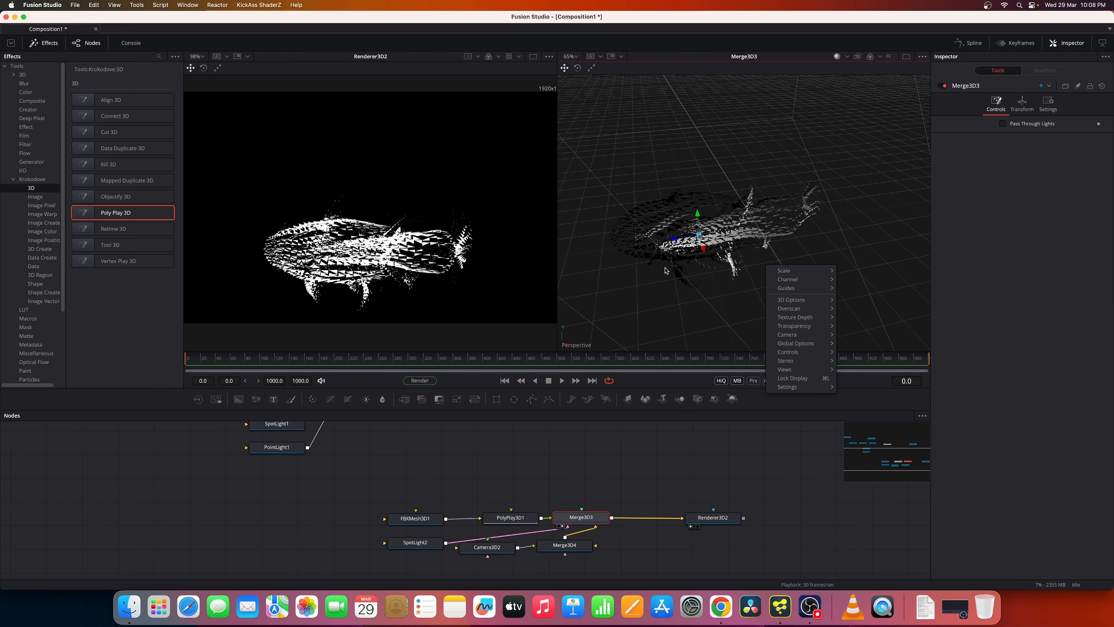
click(637, 244)
drag(675, 240, 689, 242)
key(super+z)
scroll(713, 270, down, 5)
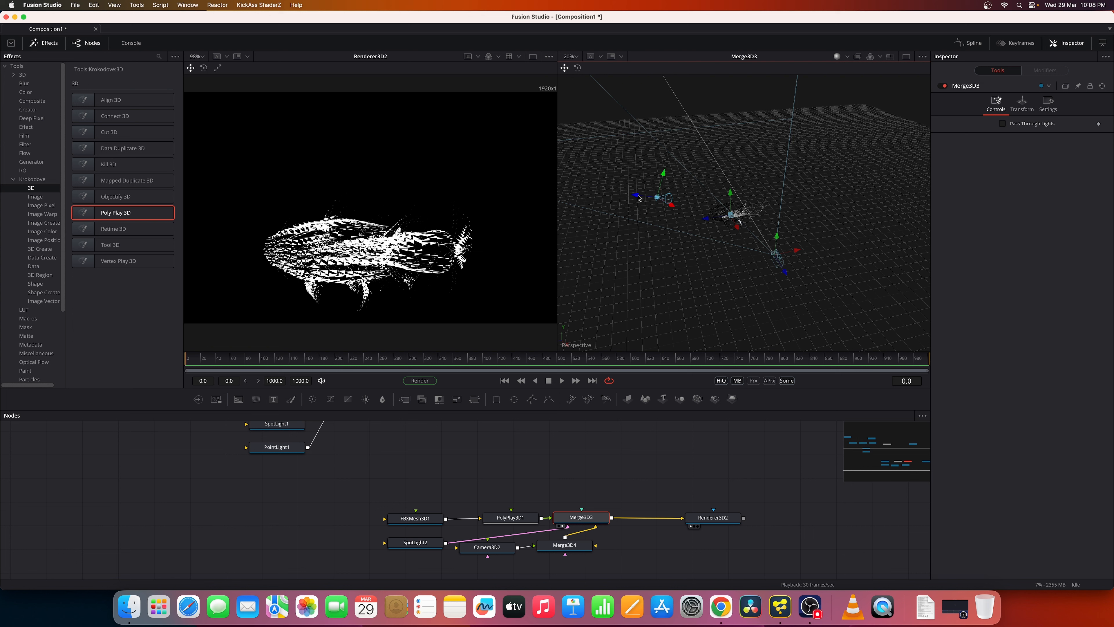
drag(638, 198, 574, 192)
click(428, 543)
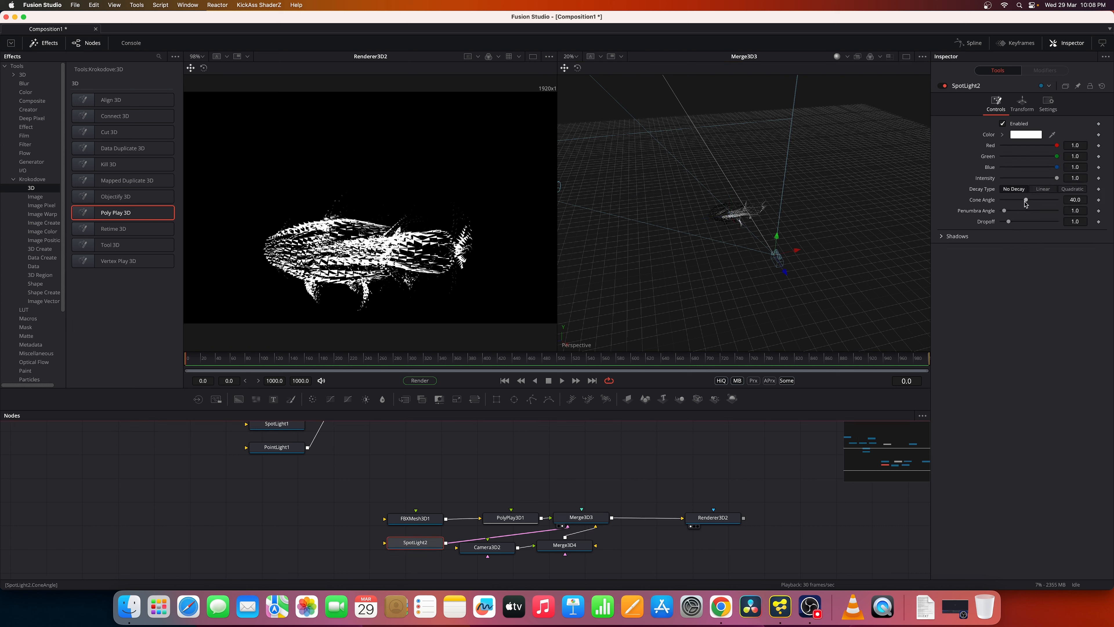
drag(1026, 201, 1057, 211)
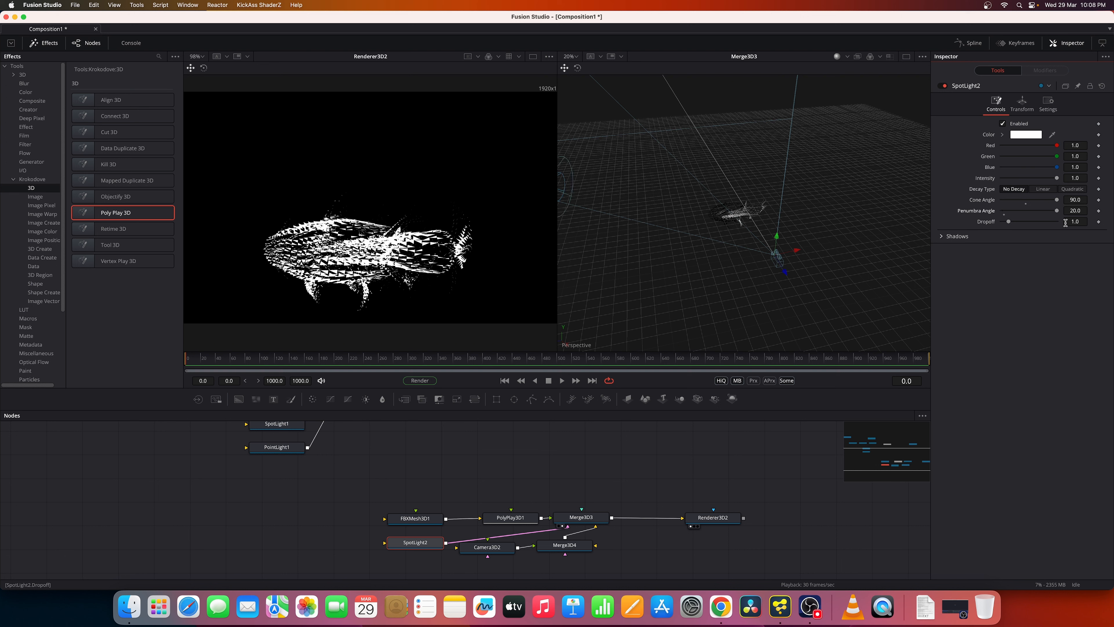
- Enable Lighting in Renderer3D2 and set its Renderer Type to OpenGL Renderer
click(696, 516)
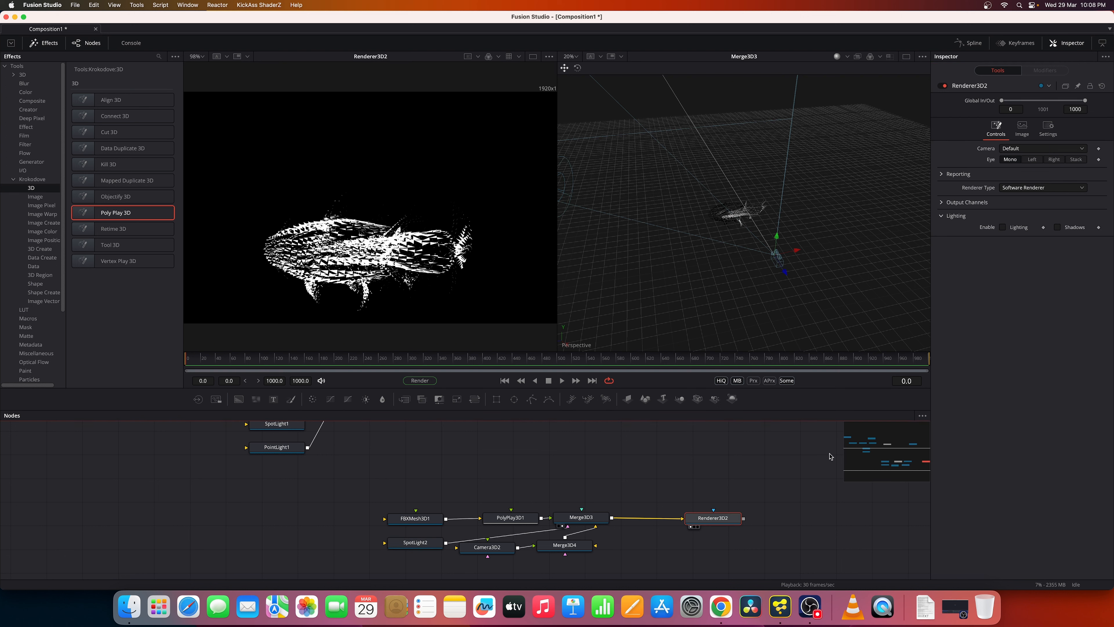
click(1002, 227)
click(1028, 187)
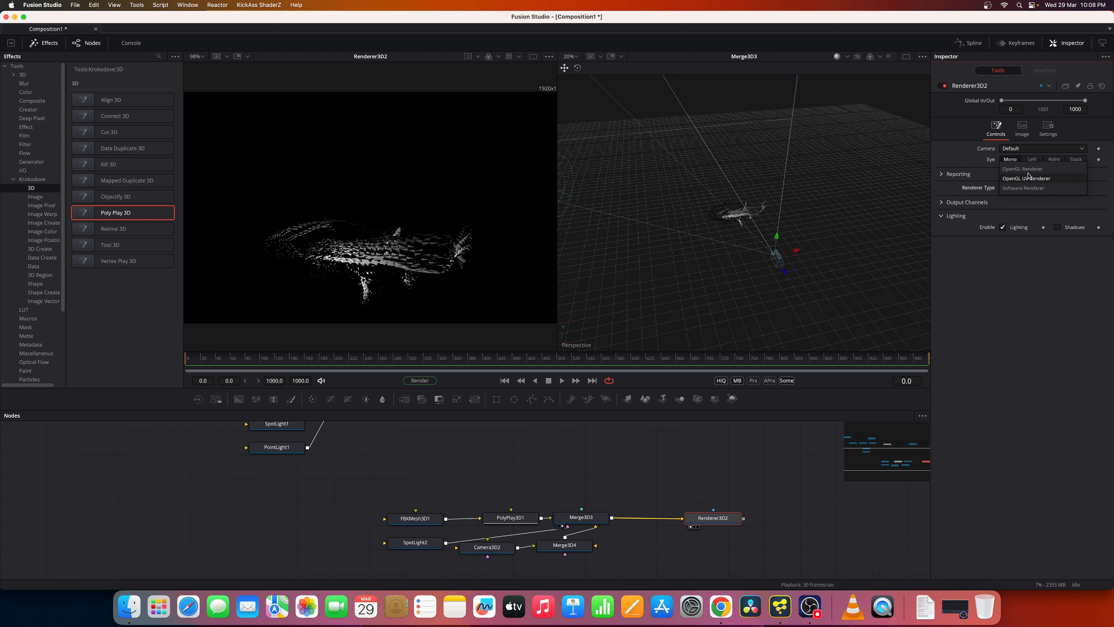
click(1029, 170)
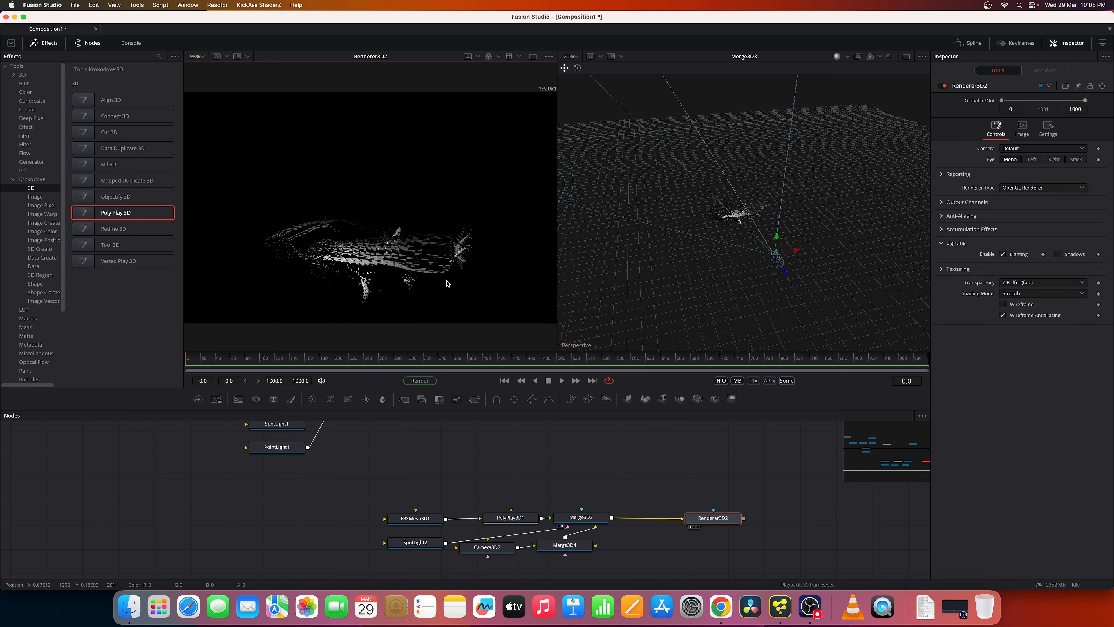
scroll(482, 288, up, 3)
scroll(500, 307, down, 1)
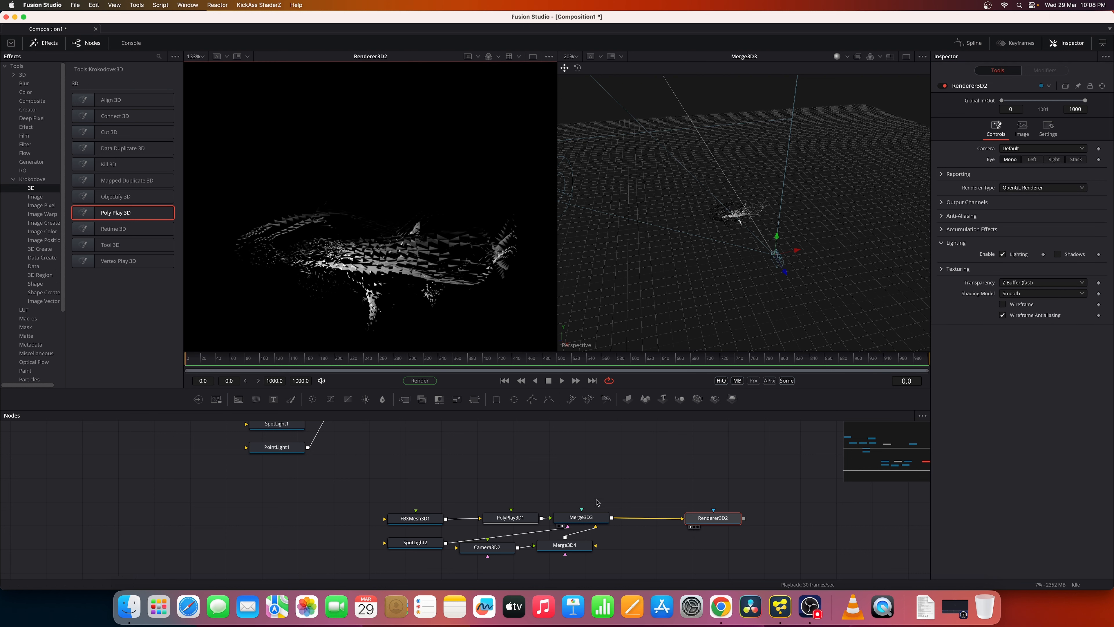
- Try a Normal Offset Y of 0.783 on PolyPlay3D1 and reset both Normal Offset X and Y to 0
click(512, 517)
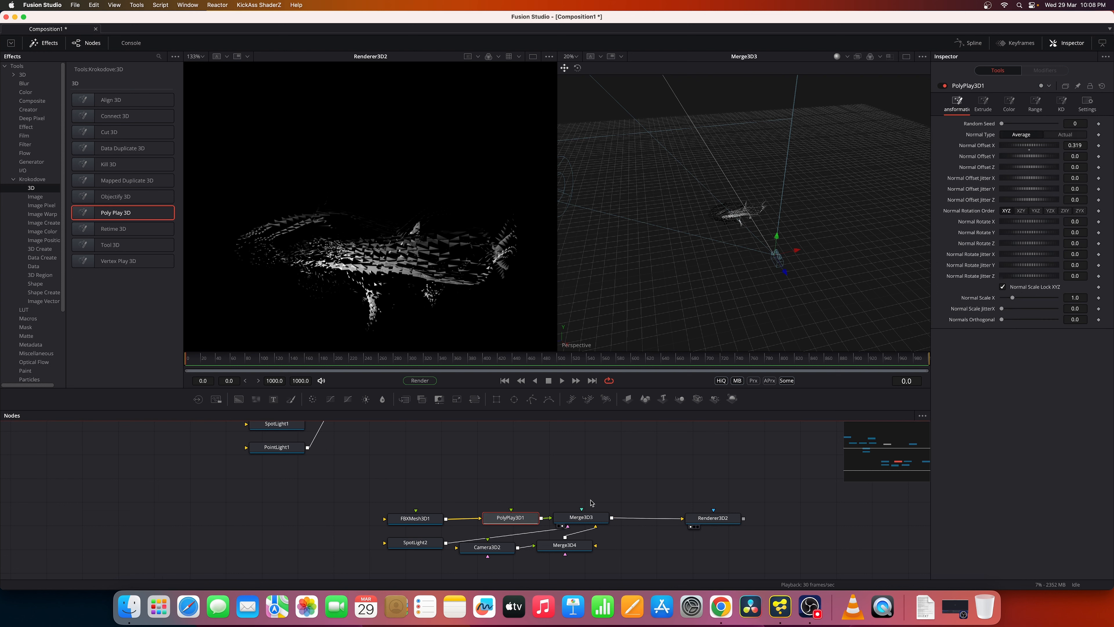
drag(1021, 160, 1033, 160)
double_click(1031, 146)
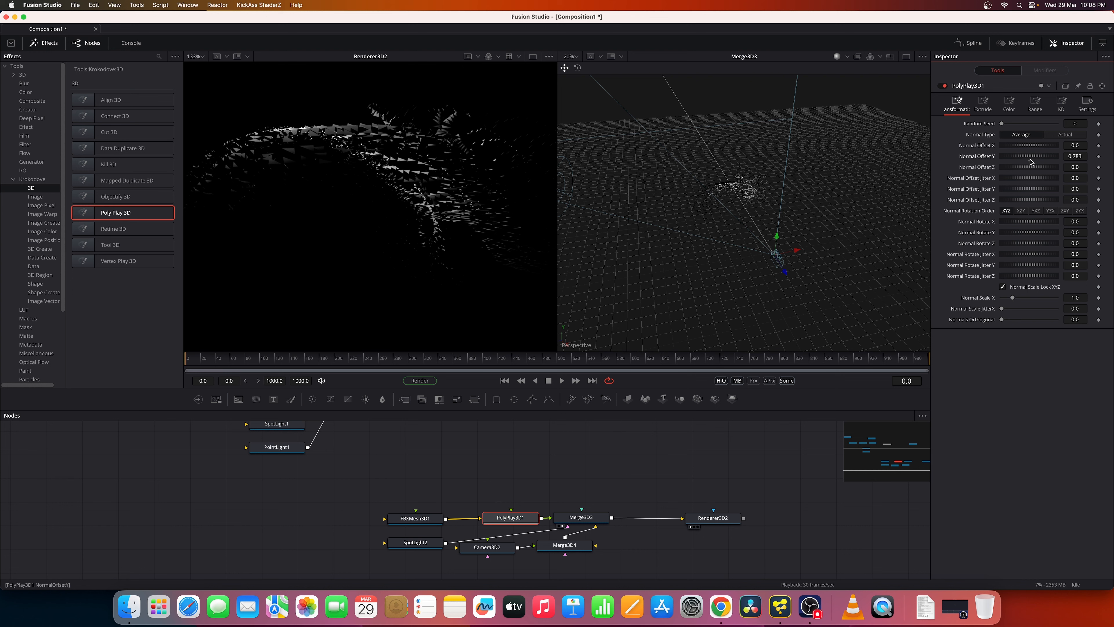
double_click(1031, 157)
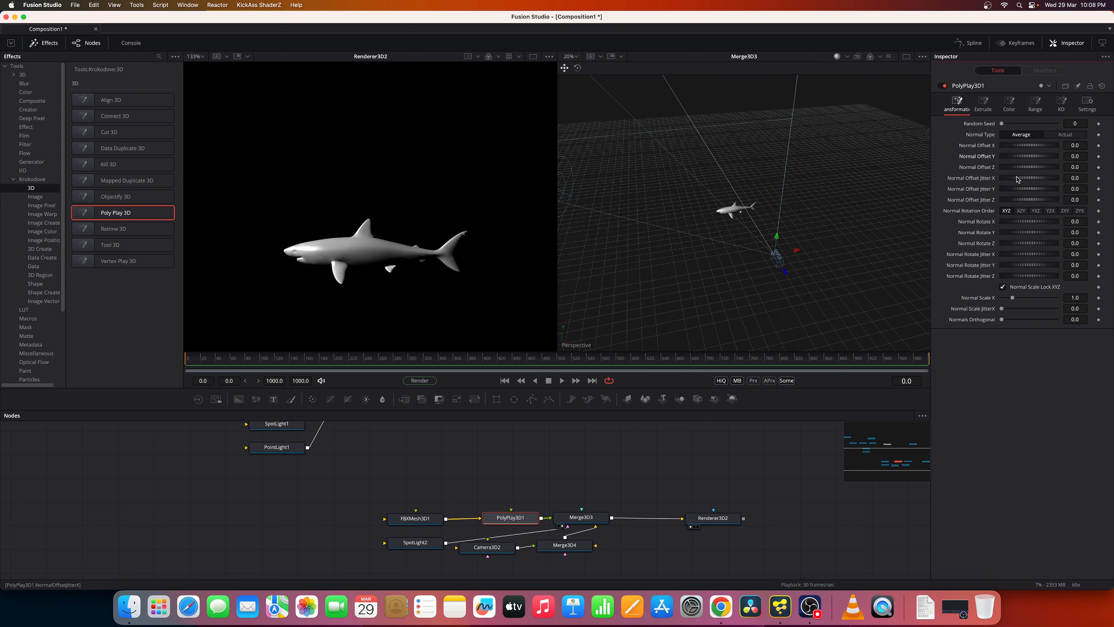
- Set PolyPlay3D1's Normal Offset Jitter X to 0.87, Y to 0.957 and Z to 1.797, and keyframe all three at frame 0
drag(1017, 179, 1033, 202)
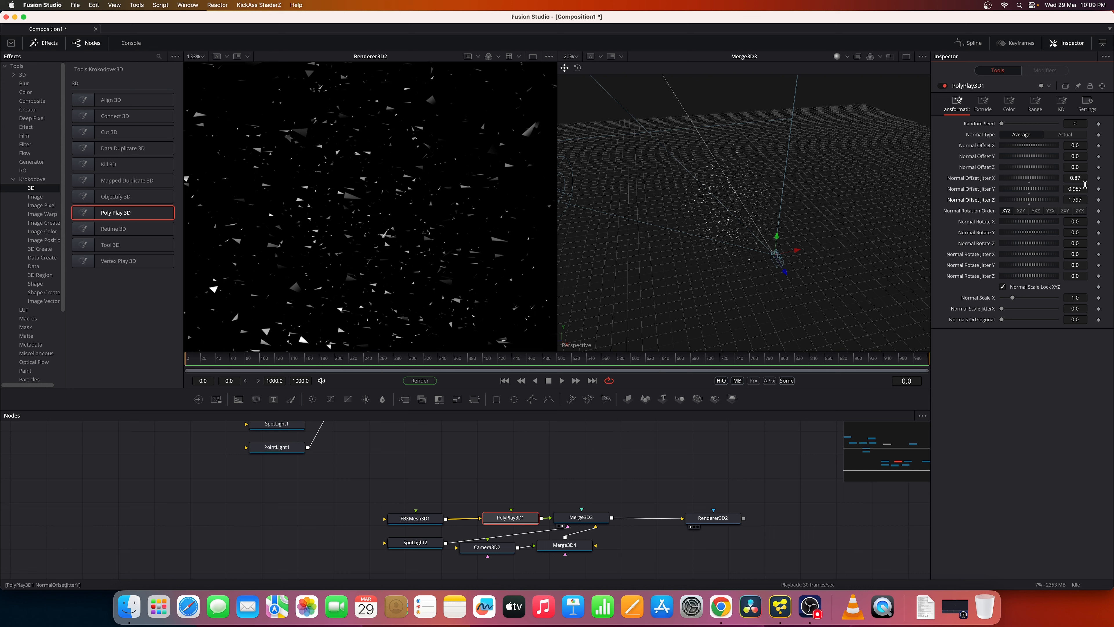
click(1098, 178)
click(1099, 188)
click(1098, 200)
- Keyframe the three Normal Offset Jitter values to 0 at frame 126 and play the animation from the start
click(1030, 182)
click(1030, 204)
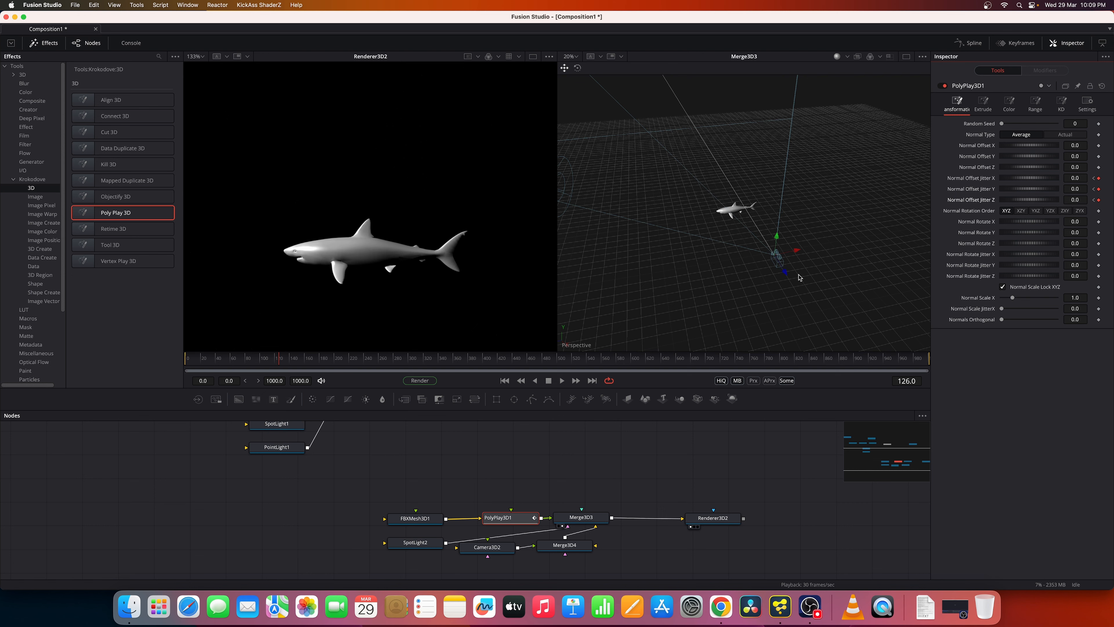
drag(279, 360, 165, 366)
key(space)
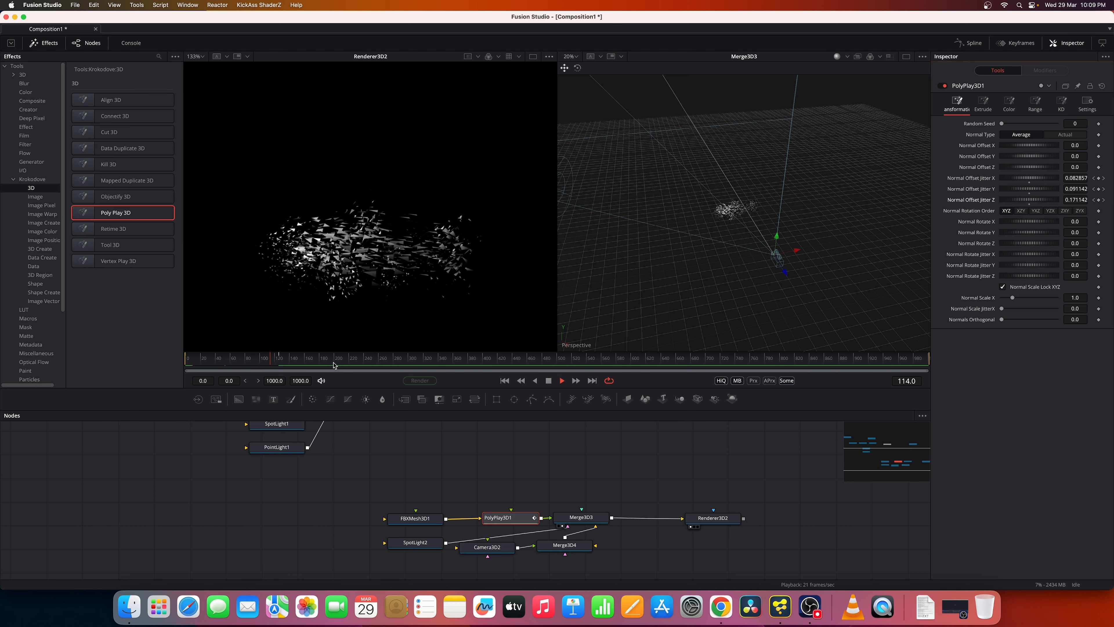
key(space)
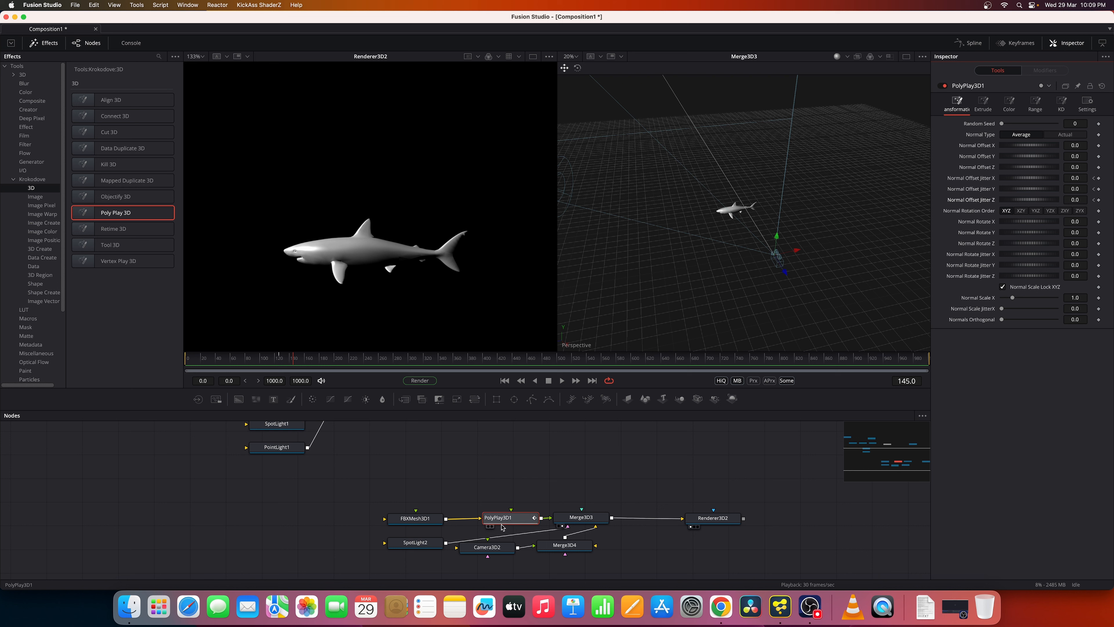
- Try PolyPlay3D1's Extrude at 0.29, 0.022 and, at frame 38, -0.268, and reset Extrude to 0
drag(509, 520, 510, 492)
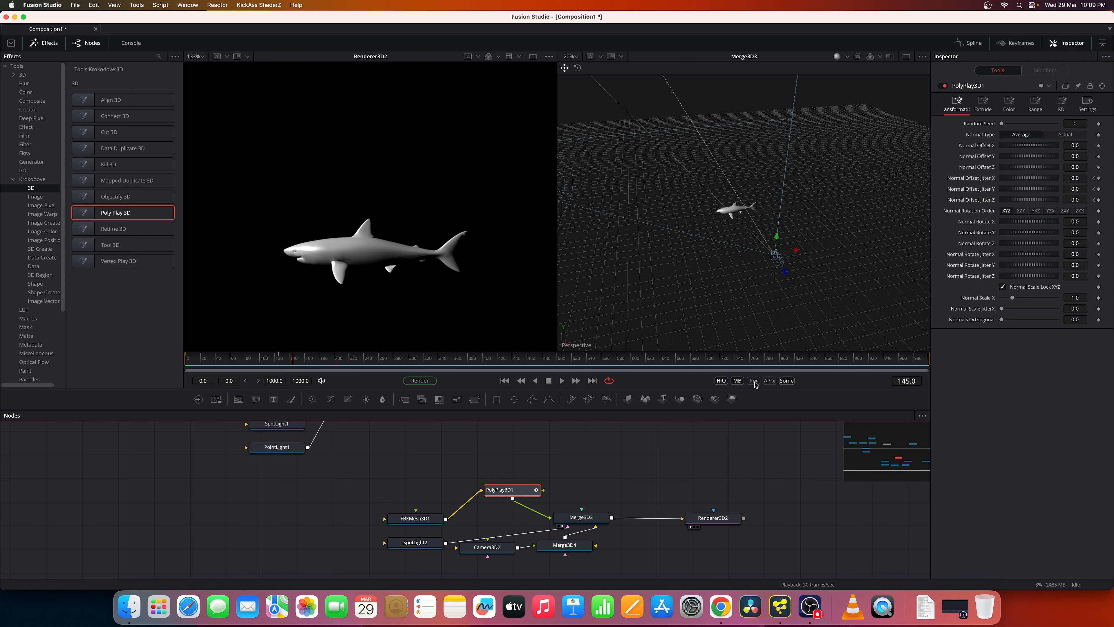
click(982, 104)
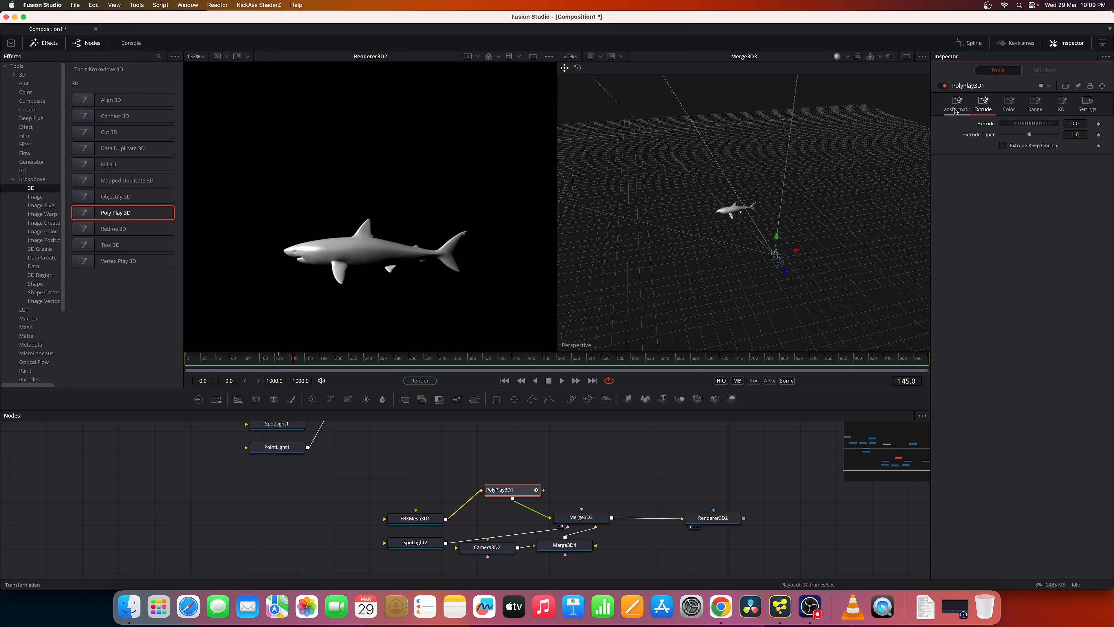
click(1019, 124)
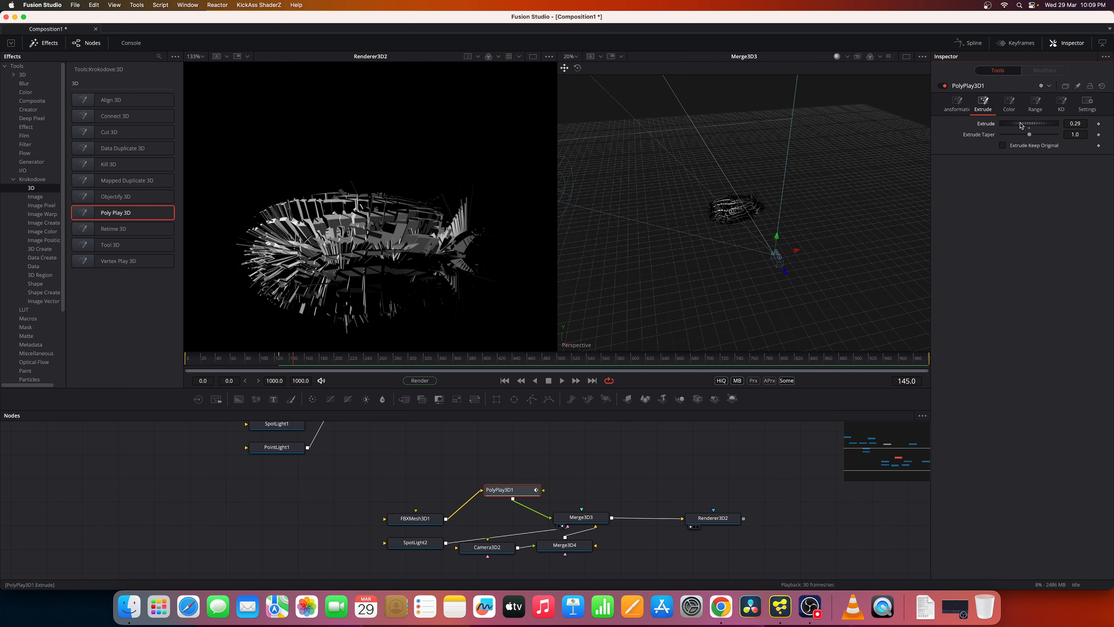
drag(1018, 123, 1041, 131)
click(215, 359)
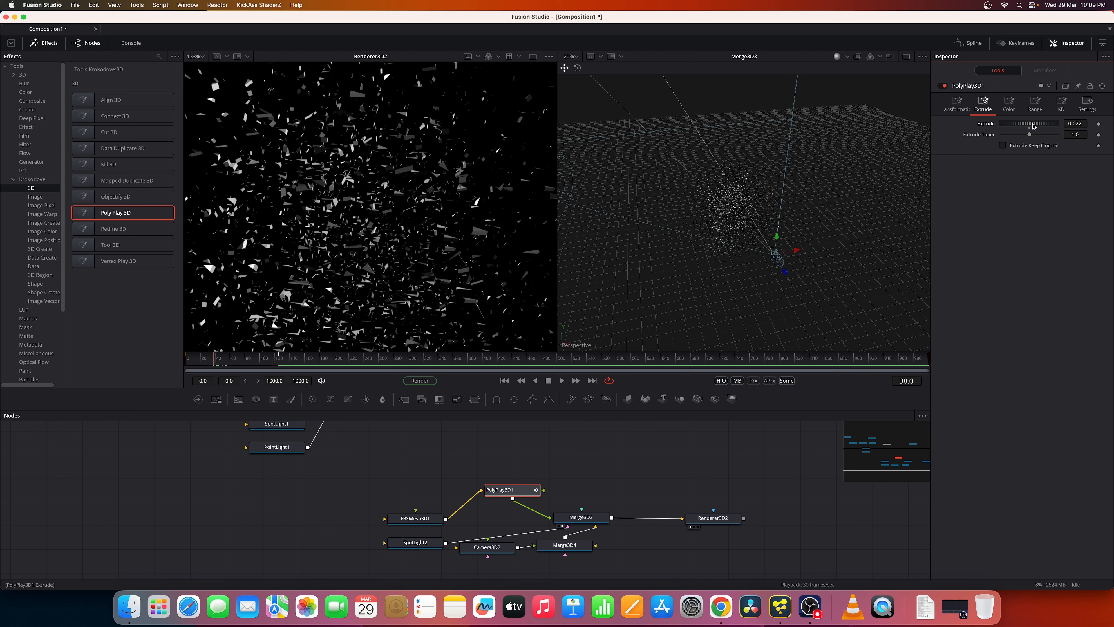
mouse_move(1032, 126)
mouse_down()
mouse_move(1047, 128)
mouse_move(1018, 128)
mouse_up()
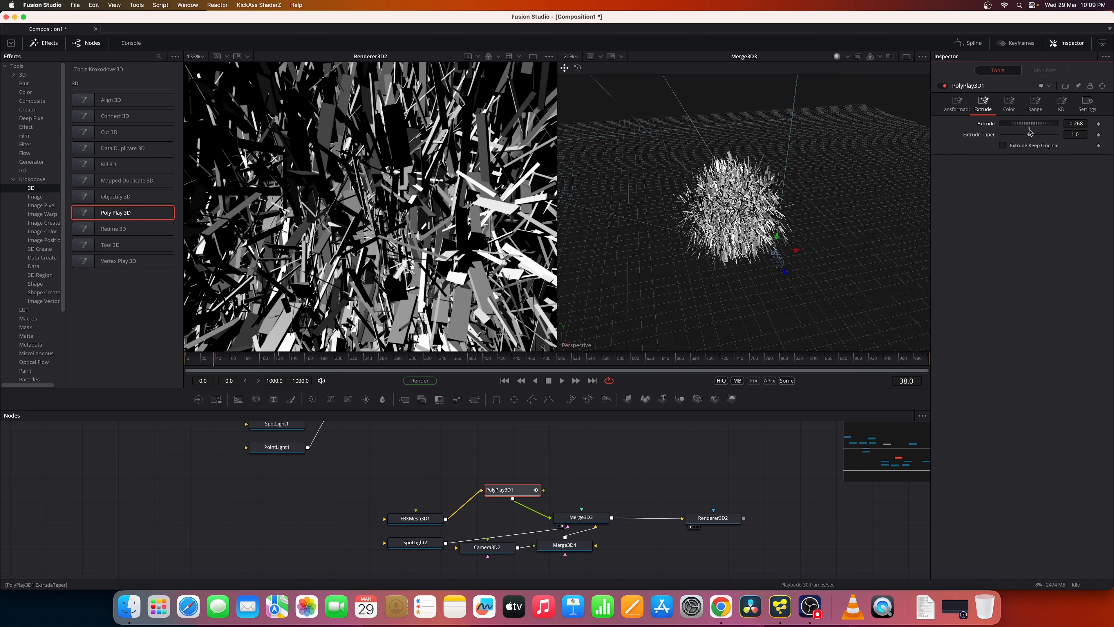
double_click(1029, 128)
- Try the Random and Jitter color modes on PolyPlay3D1, restore Keep, and show the Range settings
click(1010, 107)
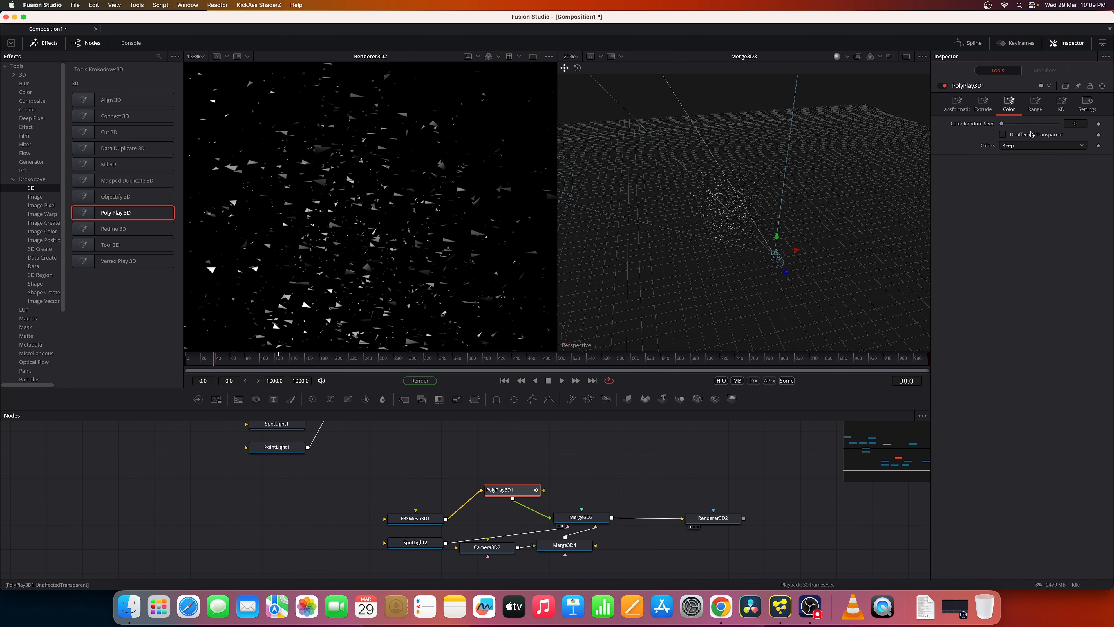
click(1017, 148)
click(1023, 162)
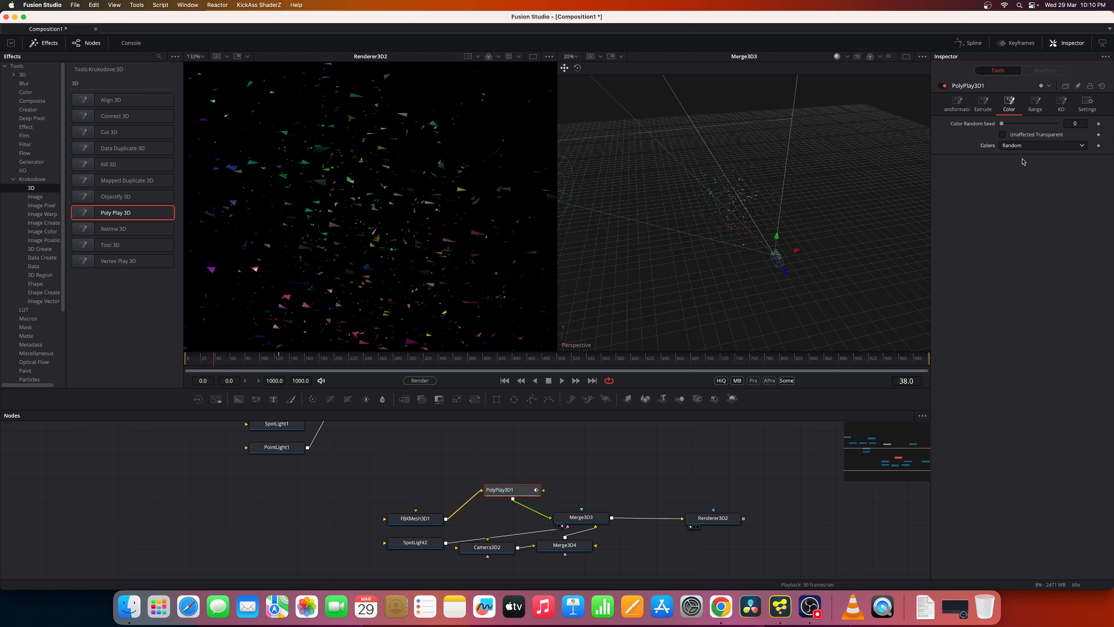
click(1022, 145)
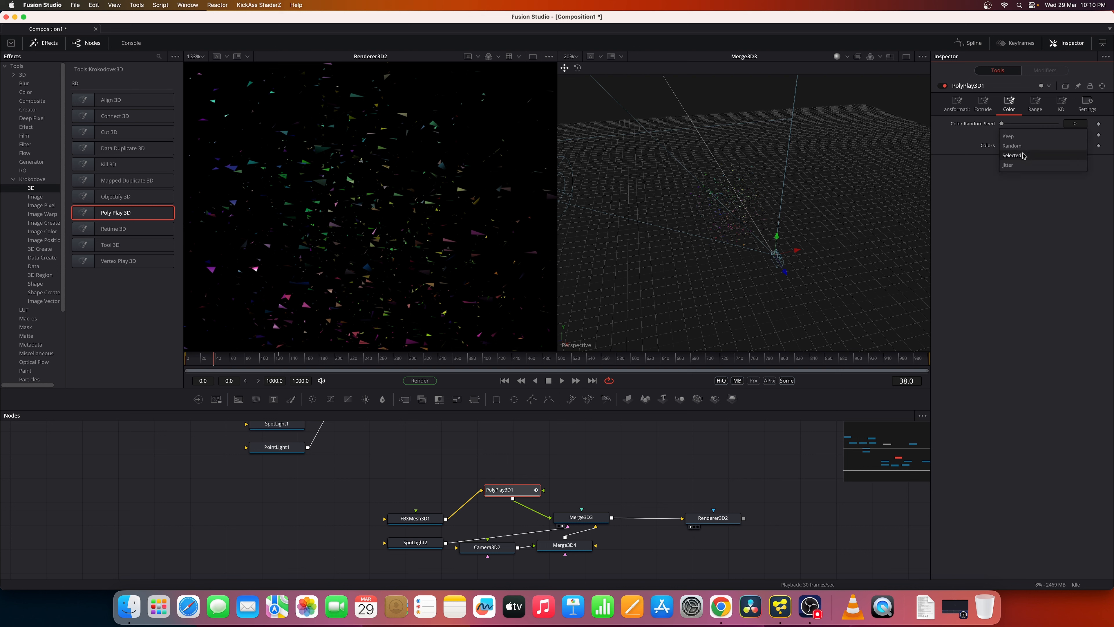
click(1021, 166)
click(1021, 146)
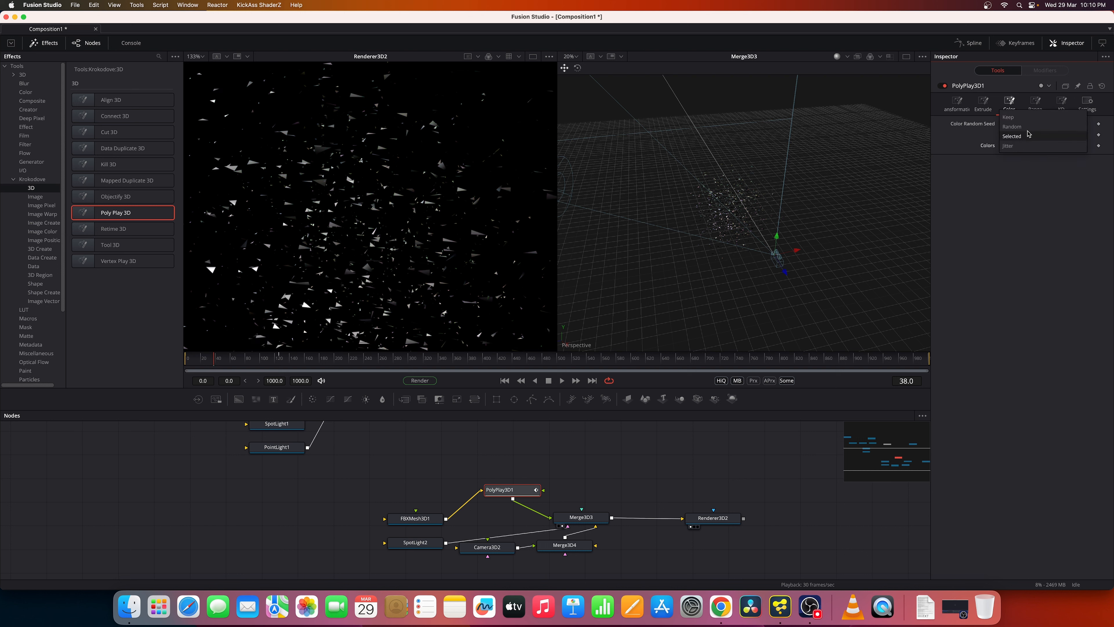
click(1022, 117)
click(1034, 108)
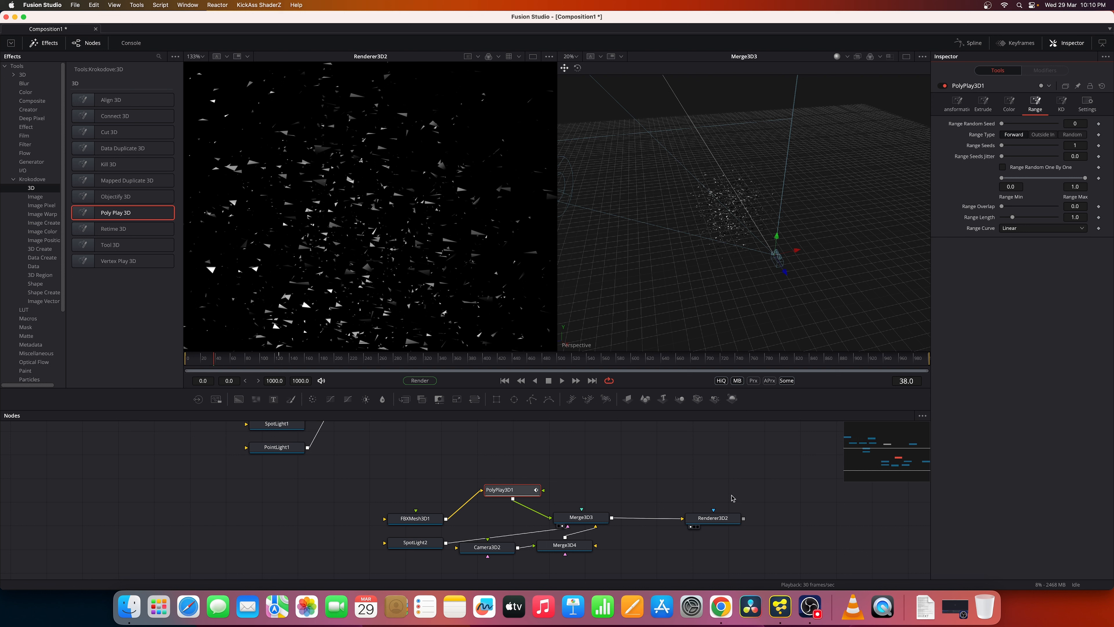
- Delete the PolyPlay3D1, Merge3D3, Merge3D4 and Renderer3D2 nodes, keeping the shark mesh, spotlight and camera
drag(747, 478, 709, 445)
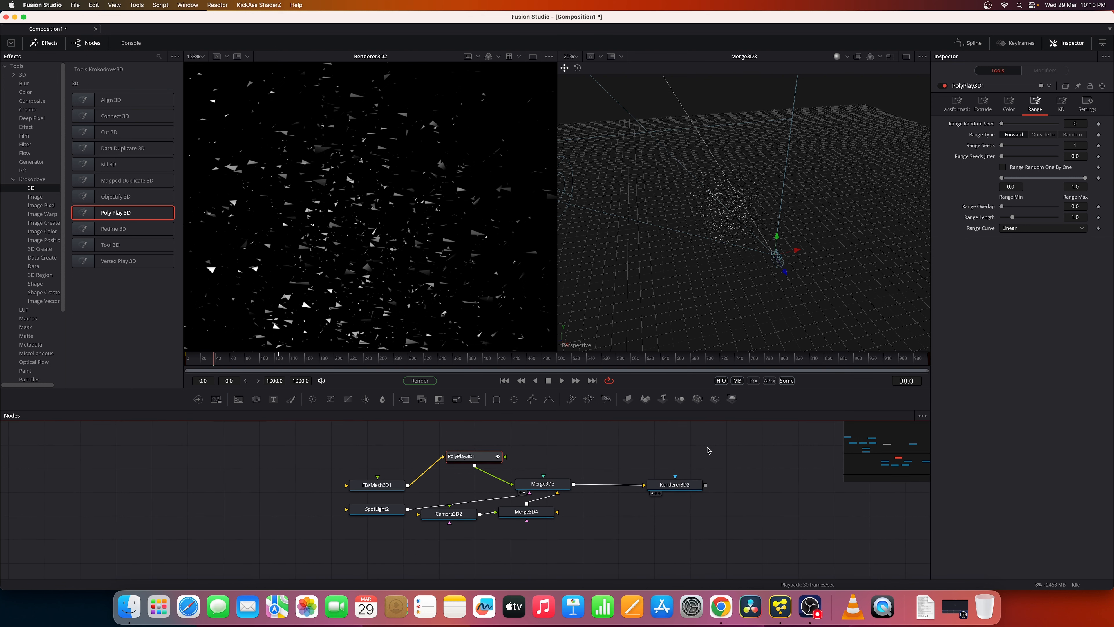
drag(484, 455, 493, 453)
key(Delete)
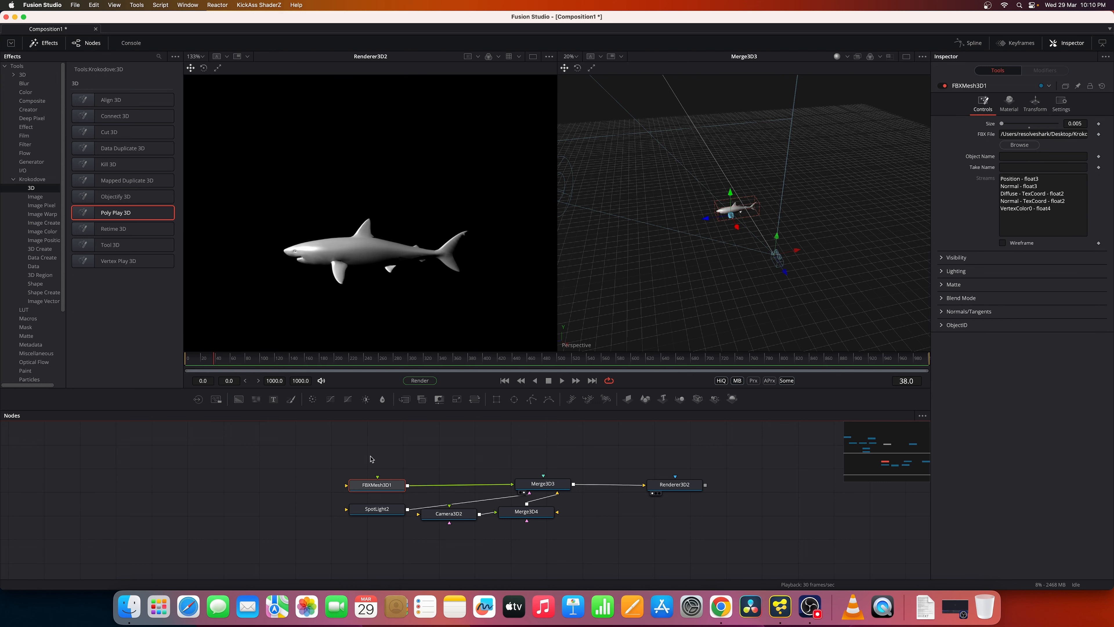
drag(716, 471, 506, 551)
key(Delete)
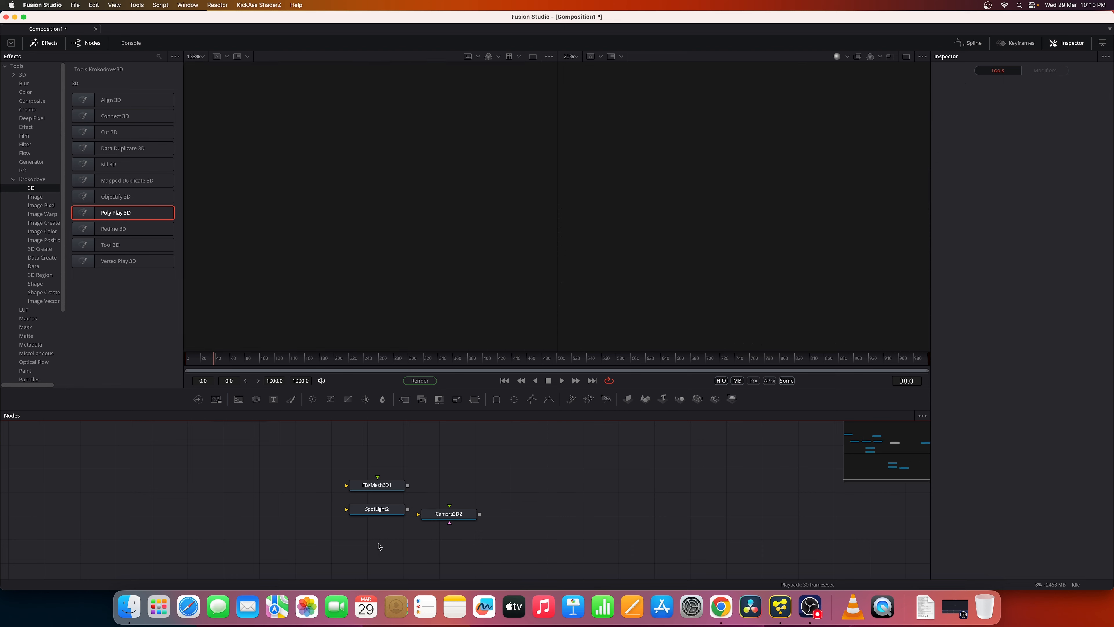
- Delete the SpotLight2 and Camera3D2 nodes and show FBXMesh3D1 in the first viewer
drag(358, 544, 454, 511)
key(Delete)
drag(377, 485, 402, 314)
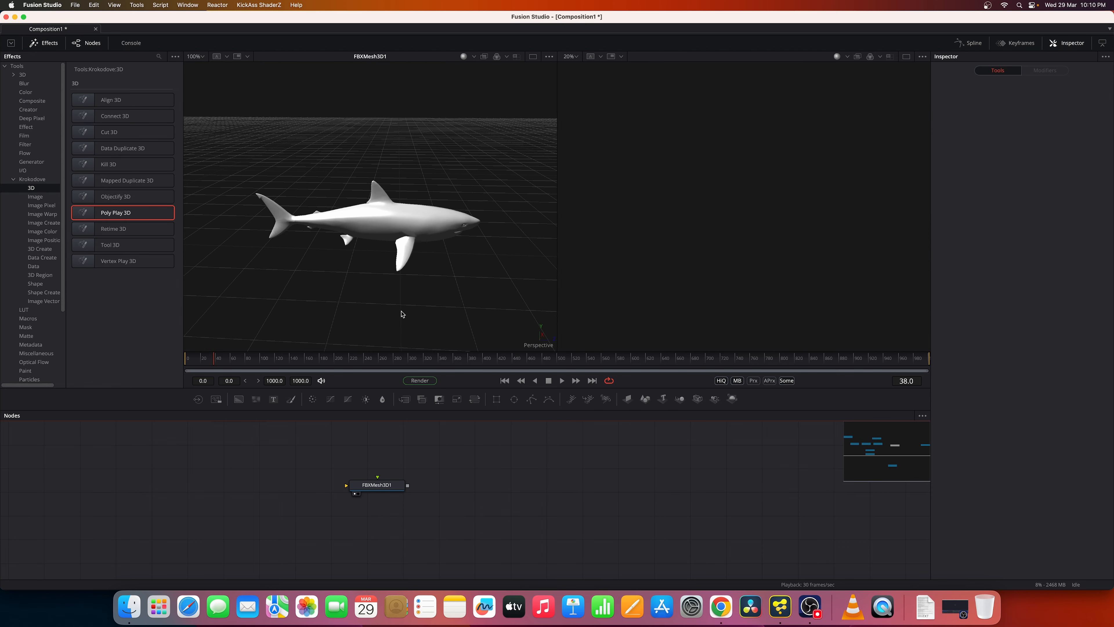
- Add a Krokodove Vertex Play 3D node and feed FBXMesh3D1's output into it
click(131, 260)
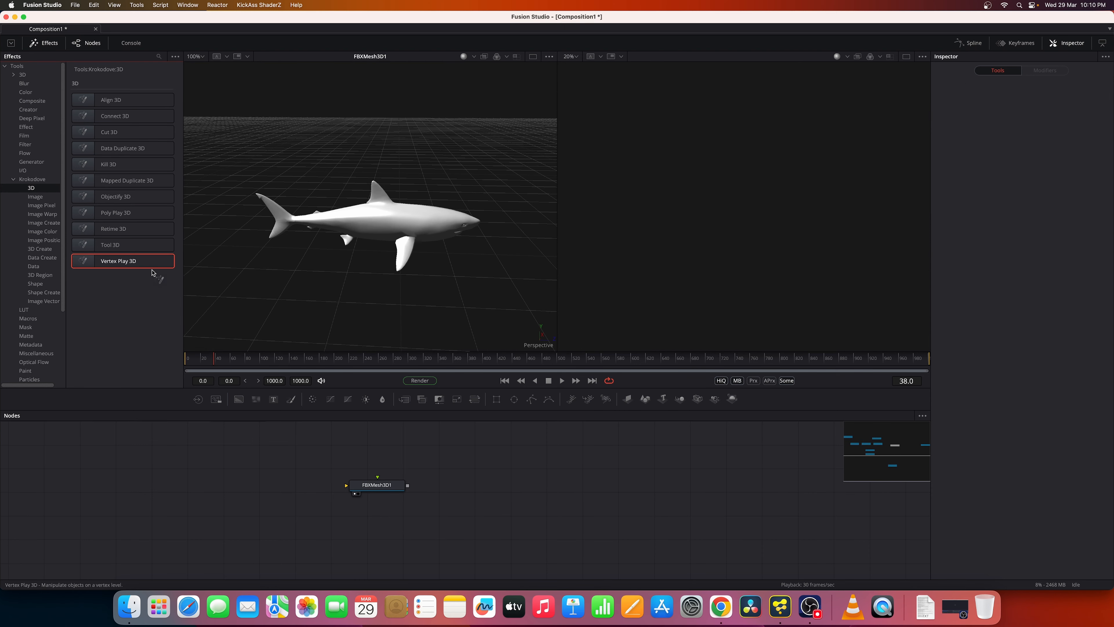
drag(154, 269, 525, 474)
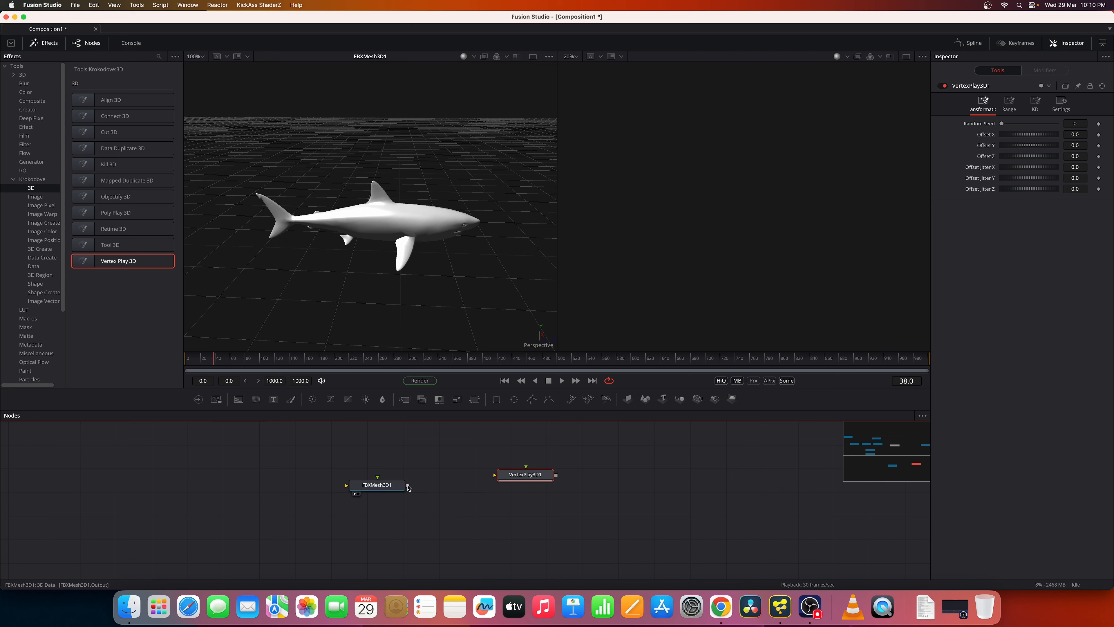
drag(407, 484, 512, 484)
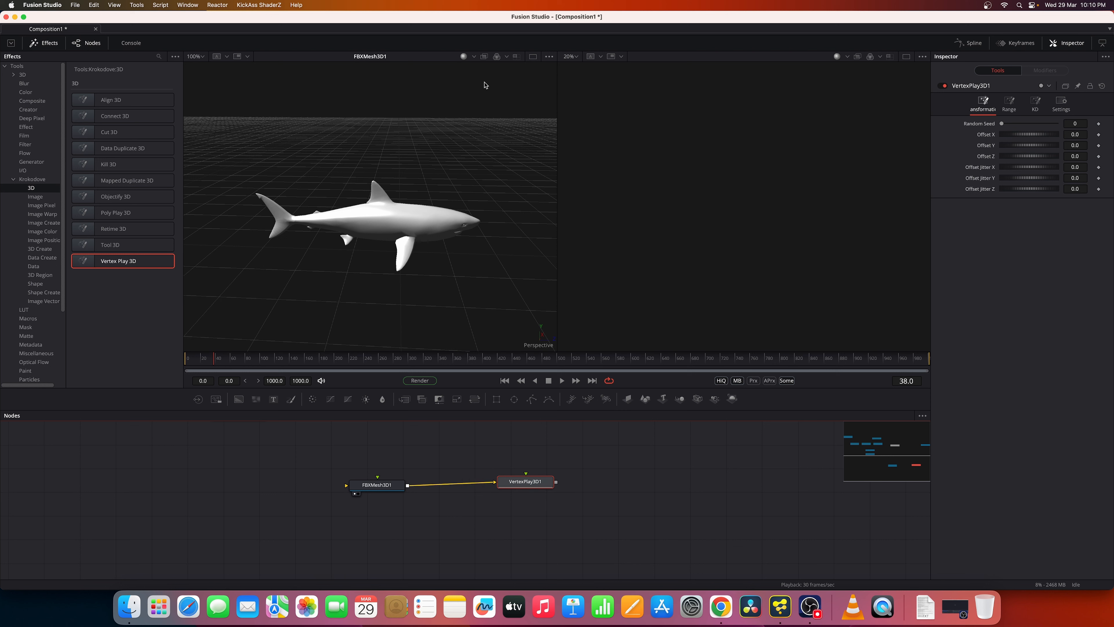
- Display the shark as a wireframe in the first viewer and load VertexPlay3D1 into both viewers
click(473, 59)
click(478, 106)
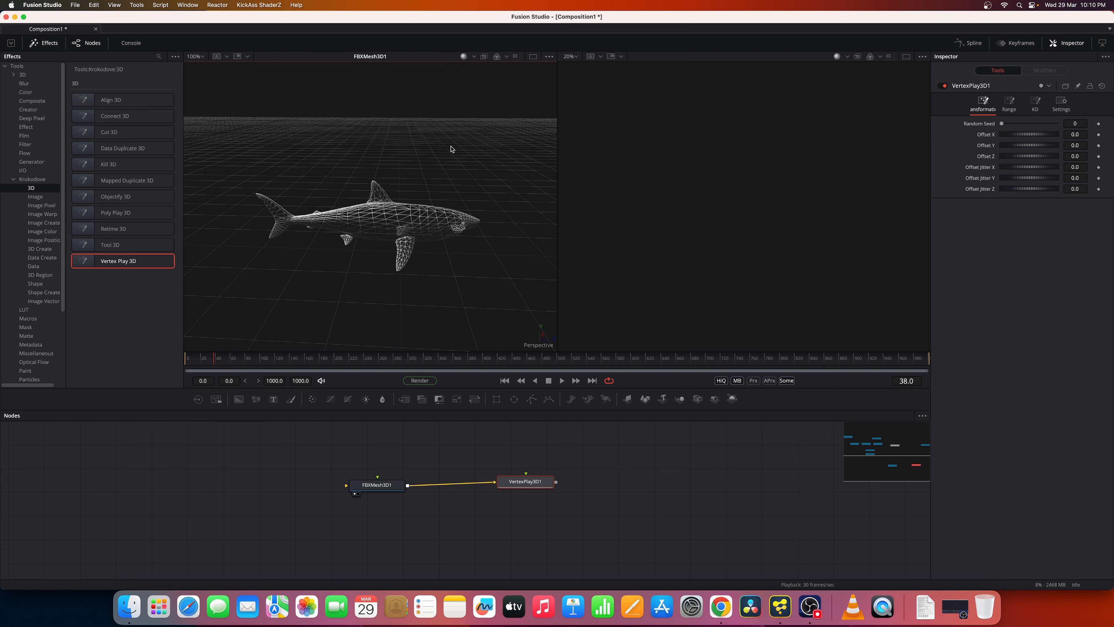
scroll(453, 141, up, 2)
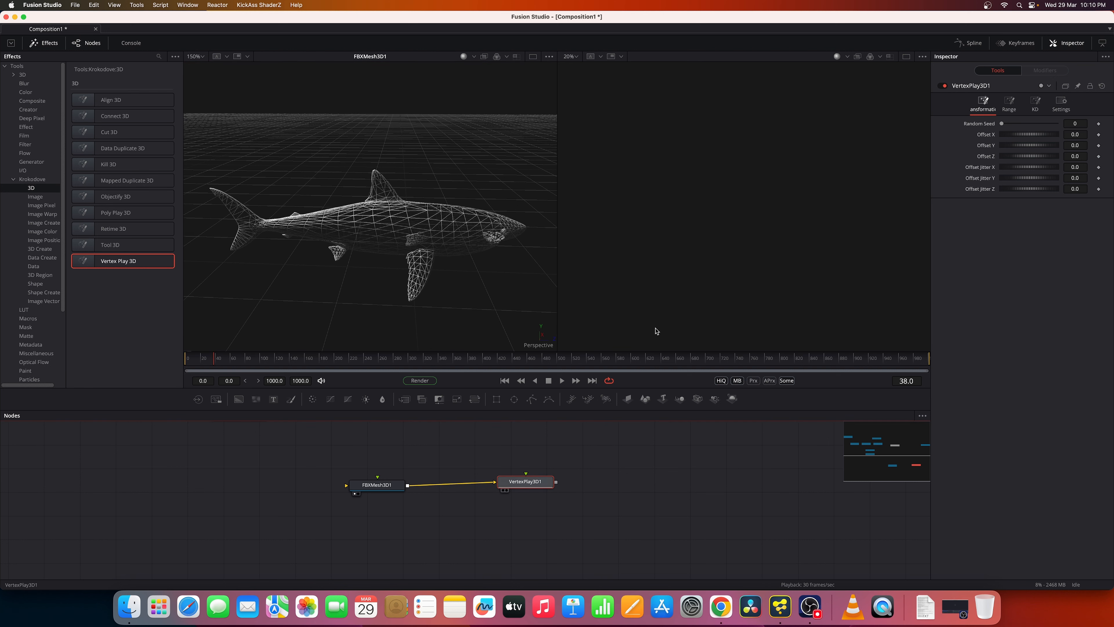
key(2)
drag(508, 478, 447, 343)
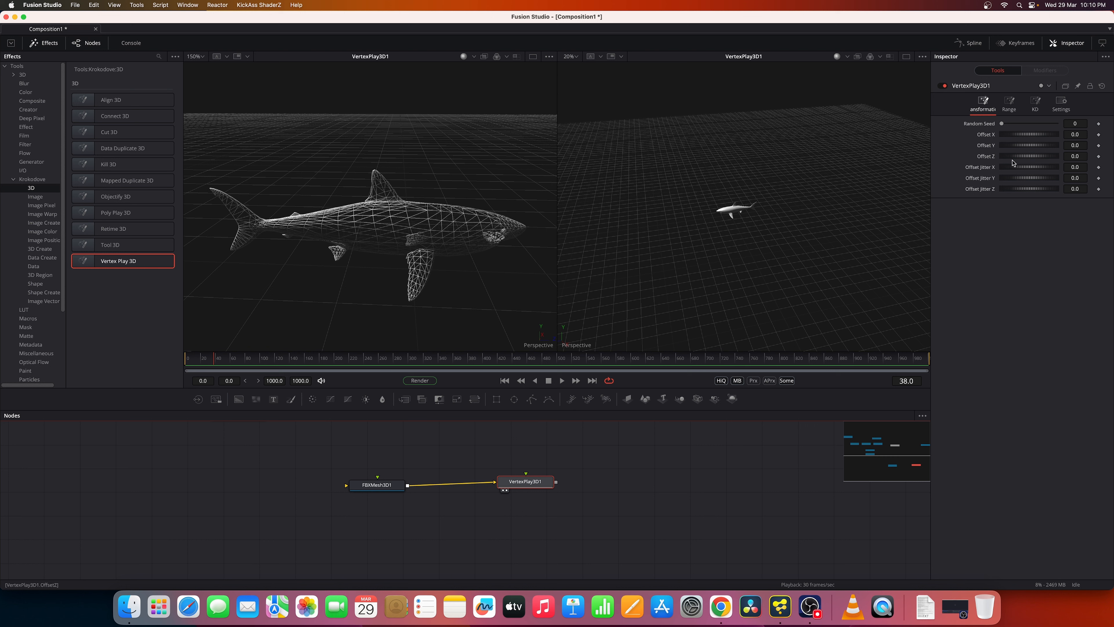
- Try VertexPlay3D1's Offset Jitter at X 0.203, Y 0.174 and Z 0.406, and reset all three to 0
drag(1018, 170, 1030, 189)
scroll(738, 219, up, 3)
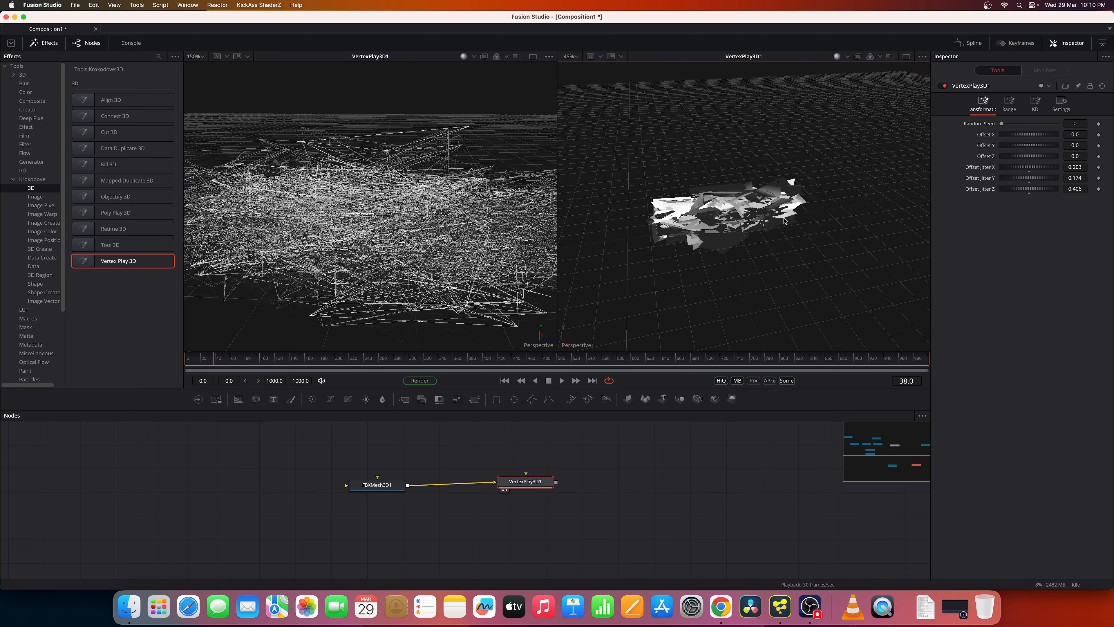
click(1029, 171)
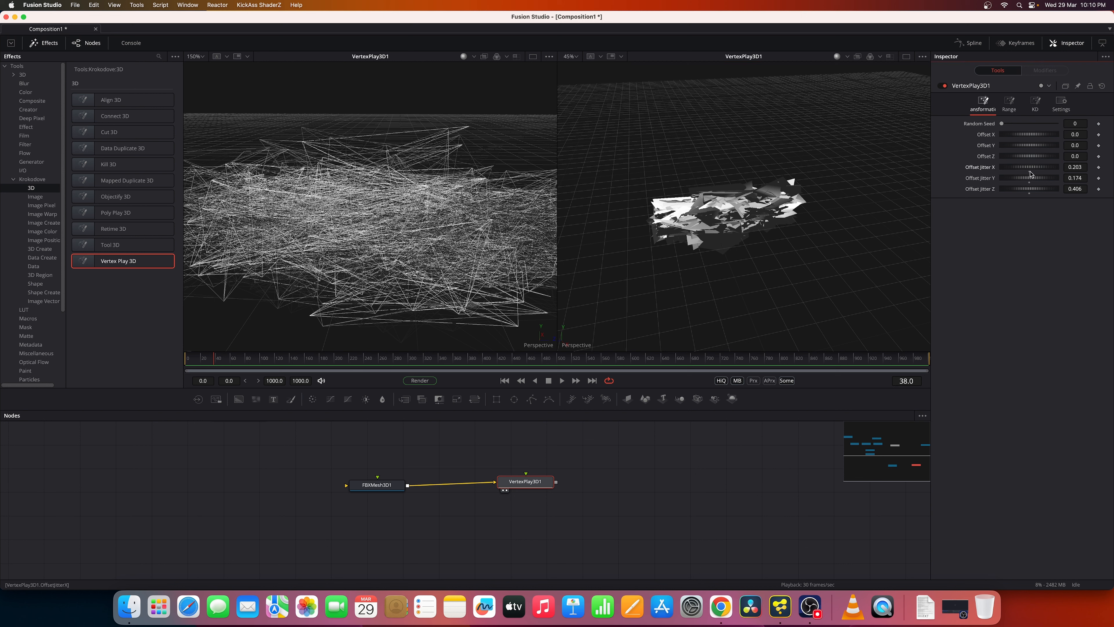
click(1031, 195)
click(1029, 183)
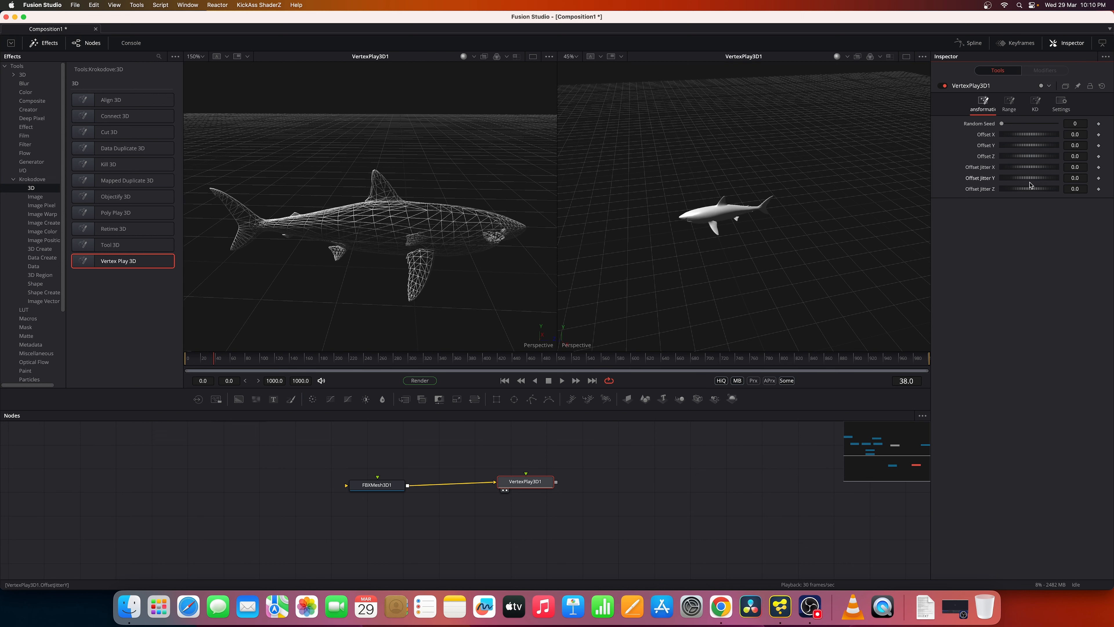
- Set VertexPlay3D1's Offset Jitter Y to 0.029 and inspect the distorted wireframe from another angle
drag(1024, 182, 1024, 179)
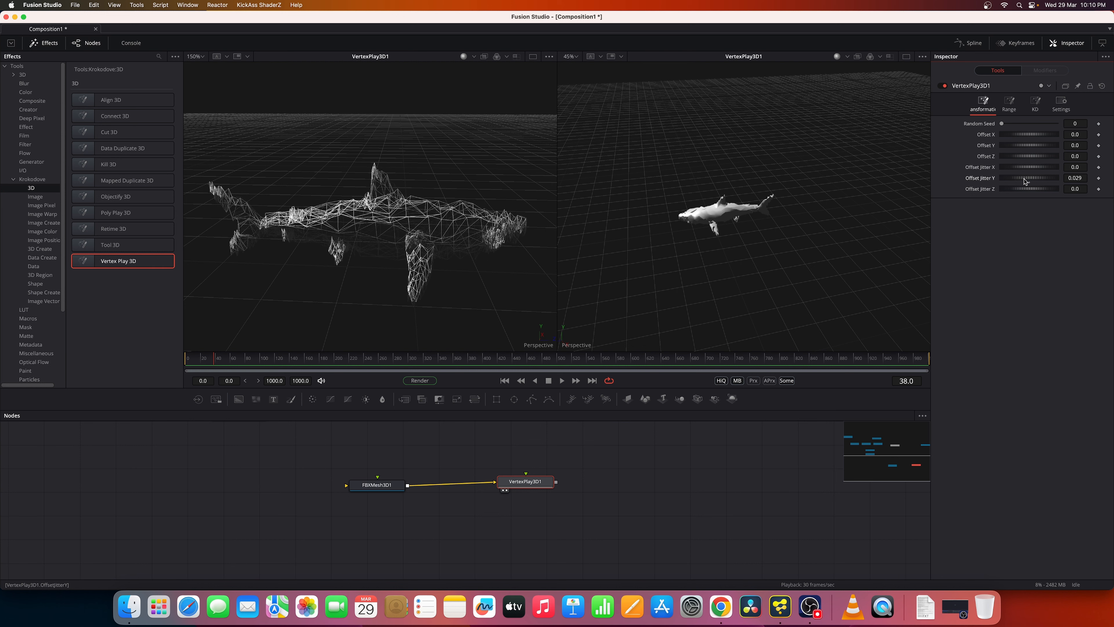
drag(467, 248, 329, 232)
right_click(329, 232)
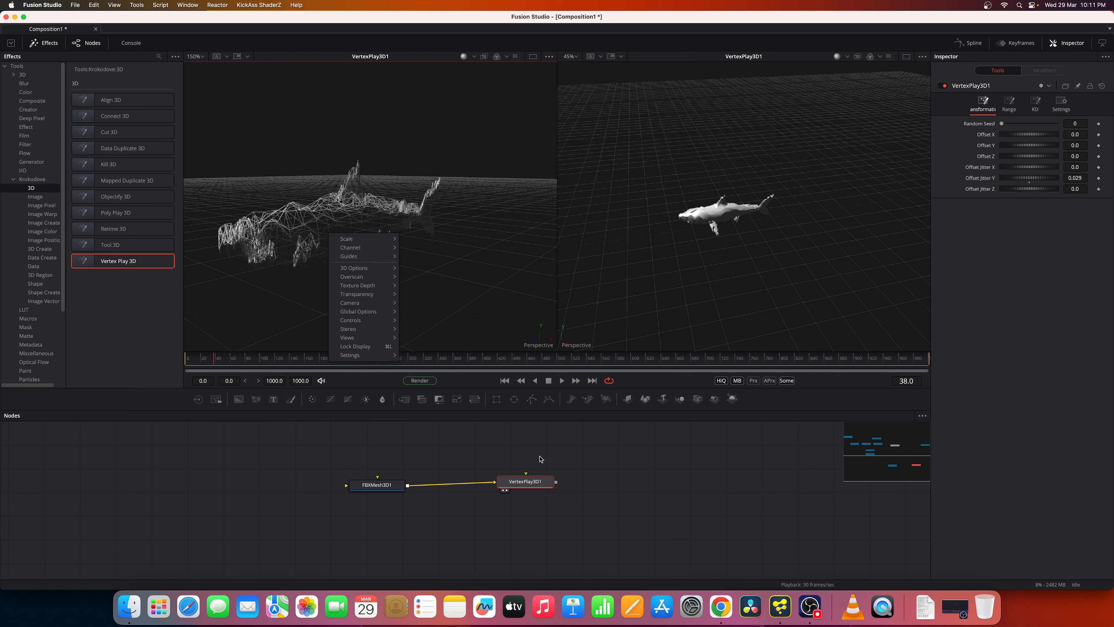
click(558, 458)
- Try the Outside In range type with the Range Min raised, switch to Random, and restore the full 0.0 to 1.0 range
click(1012, 114)
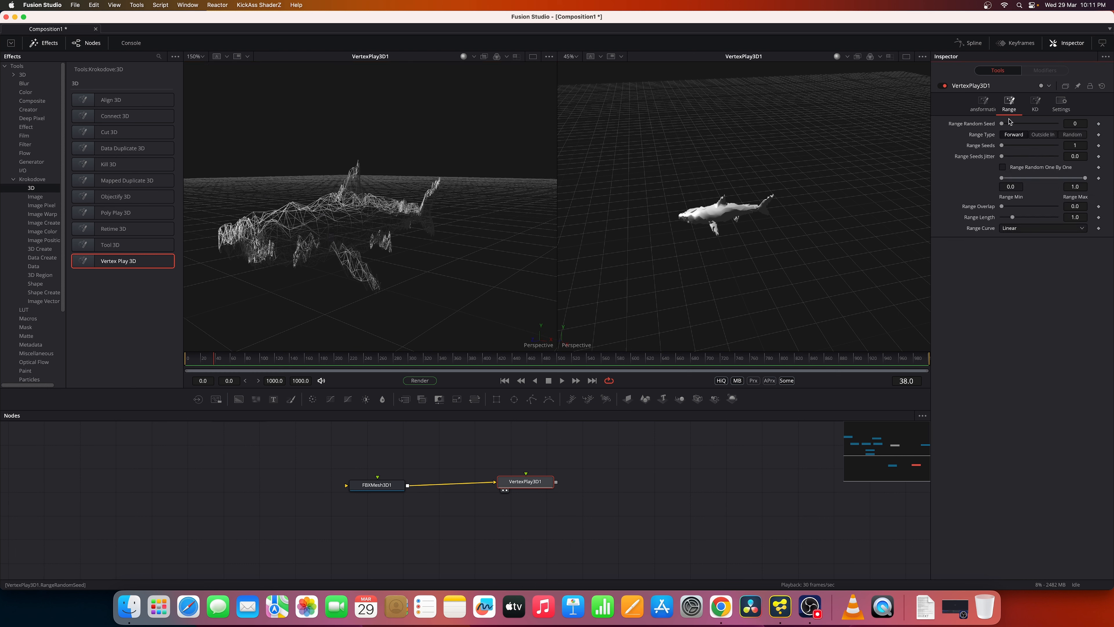
mouse_move(1002, 179)
mouse_down()
mouse_move(1086, 181)
mouse_move(988, 184)
mouse_up()
click(1042, 134)
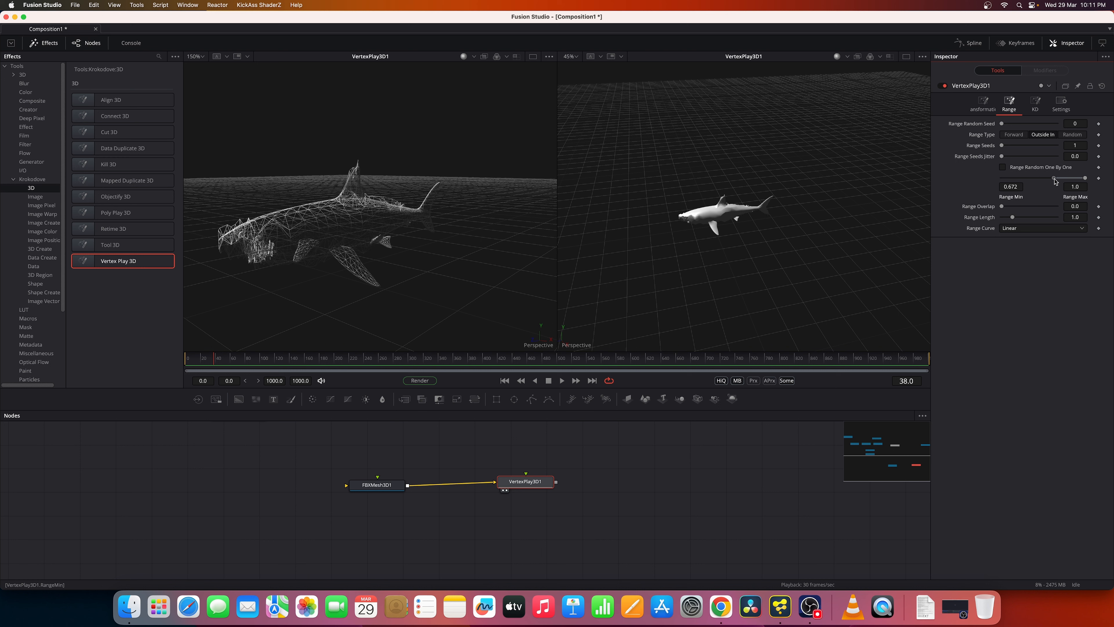
click(1072, 135)
mouse_move(1085, 178)
mouse_down()
mouse_move(1005, 187)
mouse_move(1089, 190)
mouse_up()
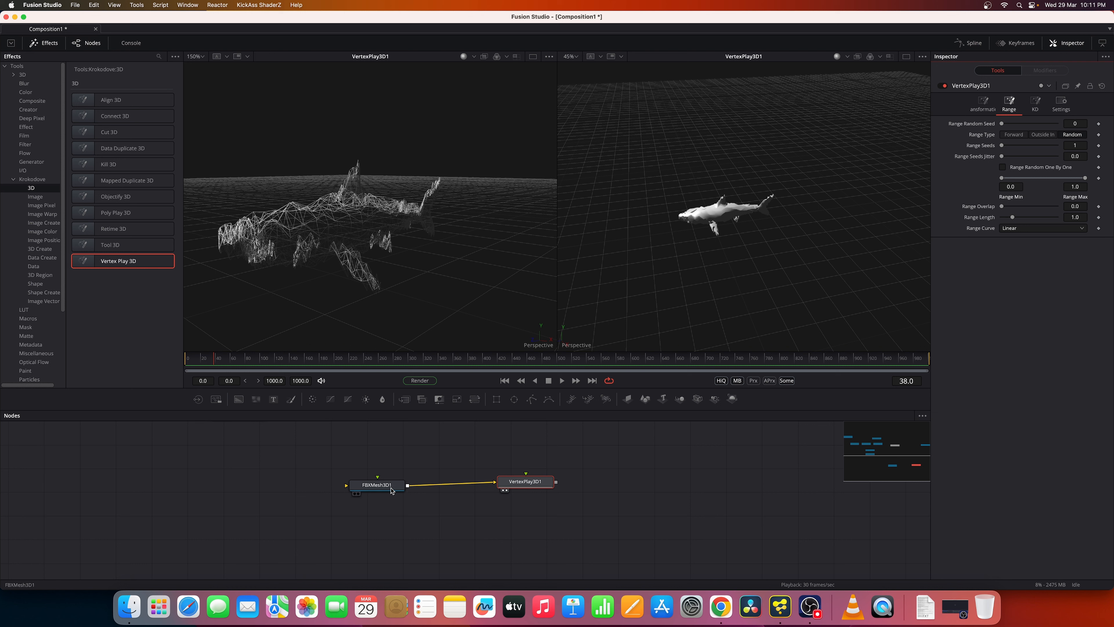
- Delete the FBXMesh3D1 and VertexPlay3D1 nodes
drag(393, 487, 389, 478)
drag(468, 456, 334, 473)
key(Delete)
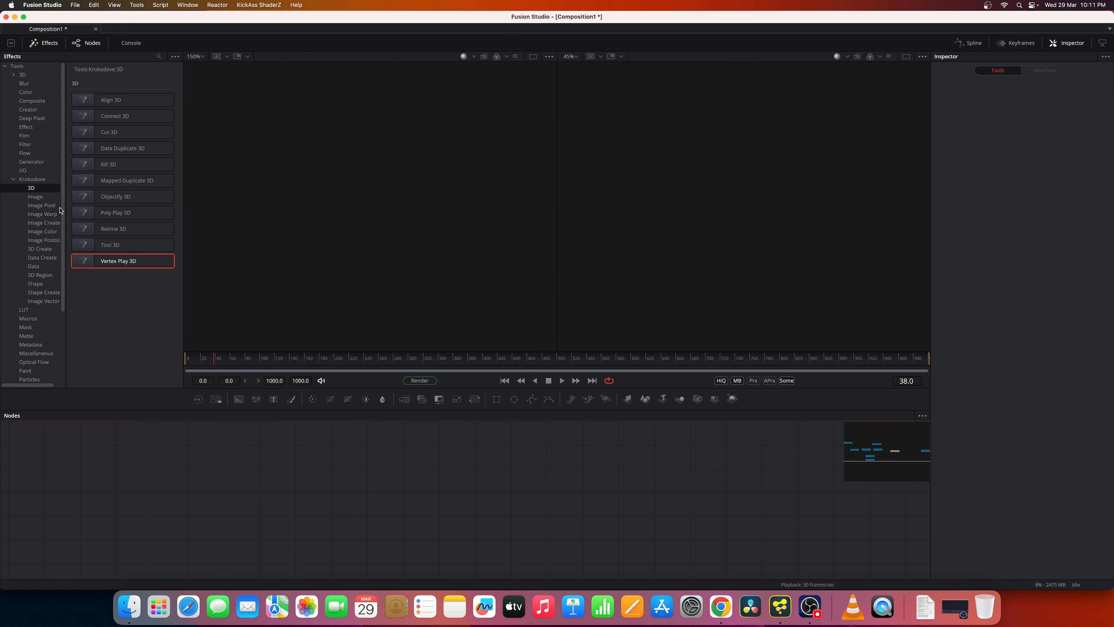
- Look through the Krokodove Image, Shape Create and 3D tool categories, ending on the Shape tools
click(36, 197)
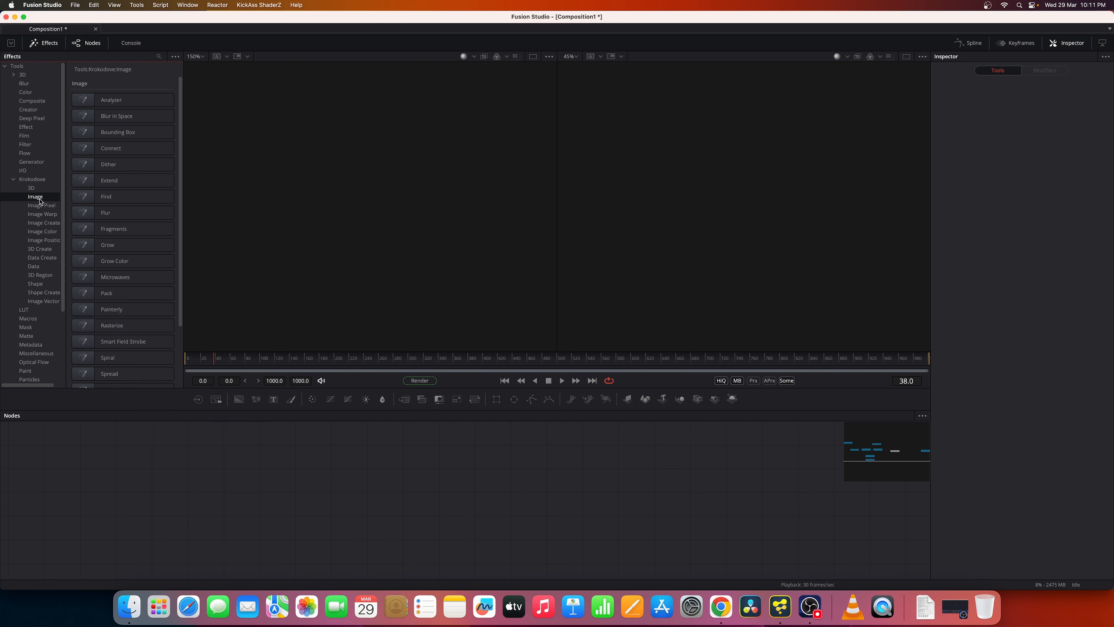
click(35, 284)
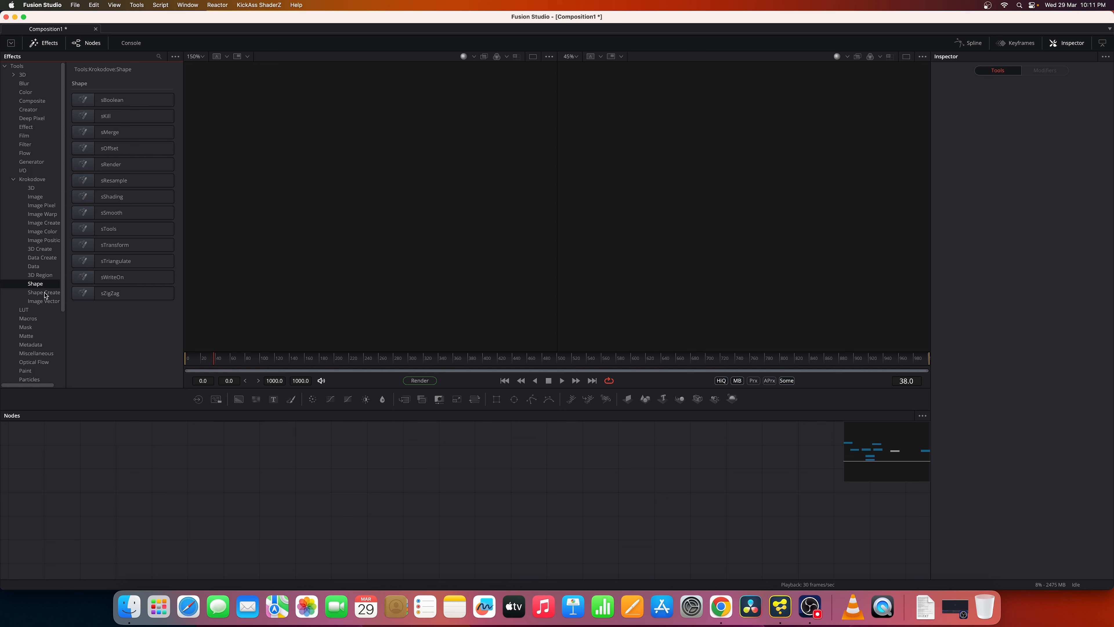
click(44, 293)
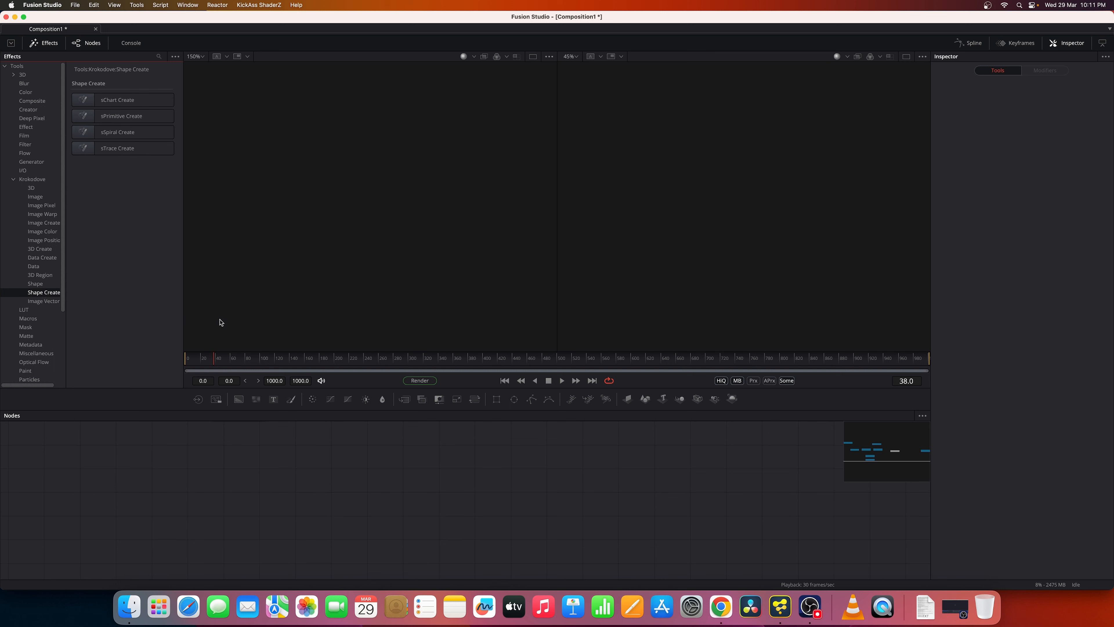
click(31, 188)
click(43, 285)
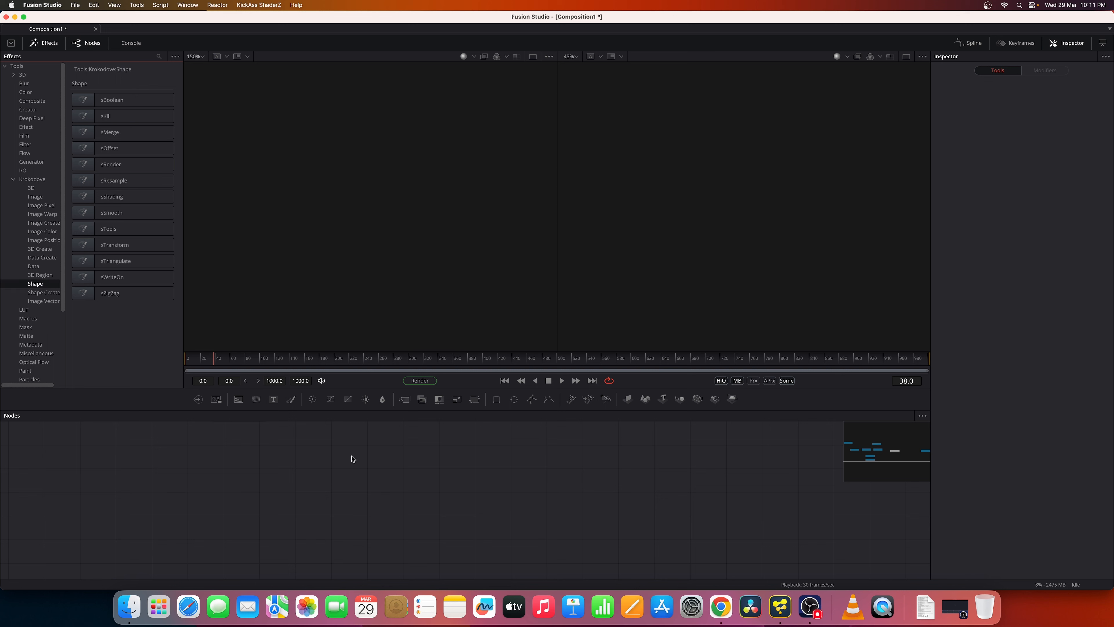
- Add a Text+ node in the empty area of the node graph
click(343, 473)
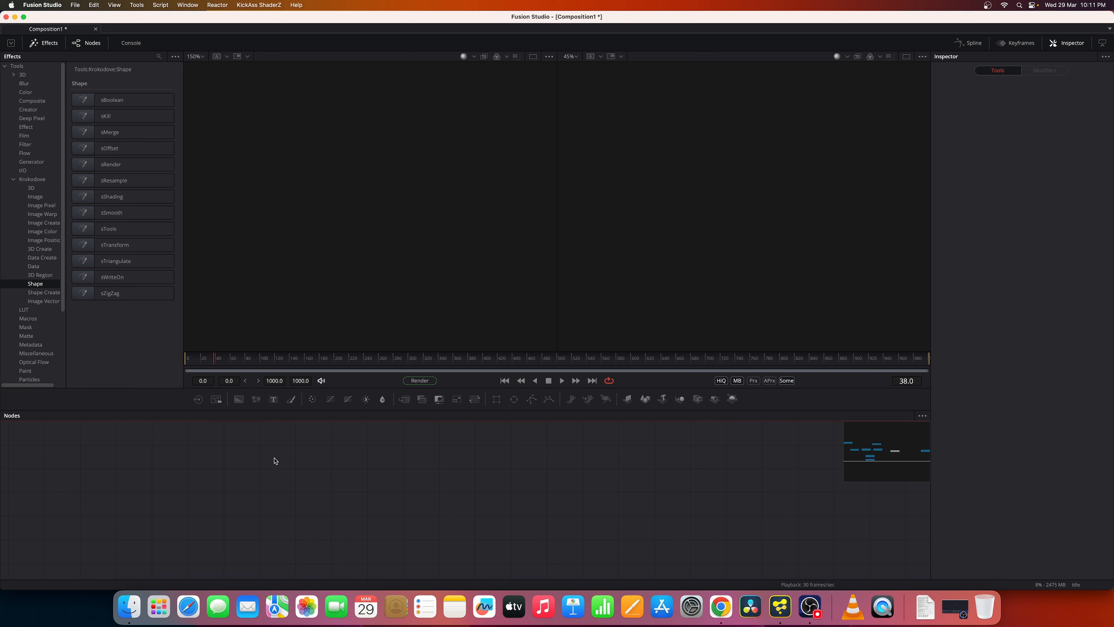
key(shift+space)
text(merg)
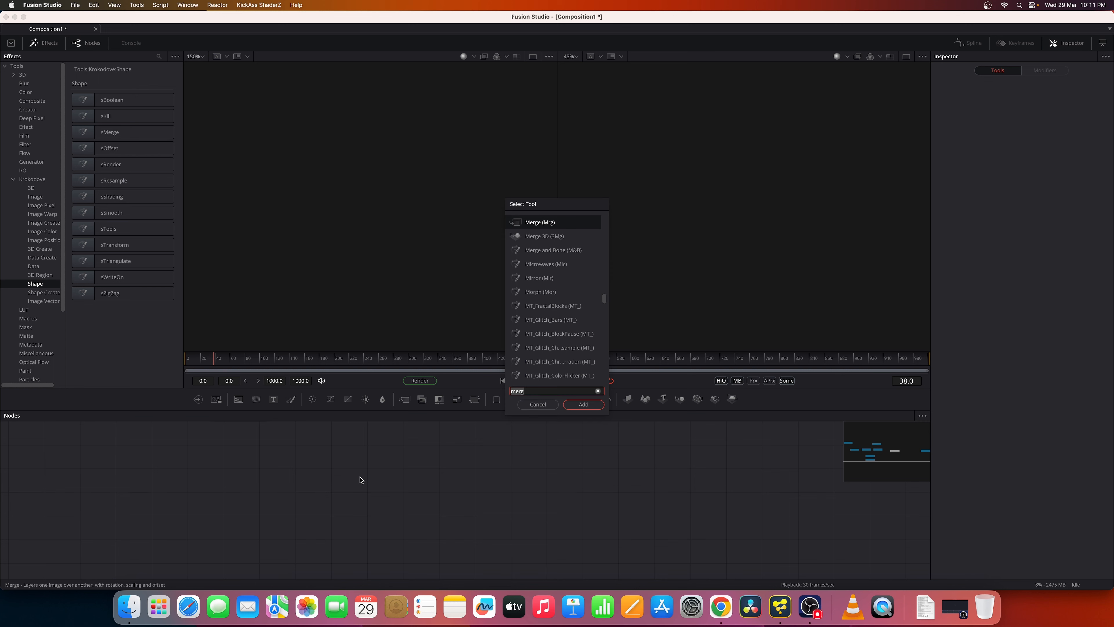
key(BackSpace)
key(BackSpace)
key(BackSpace)
key(BackSpace)
text(text)
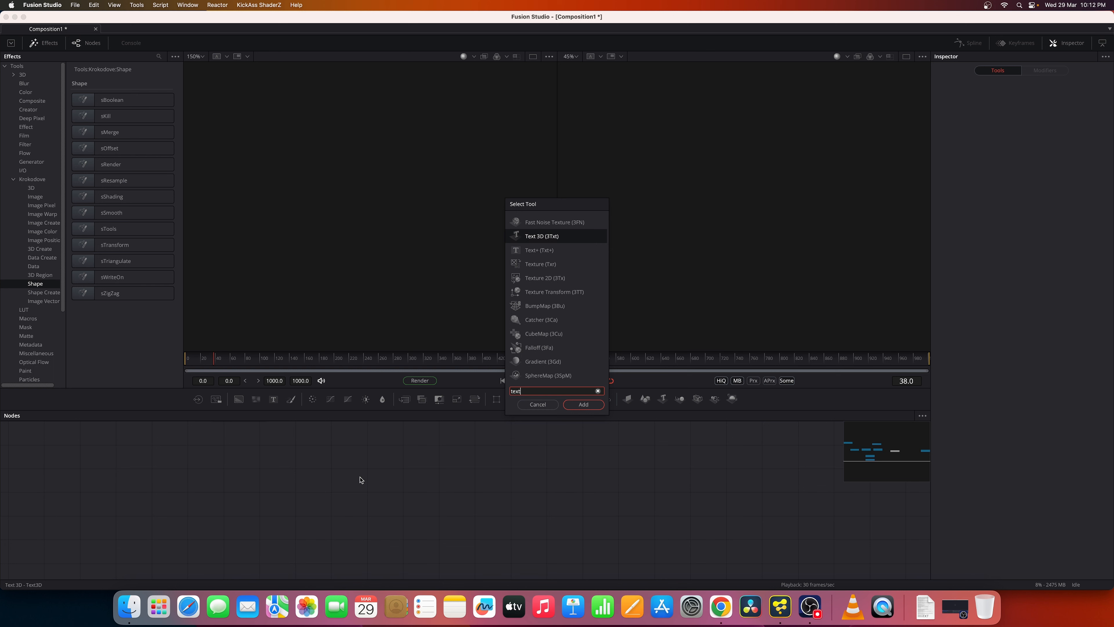
key(Down)
key(Return)
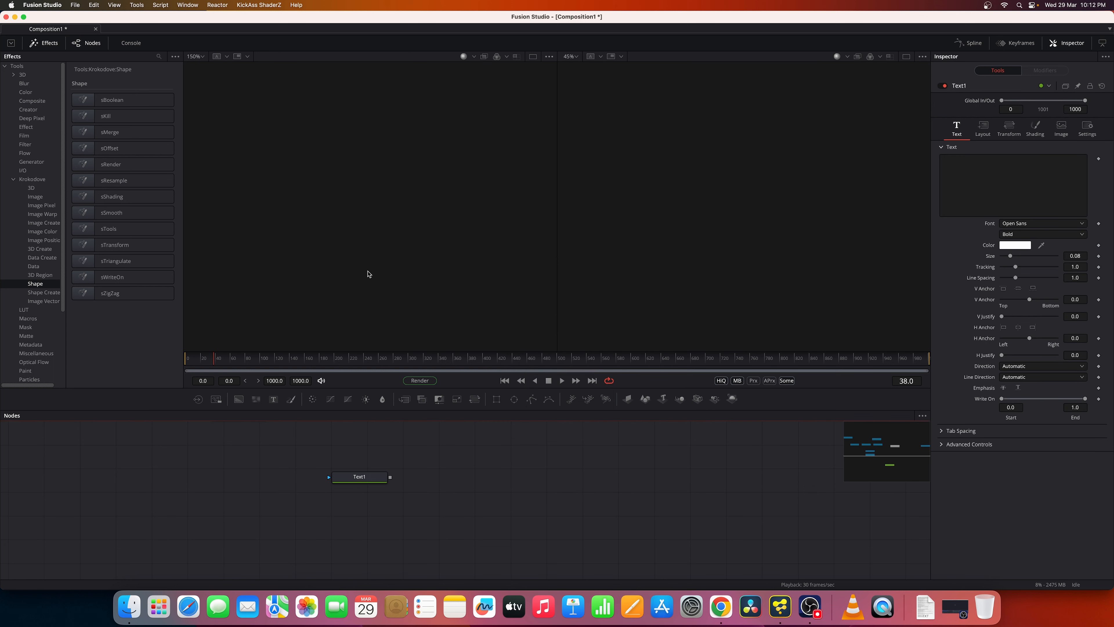